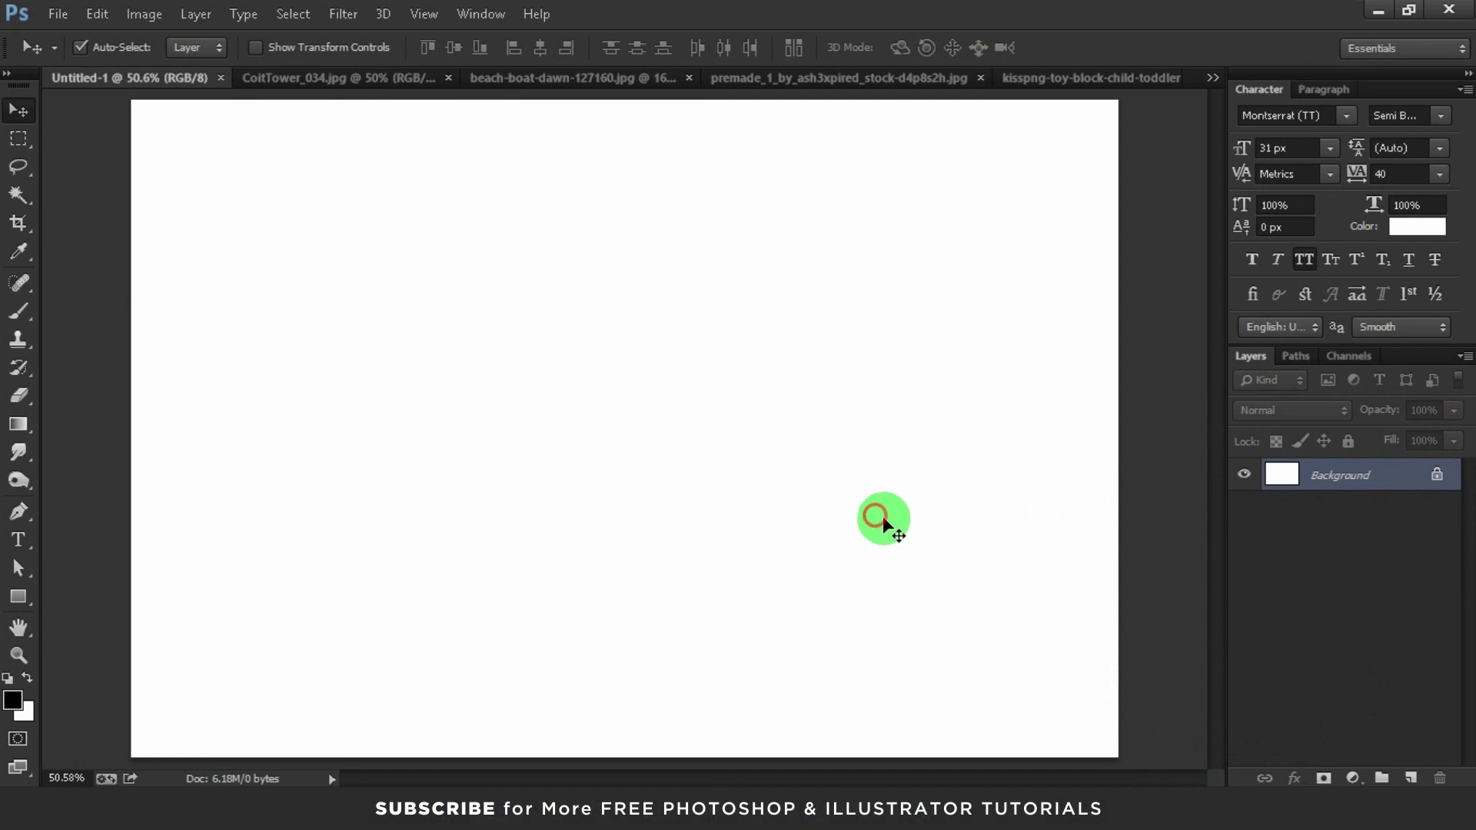
- Confirm the canvas size as 1800 × 1200 pixels in the Canvas Size dialog
{"action": "key", "text": "ctrl+alt+c"}
{"action": "left_click", "coordinate": [1109, 307]}
{"action": "left_click", "coordinate": [1083, 346]}
{"action": "double_click", "coordinate": [1048, 307]}
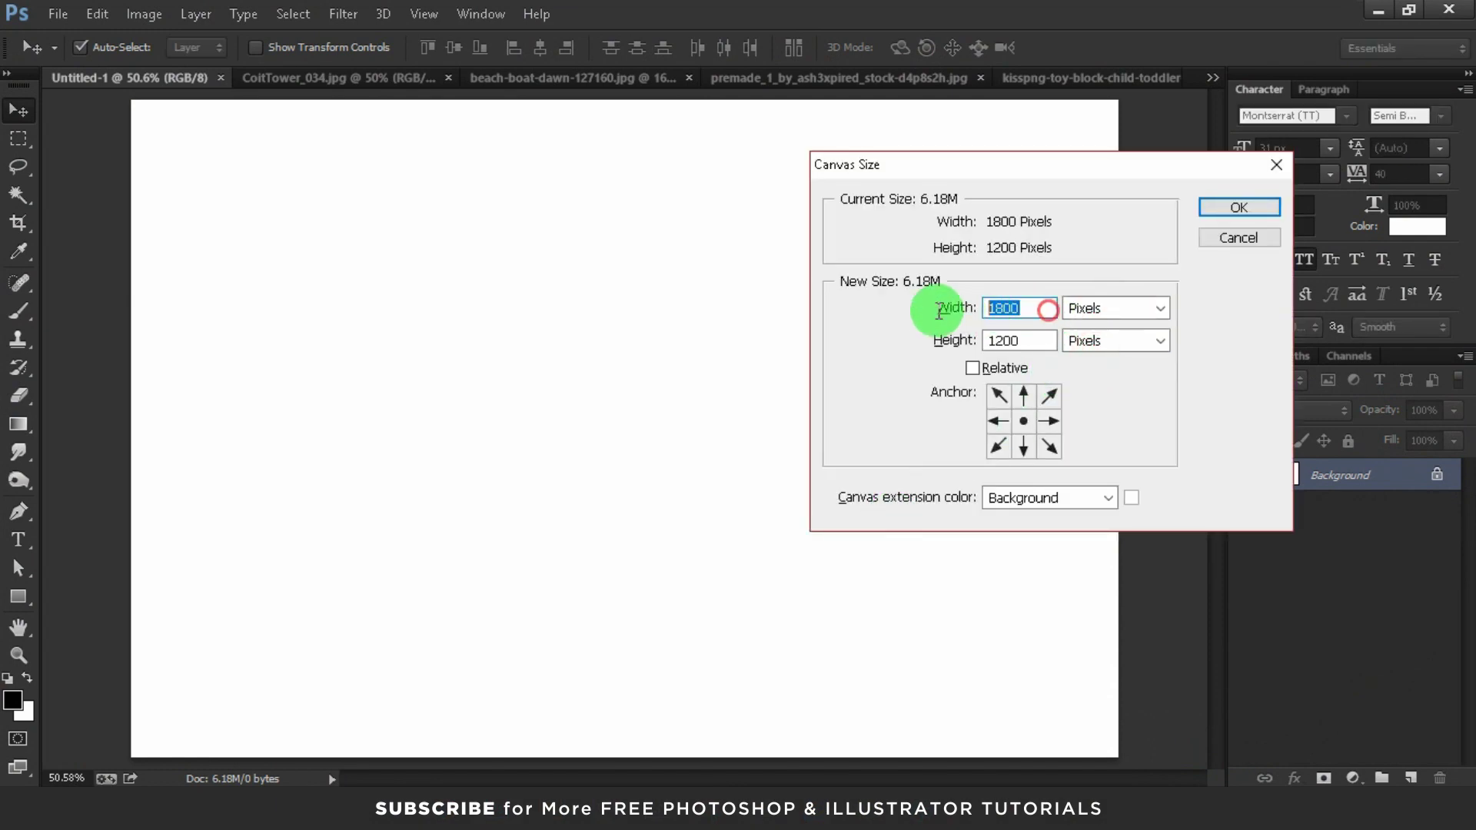
{"action": "double_click", "coordinate": [1048, 340]}
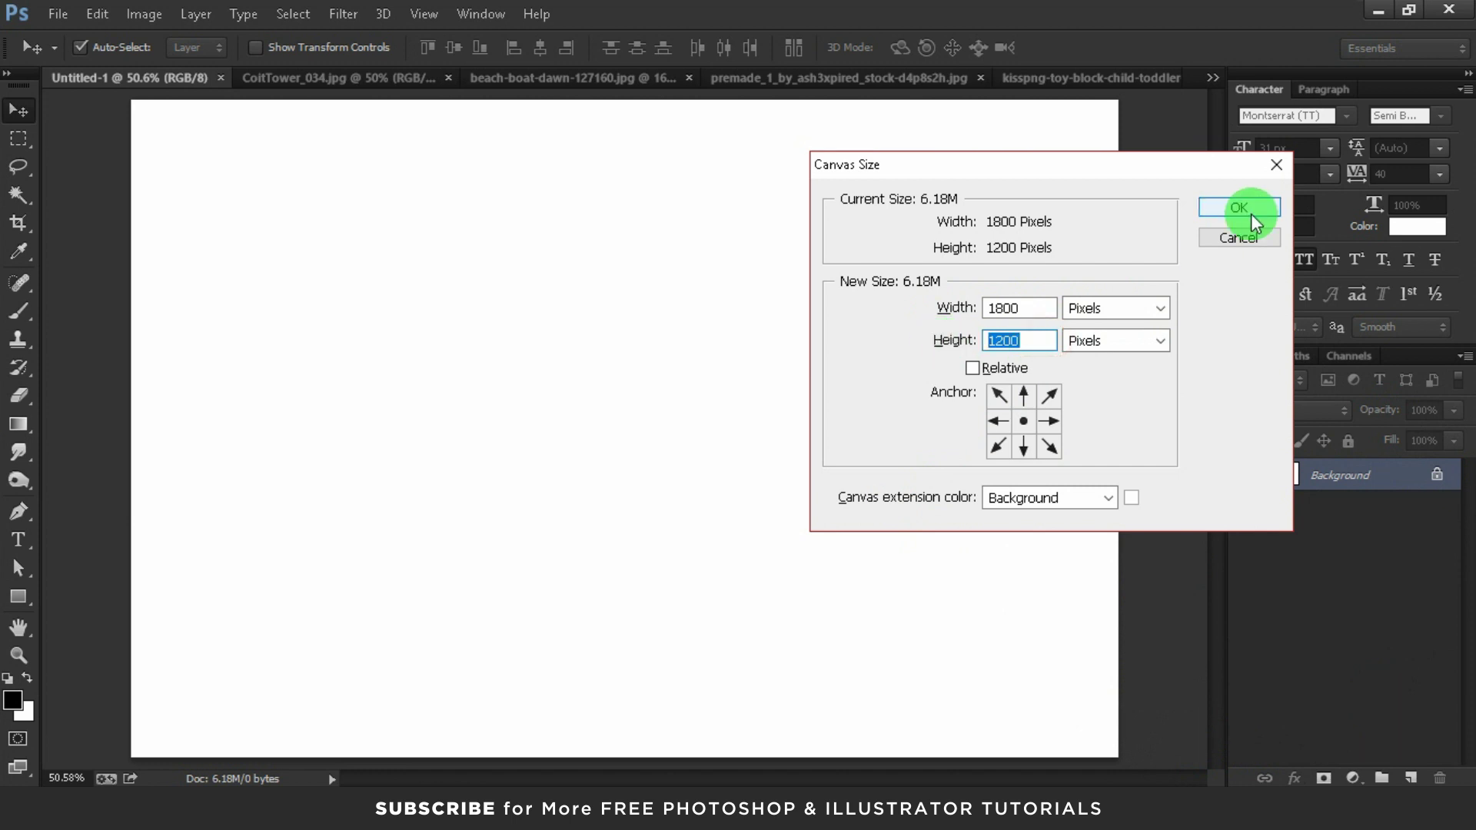
{"action": "left_click", "coordinate": [1251, 212]}
- Duplicate the CoitTower_034.jpg Background layer into the Untitled-1 document
{"action": "left_click", "coordinate": [399, 79]}
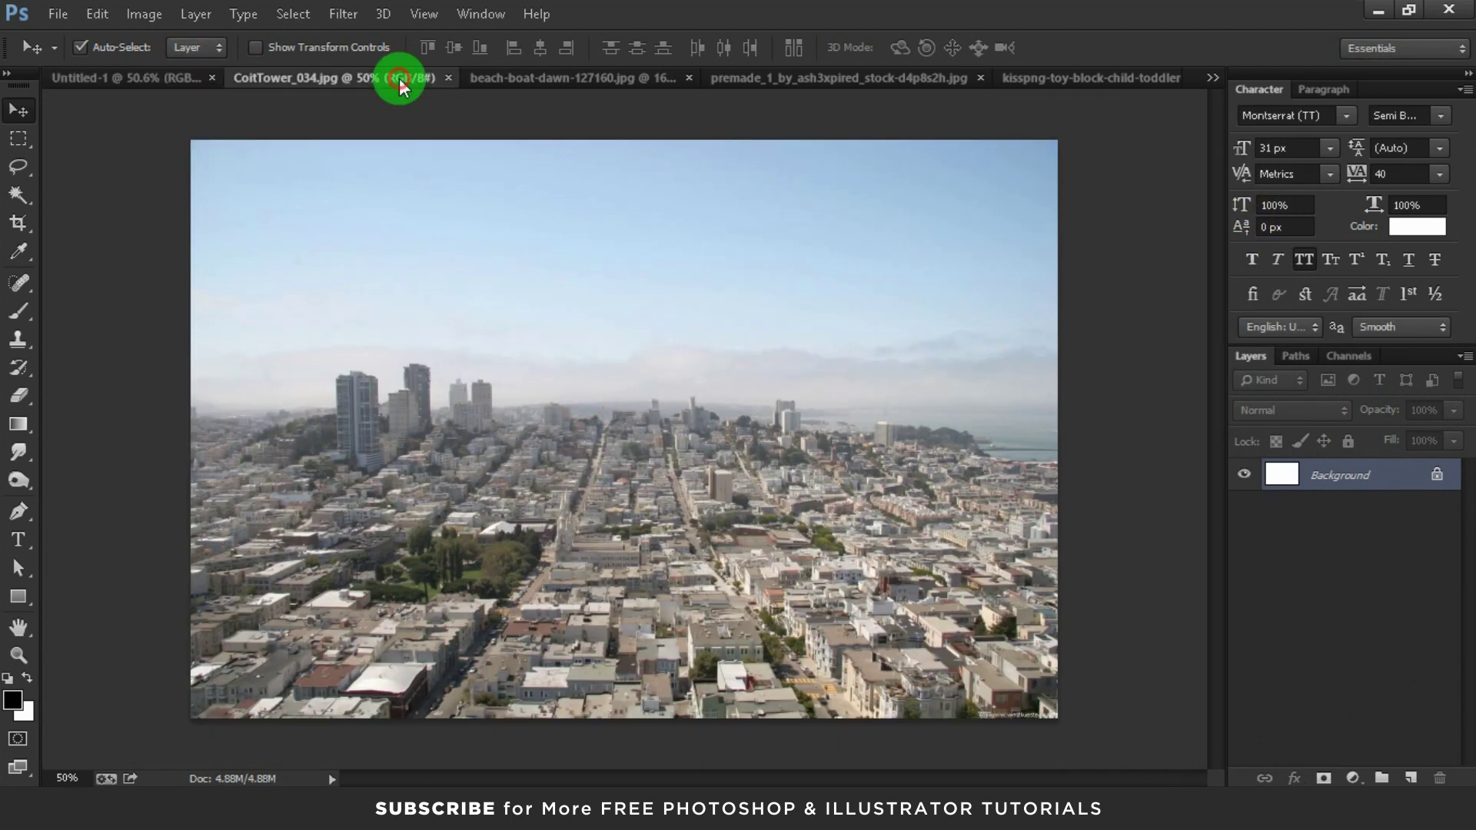
{"action": "right_click", "coordinate": [1314, 480]}
{"action": "left_click", "coordinate": [1261, 518]}
{"action": "left_click", "coordinate": [652, 325]}
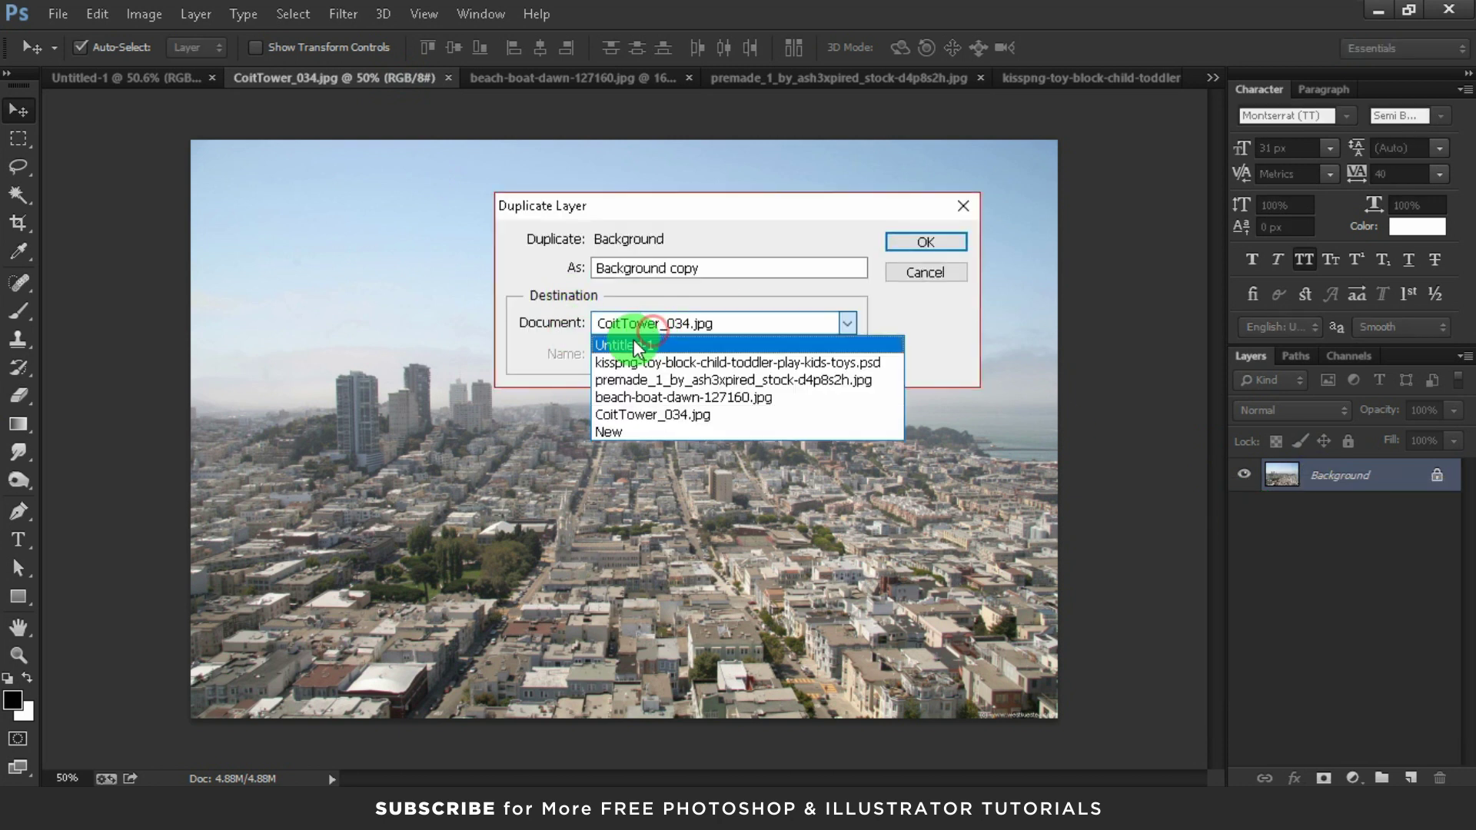
{"action": "left_click", "coordinate": [644, 341]}
{"action": "left_click", "coordinate": [888, 241]}
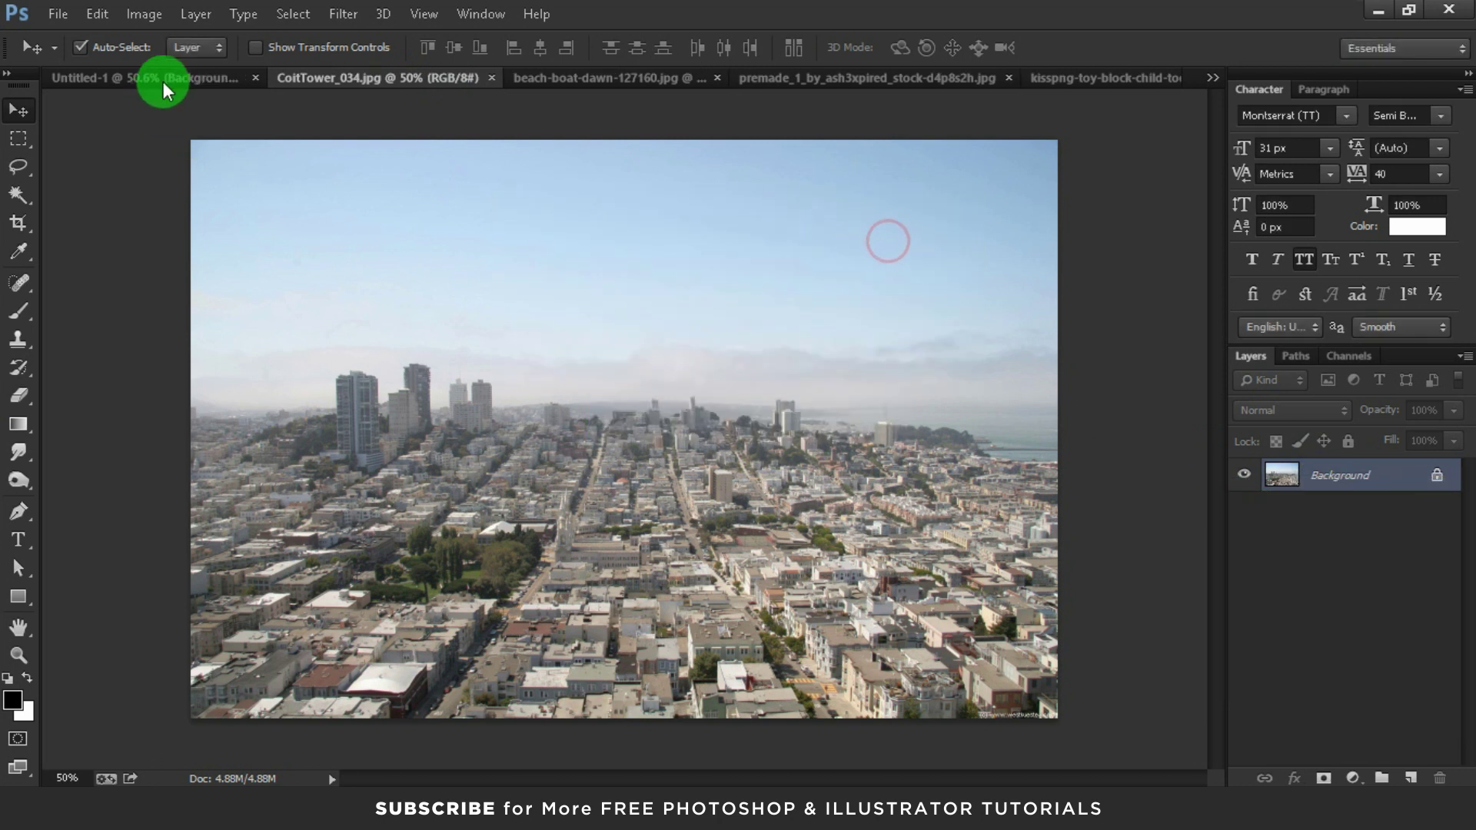
{"action": "left_click", "coordinate": [164, 80]}
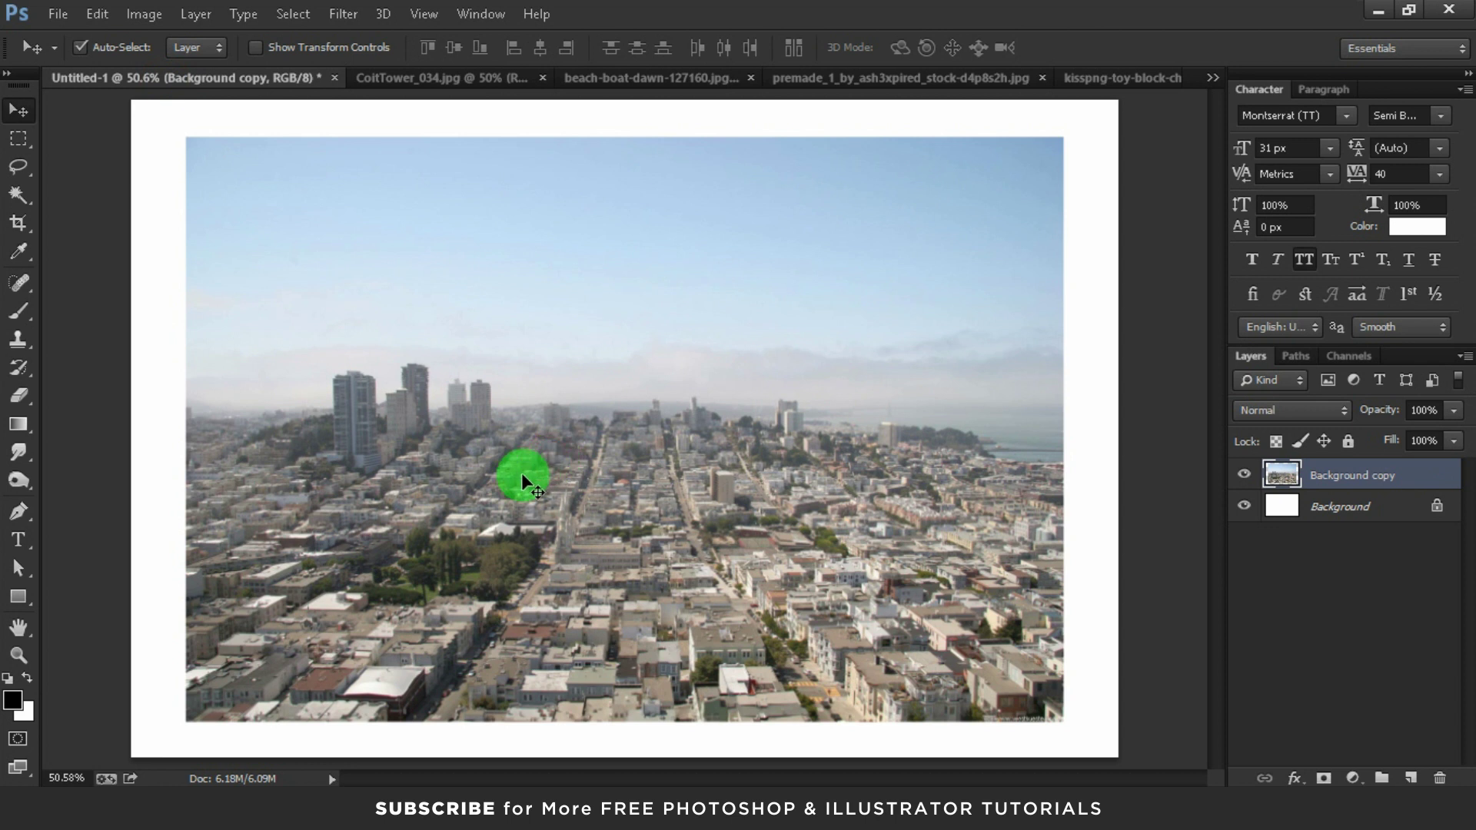
- Enlarge the city photo across the canvas and shift it down slightly
{"action": "key", "text": "ctrl+t"}
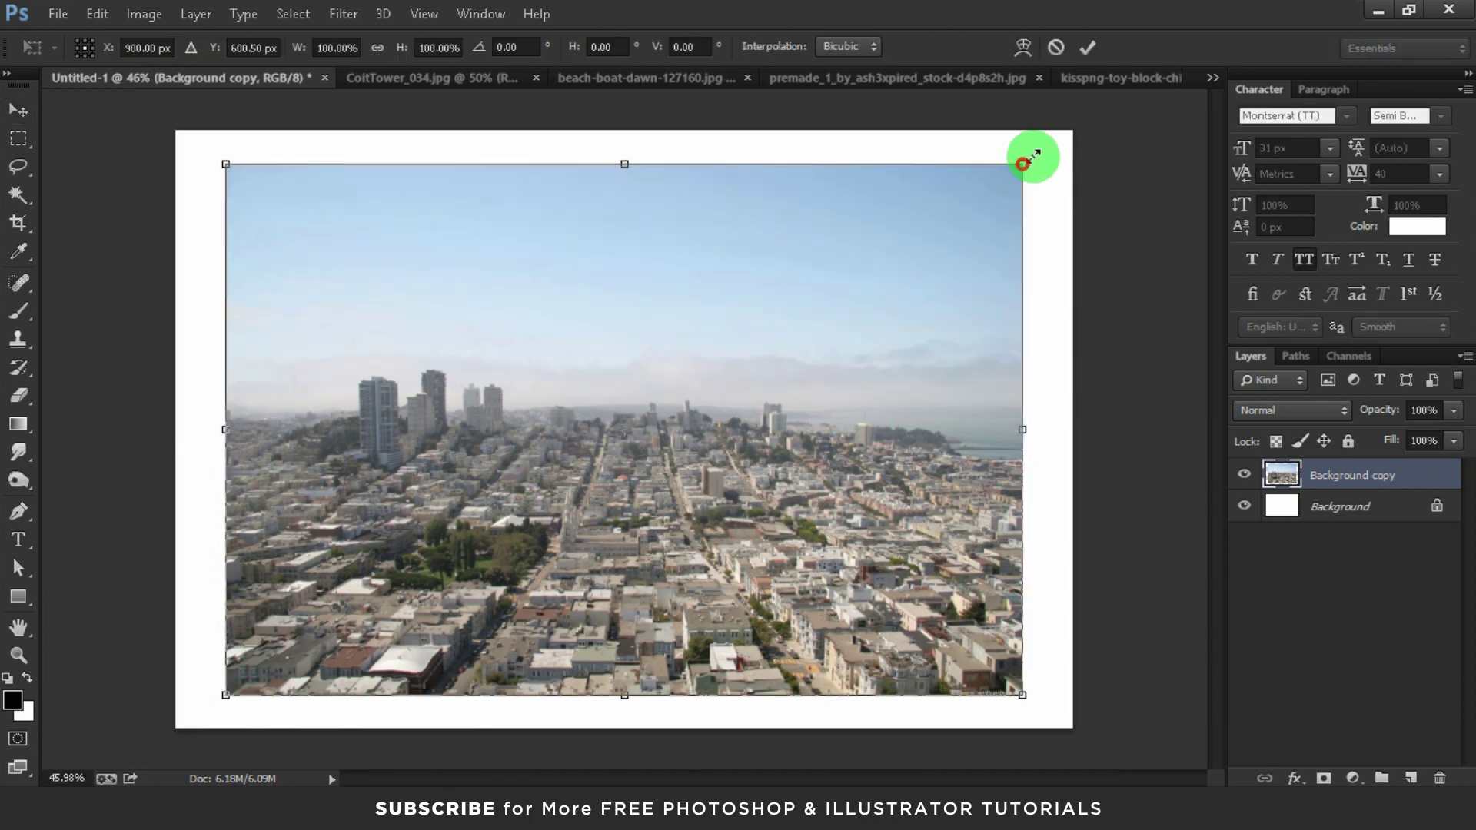
{"action": "left_click_drag", "start_coordinate": [1022, 164], "coordinate": [1075, 129]}
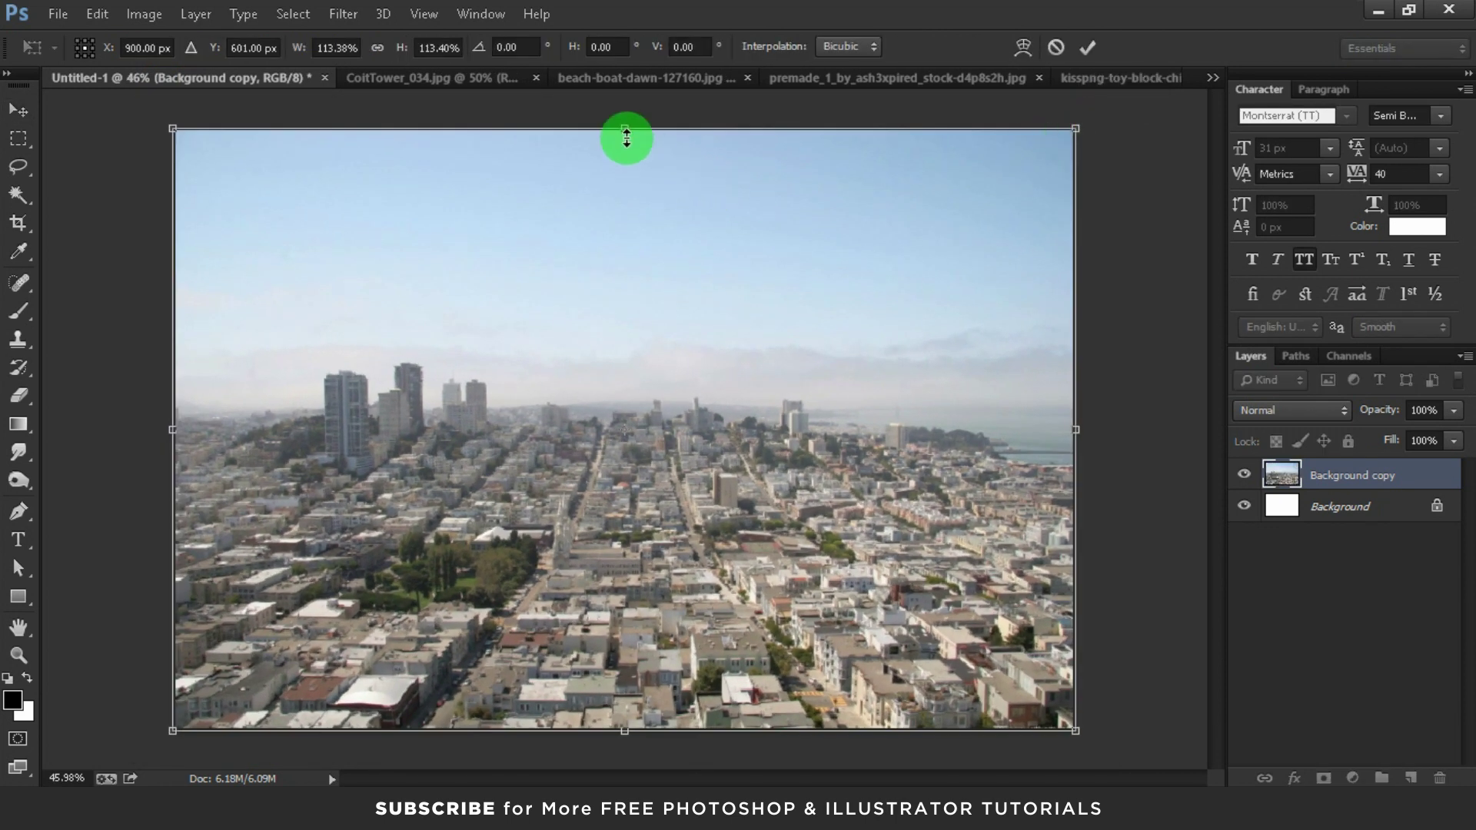
{"action": "left_click_drag", "start_coordinate": [626, 136], "coordinate": [624, 156]}
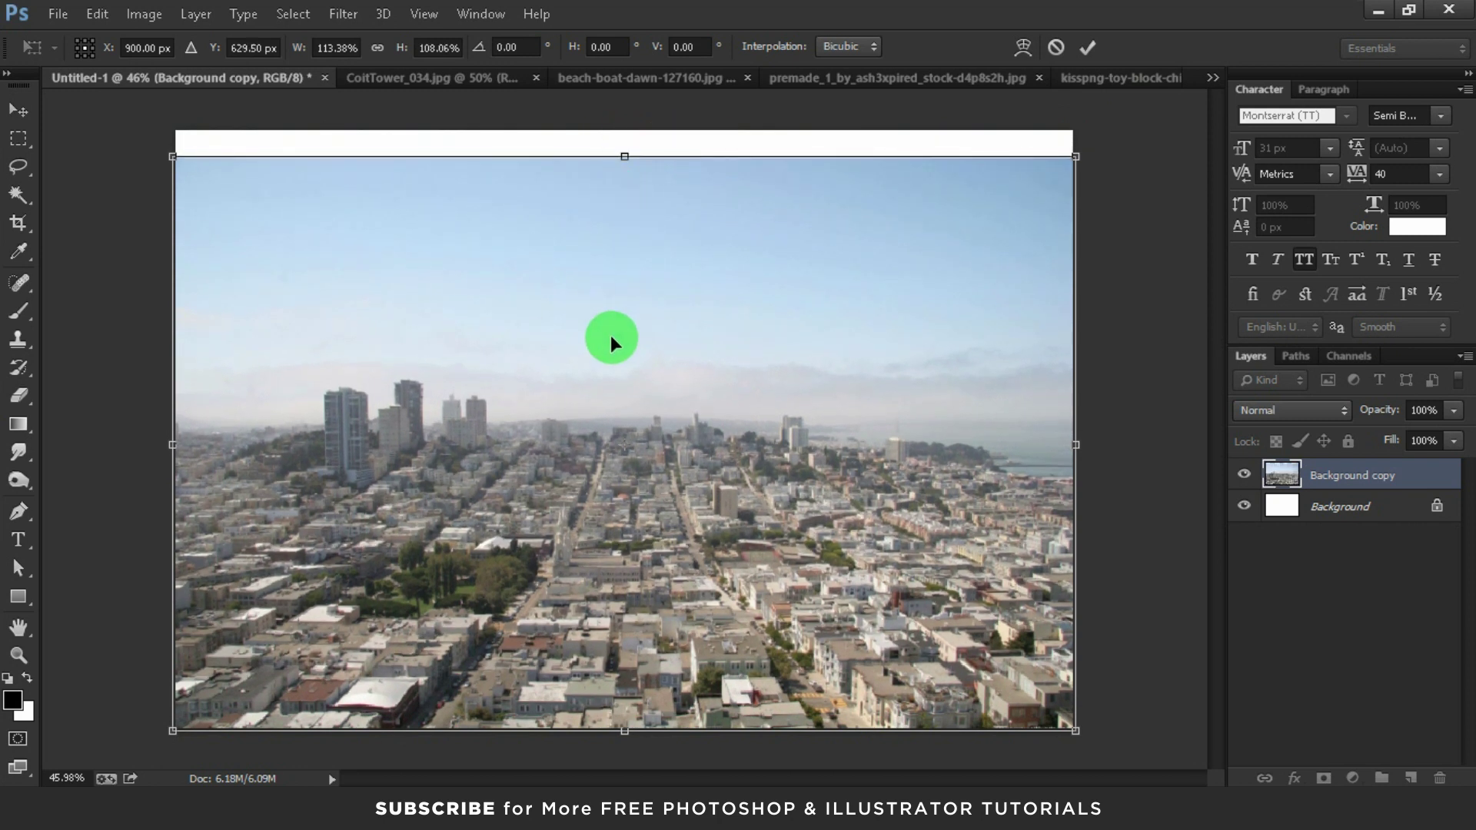
{"action": "left_click_drag", "start_coordinate": [610, 338], "coordinate": [612, 400]}
{"action": "key", "text": "Return"}
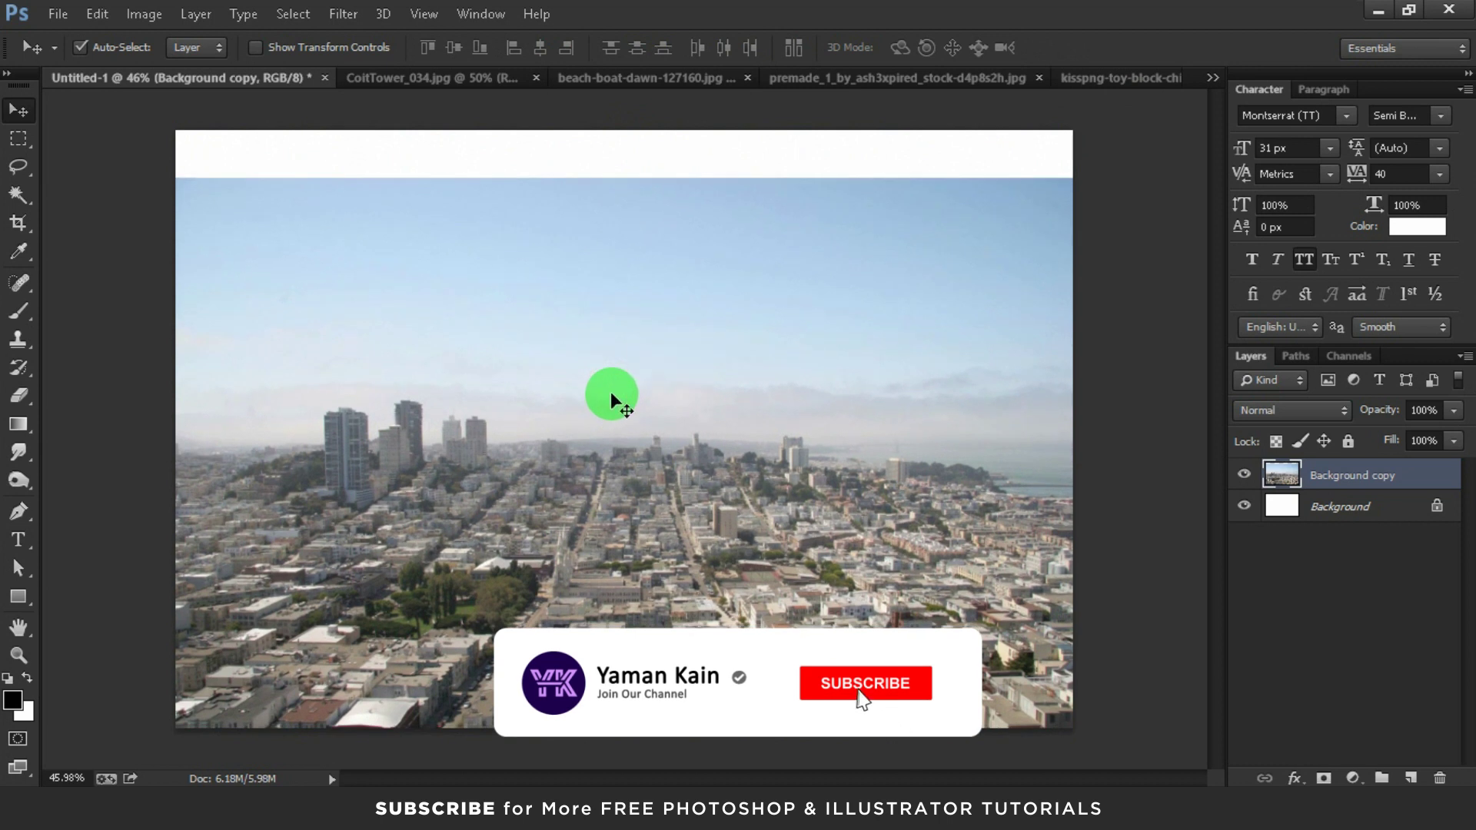
- Add a layer mask to the city layer and set up a small black brush
{"action": "left_click", "coordinate": [1323, 777]}
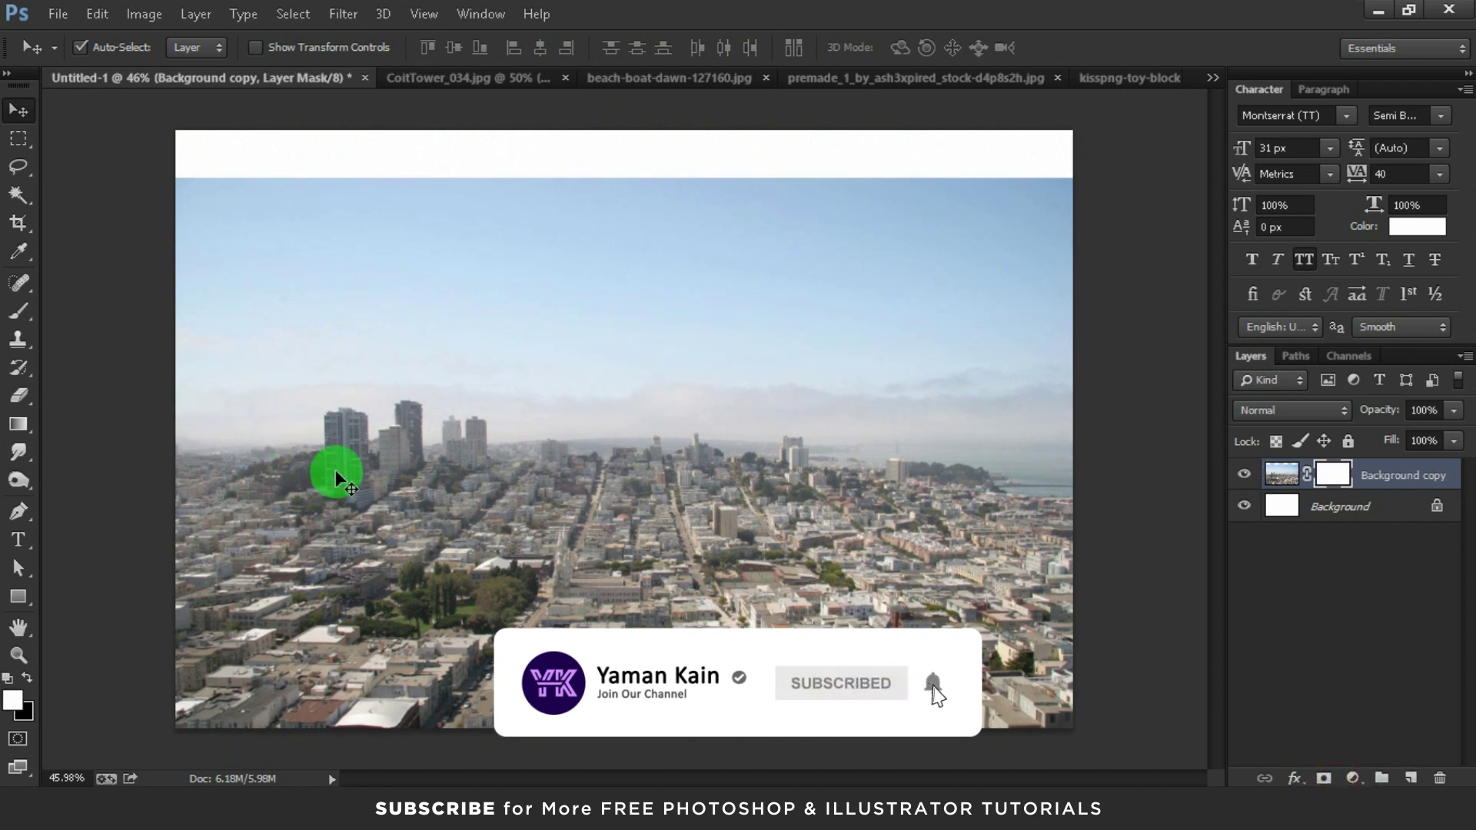
{"action": "left_click", "coordinate": [18, 312]}
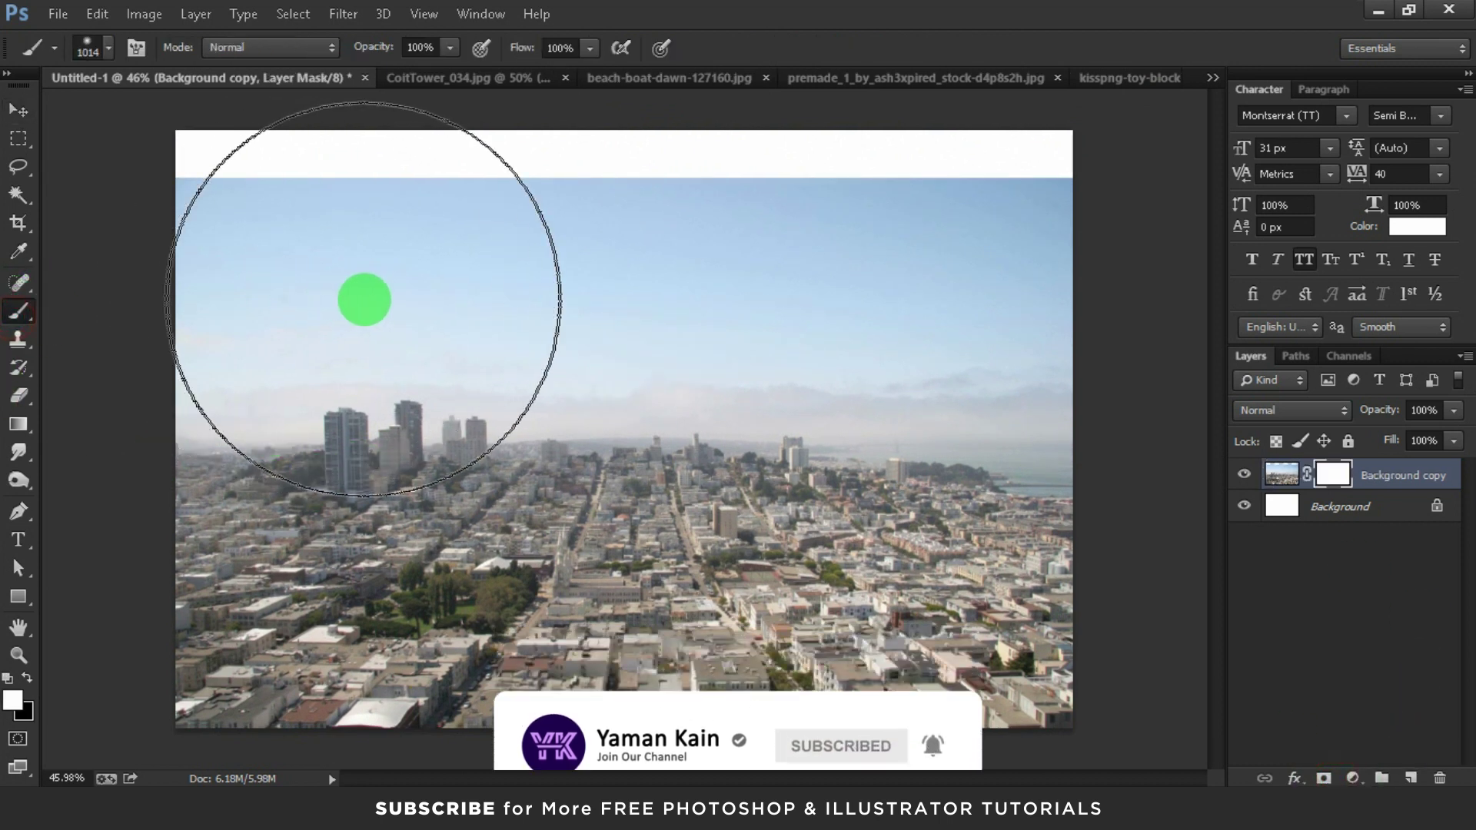
{"action": "mouse_move", "coordinate": [369, 292]}
{"action": "left_mouse_down"}
{"action": "mouse_move", "coordinate": [274, 308]}
{"action": "mouse_move", "coordinate": [184, 281]}
{"action": "left_mouse_up"}
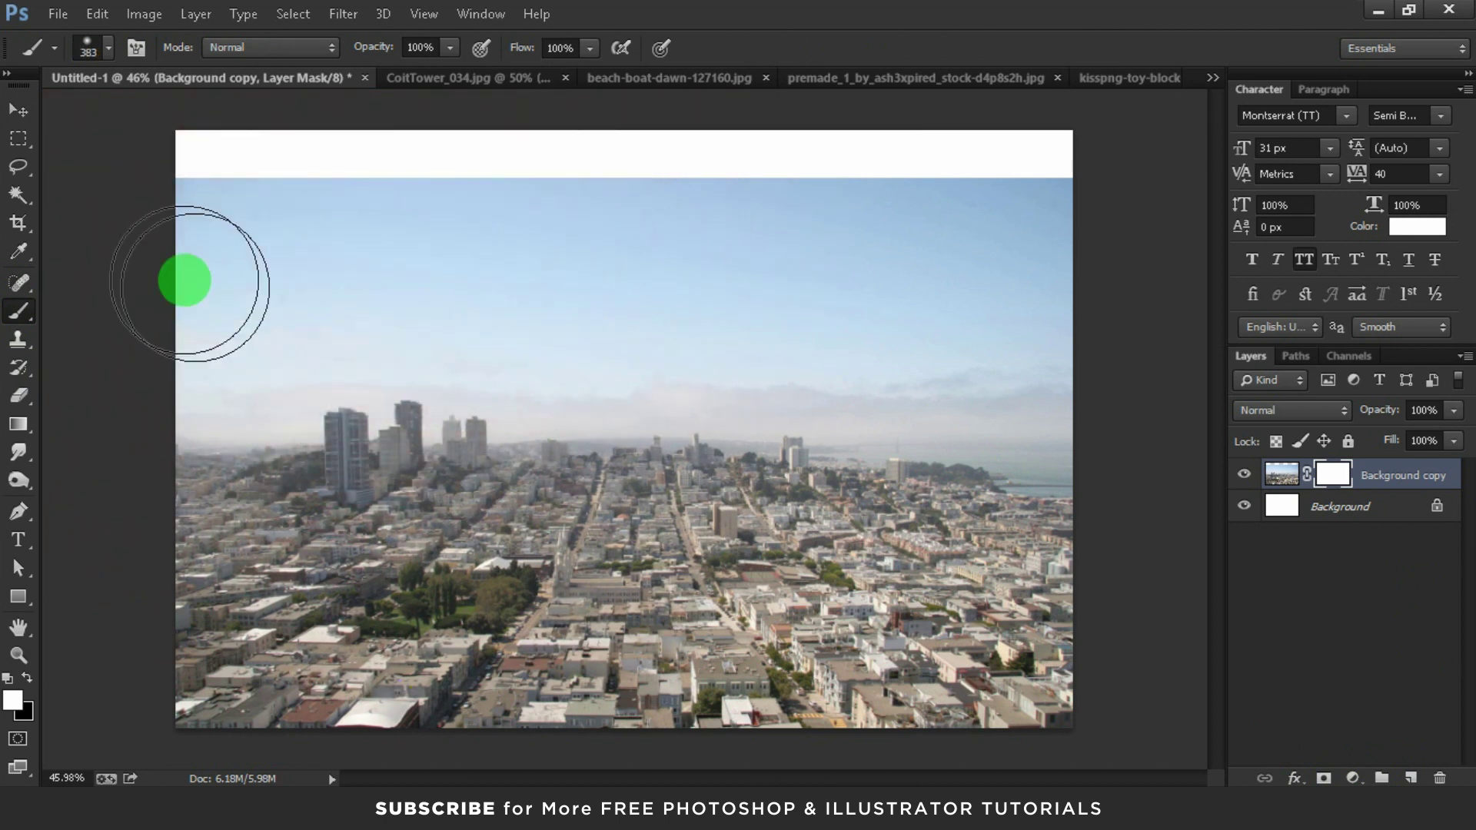
{"action": "left_click", "coordinate": [27, 677]}
- Paint black over the sky bands above the city rooftops on the mask
{"action": "mouse_move", "coordinate": [290, 246]}
{"action": "left_mouse_down"}
{"action": "mouse_move", "coordinate": [1007, 224]}
{"action": "mouse_move", "coordinate": [150, 227]}
{"action": "left_mouse_up"}
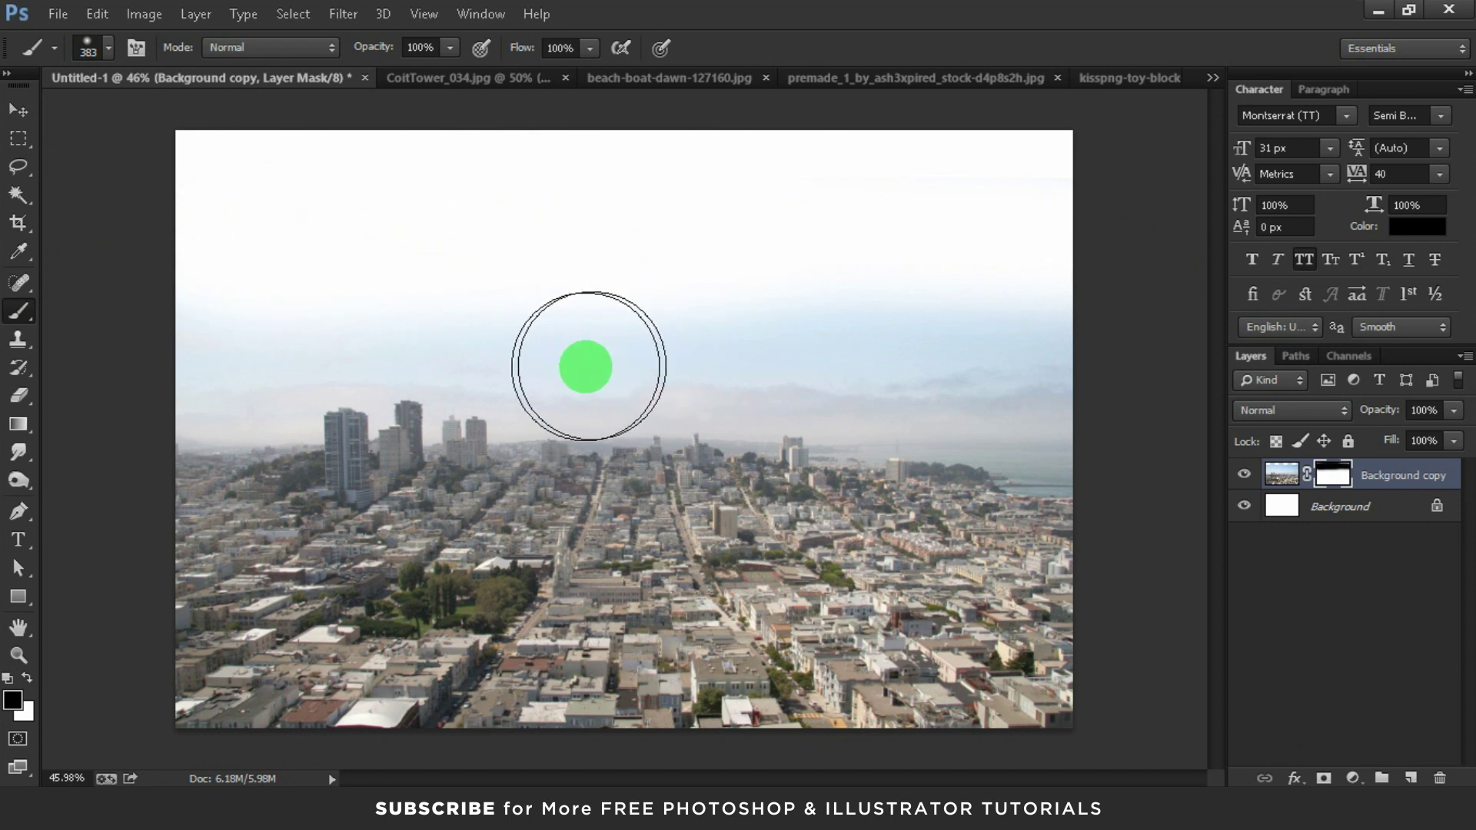
{"action": "left_click_drag", "start_coordinate": [547, 372], "coordinate": [1090, 415]}
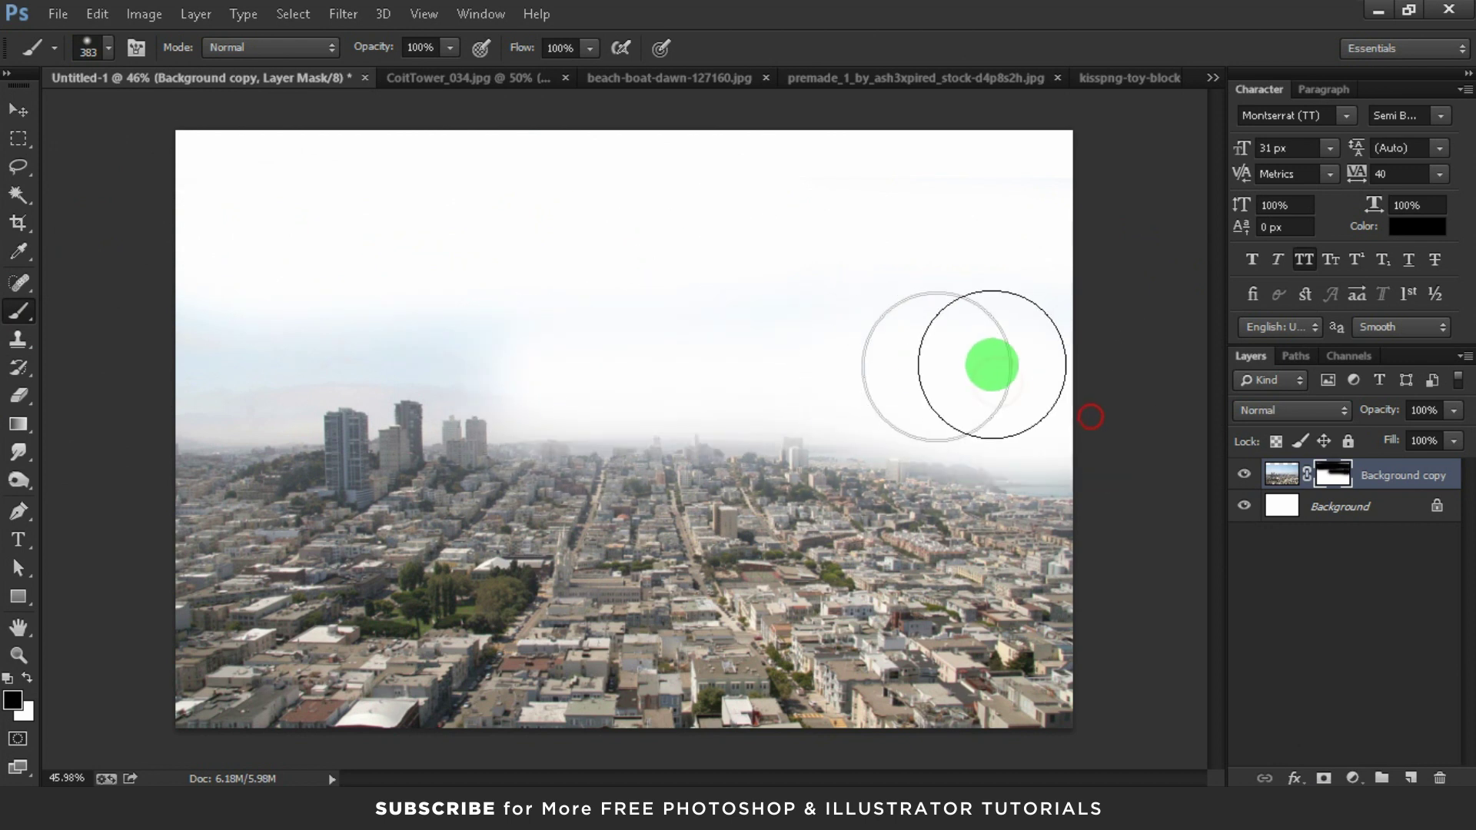
{"action": "mouse_move", "coordinate": [1090, 415]}
{"action": "left_mouse_down"}
{"action": "mouse_move", "coordinate": [159, 362]}
{"action": "mouse_move", "coordinate": [695, 378]}
{"action": "mouse_move", "coordinate": [1057, 352]}
{"action": "mouse_move", "coordinate": [125, 303]}
{"action": "mouse_move", "coordinate": [296, 369]}
{"action": "mouse_move", "coordinate": [188, 375]}
{"action": "left_mouse_up"}
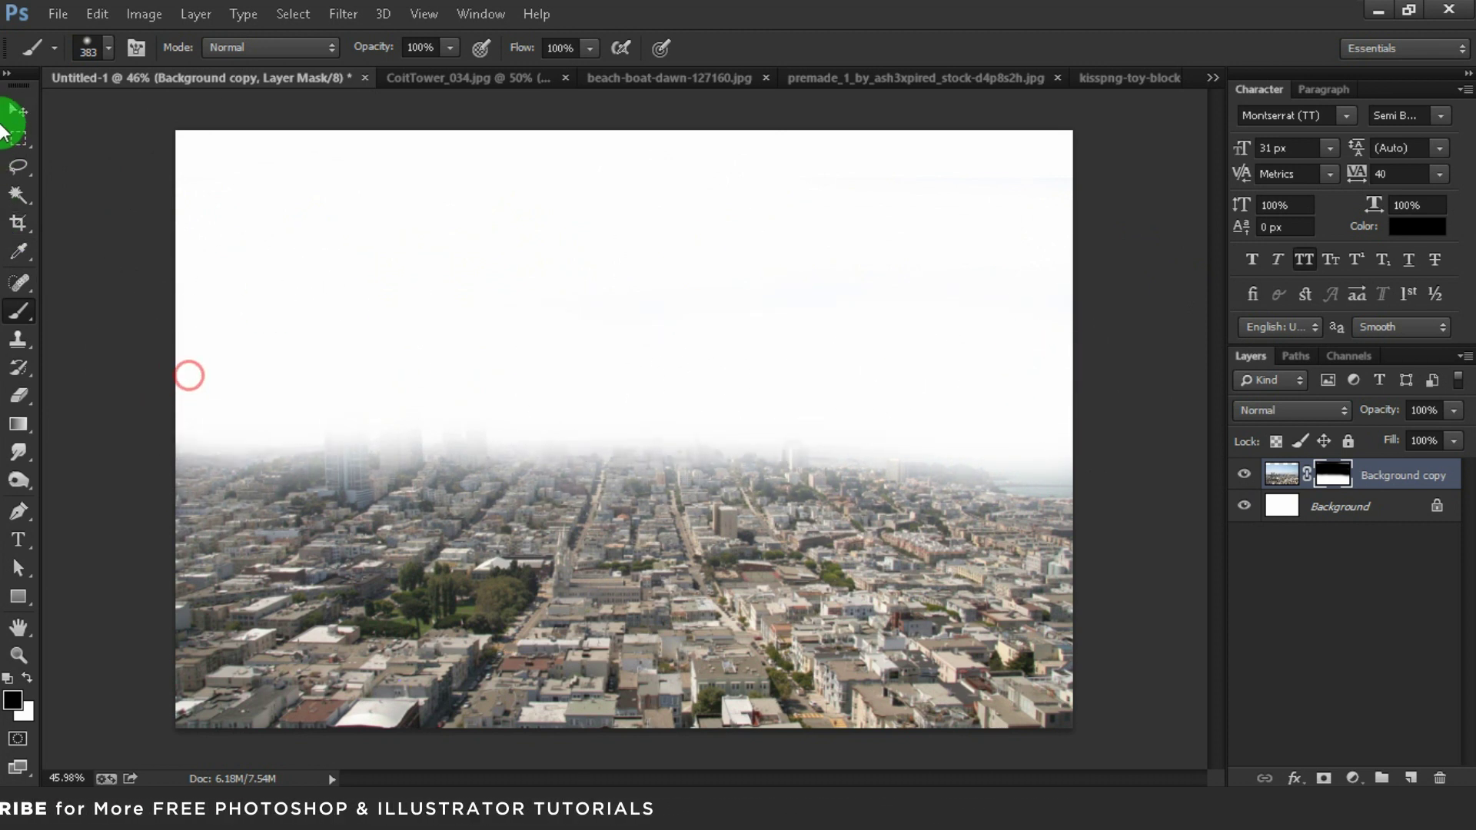
{"action": "left_click", "coordinate": [19, 110]}
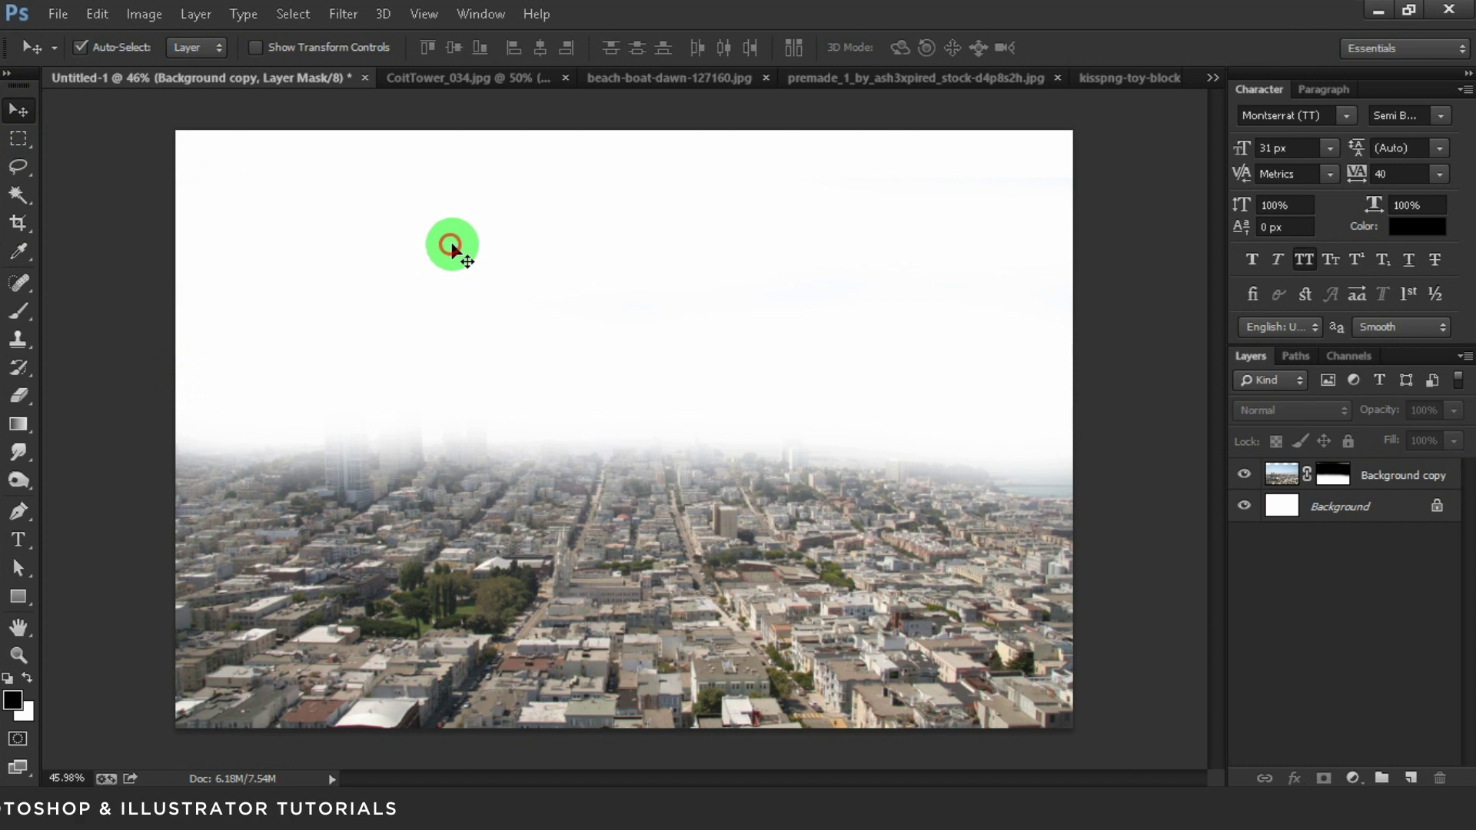
{"action": "left_click", "coordinate": [413, 85]}
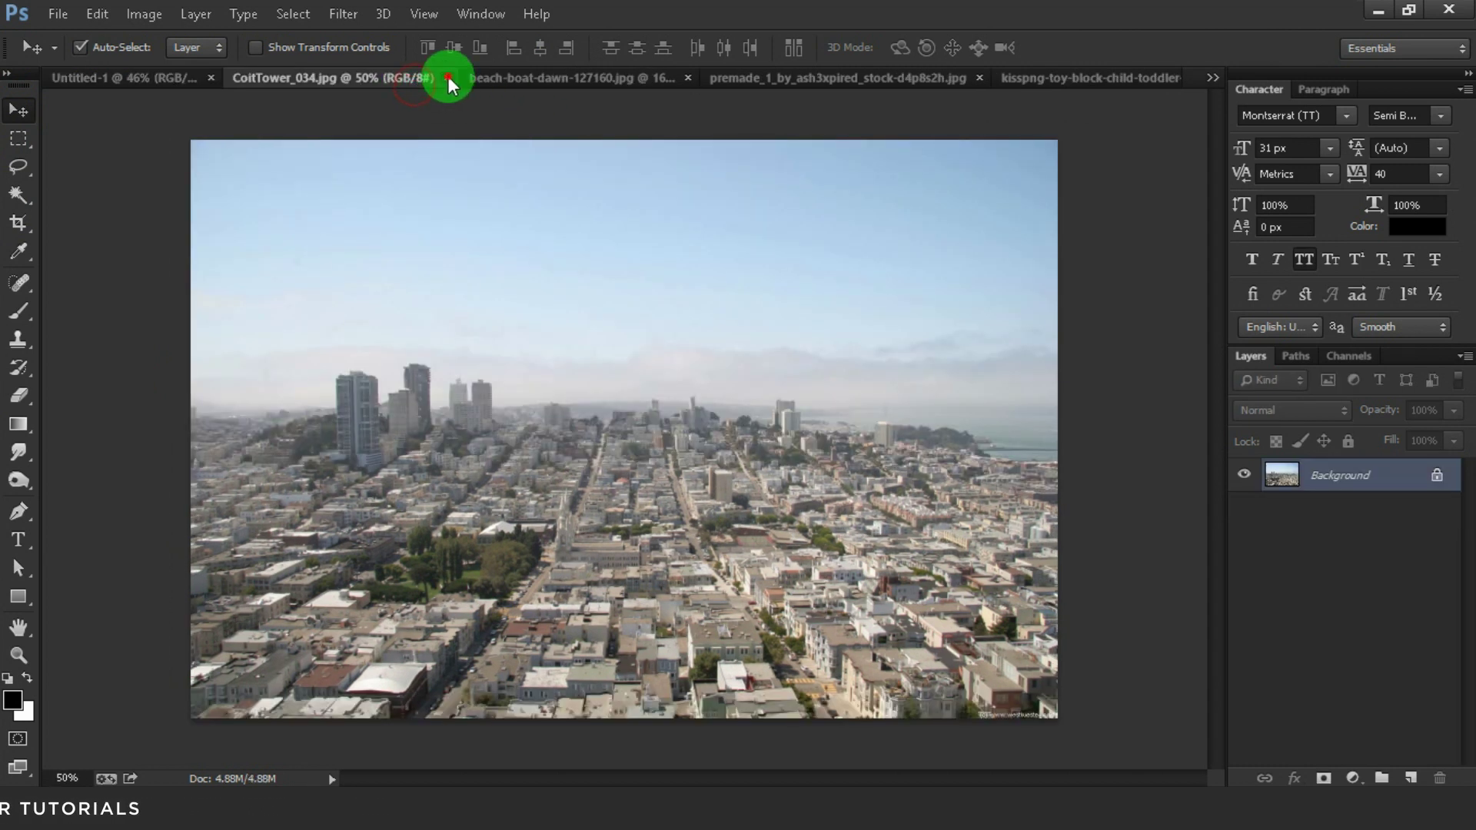
- Close CoitTower_034.jpg and duplicate the beach-boat-dawn Background layer into Untitled-1
{"action": "left_click", "coordinate": [447, 77]}
{"action": "left_click", "coordinate": [416, 77]}
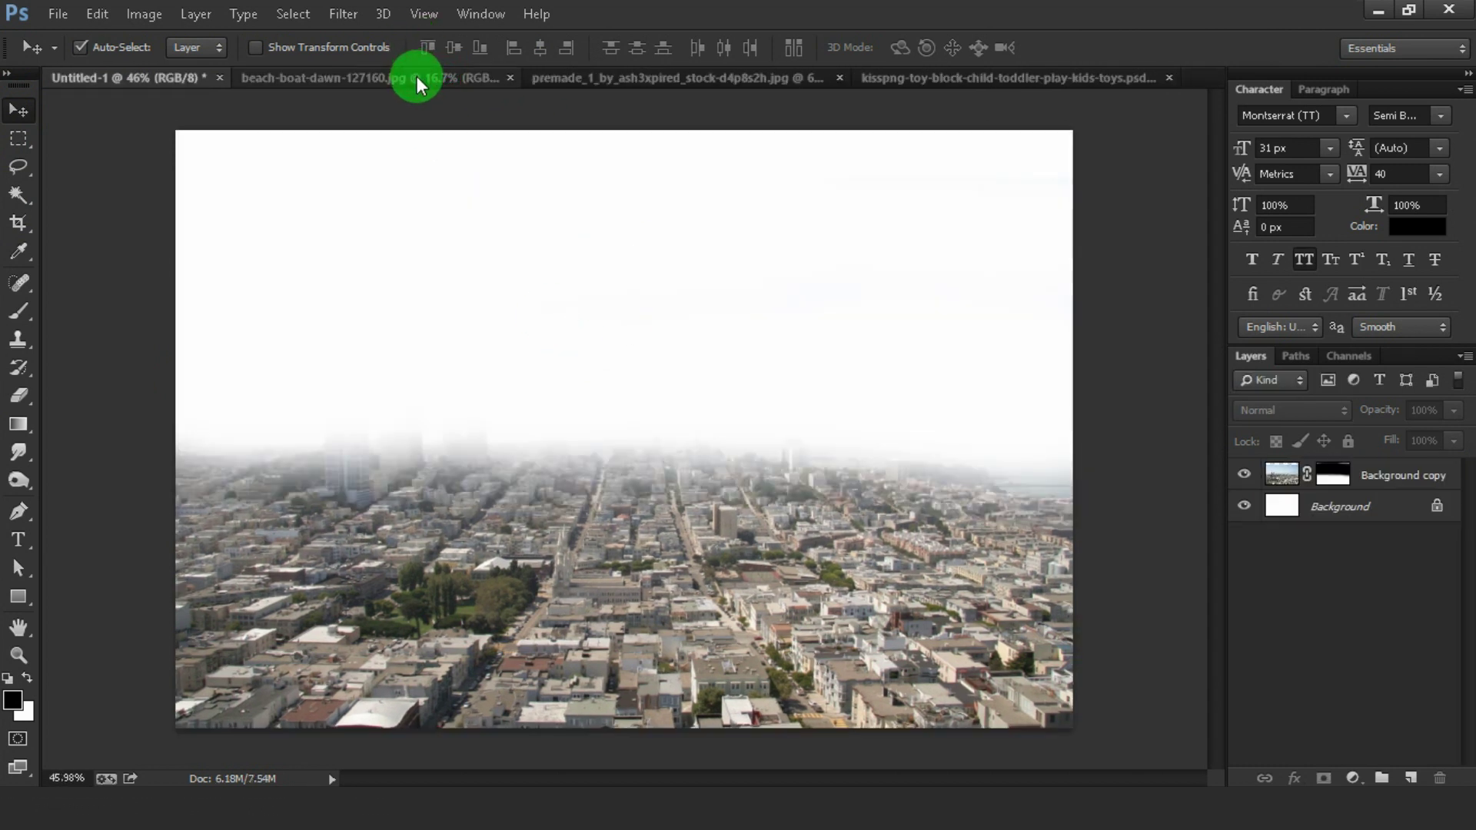
{"action": "right_click", "coordinate": [1345, 484]}
{"action": "left_click", "coordinate": [1295, 529]}
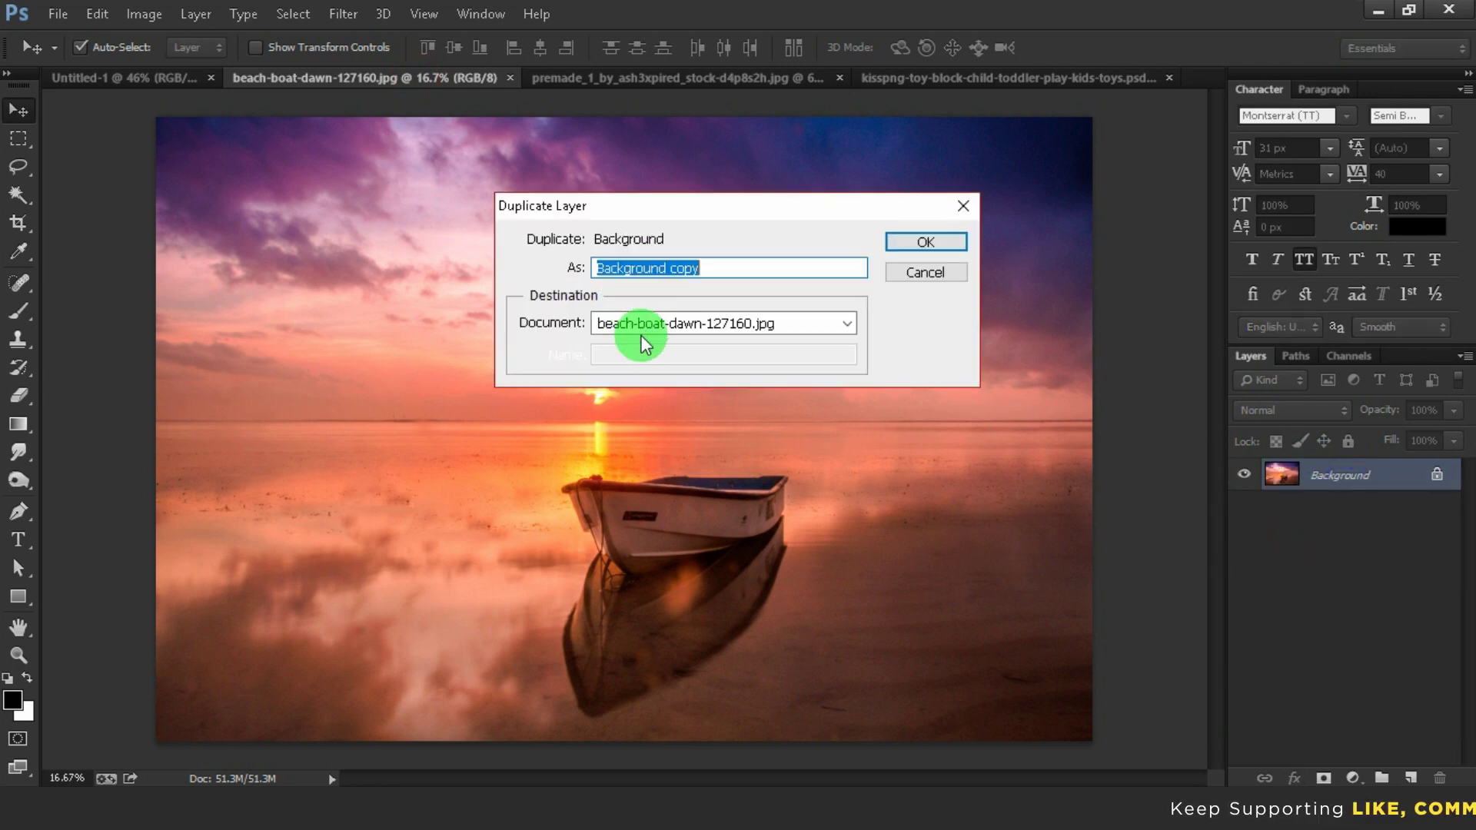
{"action": "left_click", "coordinate": [639, 329]}
{"action": "left_click", "coordinate": [638, 342]}
{"action": "left_click", "coordinate": [916, 241]}
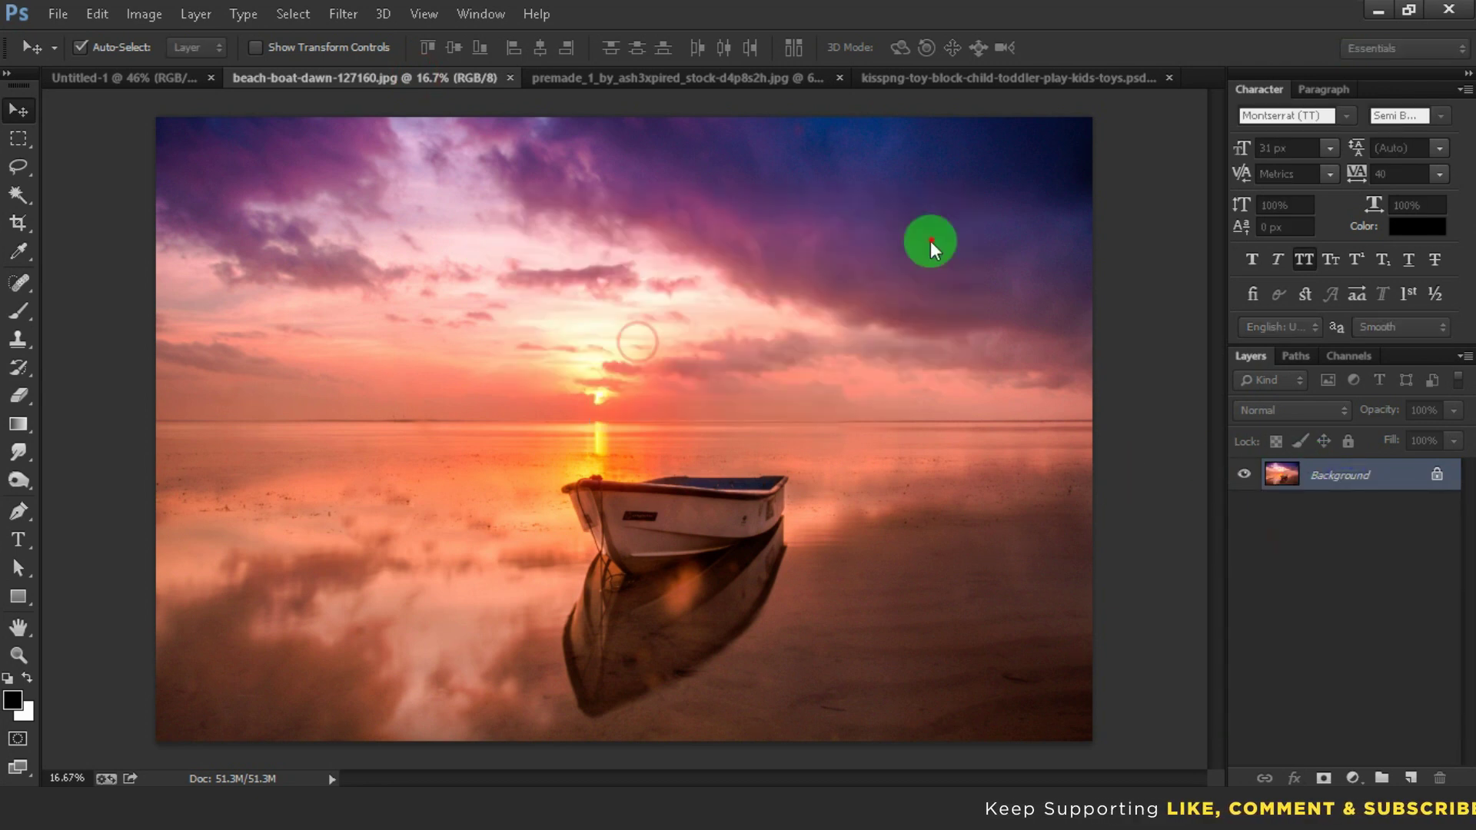
{"action": "left_click", "coordinate": [162, 82]}
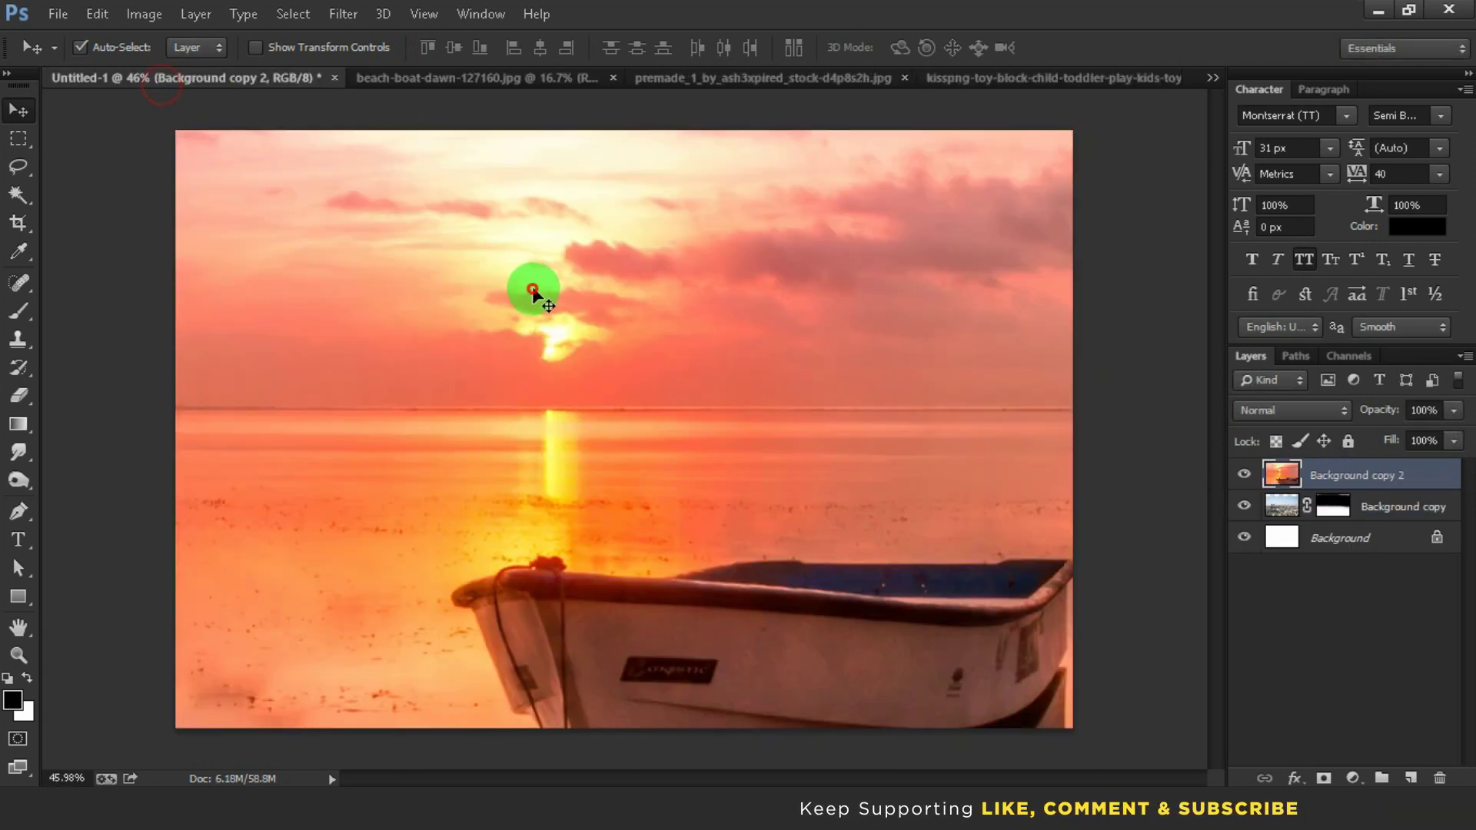
- Scale down and position the sunset photo so it fits the canvas
{"action": "key", "text": "ctrl+t"}
{"action": "key", "text": "ctrl+0"}
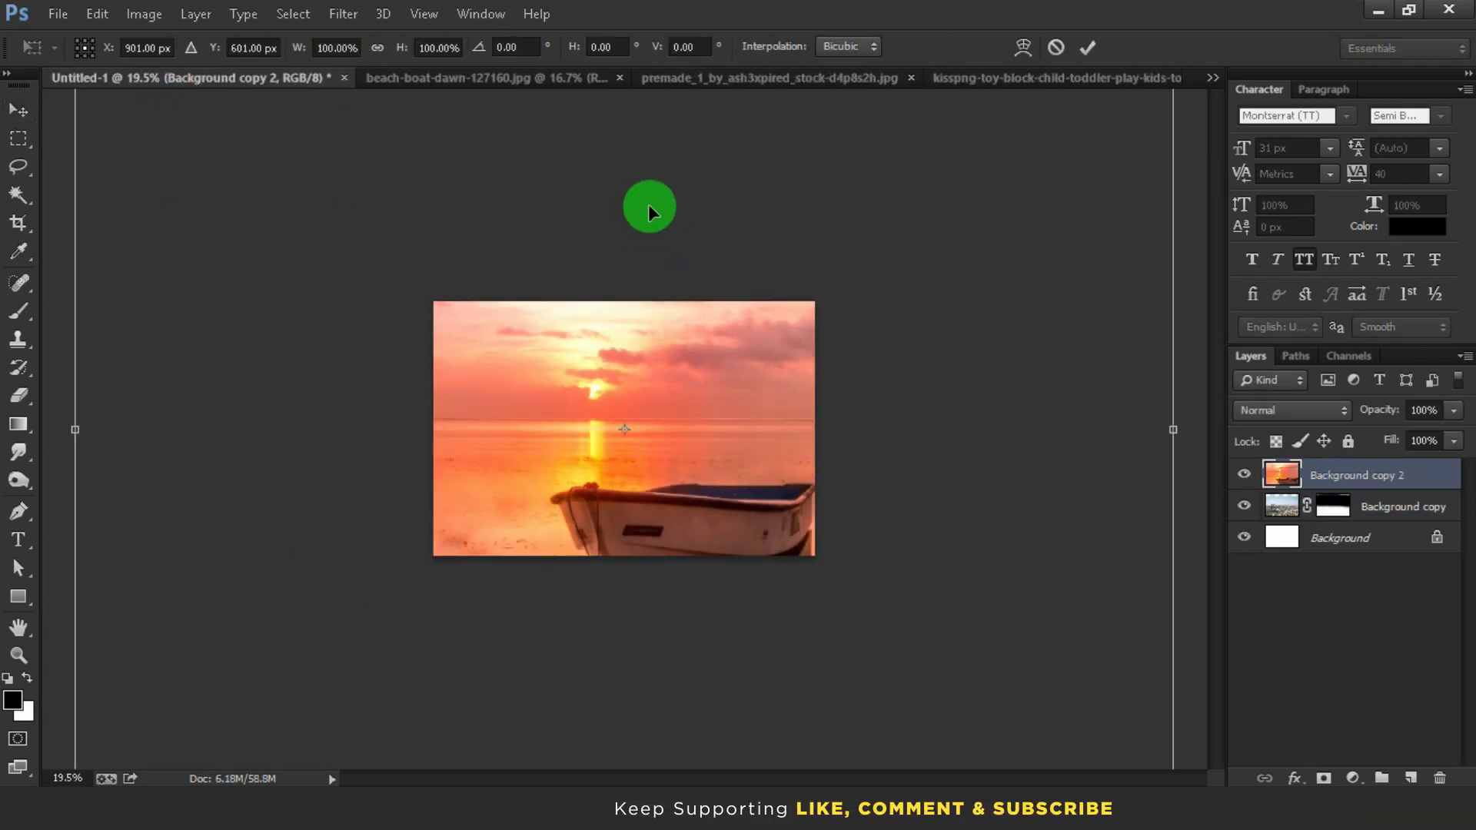
{"action": "left_click_drag", "start_coordinate": [648, 206], "coordinate": [644, 442]}
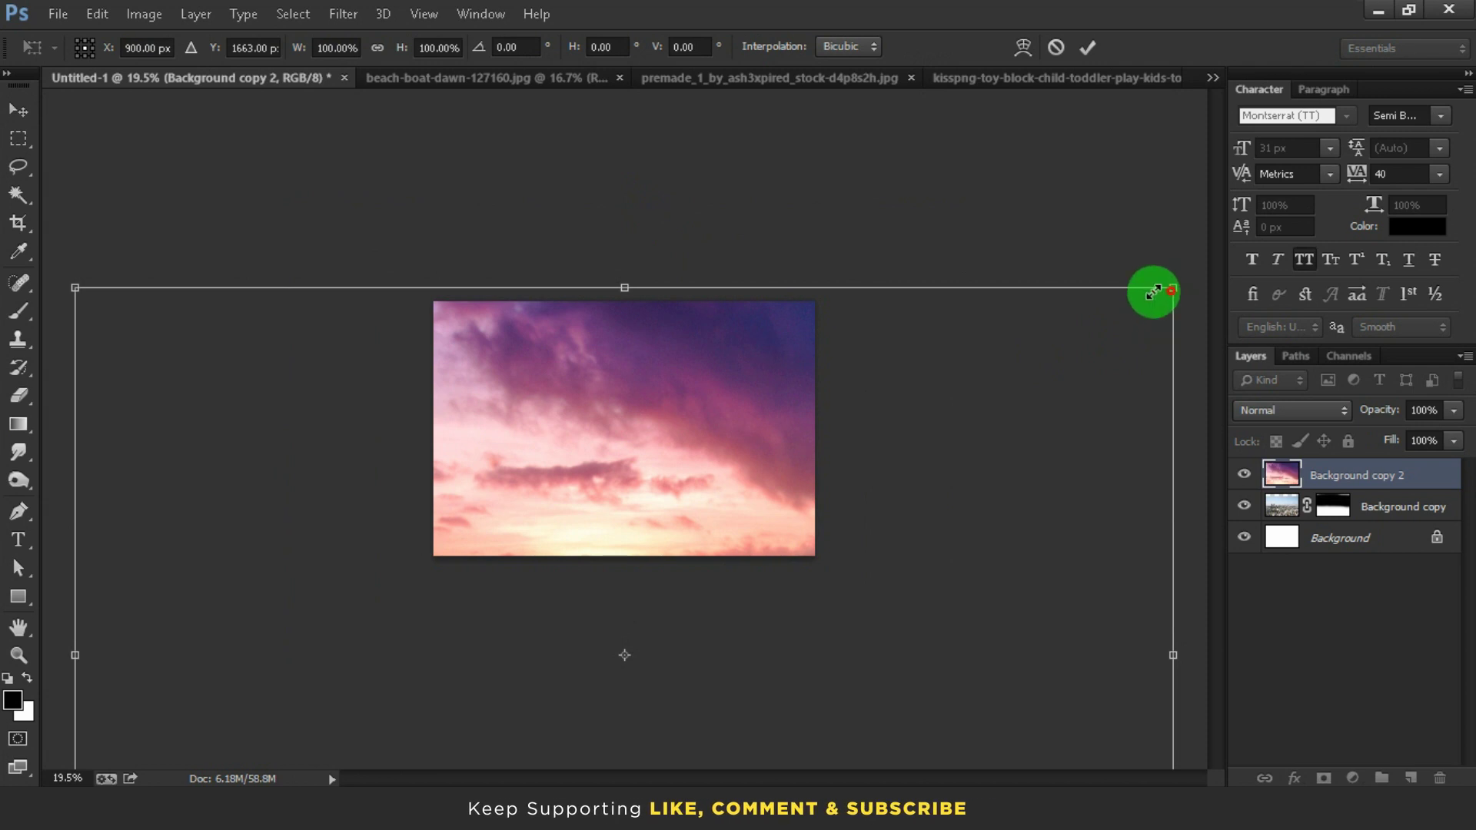
{"action": "left_click_drag", "start_coordinate": [1161, 303], "coordinate": [834, 408]}
{"action": "mouse_move", "coordinate": [741, 516]}
{"action": "left_mouse_down"}
{"action": "mouse_move", "coordinate": [764, 367]}
{"action": "mouse_move", "coordinate": [755, 340]}
{"action": "left_mouse_up"}
{"action": "left_click_drag", "start_coordinate": [906, 305], "coordinate": [866, 320]}
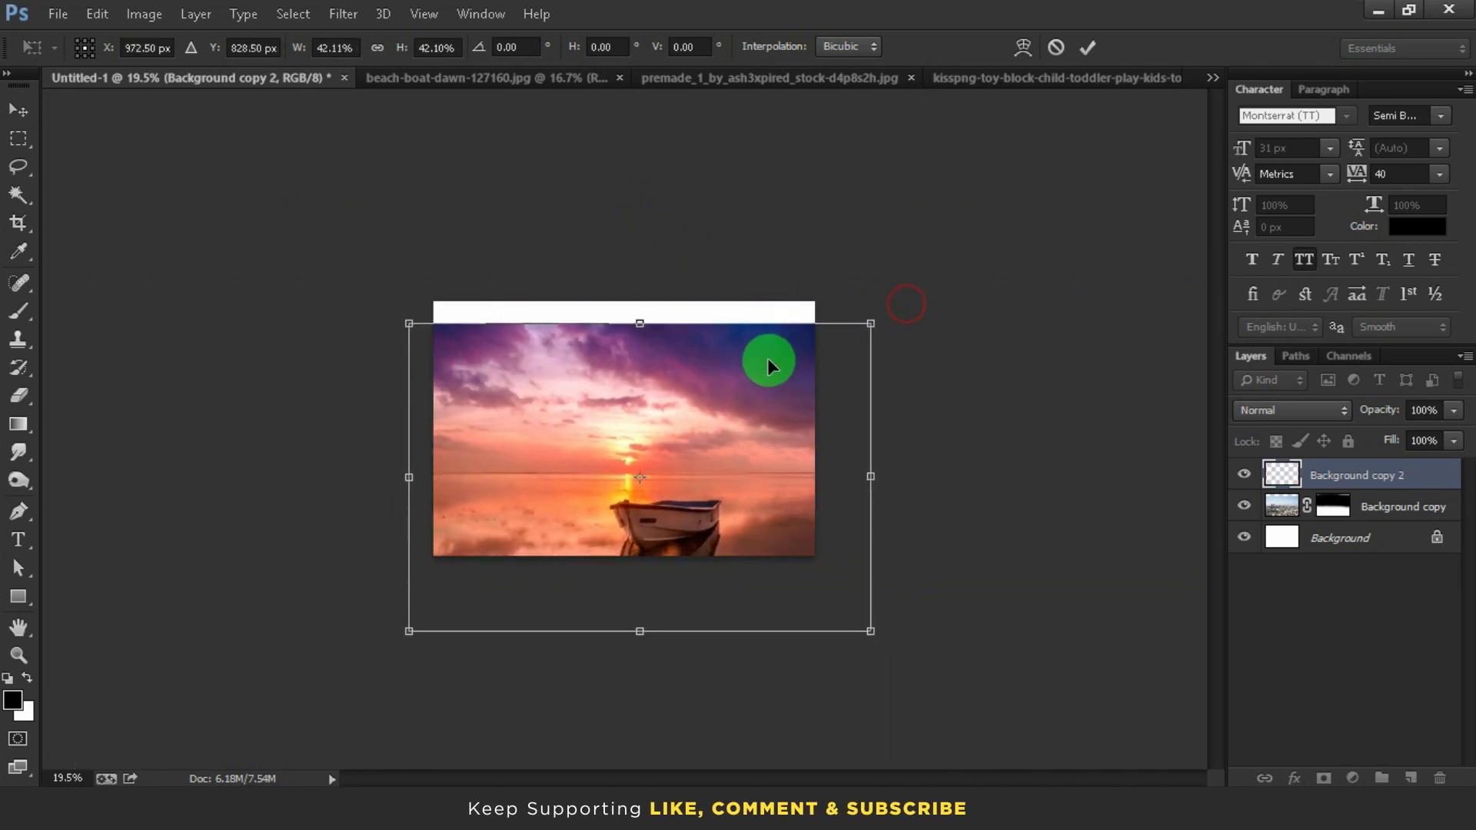
{"action": "left_click_drag", "start_coordinate": [767, 358], "coordinate": [763, 344]}
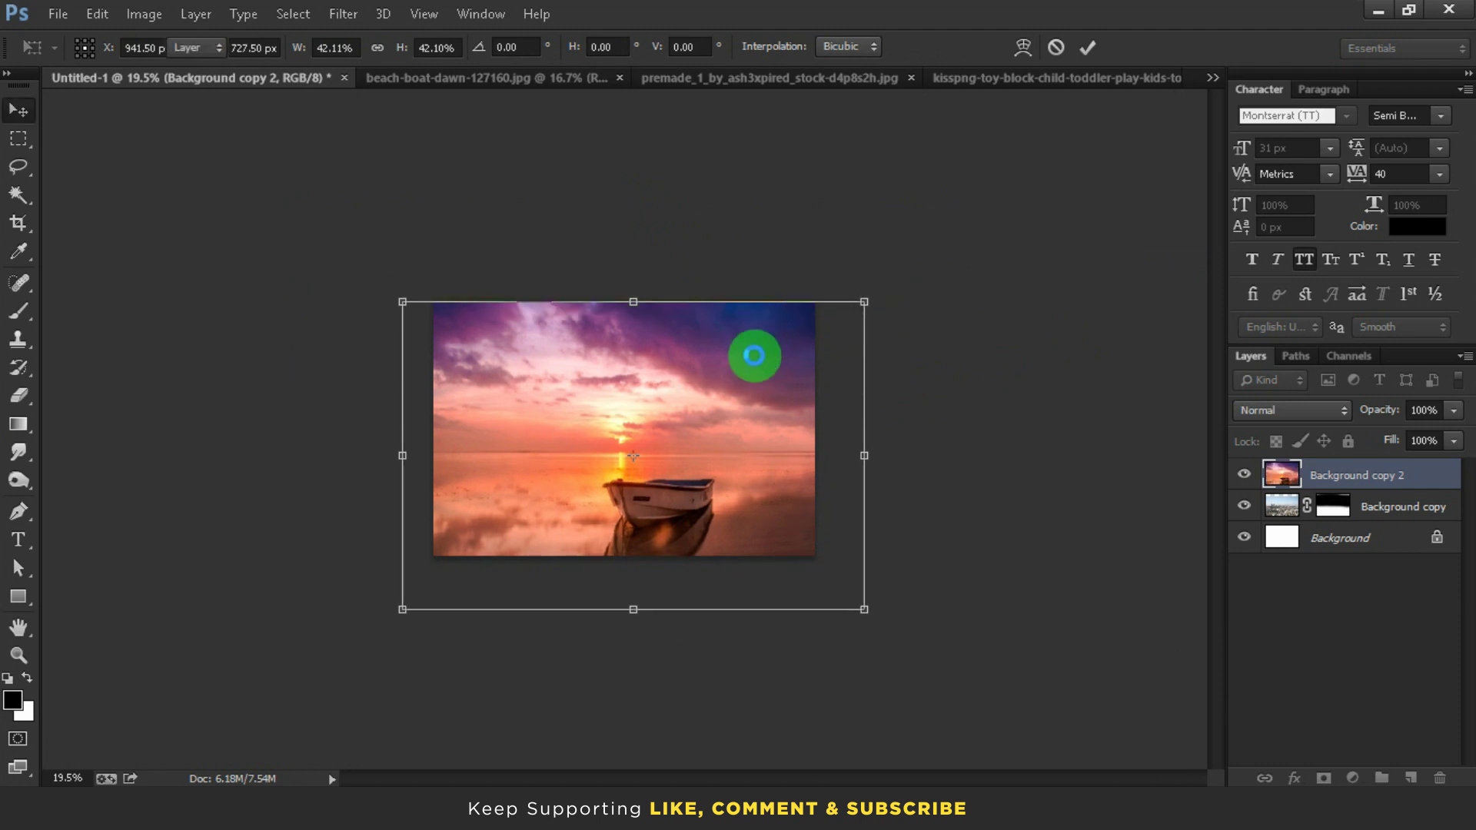
{"action": "double_click", "coordinate": [674, 507]}
- Place the sunset layer beneath the city and shrink it to about 93%, shifted up-left
{"action": "key", "text": "ctrl+0"}
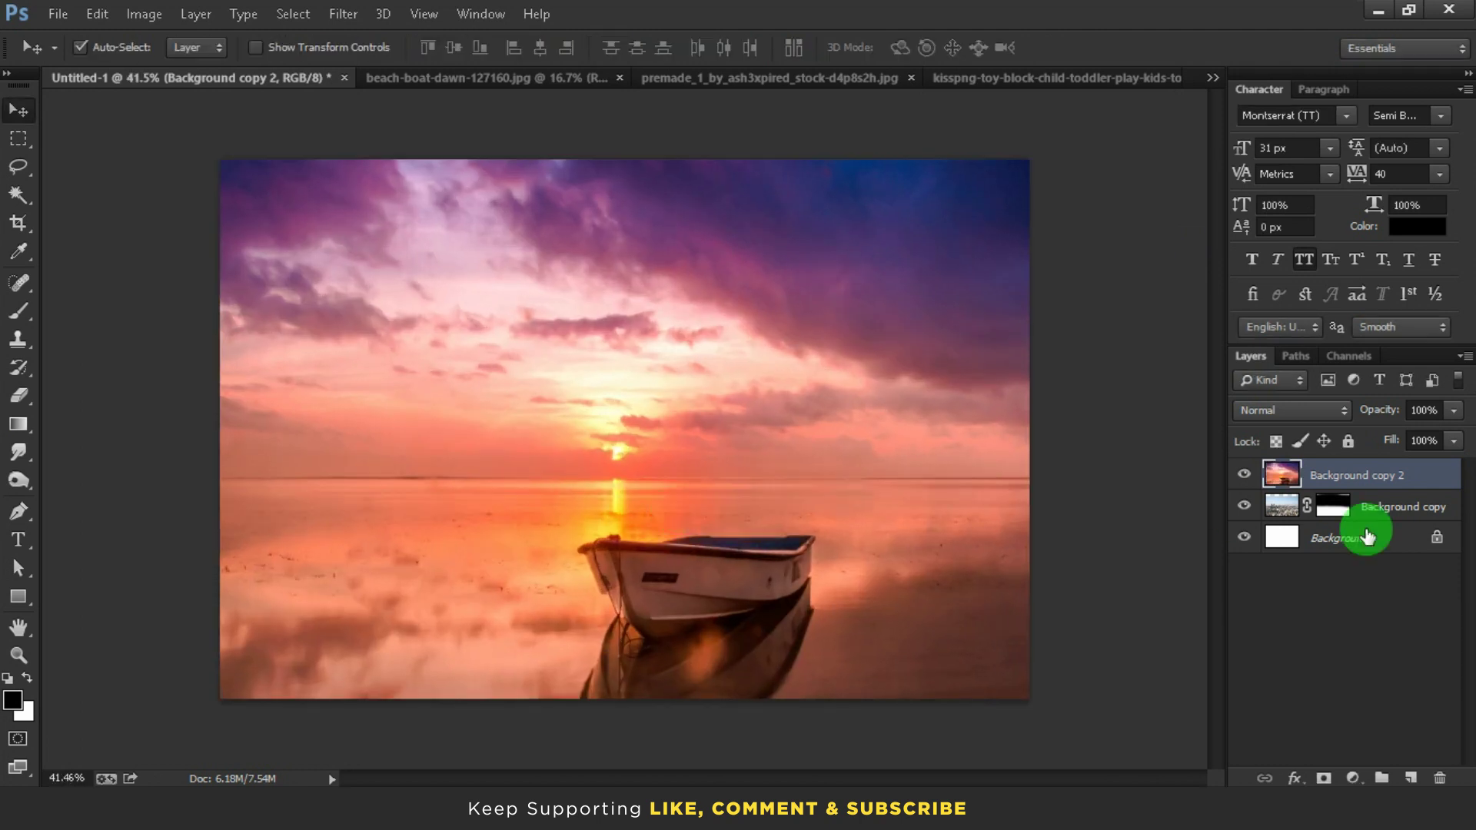
{"action": "left_click_drag", "start_coordinate": [1362, 488], "coordinate": [1361, 520]}
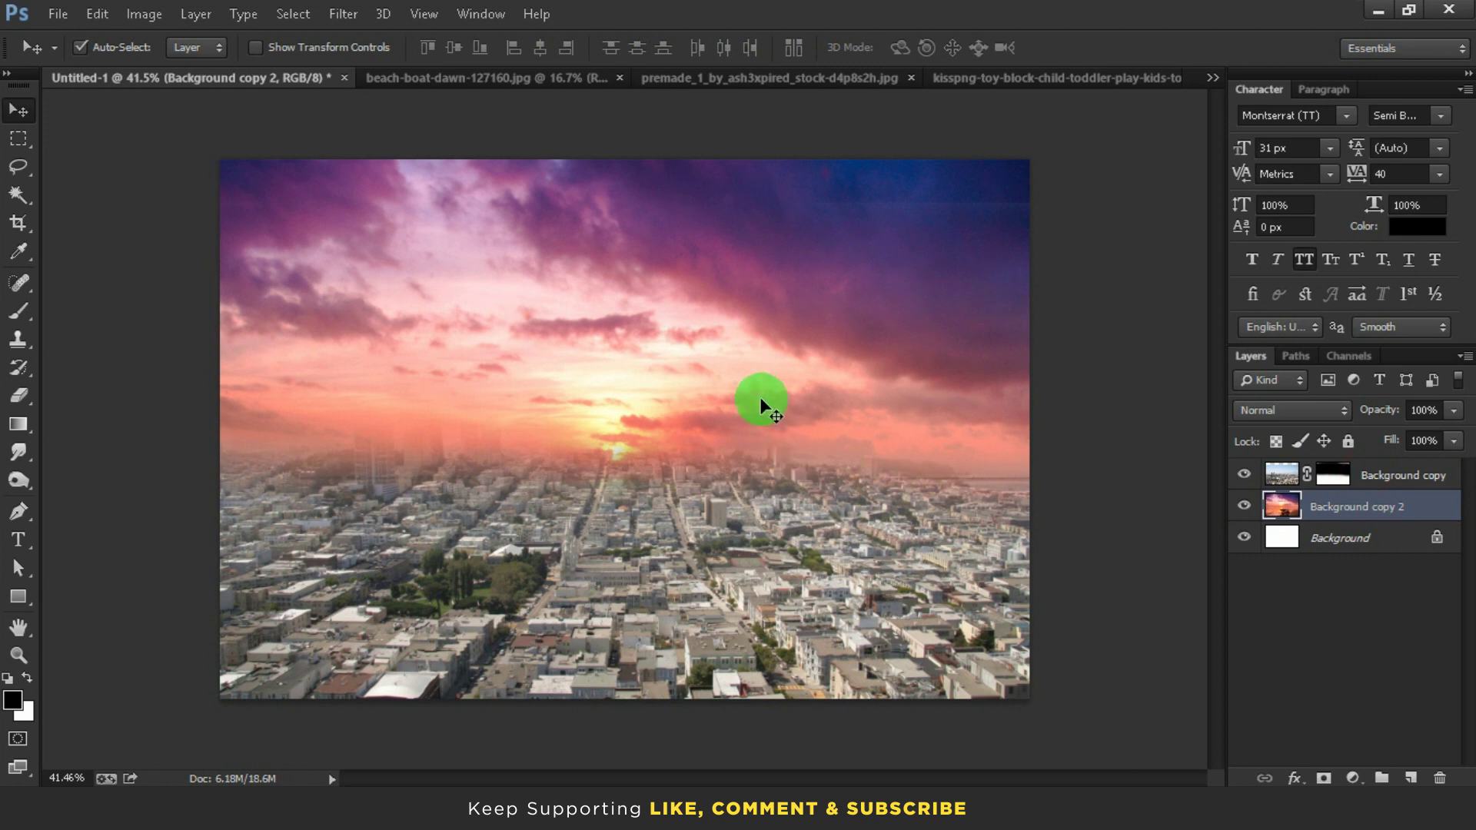
{"action": "key", "text": "ctrl+t"}
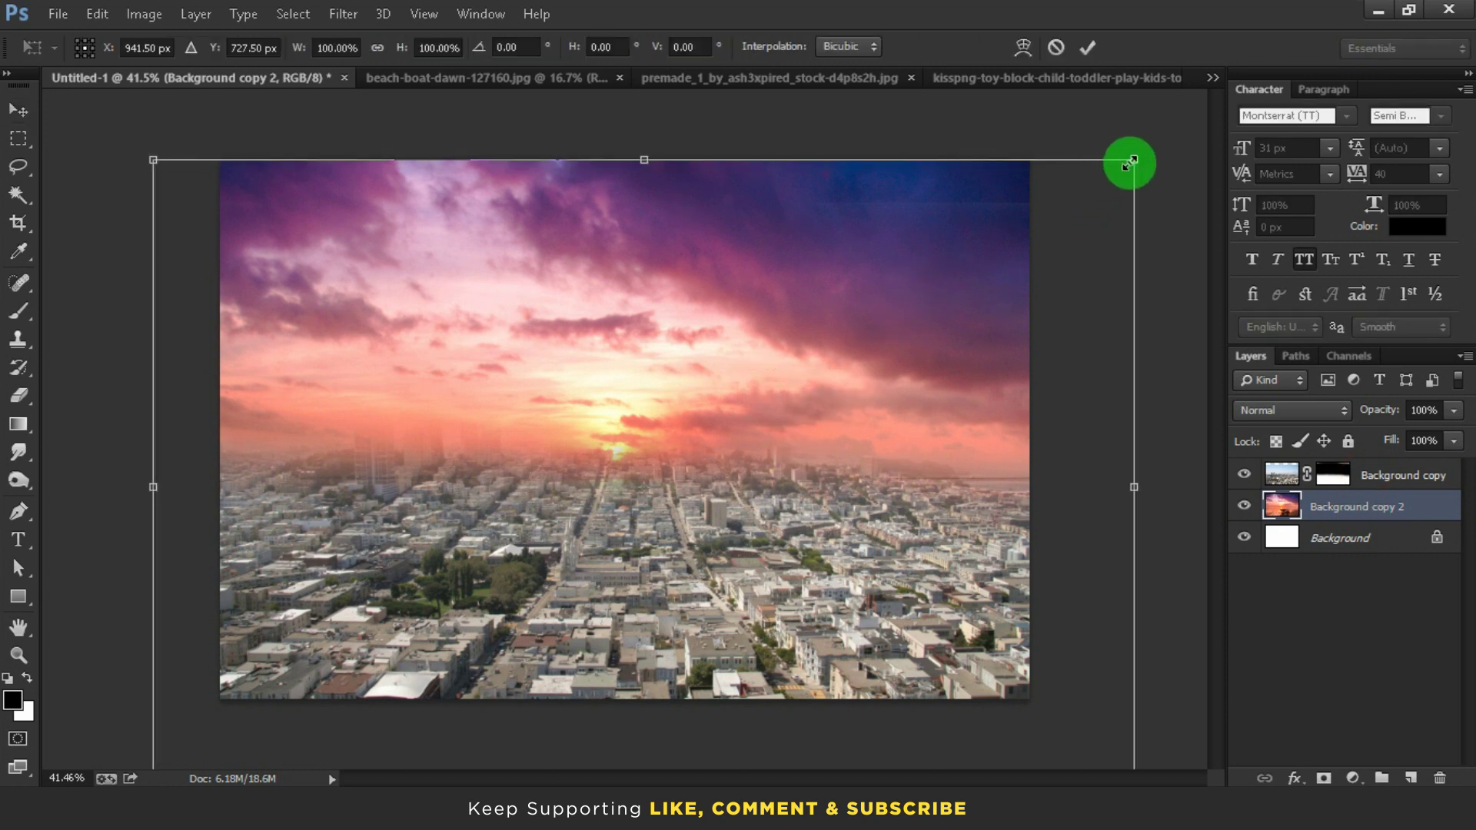
{"action": "left_click_drag", "start_coordinate": [1129, 161], "coordinate": [1100, 182]}
{"action": "left_click_drag", "start_coordinate": [860, 356], "coordinate": [847, 329]}
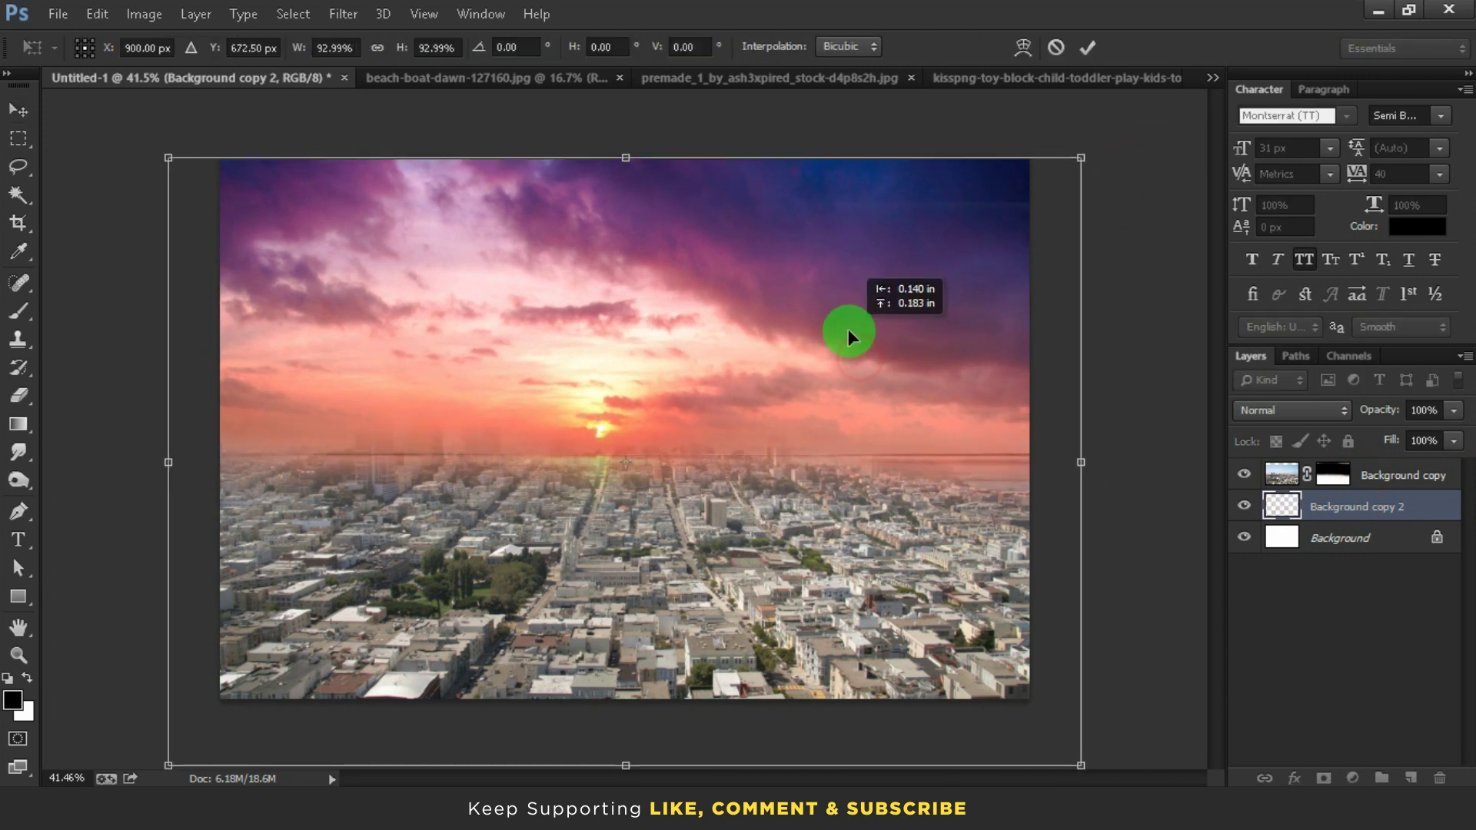
{"action": "left_click", "coordinate": [1088, 63]}
- Nudge the city layer up and paint its mask black to hide the hazy top
{"action": "left_click", "coordinate": [589, 571]}
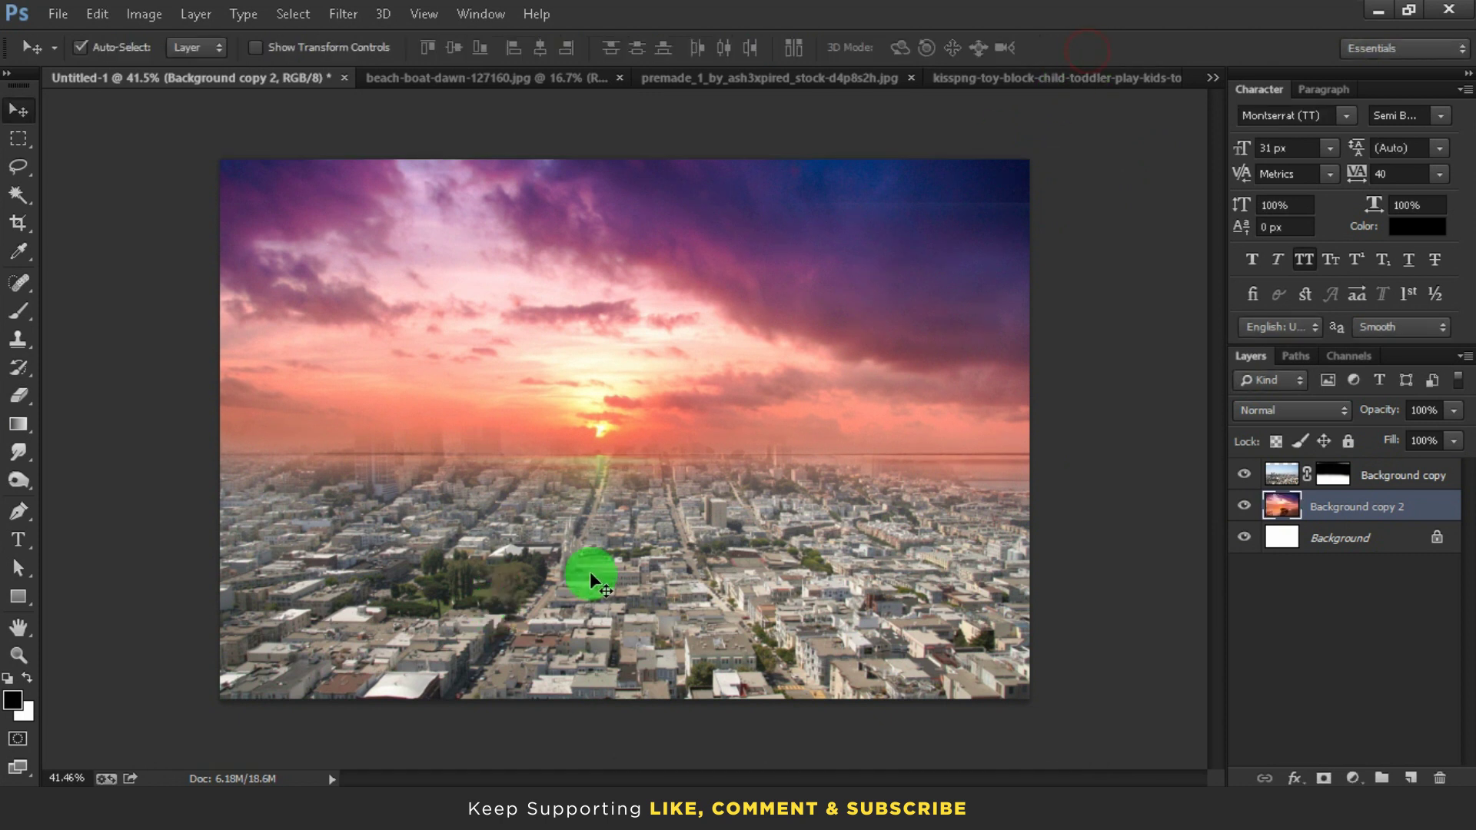
{"action": "left_click_drag", "start_coordinate": [617, 582], "coordinate": [621, 561]}
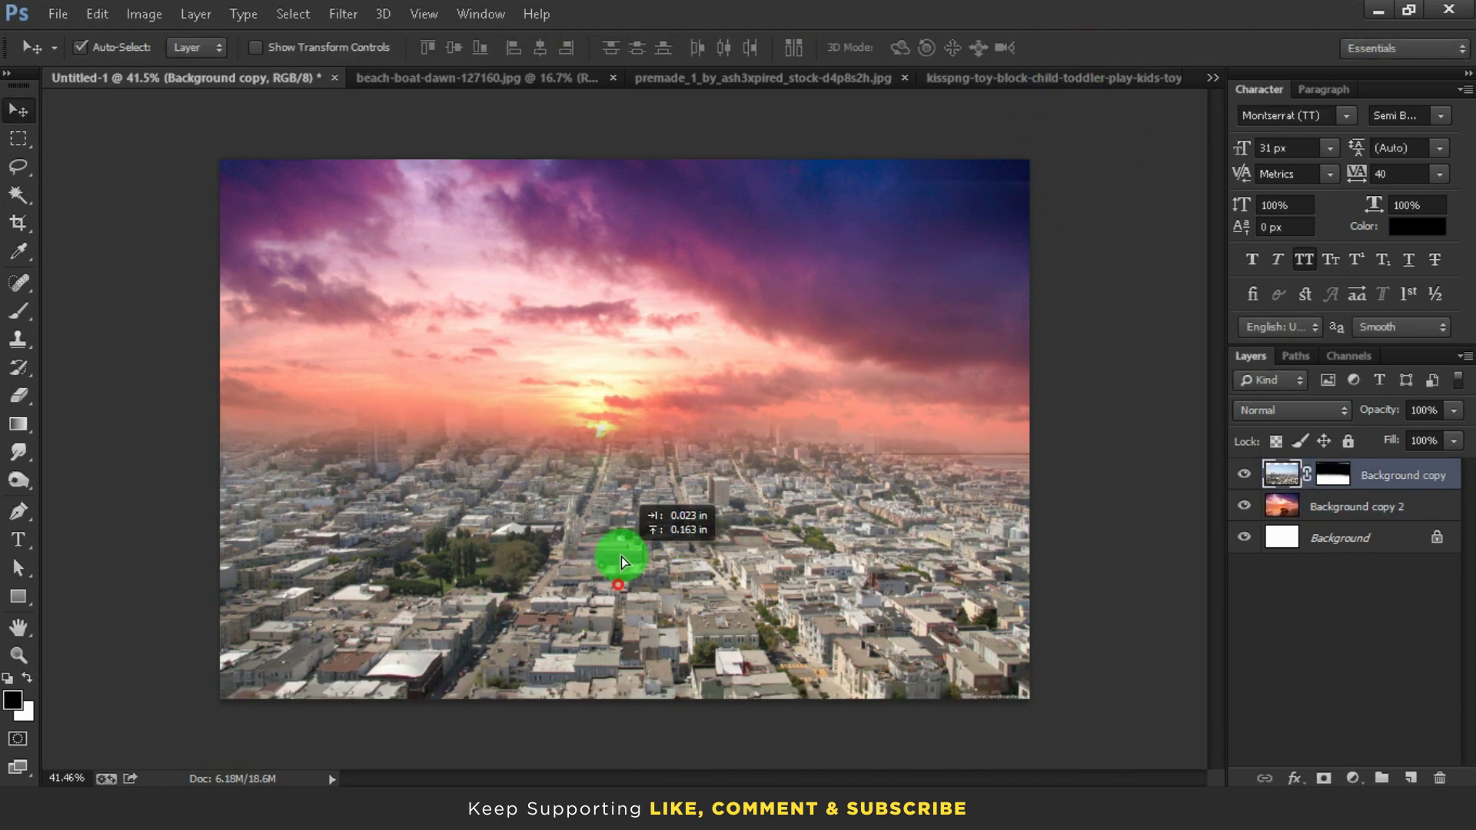
{"action": "key", "text": "e"}
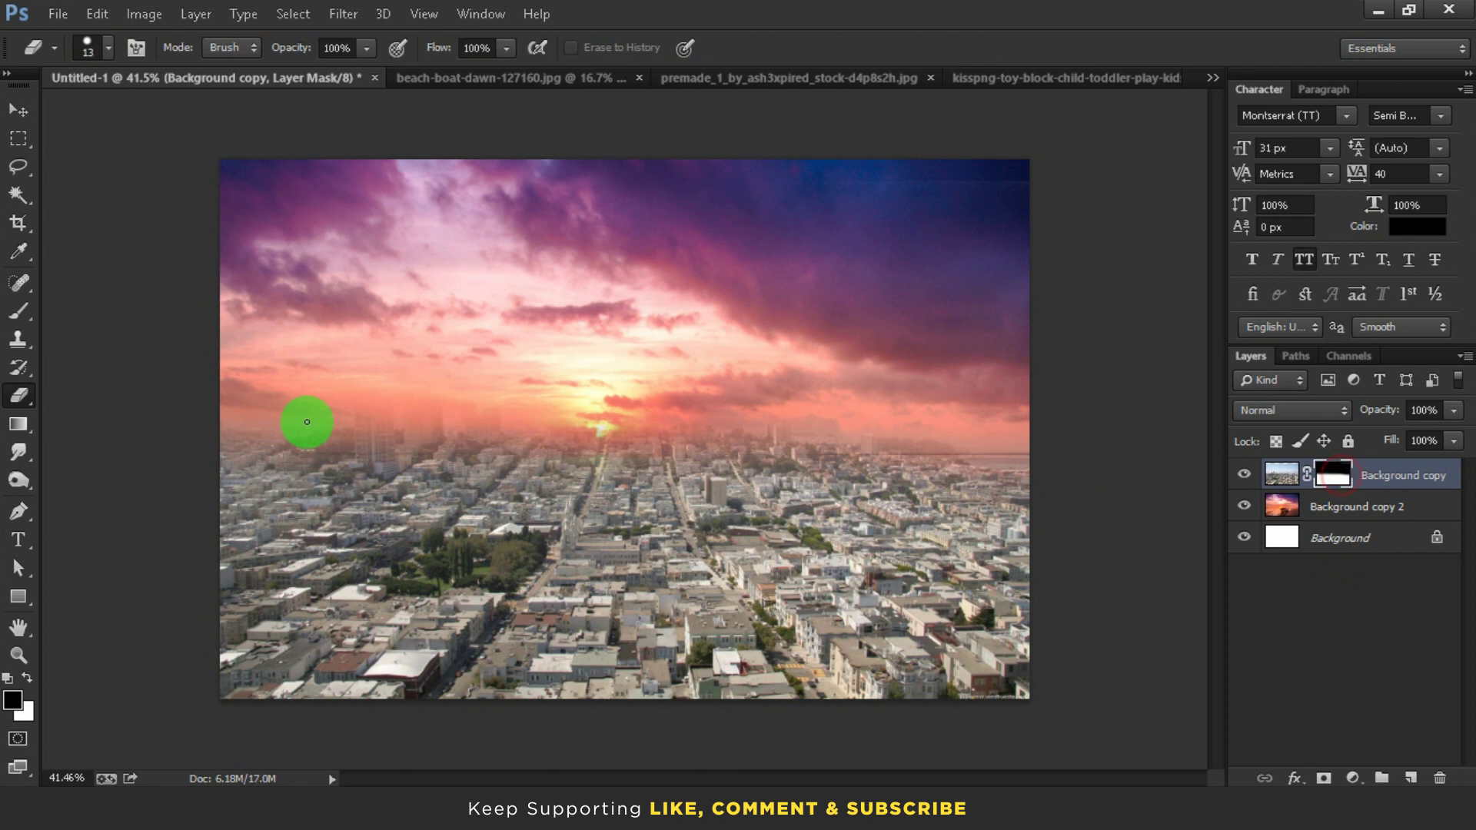
{"action": "key", "text": "b"}
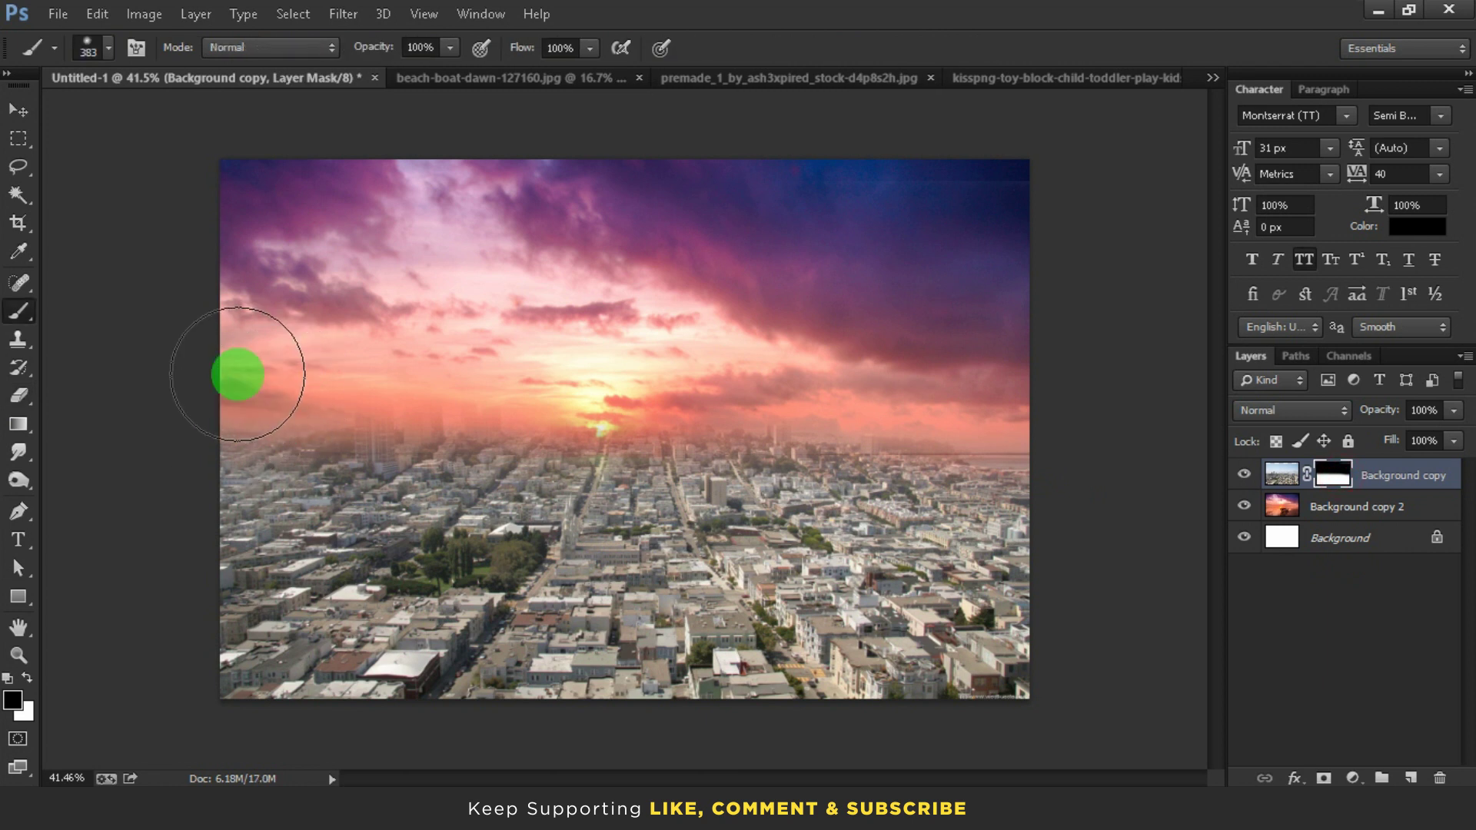
{"action": "mouse_move", "coordinate": [376, 380]}
{"action": "left_mouse_down"}
{"action": "mouse_move", "coordinate": [962, 376]}
{"action": "mouse_move", "coordinate": [981, 388]}
{"action": "mouse_move", "coordinate": [333, 382]}
{"action": "mouse_move", "coordinate": [202, 365]}
{"action": "mouse_move", "coordinate": [249, 369]}
{"action": "left_mouse_up"}
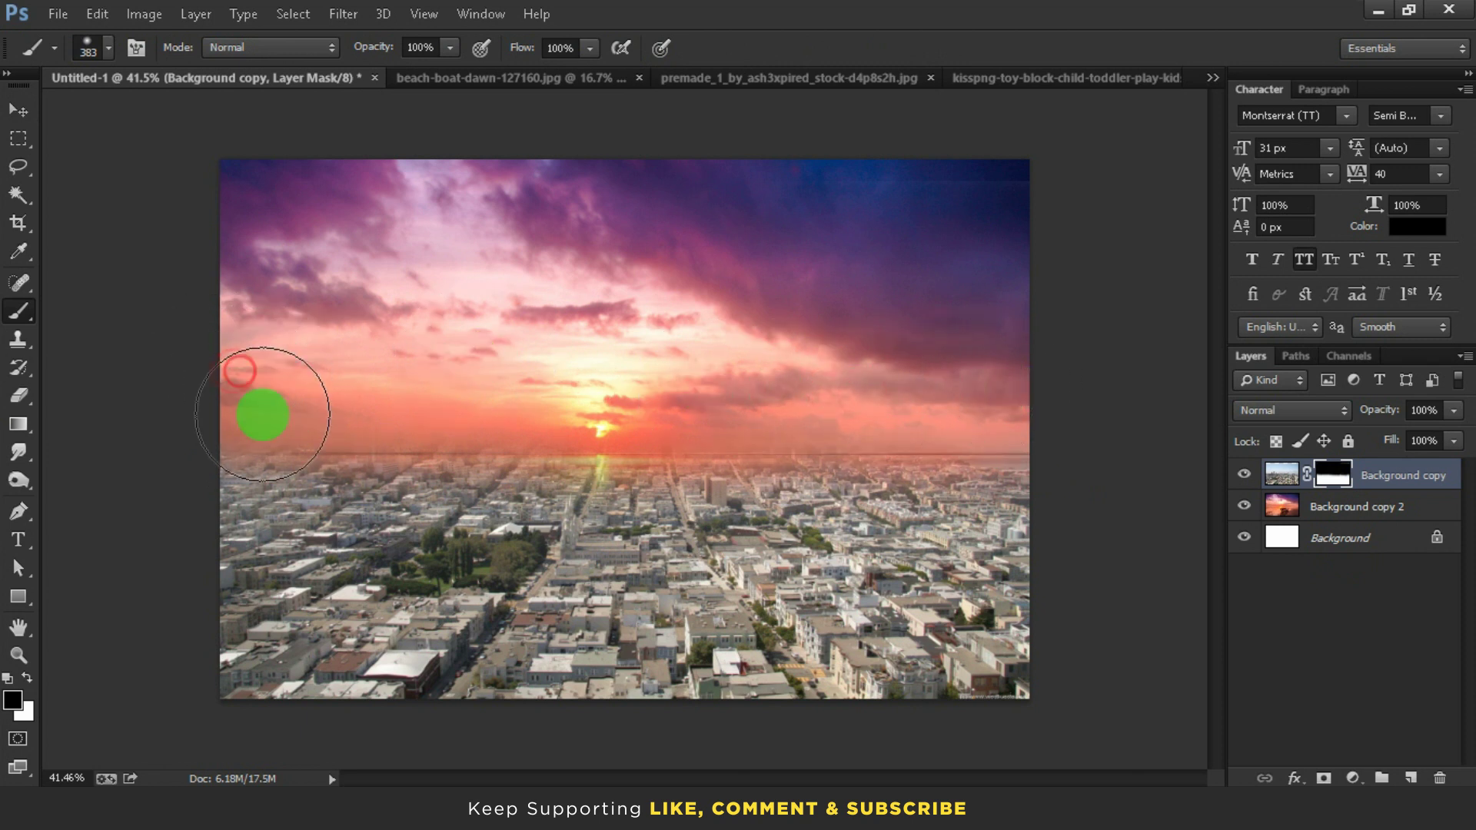
- Close the beach-boat-dawn photo document
{"action": "key", "text": "v"}
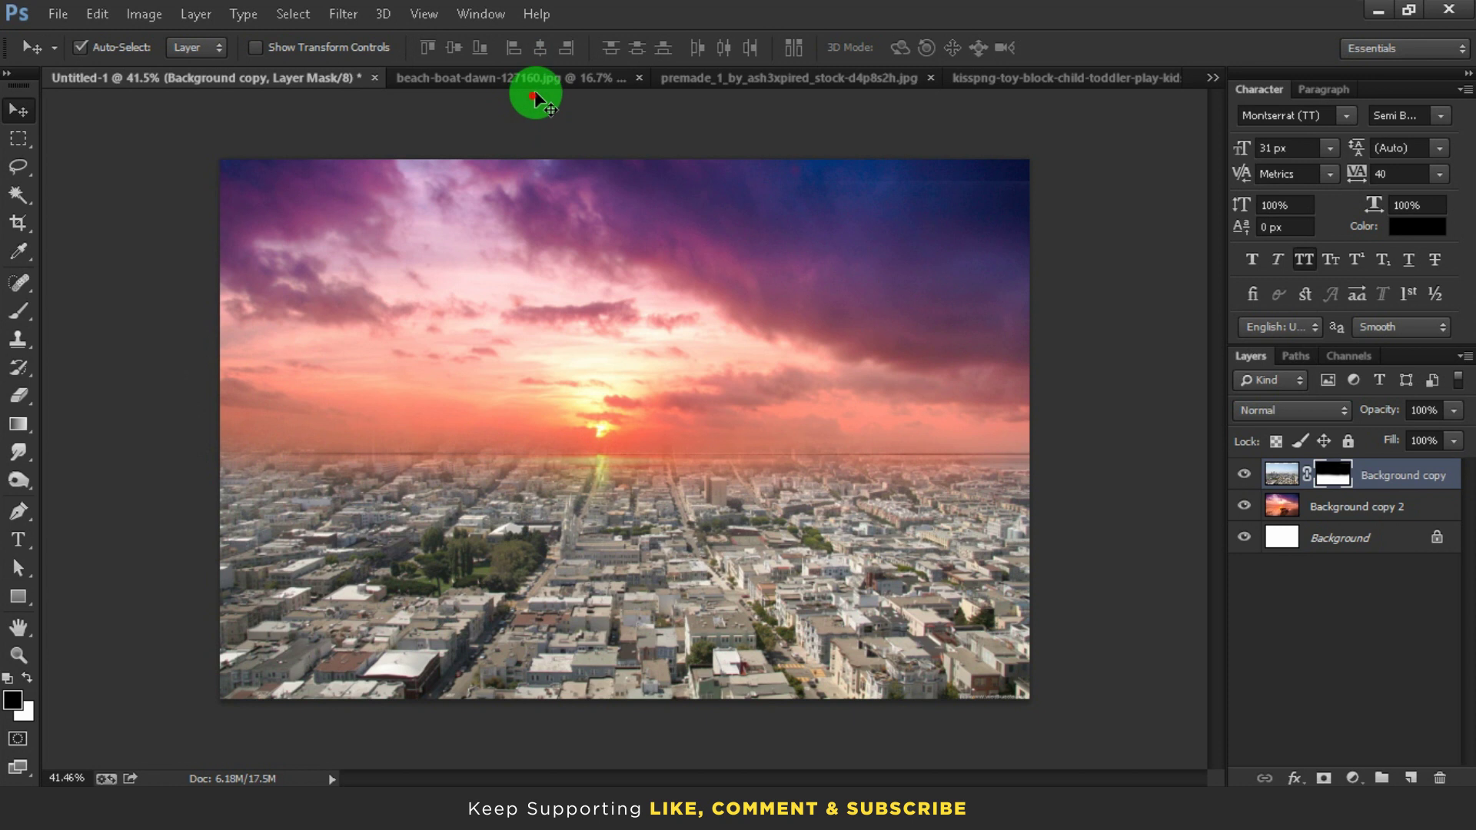
{"action": "left_click", "coordinate": [536, 97]}
{"action": "left_click", "coordinate": [447, 83]}
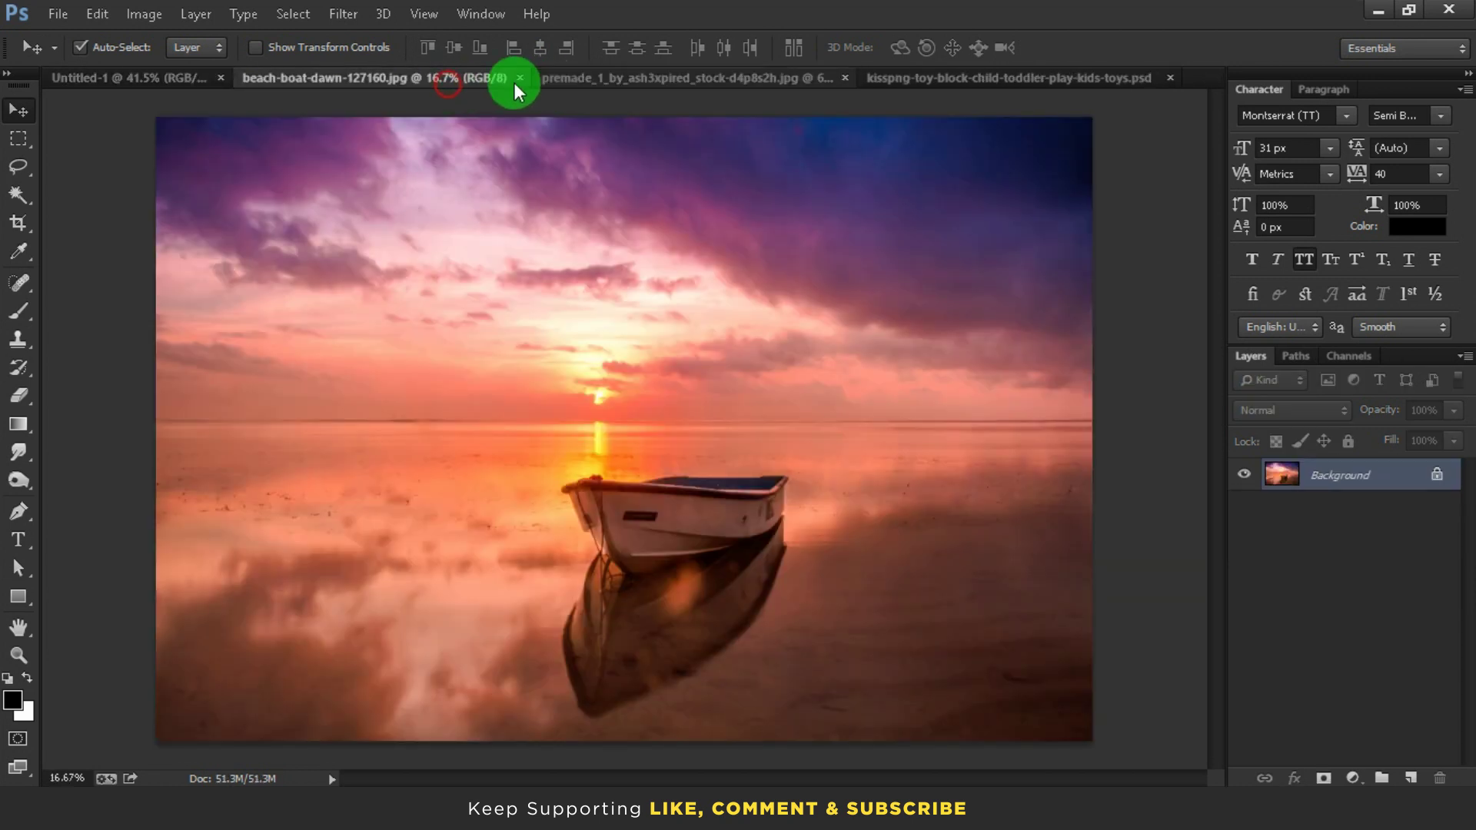
{"action": "left_click", "coordinate": [518, 77]}
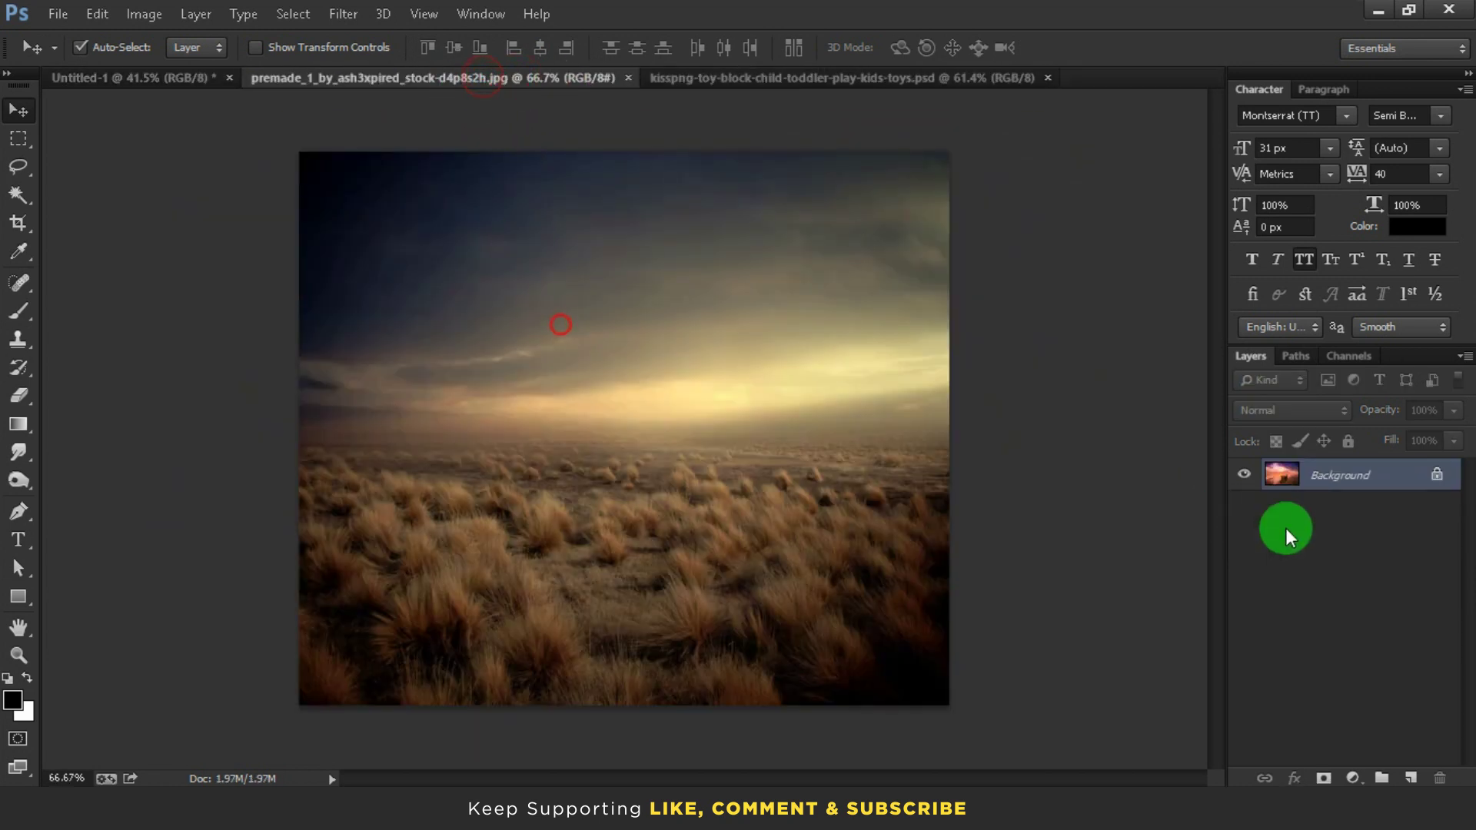
- Duplicate the grass-field Background layer from premade into the Untitled-1 composite
{"action": "right_click", "coordinate": [1361, 498]}
{"action": "left_click", "coordinate": [1307, 527]}
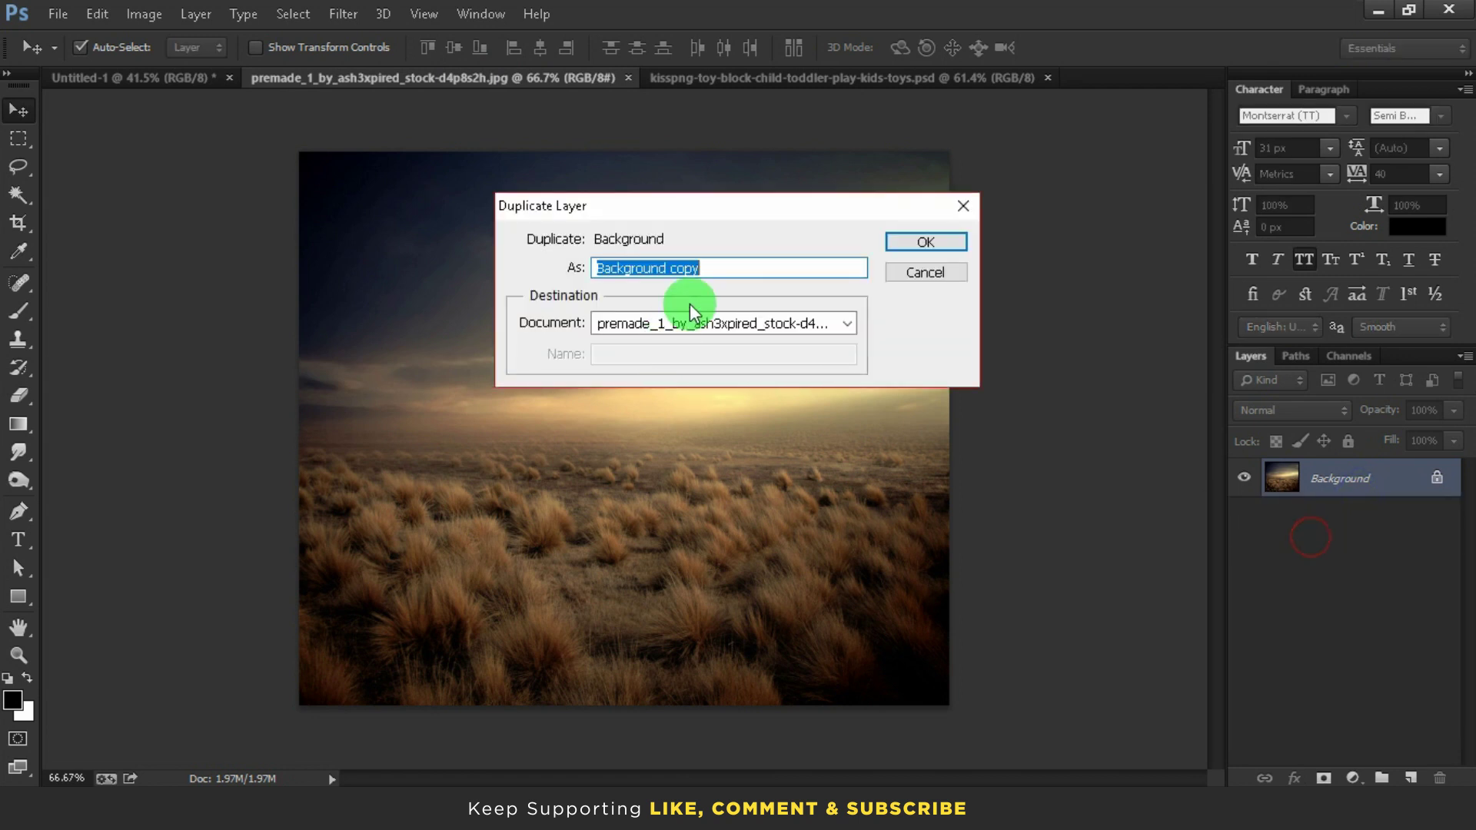
{"action": "left_click", "coordinate": [692, 322]}
{"action": "left_click", "coordinate": [671, 346]}
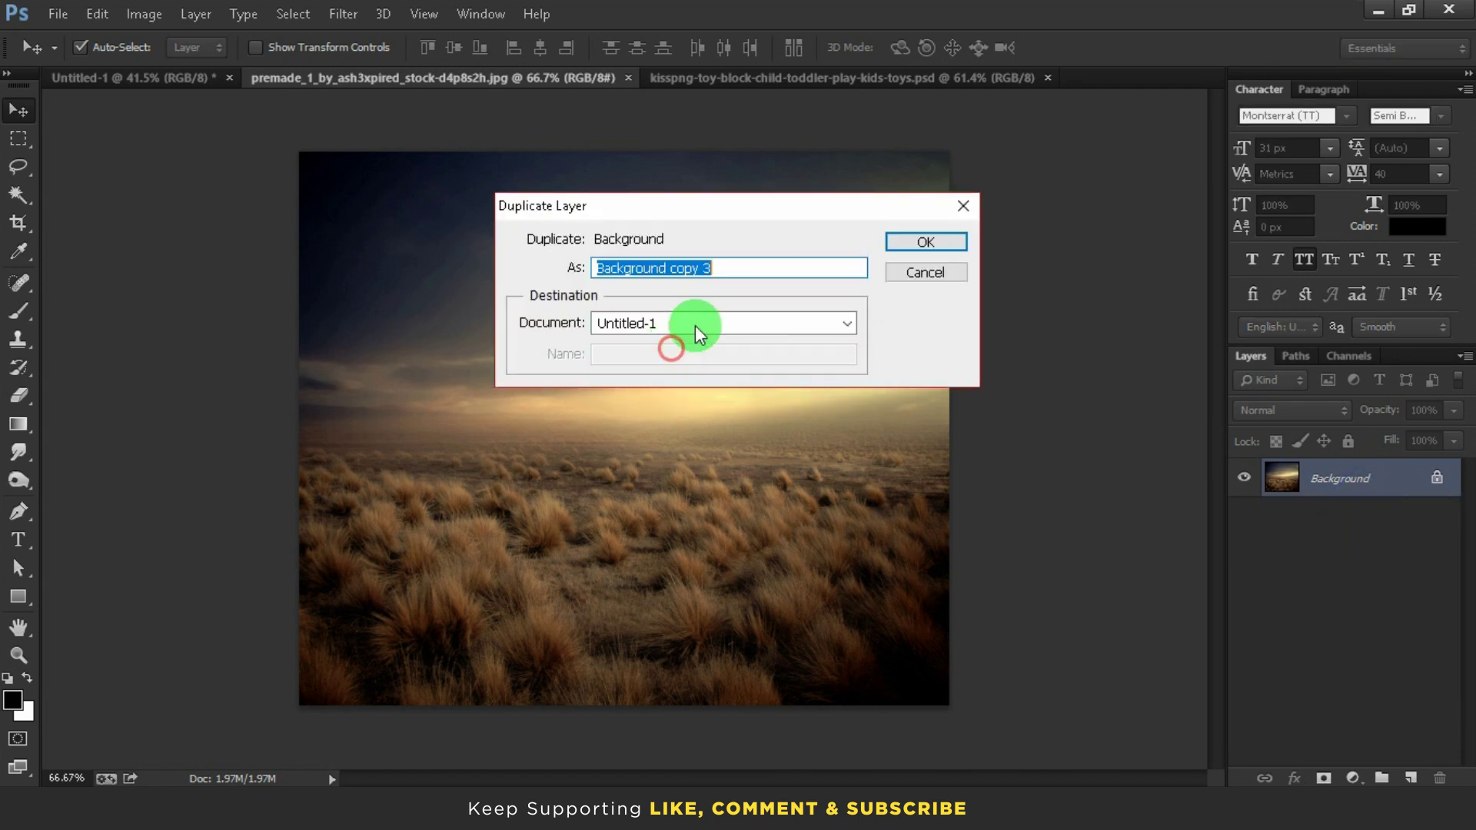
{"action": "left_click", "coordinate": [926, 242]}
{"action": "left_click", "coordinate": [270, 77]}
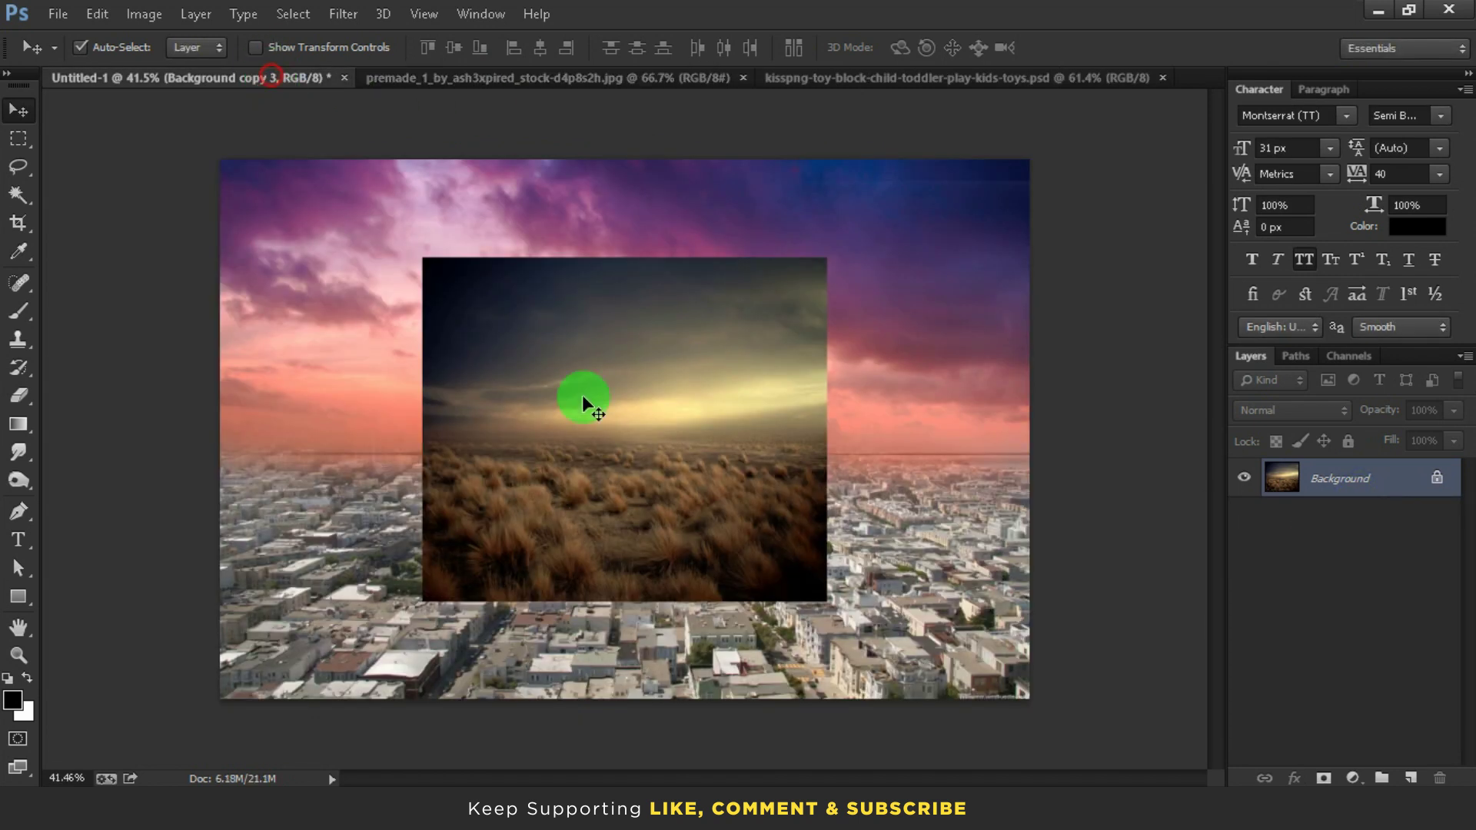
- Enlarge the grass field to fill the canvas and hide it for now
{"action": "key", "text": "ctrl+t"}
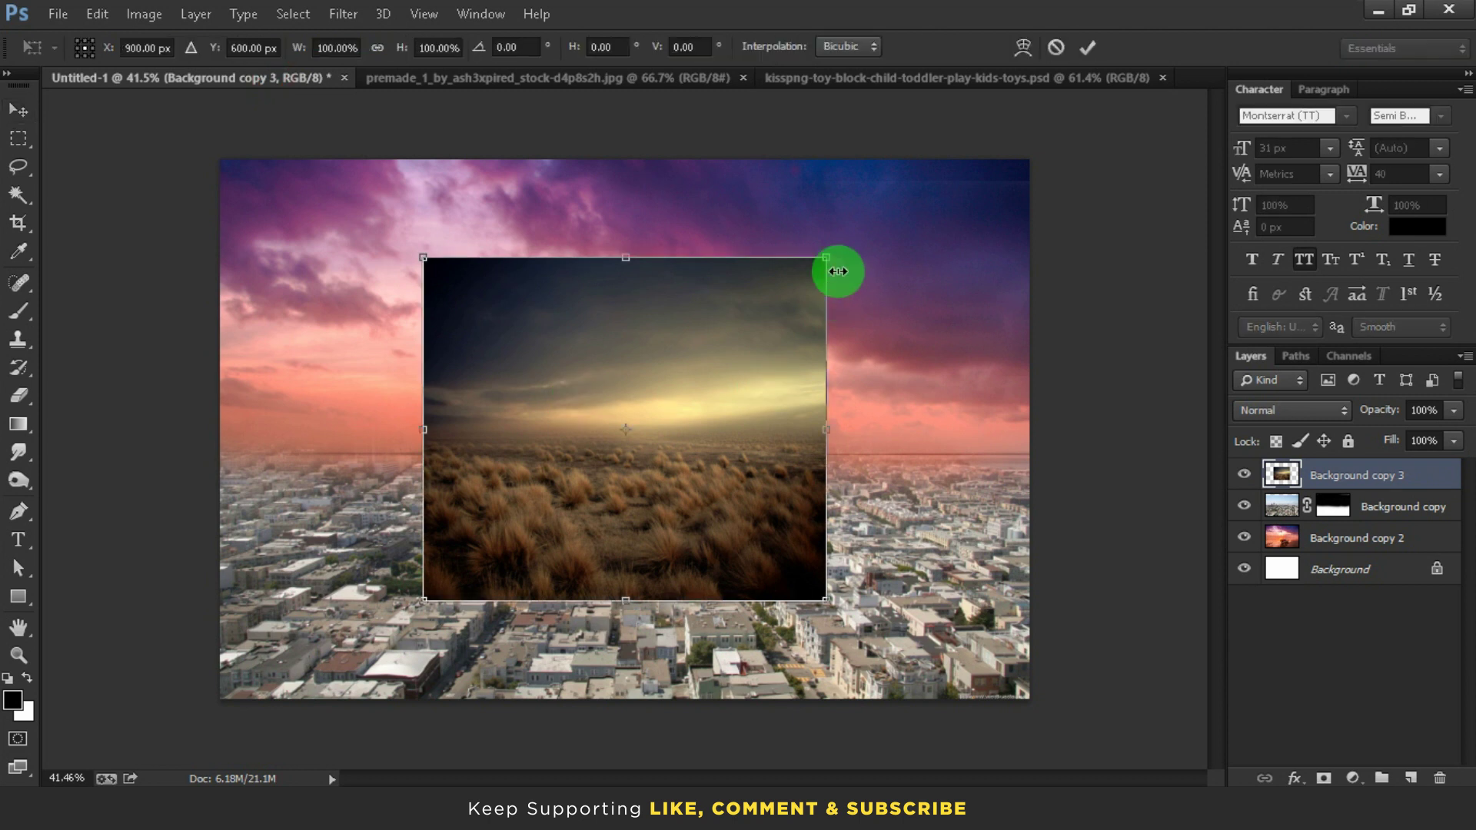
{"action": "left_click_drag", "start_coordinate": [833, 259], "coordinate": [1067, 118]}
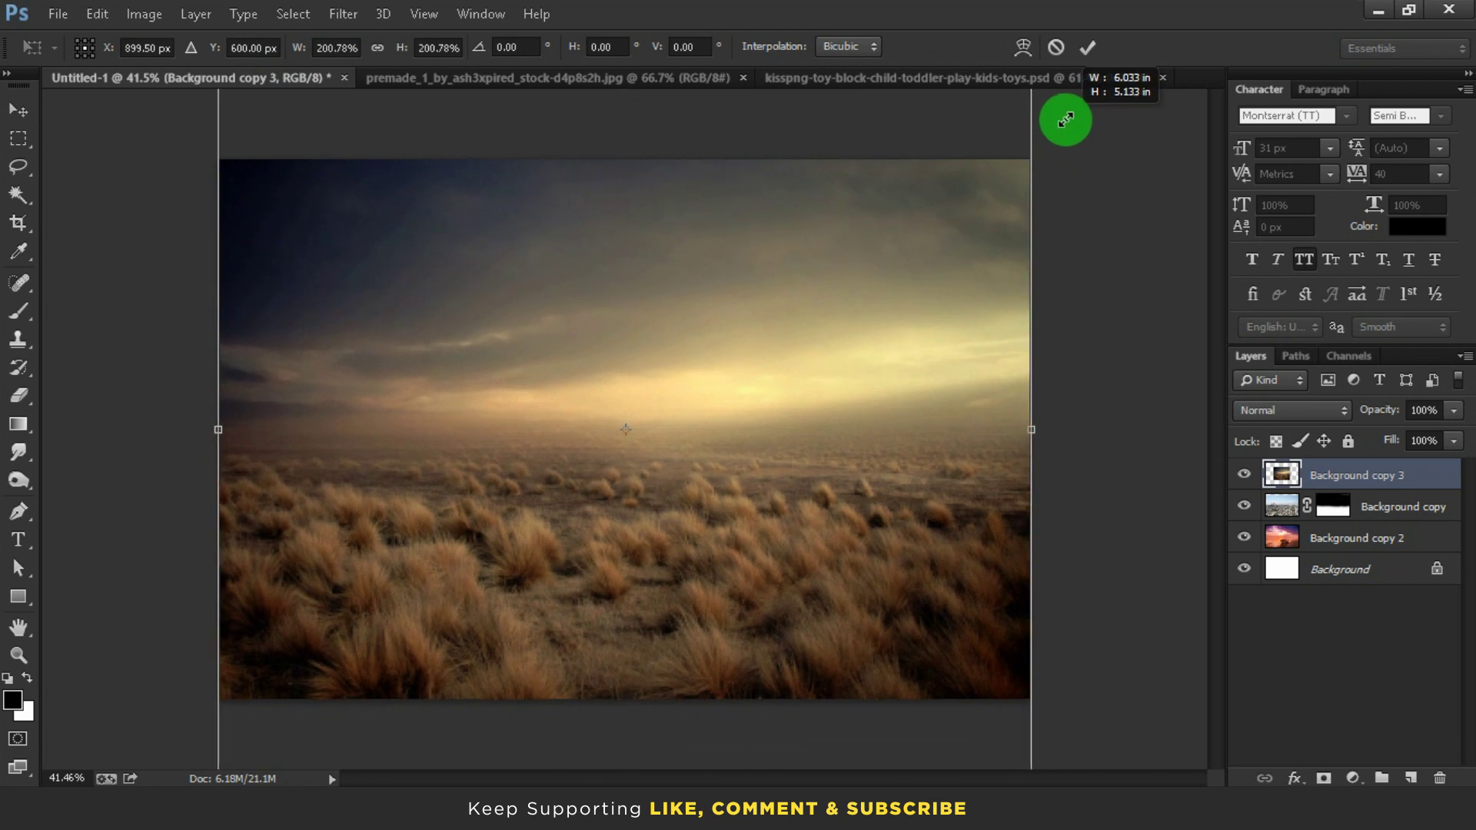
{"action": "left_click", "coordinate": [1092, 47]}
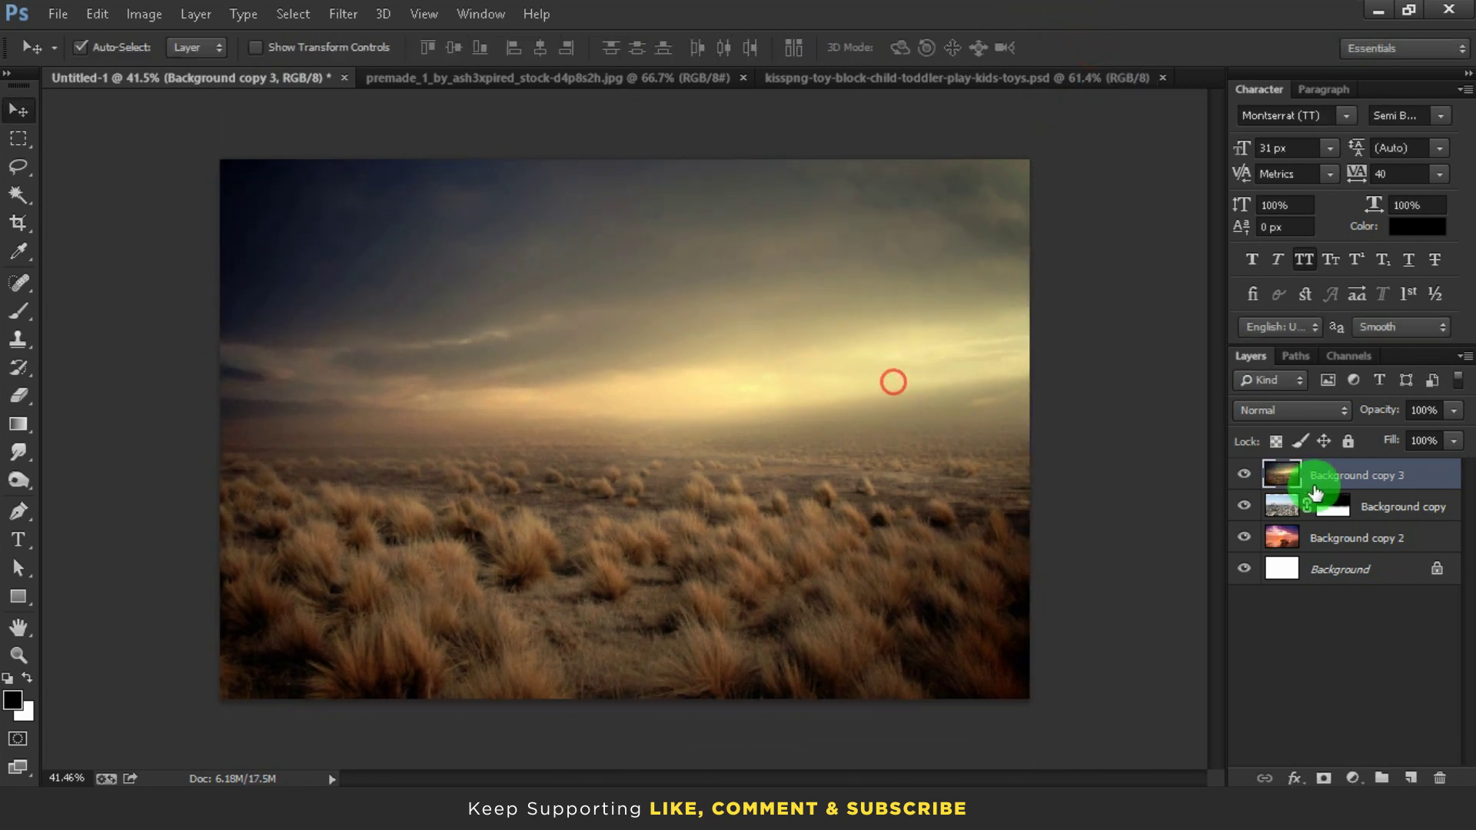
{"action": "left_click", "coordinate": [1244, 474]}
{"action": "left_click", "coordinate": [1282, 504]}
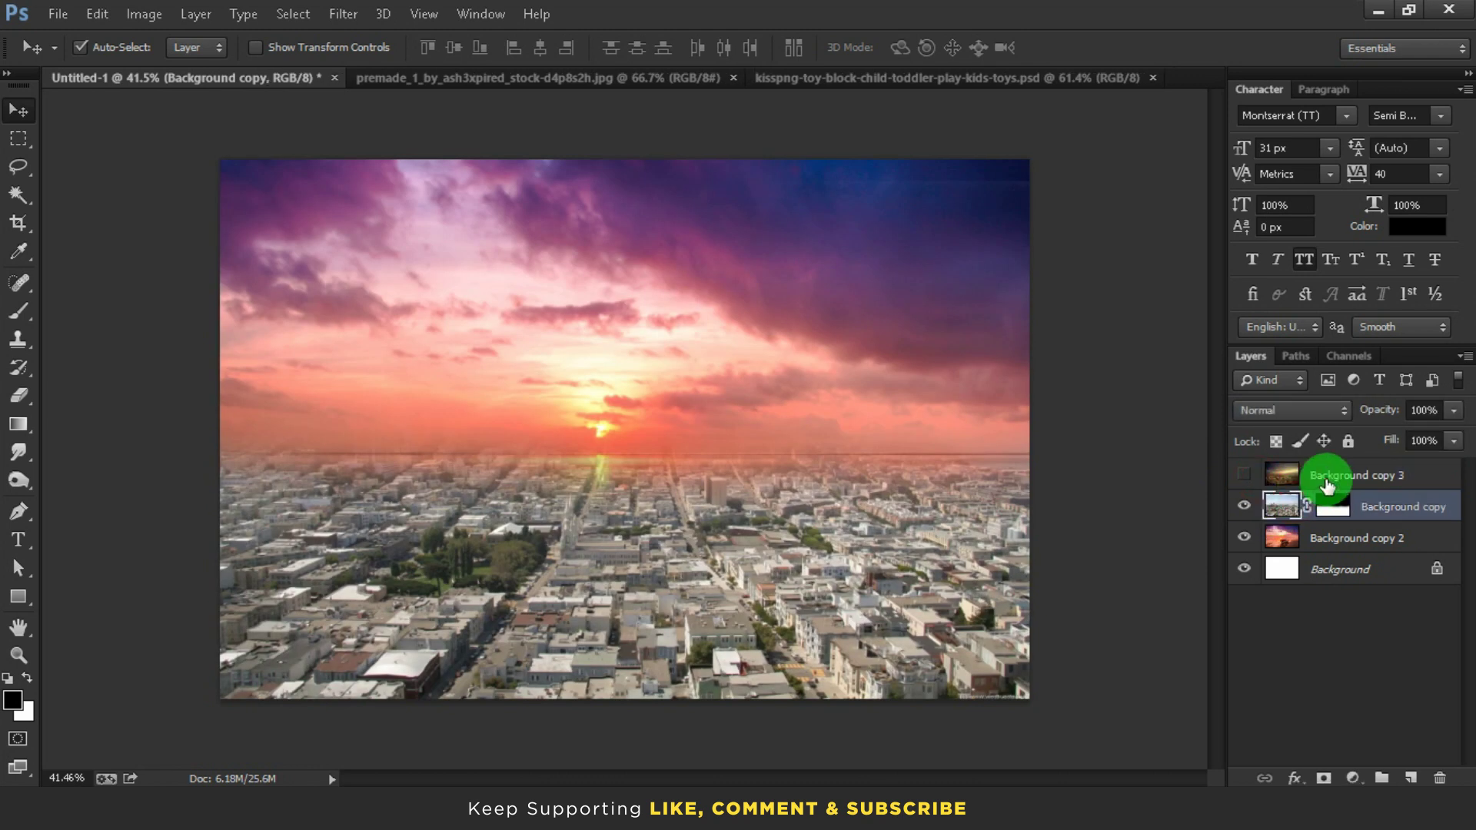
{"action": "left_click", "coordinate": [1326, 478]}
{"action": "left_click", "coordinate": [1280, 539]}
- Move the grass field above the city and blend it in Multiply at 90% opacity
{"action": "mouse_move", "coordinate": [1321, 482]}
{"action": "left_mouse_down"}
{"action": "mouse_move", "coordinate": [1320, 511]}
{"action": "mouse_move", "coordinate": [1306, 507]}
{"action": "left_mouse_up"}
{"action": "left_click", "coordinate": [1244, 507]}
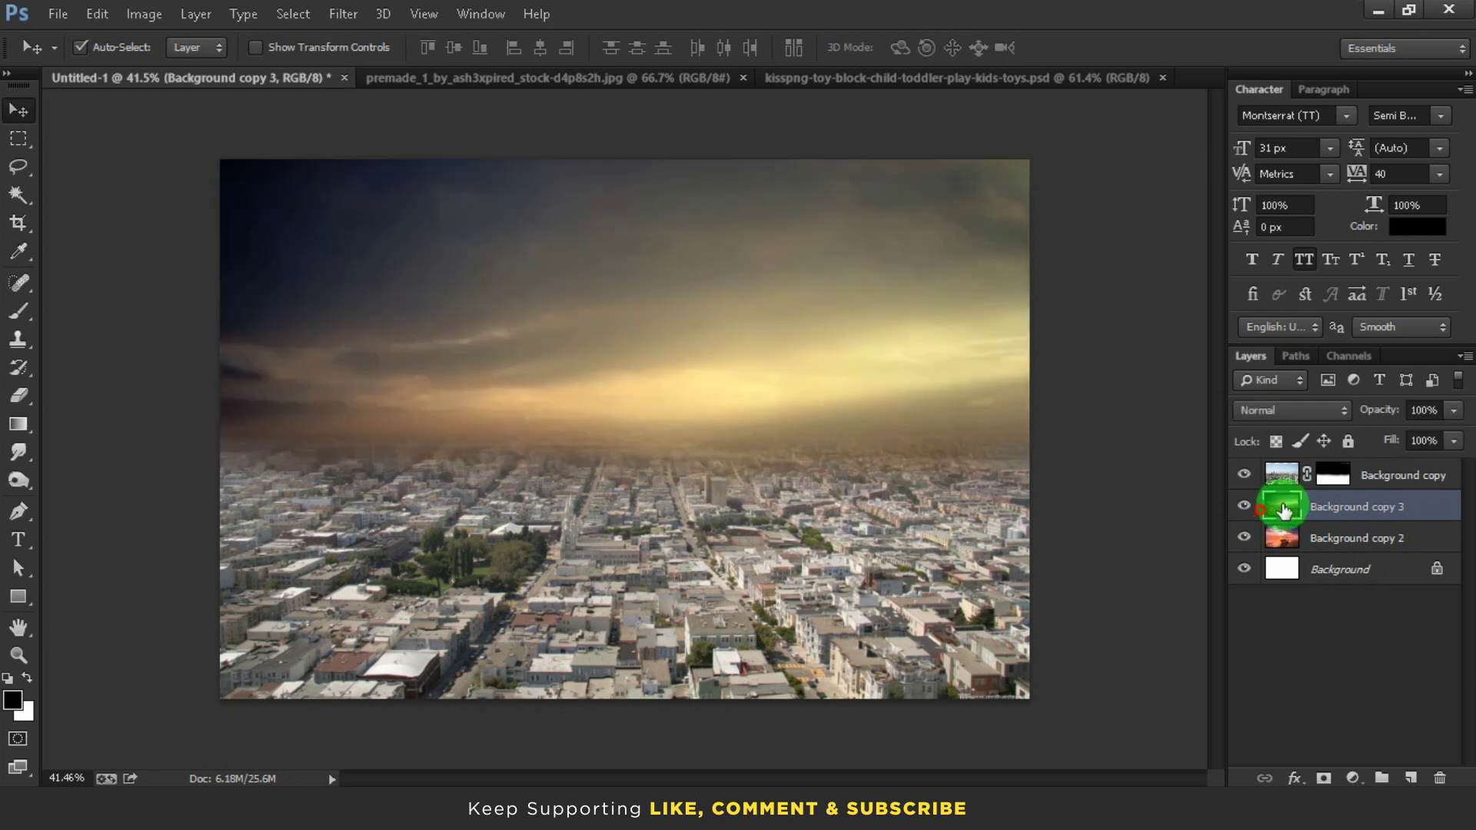
{"action": "left_click_drag", "start_coordinate": [1320, 509], "coordinate": [1307, 480]}
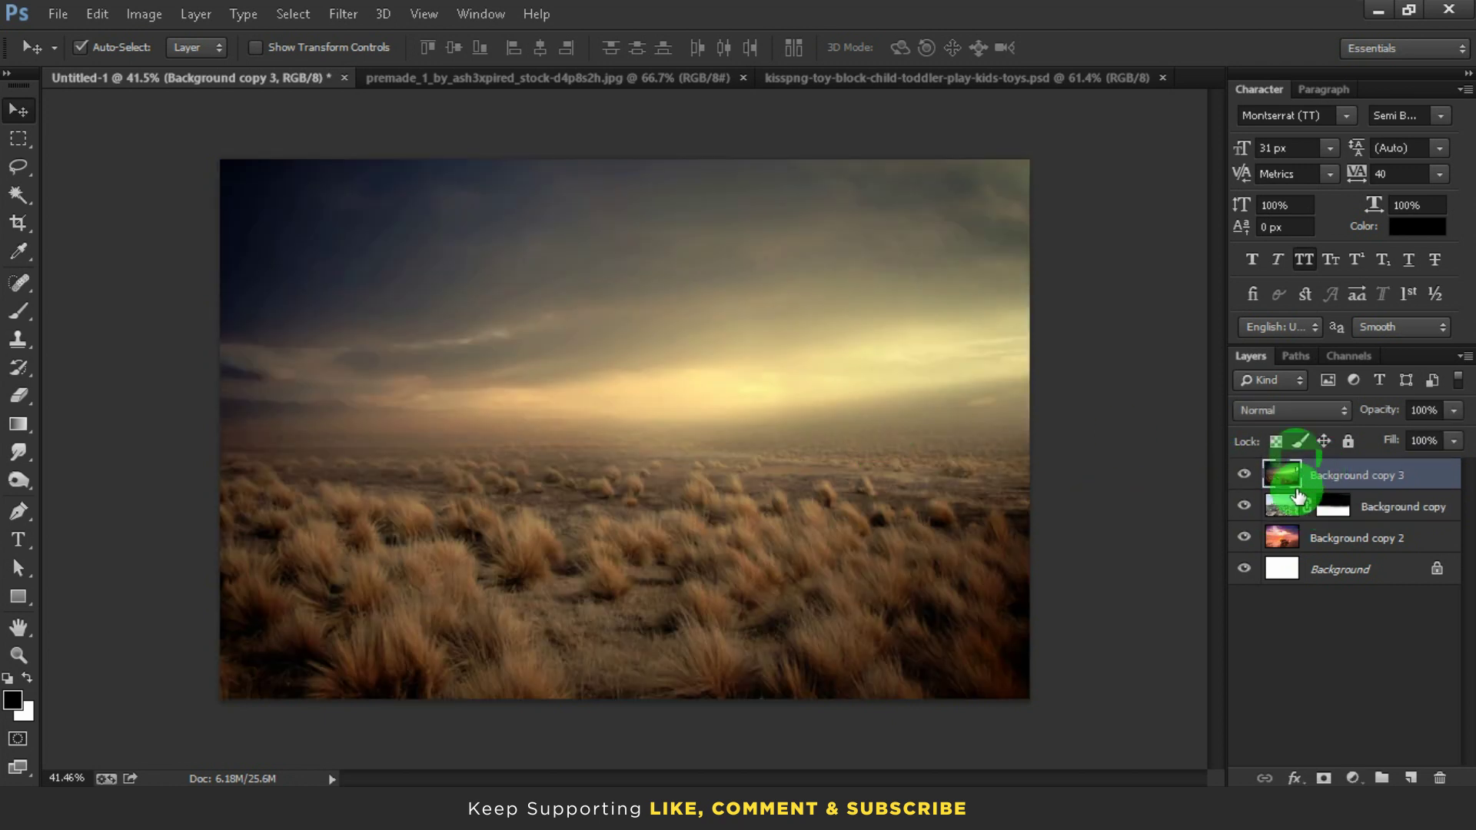
{"action": "left_click", "coordinate": [1291, 409]}
{"action": "left_click", "coordinate": [1261, 91]}
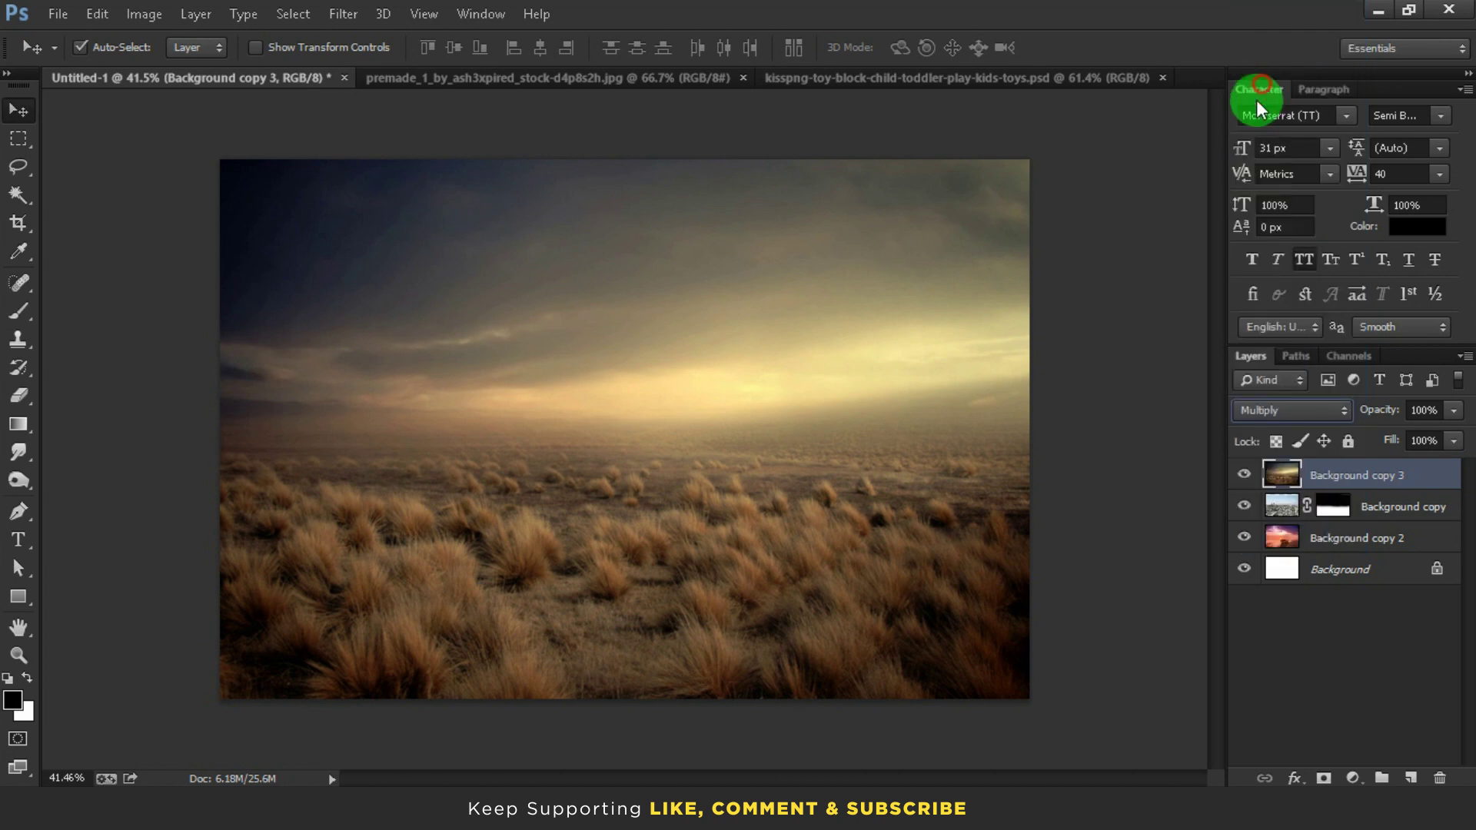
{"action": "left_click", "coordinate": [1313, 465]}
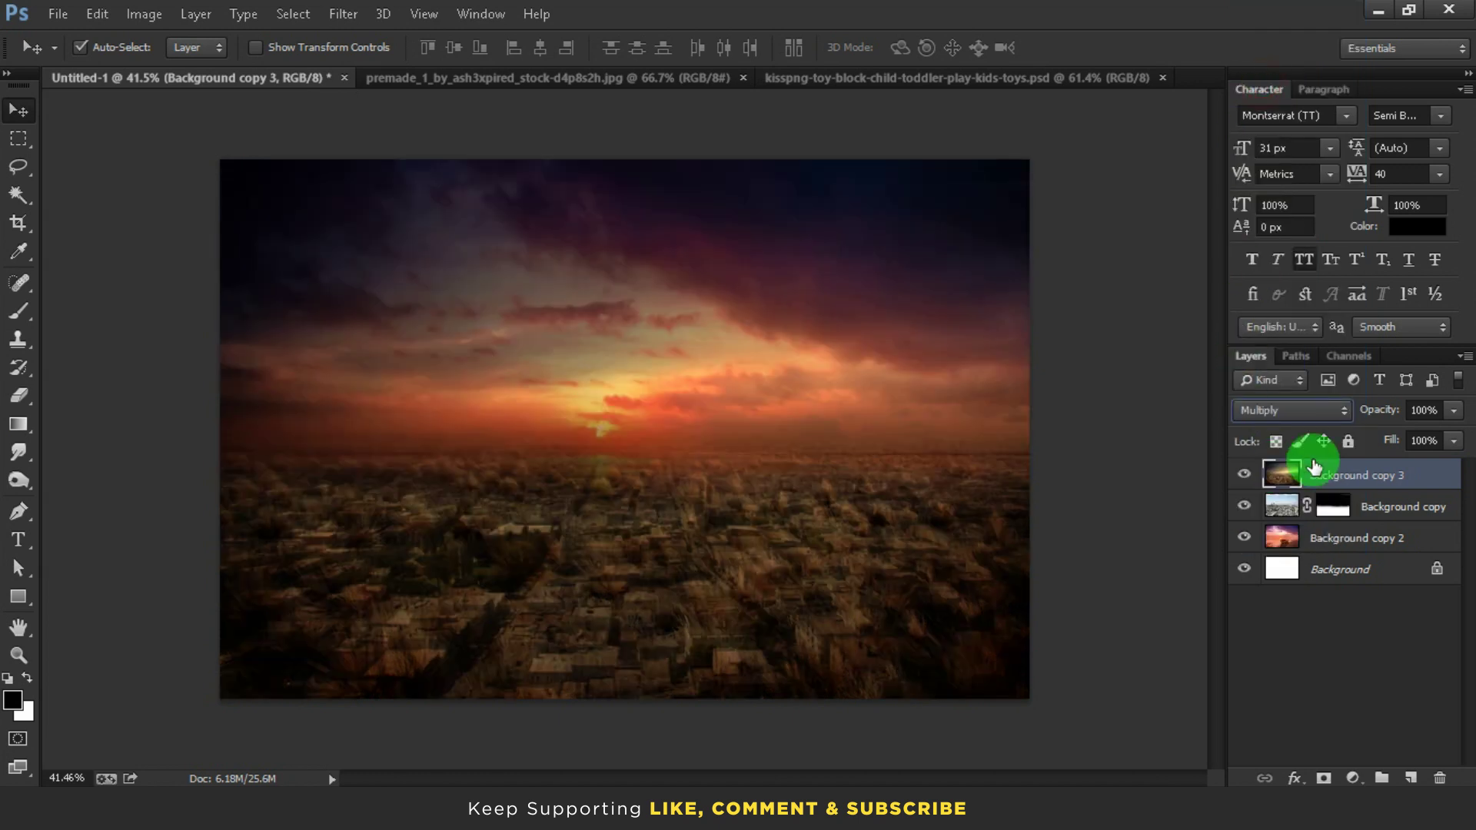
{"action": "left_click", "coordinate": [1436, 410]}
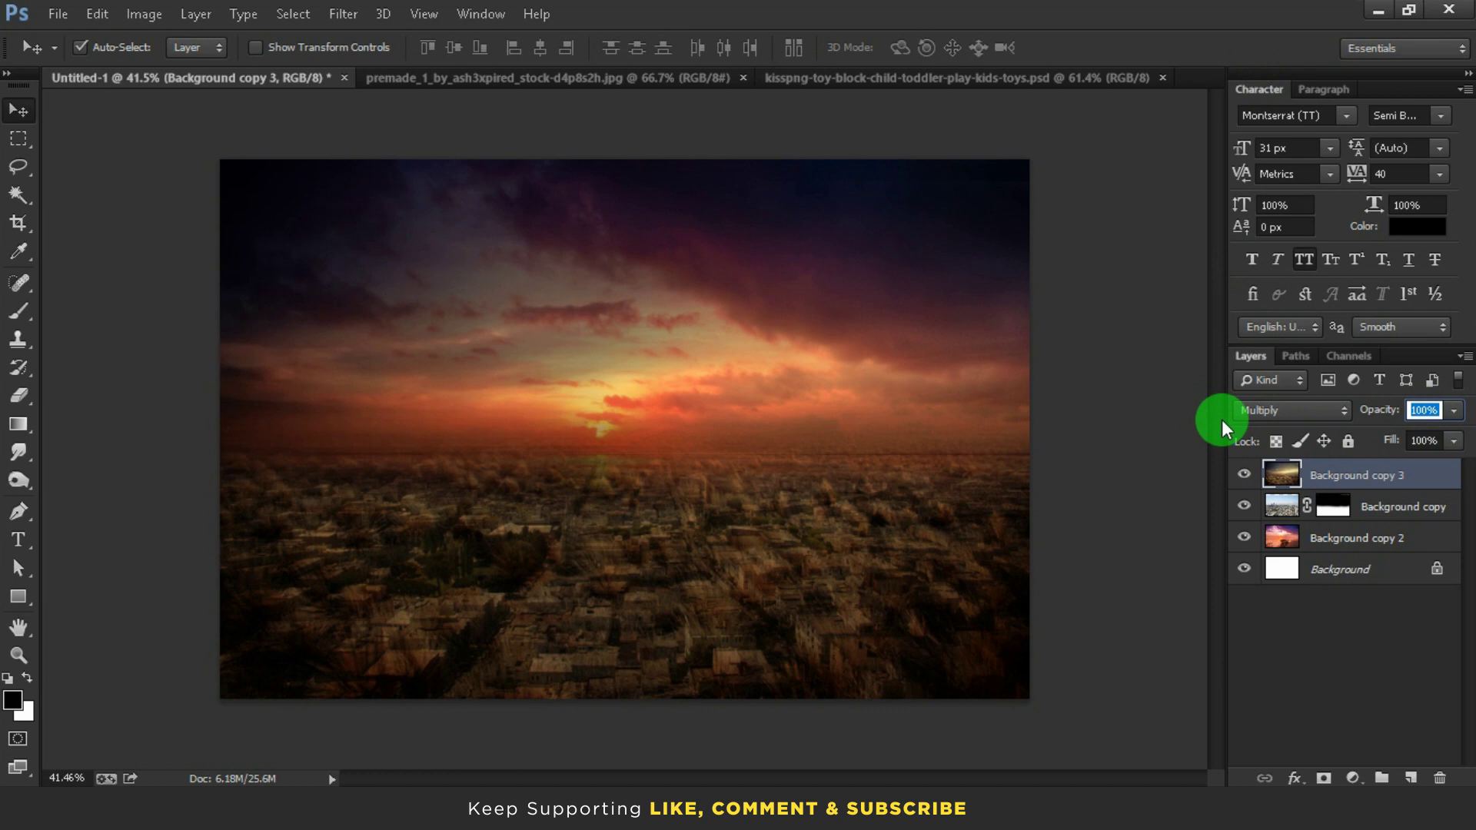
{"action": "type", "text": "90"}
{"action": "key", "text": "Return"}
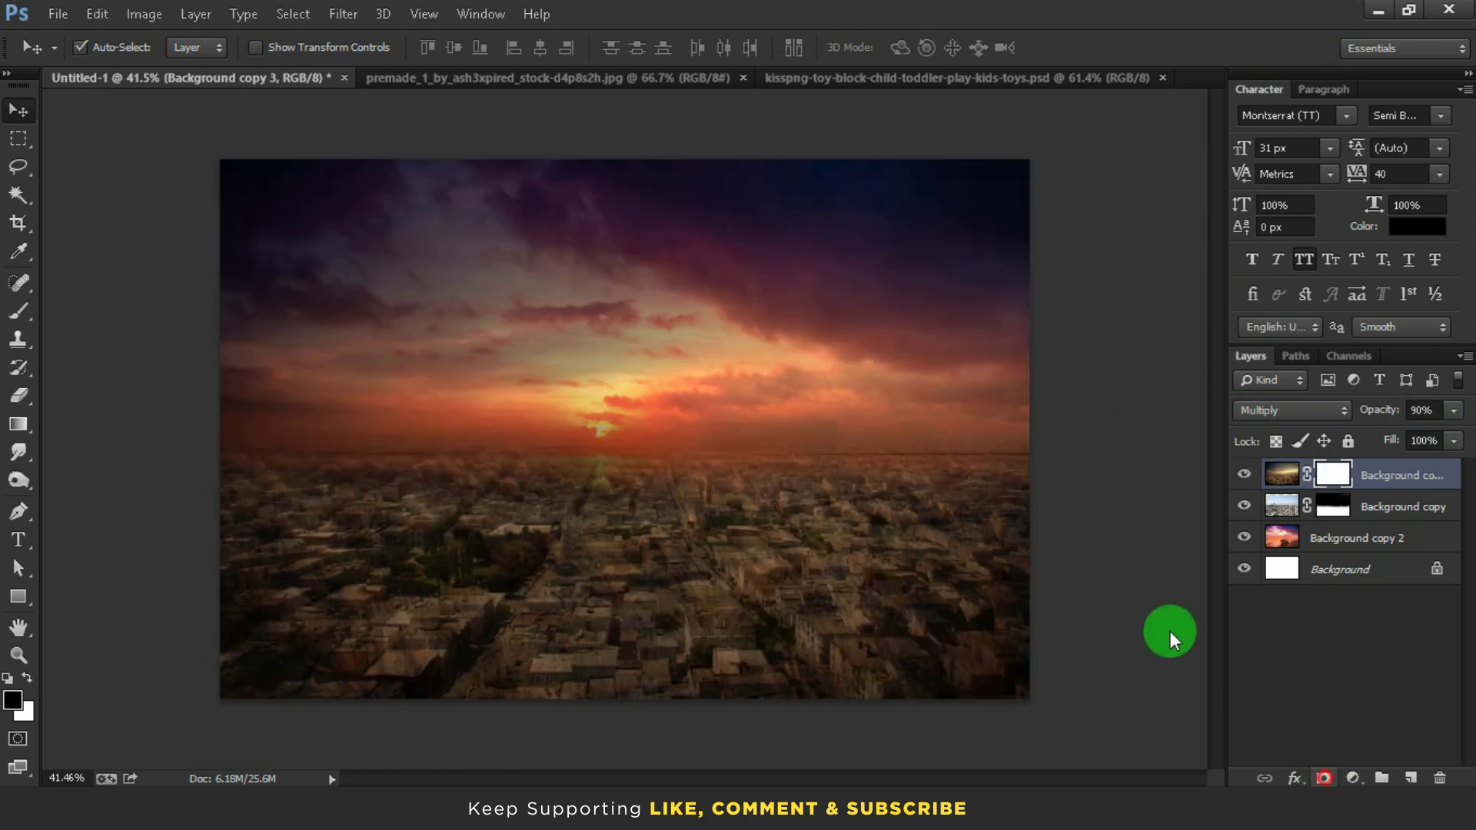
- Erase the grass from the sky with a large soft brush to reveal the sunset
{"action": "key", "text": "e"}
{"action": "left_click_drag", "start_coordinate": [712, 306], "coordinate": [688, 63]}
{"action": "left_click_drag", "start_coordinate": [646, 336], "coordinate": [661, 80]}
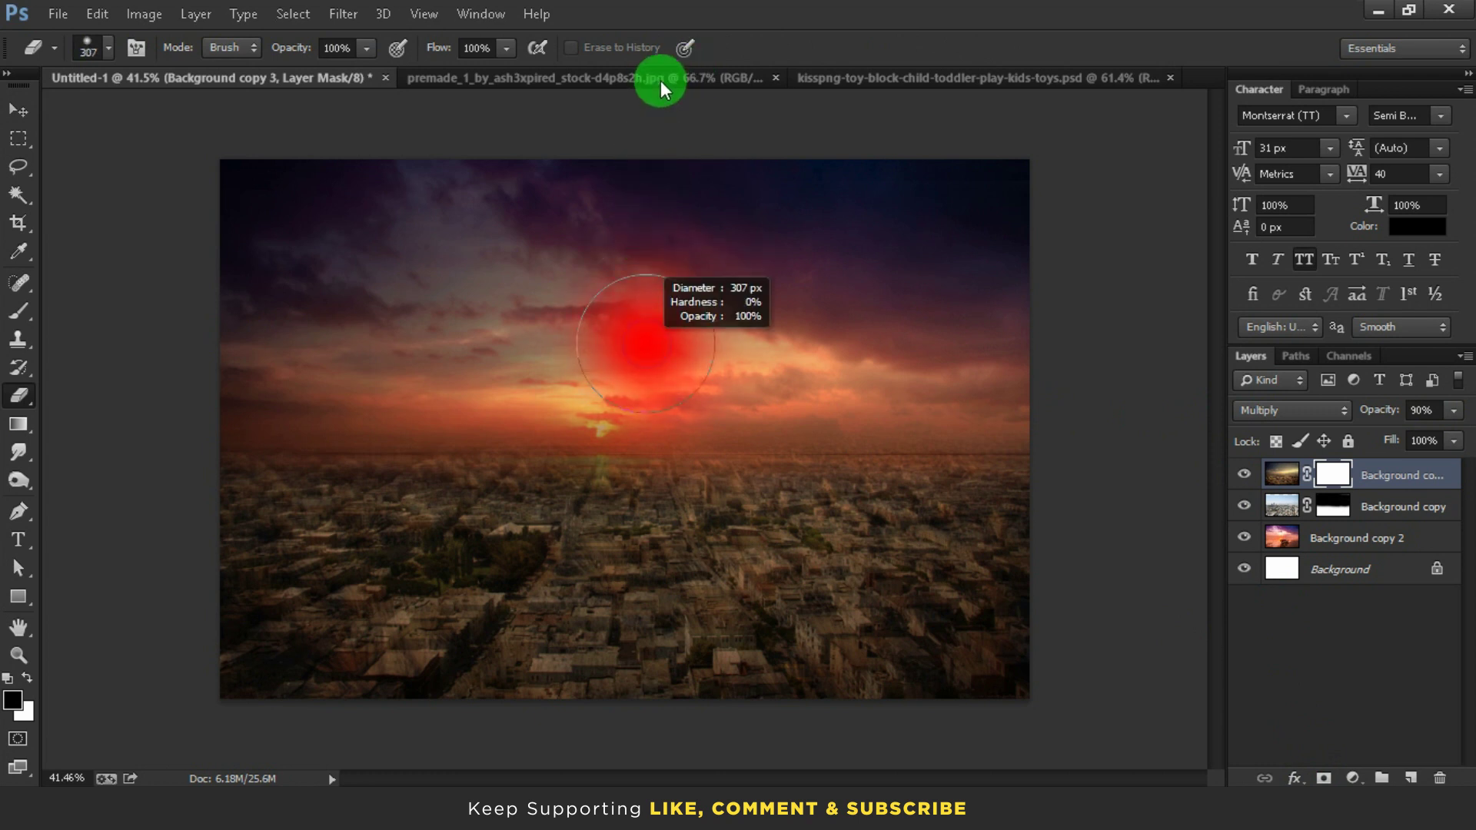
{"action": "left_click", "coordinate": [27, 678]}
{"action": "left_click_drag", "start_coordinate": [372, 353], "coordinate": [403, 345]}
{"action": "mouse_move", "coordinate": [300, 242]}
{"action": "left_mouse_down"}
{"action": "mouse_move", "coordinate": [393, 217]}
{"action": "mouse_move", "coordinate": [883, 215]}
{"action": "mouse_move", "coordinate": [724, 254]}
{"action": "left_mouse_up"}
{"action": "mouse_move", "coordinate": [1069, 218]}
{"action": "left_mouse_down"}
{"action": "mouse_move", "coordinate": [207, 184]}
{"action": "mouse_move", "coordinate": [237, 307]}
{"action": "mouse_move", "coordinate": [1073, 323]}
{"action": "mouse_move", "coordinate": [633, 384]}
{"action": "mouse_move", "coordinate": [296, 369]}
{"action": "mouse_move", "coordinate": [297, 356]}
{"action": "left_mouse_up"}
- Soften the city layer's mask into the left side of the sky
{"action": "left_click", "coordinate": [1344, 509]}
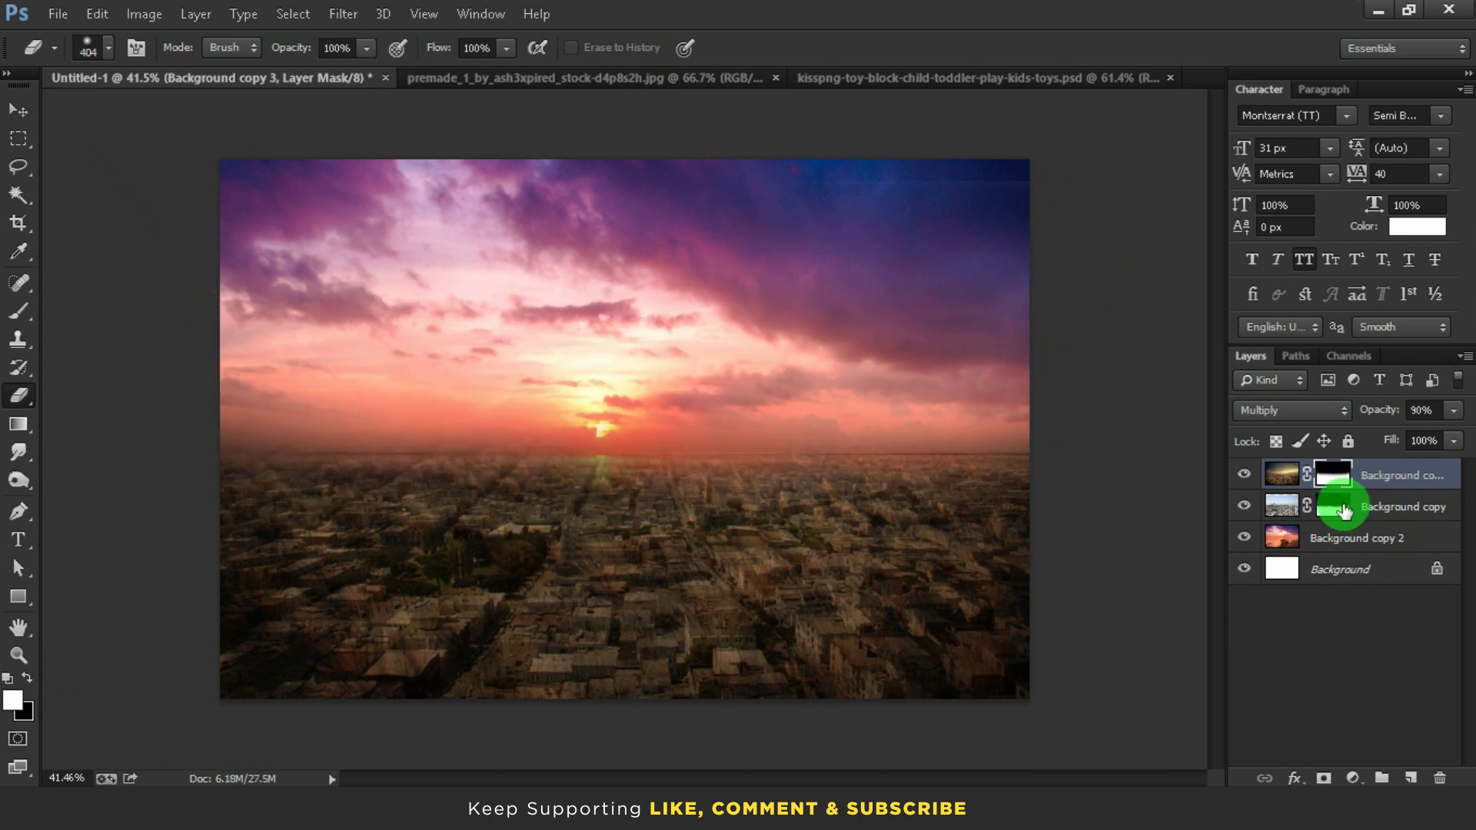
{"action": "left_click", "coordinate": [914, 182]}
{"action": "left_click", "coordinate": [882, 289]}
{"action": "mouse_move", "coordinate": [515, 365]}
{"action": "left_mouse_down"}
{"action": "mouse_move", "coordinate": [223, 394]}
{"action": "mouse_move", "coordinate": [267, 367]}
{"action": "mouse_move", "coordinate": [8, 204]}
{"action": "left_mouse_up"}
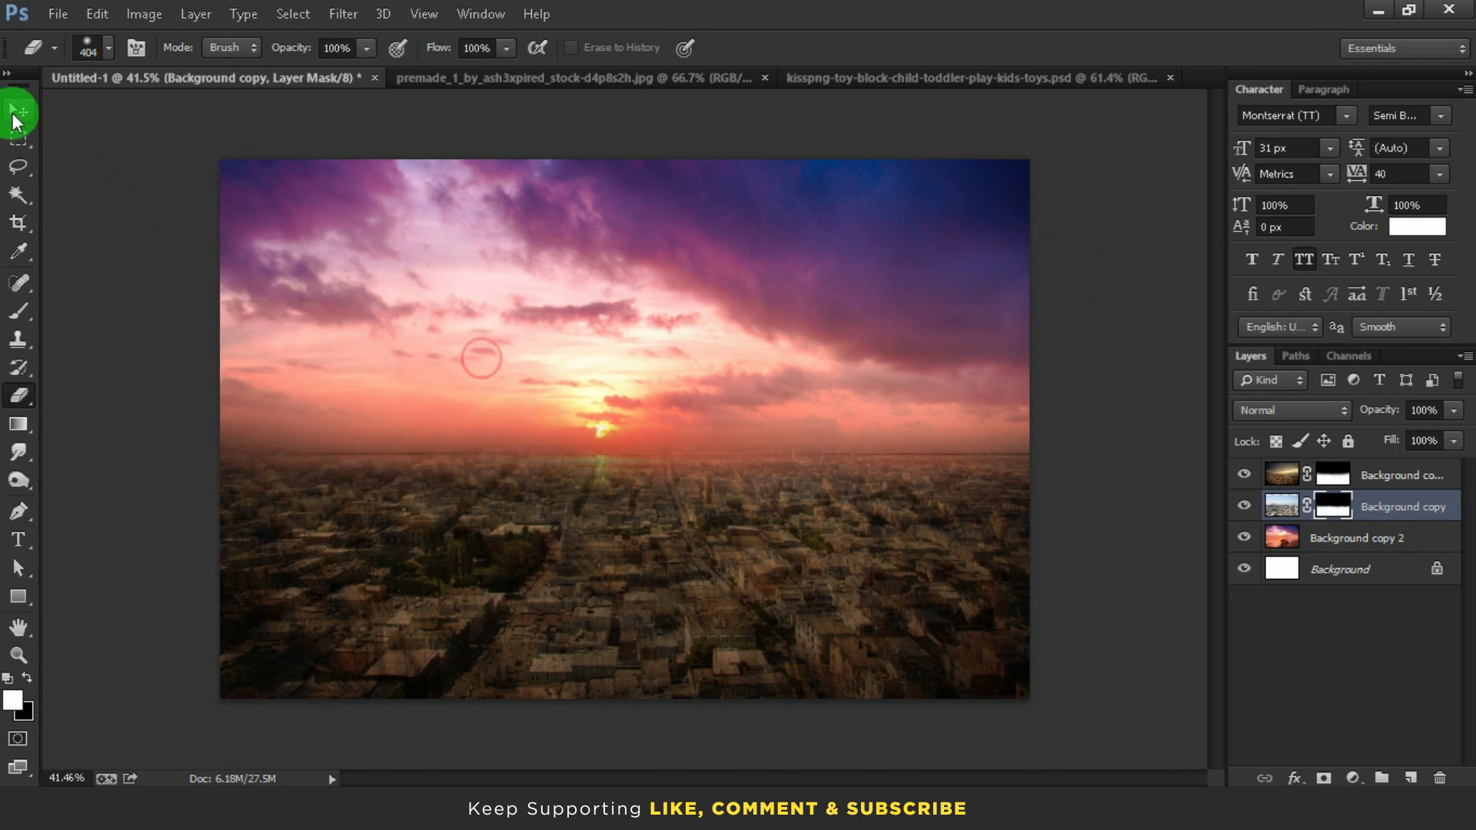
{"action": "left_click", "coordinate": [15, 113]}
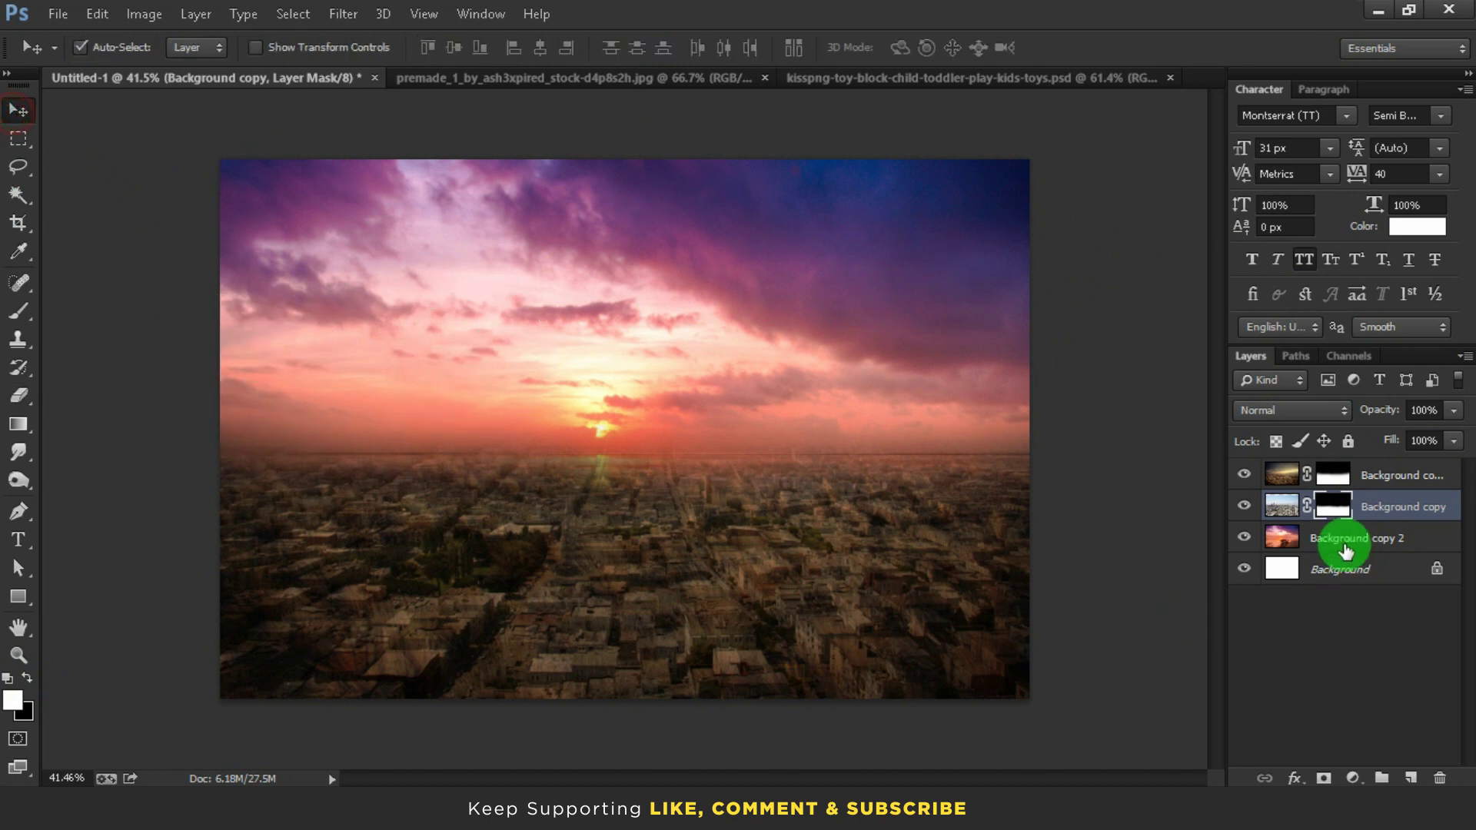
- Add a Hue/Saturation adjustment above the sunset with saturation -25 and lightness -13
{"action": "left_click", "coordinate": [1299, 540]}
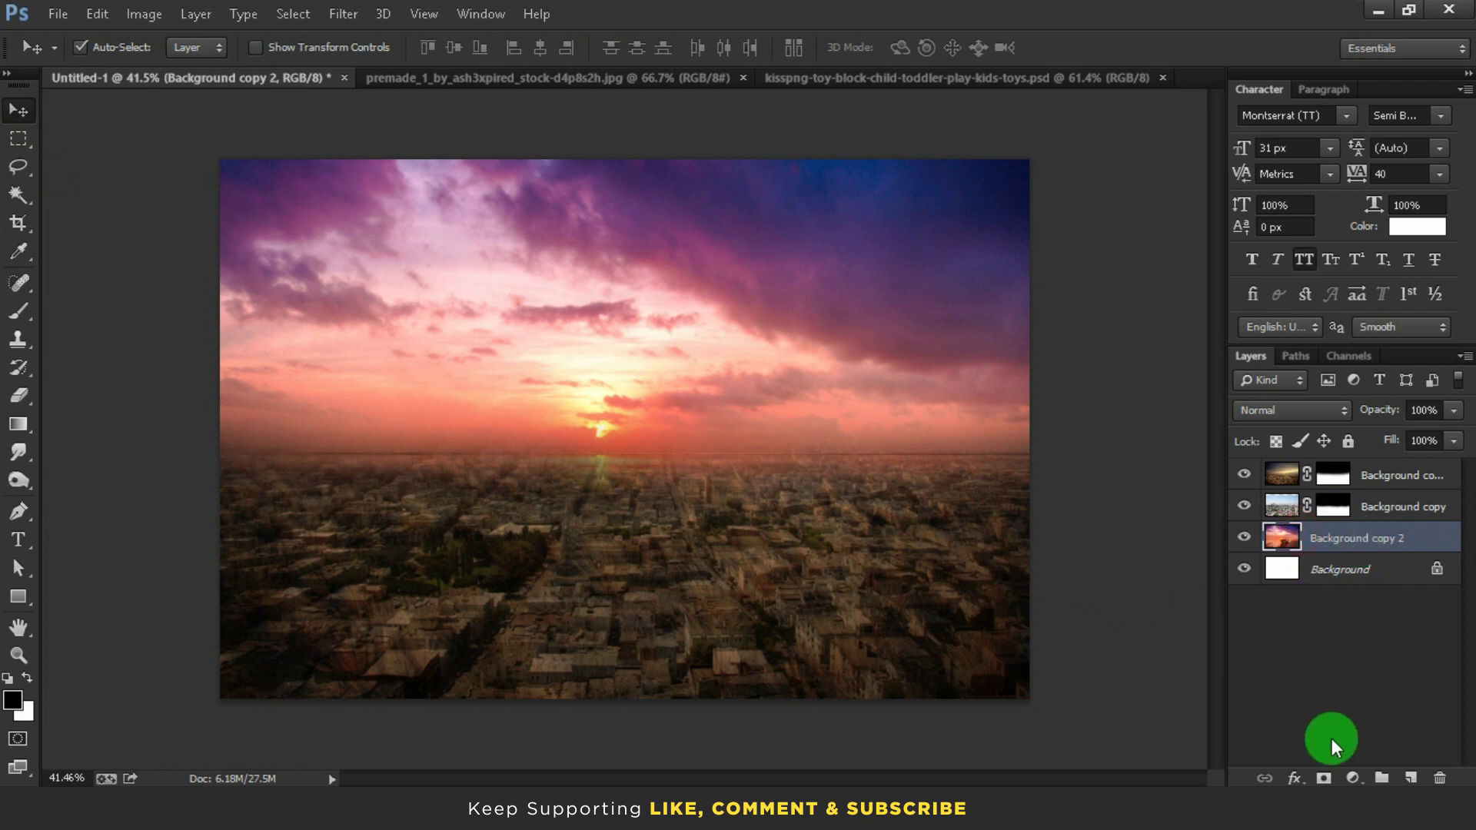
{"action": "left_click", "coordinate": [1351, 779]}
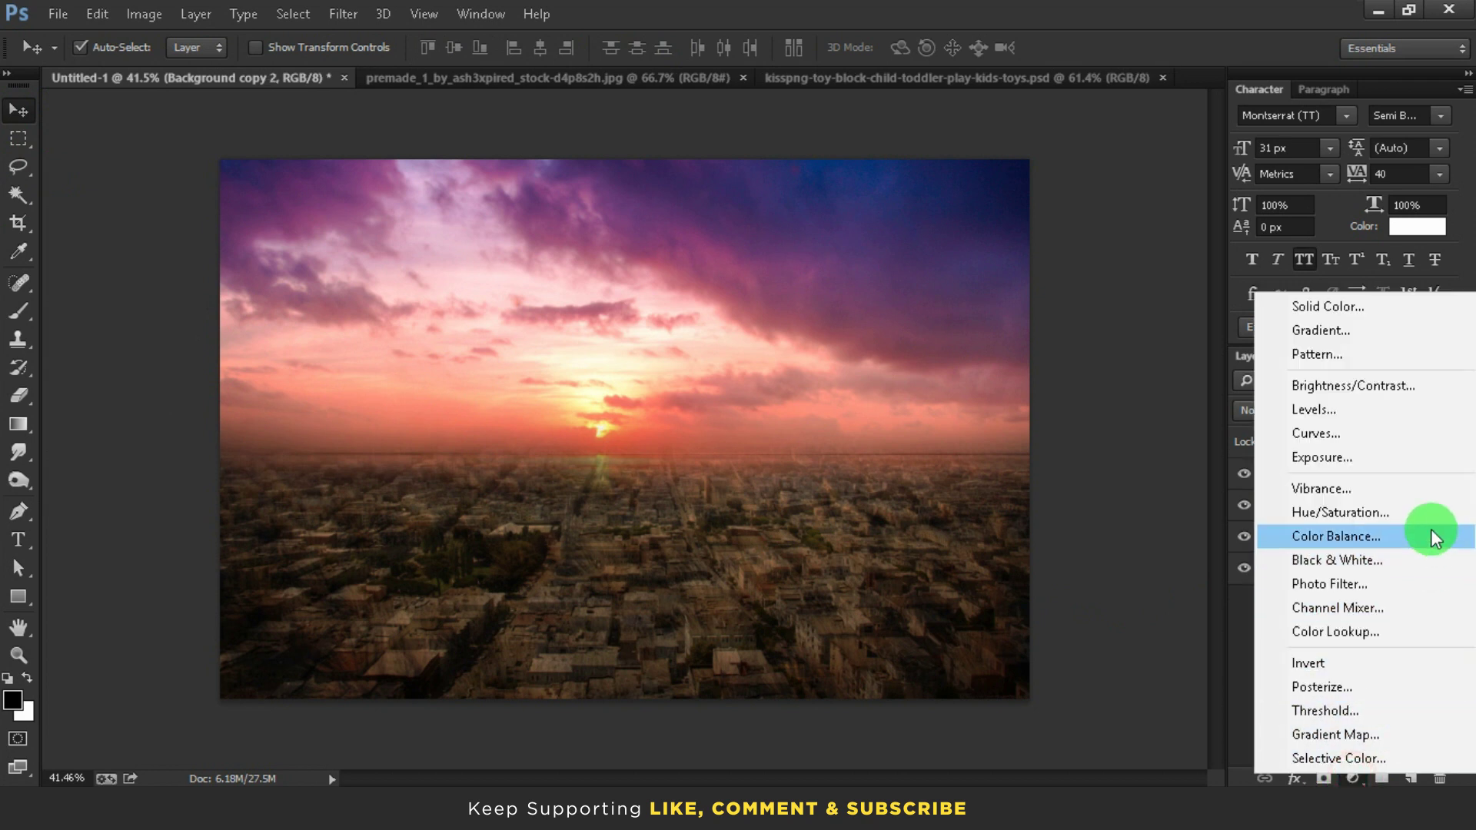
{"action": "left_click", "coordinate": [1386, 515]}
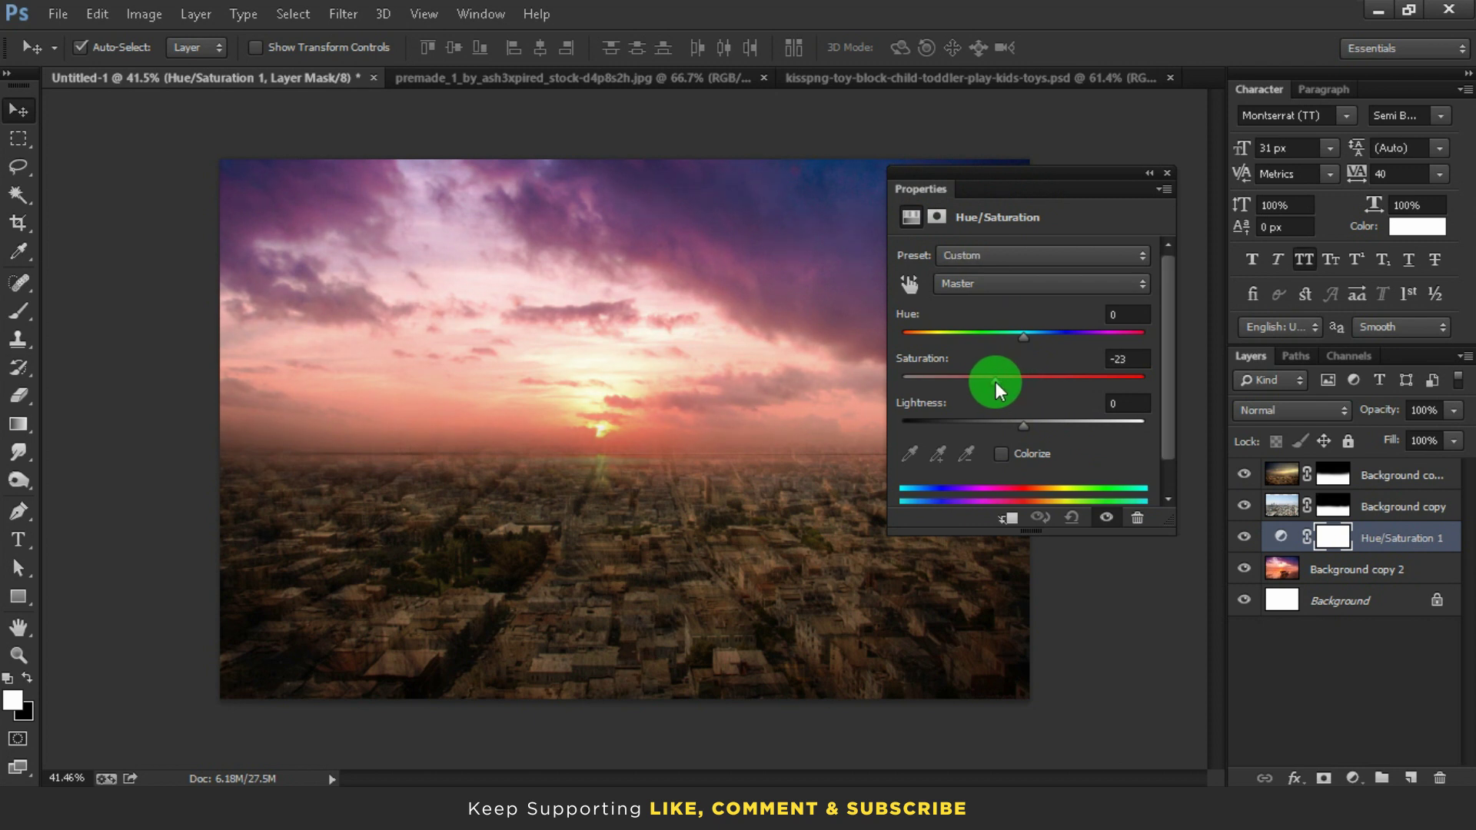
{"action": "left_click_drag", "start_coordinate": [1020, 427], "coordinate": [1006, 426]}
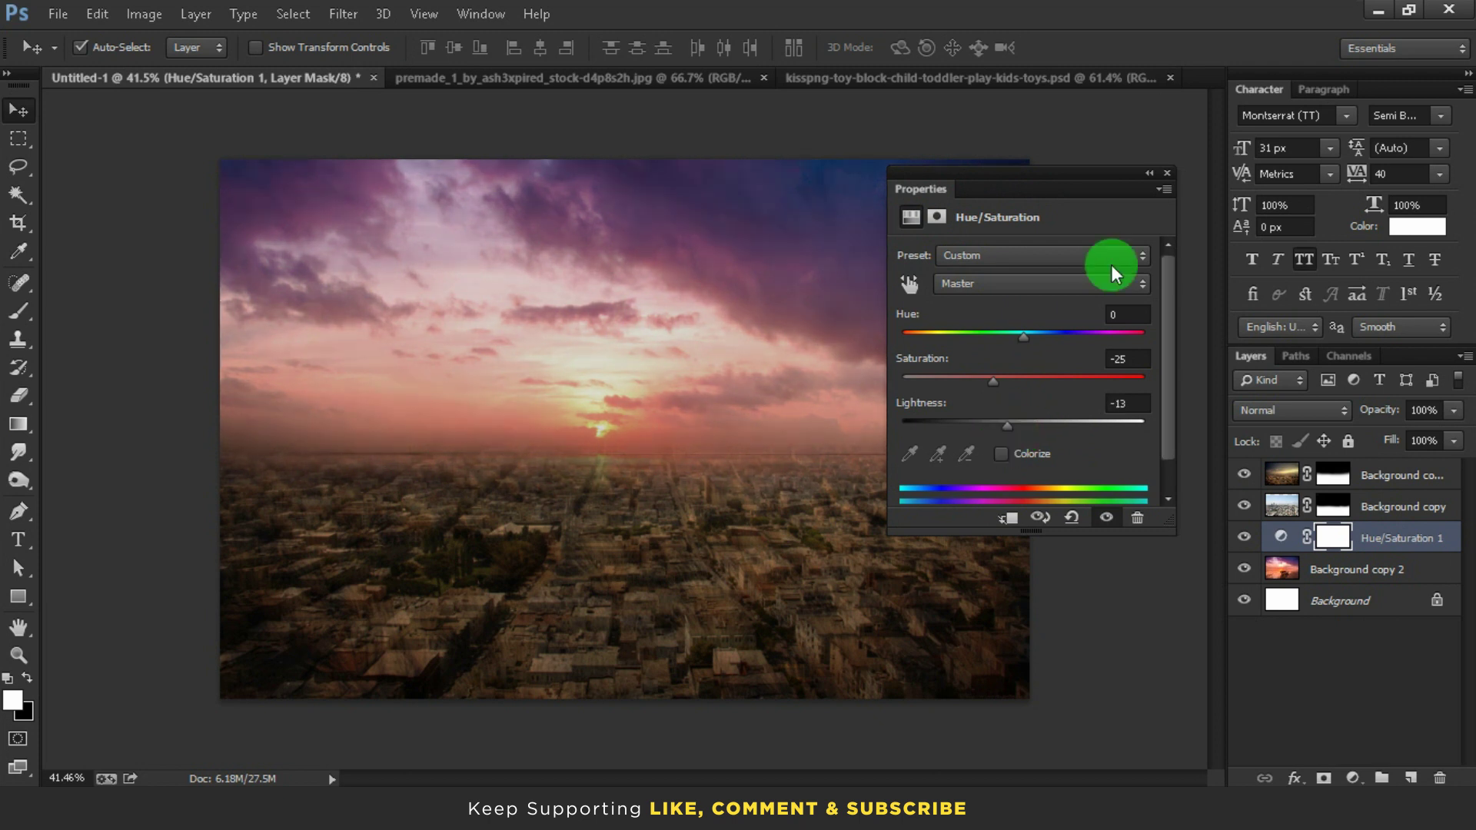
{"action": "left_click", "coordinate": [1166, 172]}
{"action": "left_click", "coordinate": [1245, 539]}
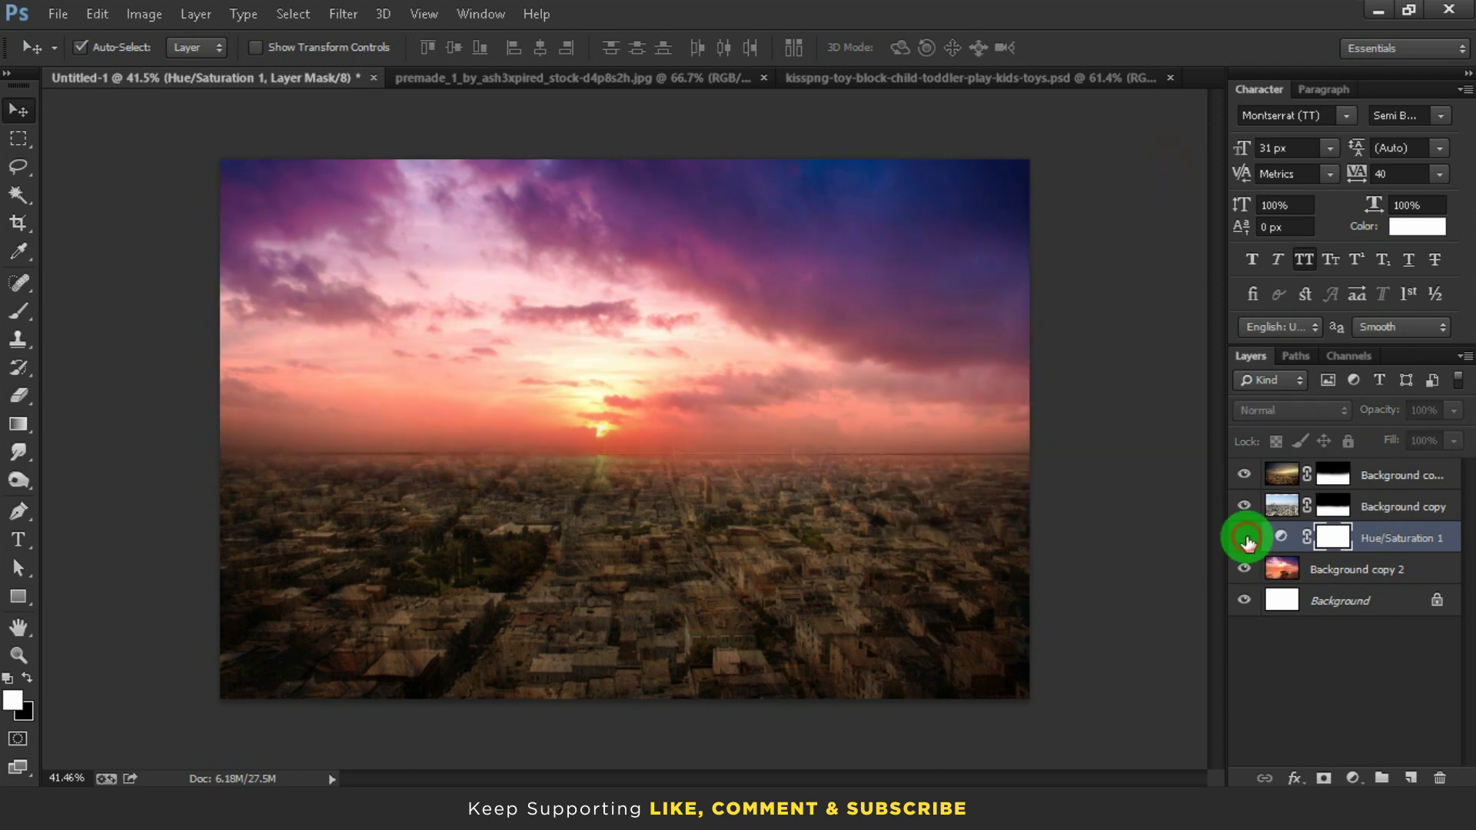
{"action": "left_click", "coordinate": [1245, 540]}
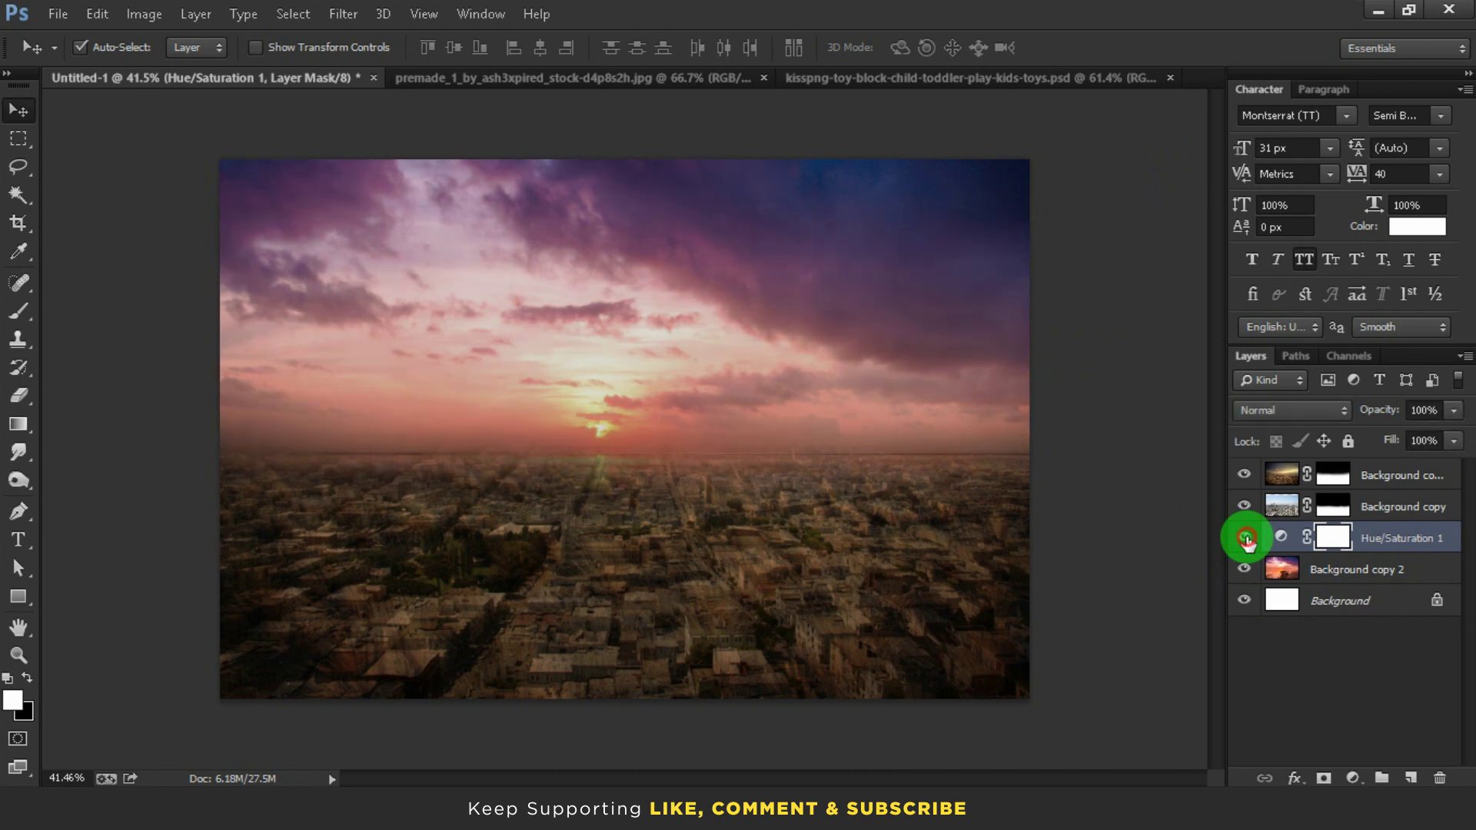
{"action": "left_click", "coordinate": [1391, 484]}
- Add a Levels adjustment with the white input slider pulled left to brighten the image
{"action": "left_click", "coordinate": [1352, 778]}
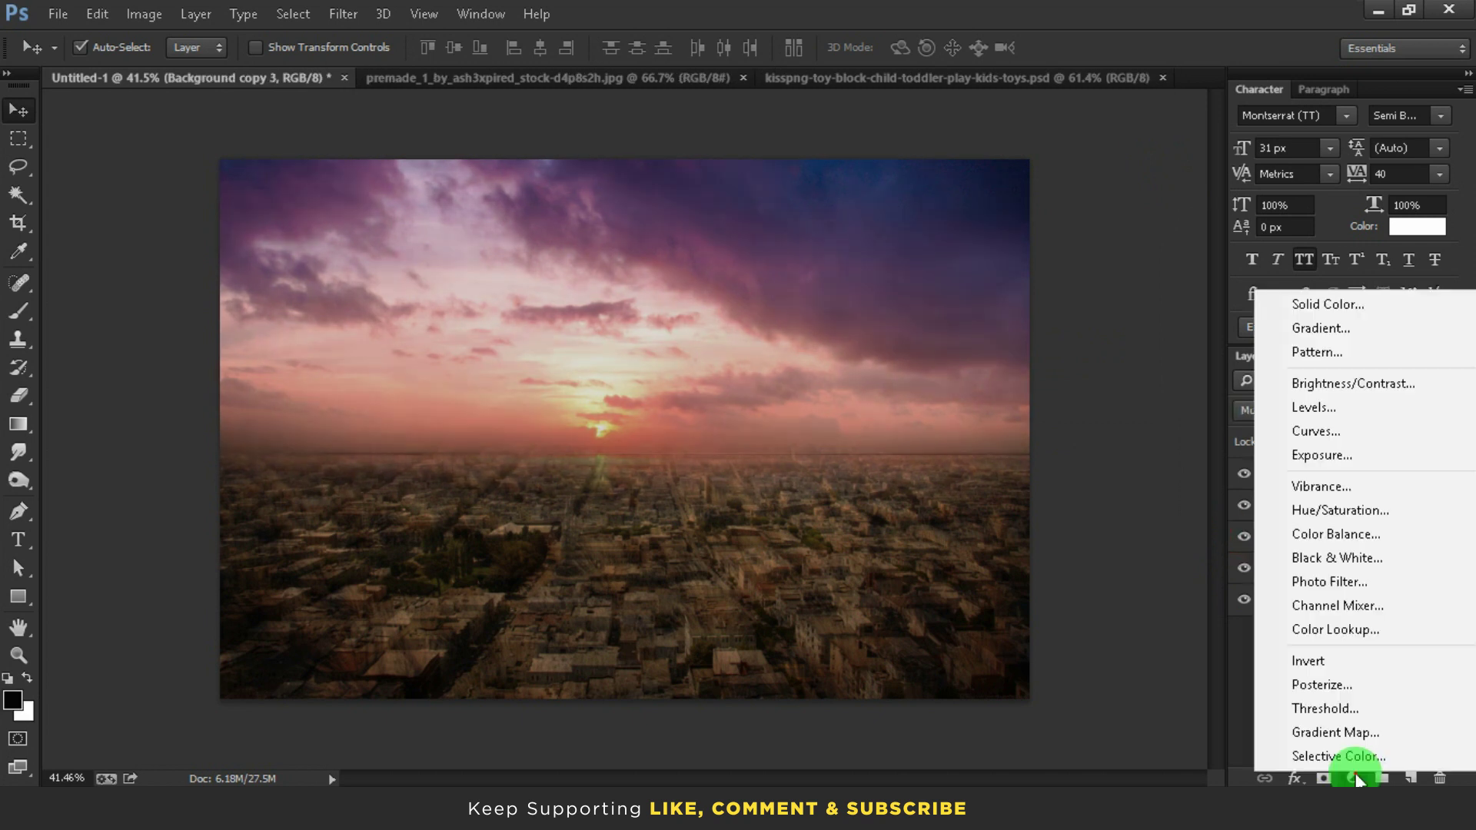
{"action": "left_click", "coordinate": [1331, 406]}
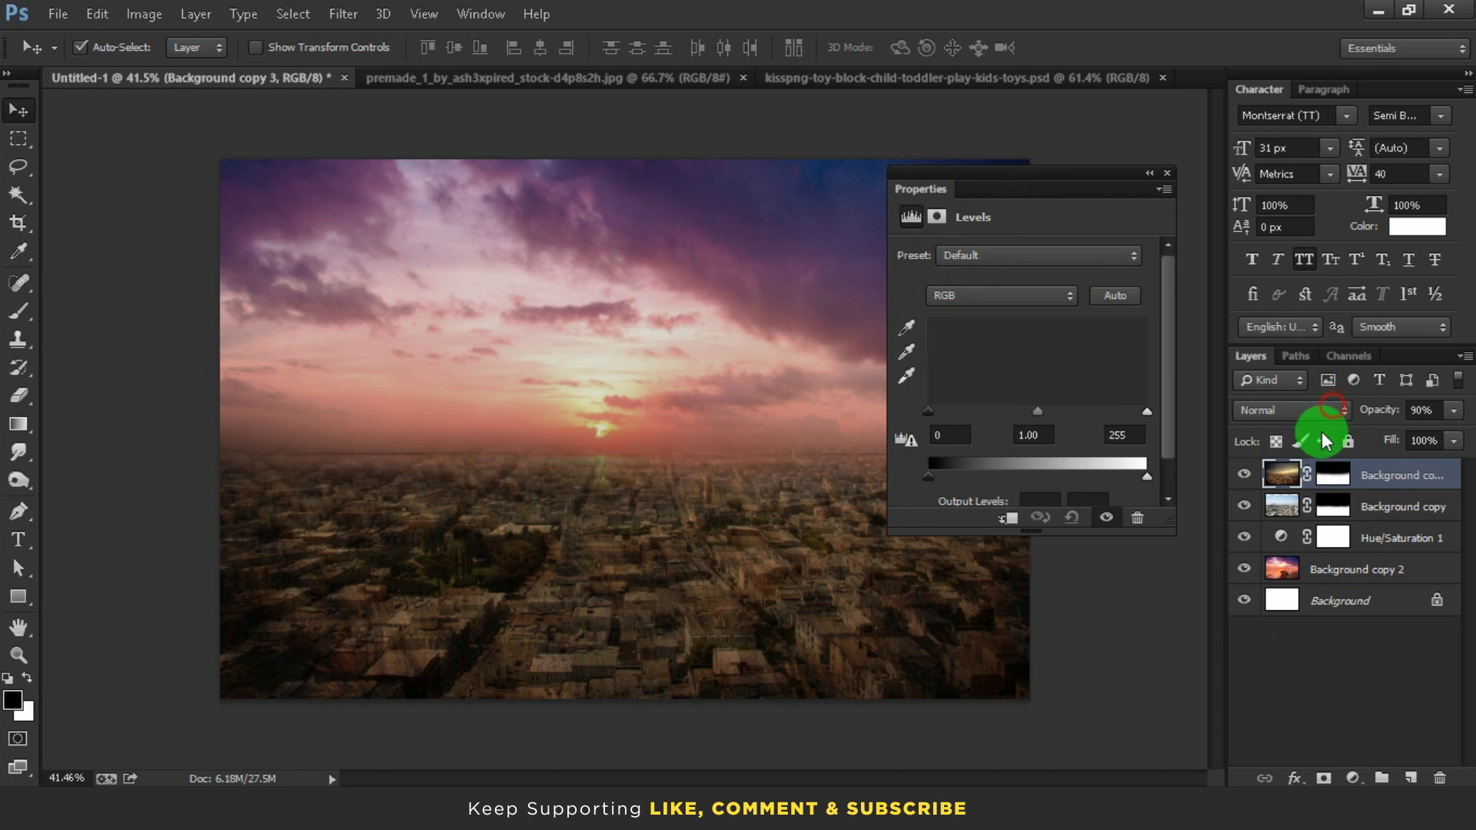
{"action": "left_click_drag", "start_coordinate": [1172, 418], "coordinate": [1133, 417]}
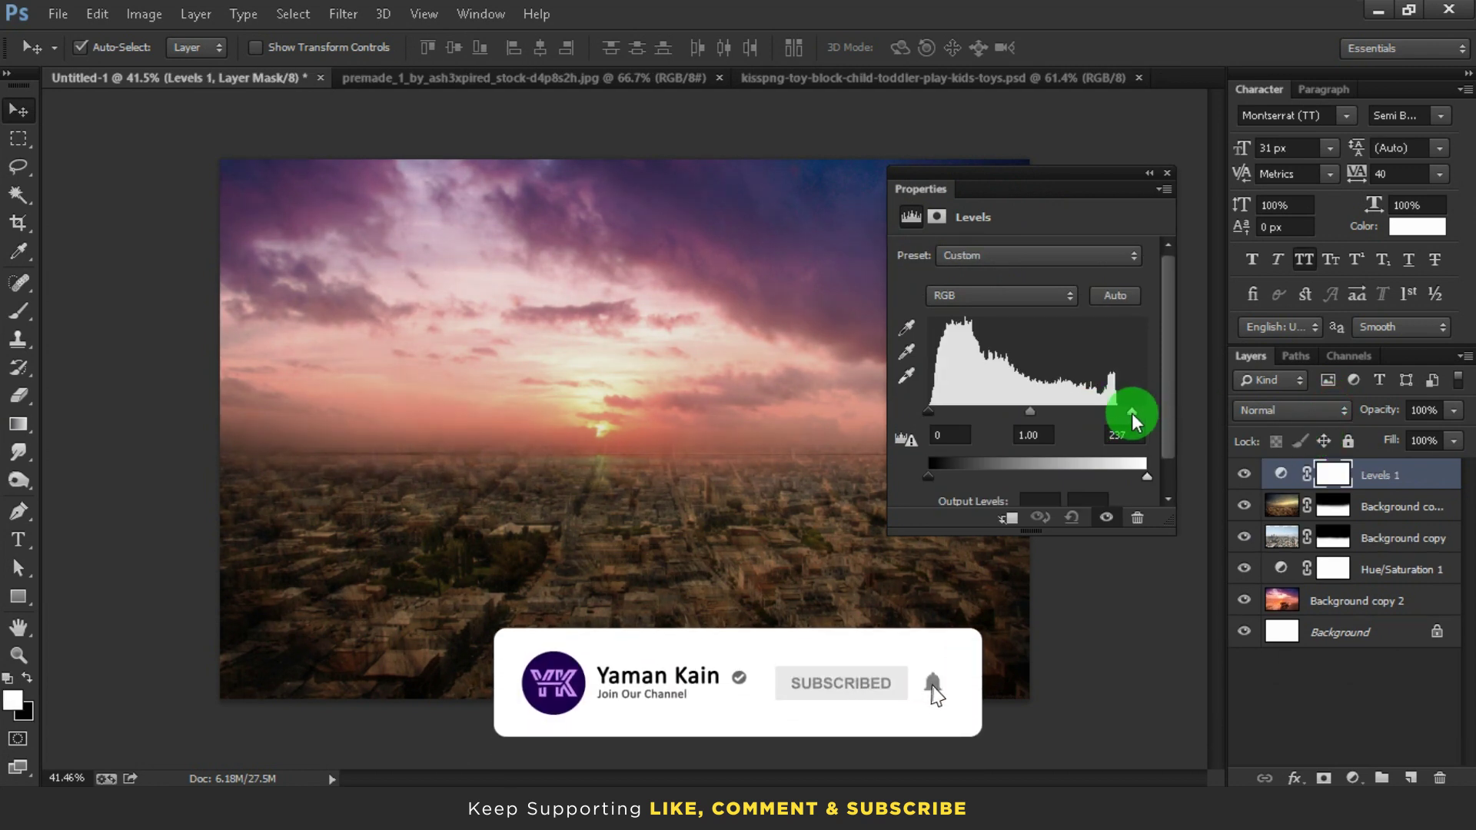
{"action": "left_click", "coordinate": [1167, 173]}
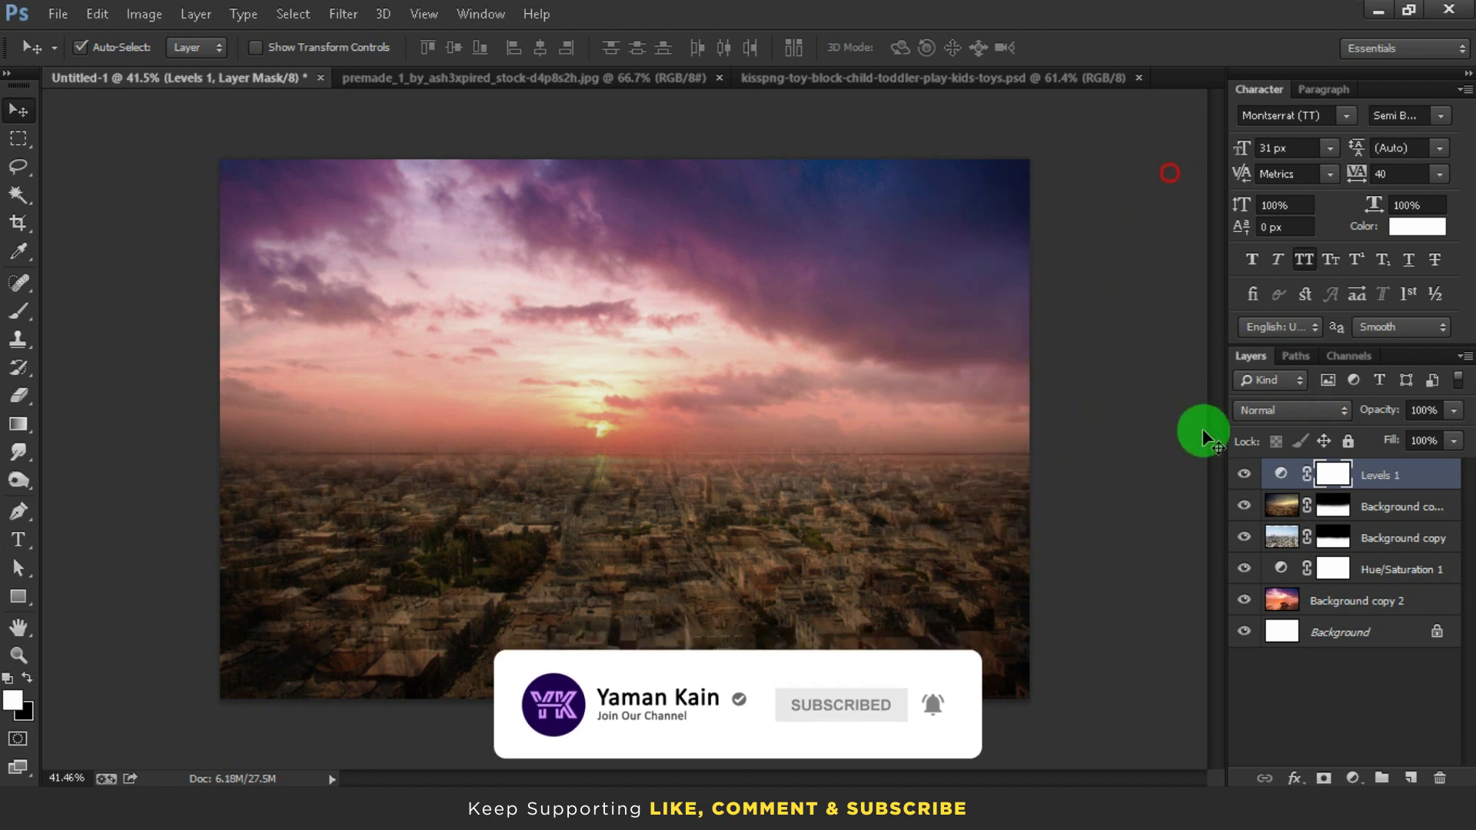
{"action": "left_click", "coordinate": [1243, 474]}
{"action": "left_click", "coordinate": [1243, 473]}
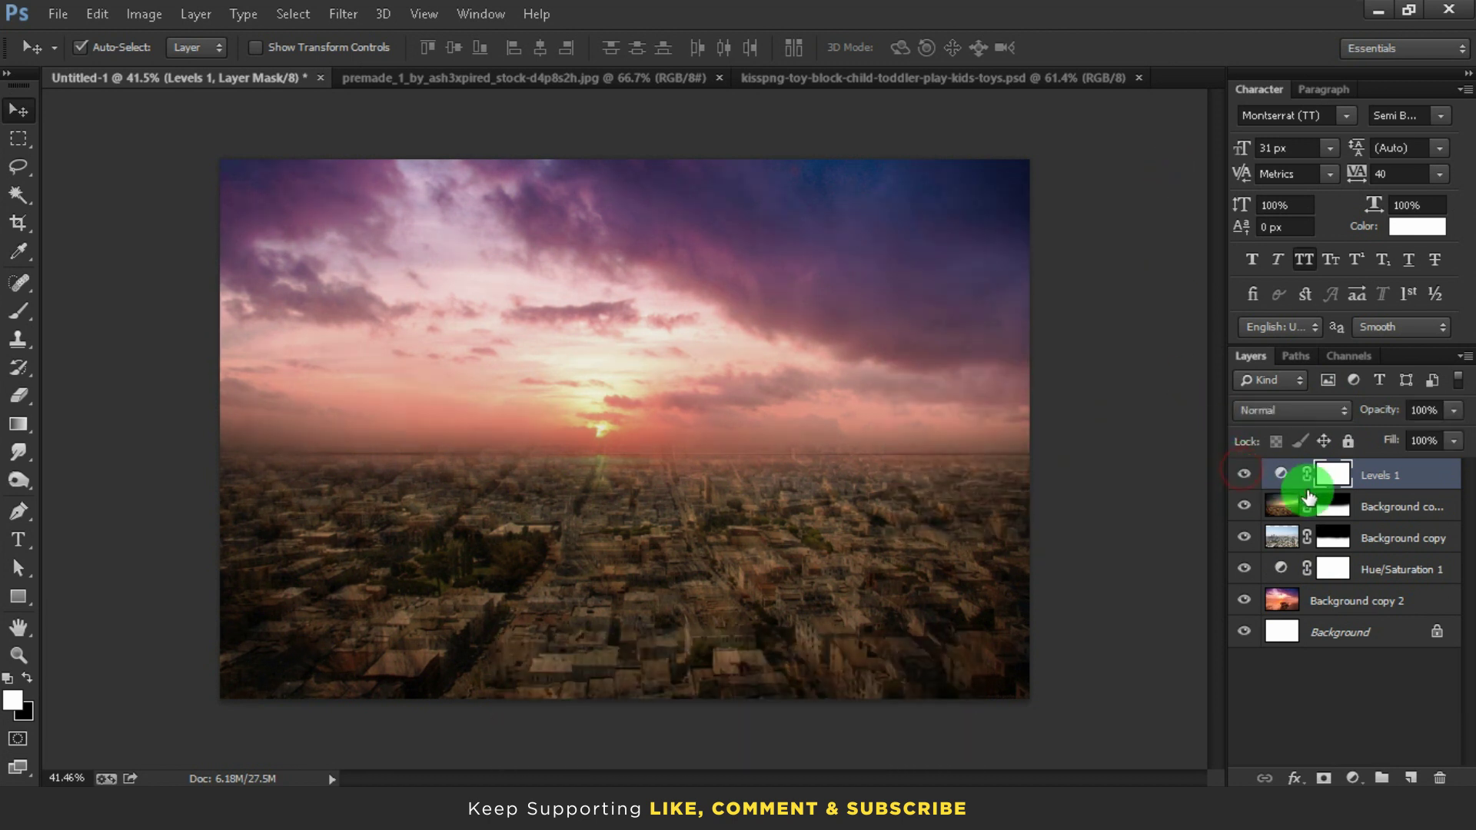
- Add a Vibrance adjustment with vibrance lowered to -21
{"action": "left_click", "coordinate": [1352, 778]}
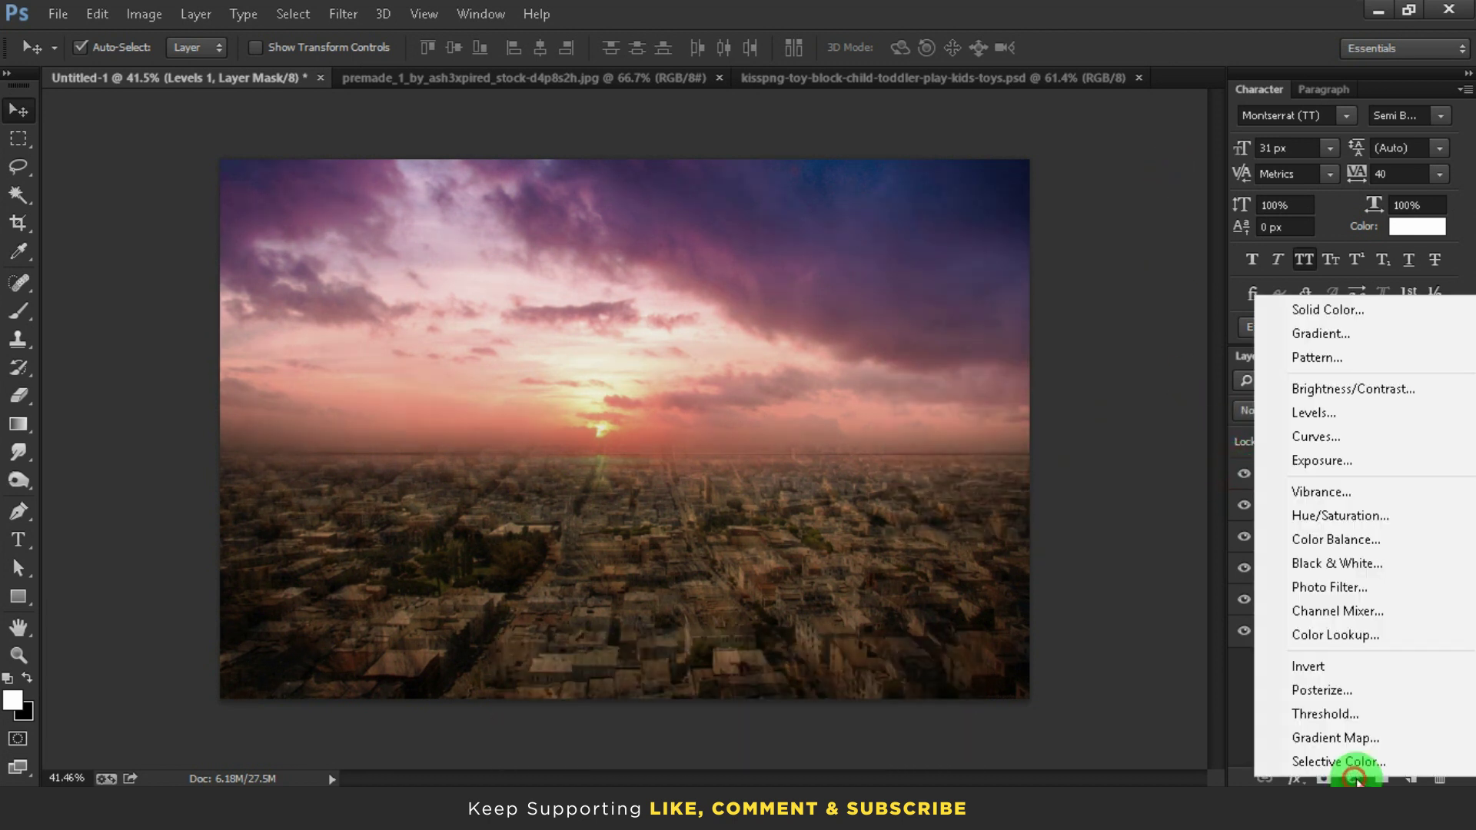
{"action": "left_click", "coordinate": [1292, 490]}
{"action": "left_click_drag", "start_coordinate": [1022, 278], "coordinate": [999, 279]}
{"action": "left_click_drag", "start_coordinate": [1001, 279], "coordinate": [997, 284]}
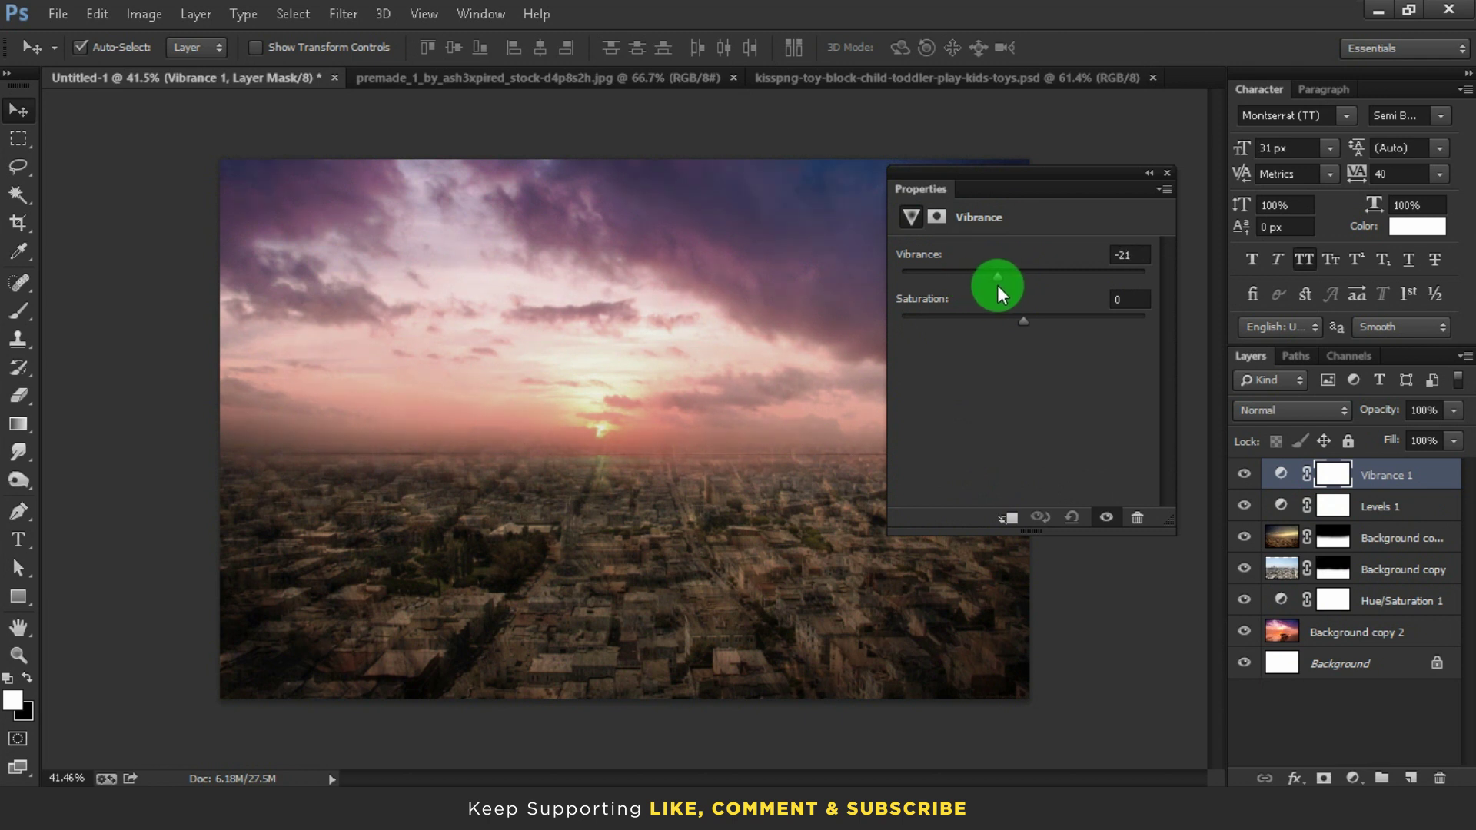
{"action": "left_click", "coordinate": [1244, 474]}
{"action": "left_click", "coordinate": [1245, 474]}
{"action": "left_click", "coordinate": [1245, 475]}
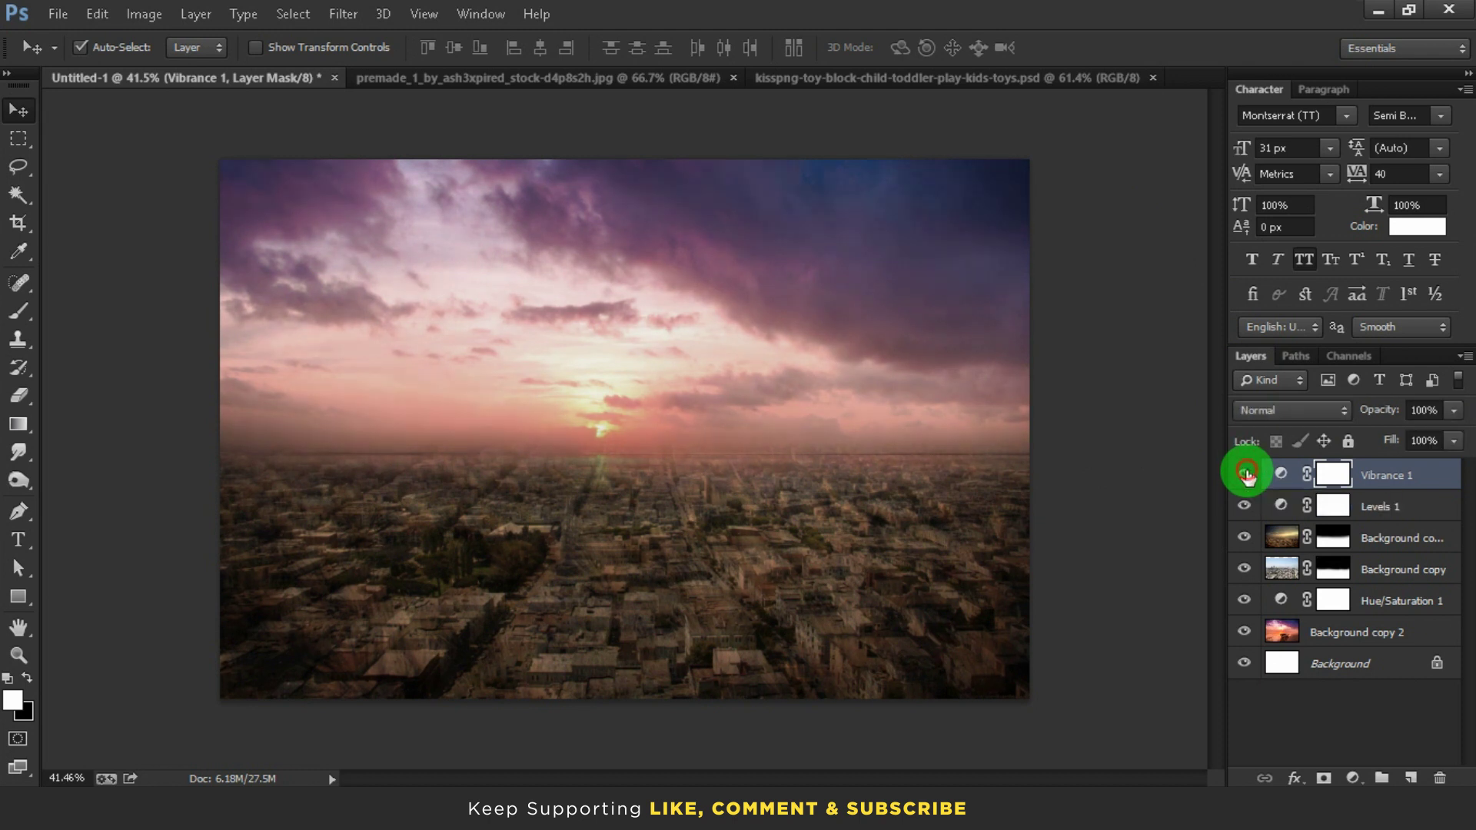
{"action": "left_click", "coordinate": [1384, 484]}
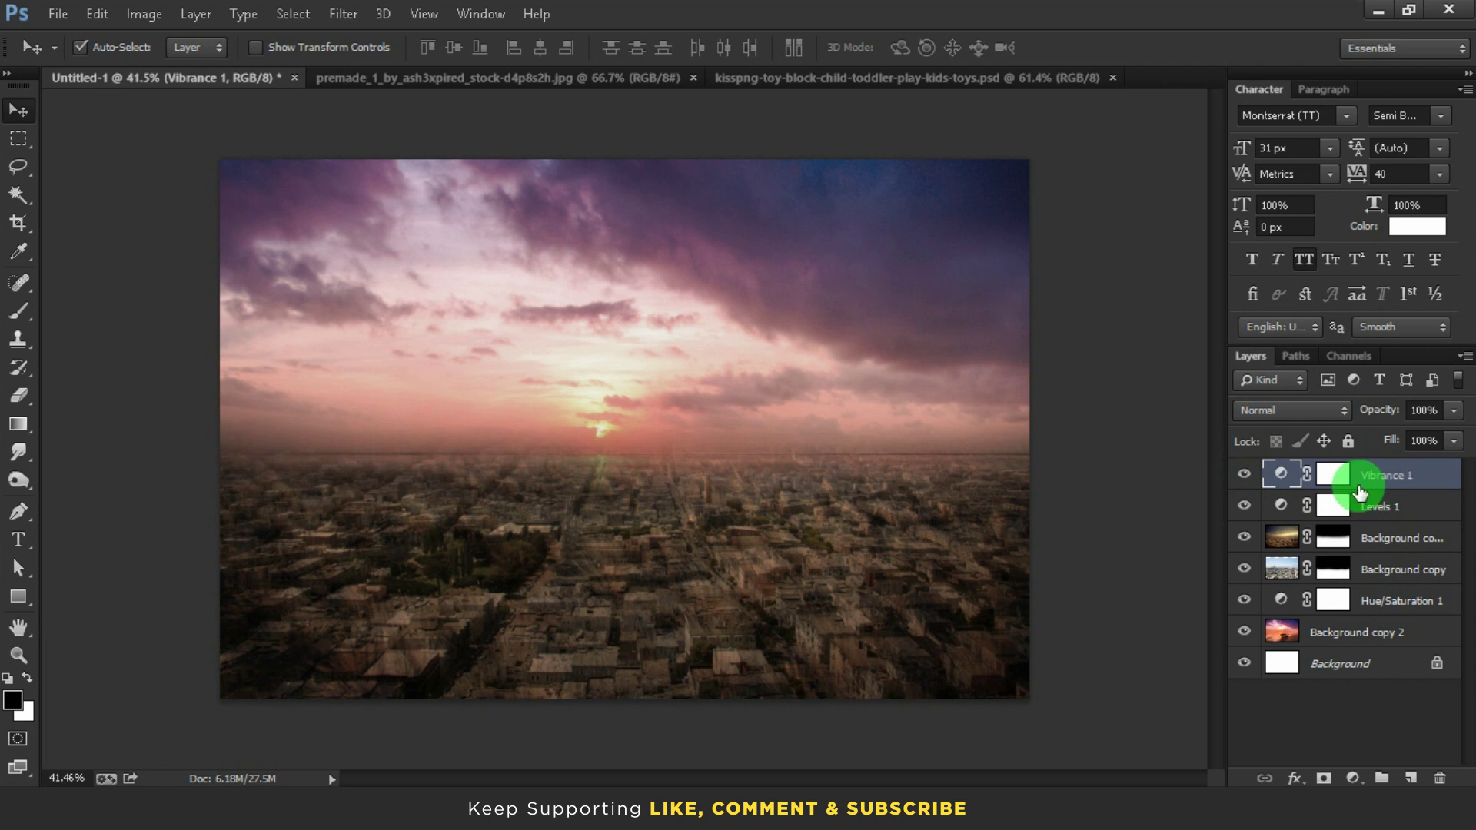
- Stamp all visible layers into Layer 1 and convert it to a smart object
{"action": "key", "text": "ctrl+shift+alt+e"}
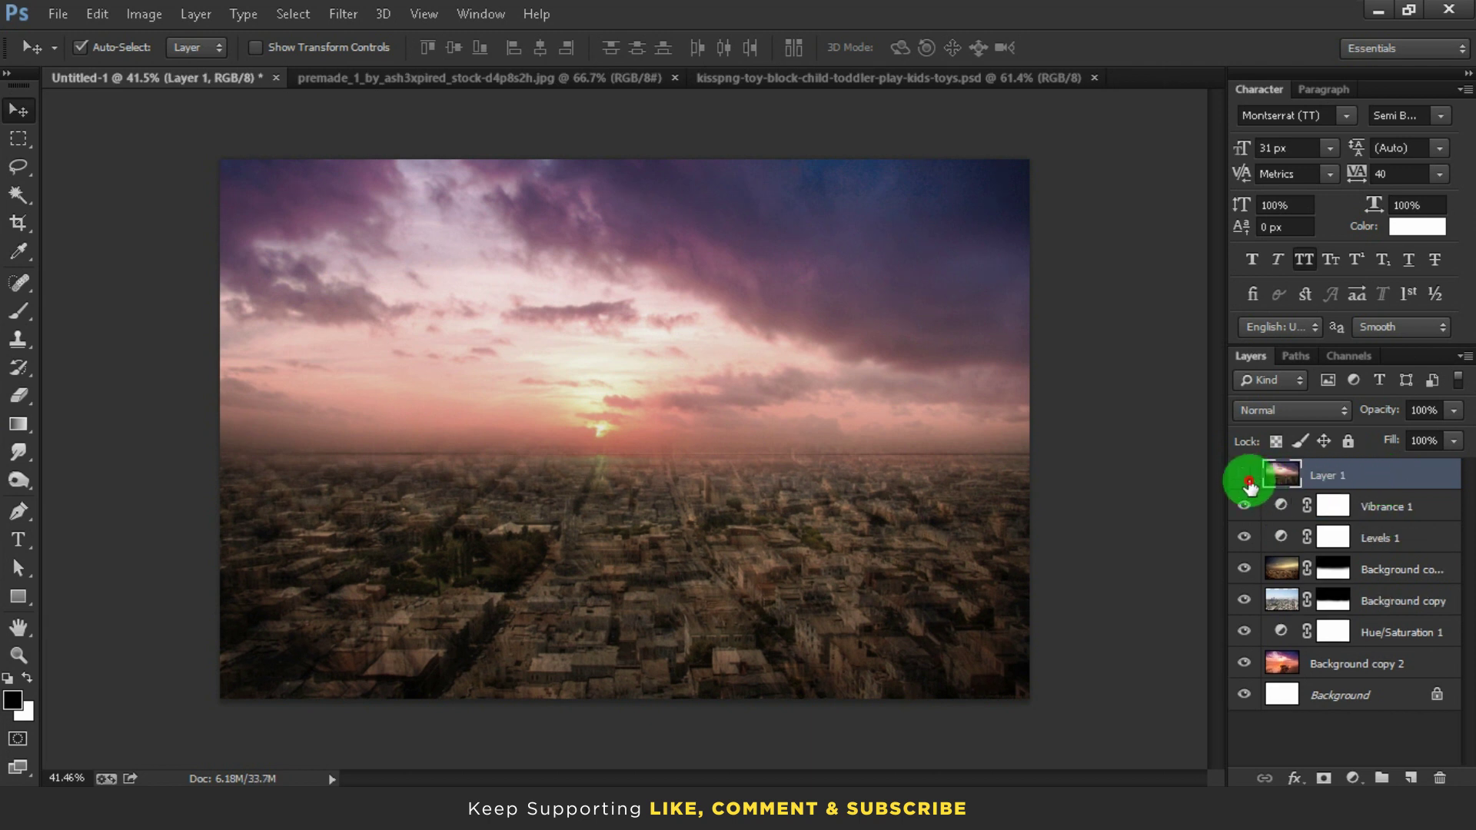
{"action": "right_click", "coordinate": [1351, 467]}
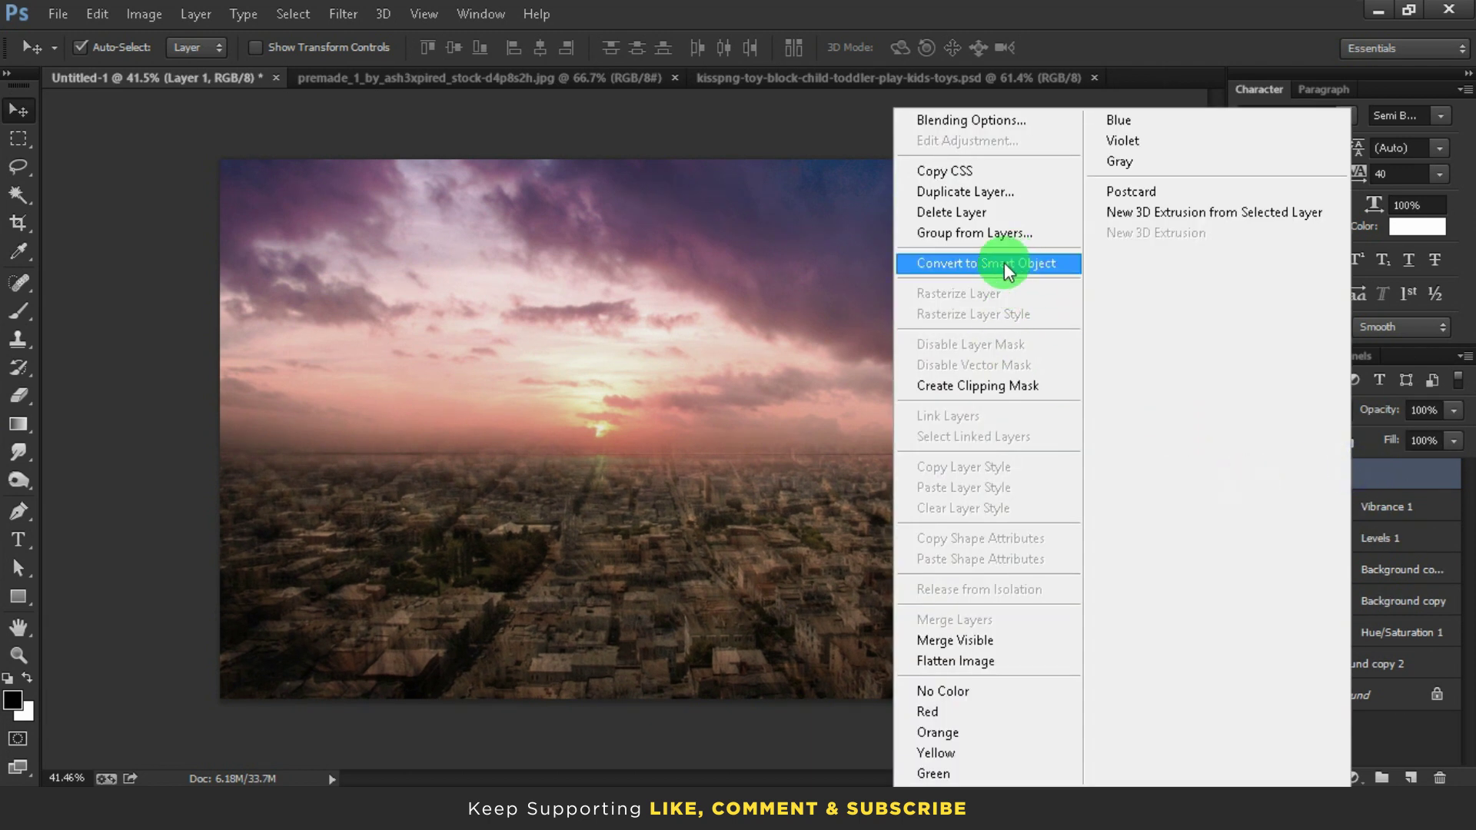
{"action": "left_click", "coordinate": [1007, 265]}
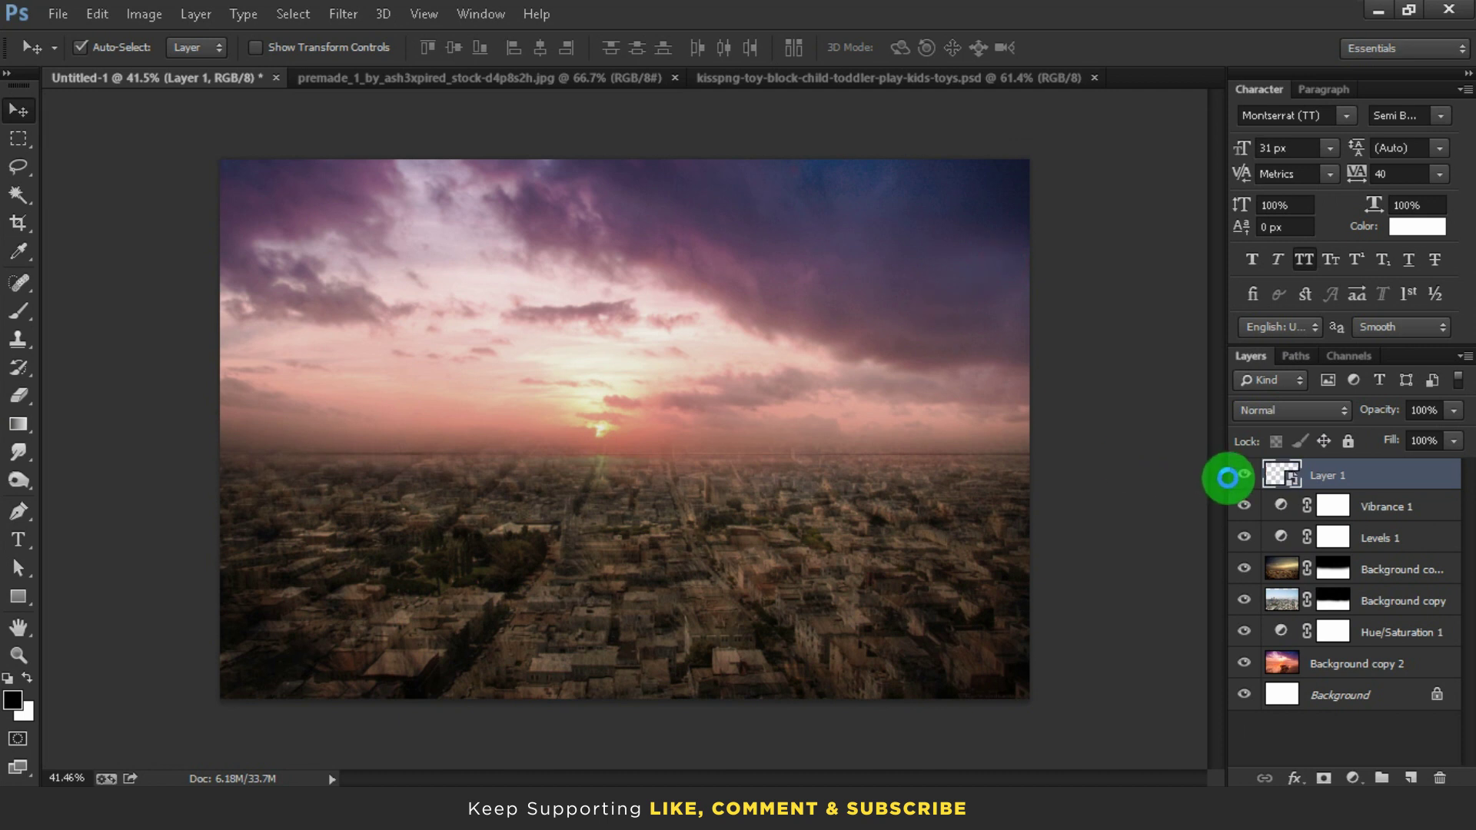
{"action": "left_click", "coordinate": [367, 14]}
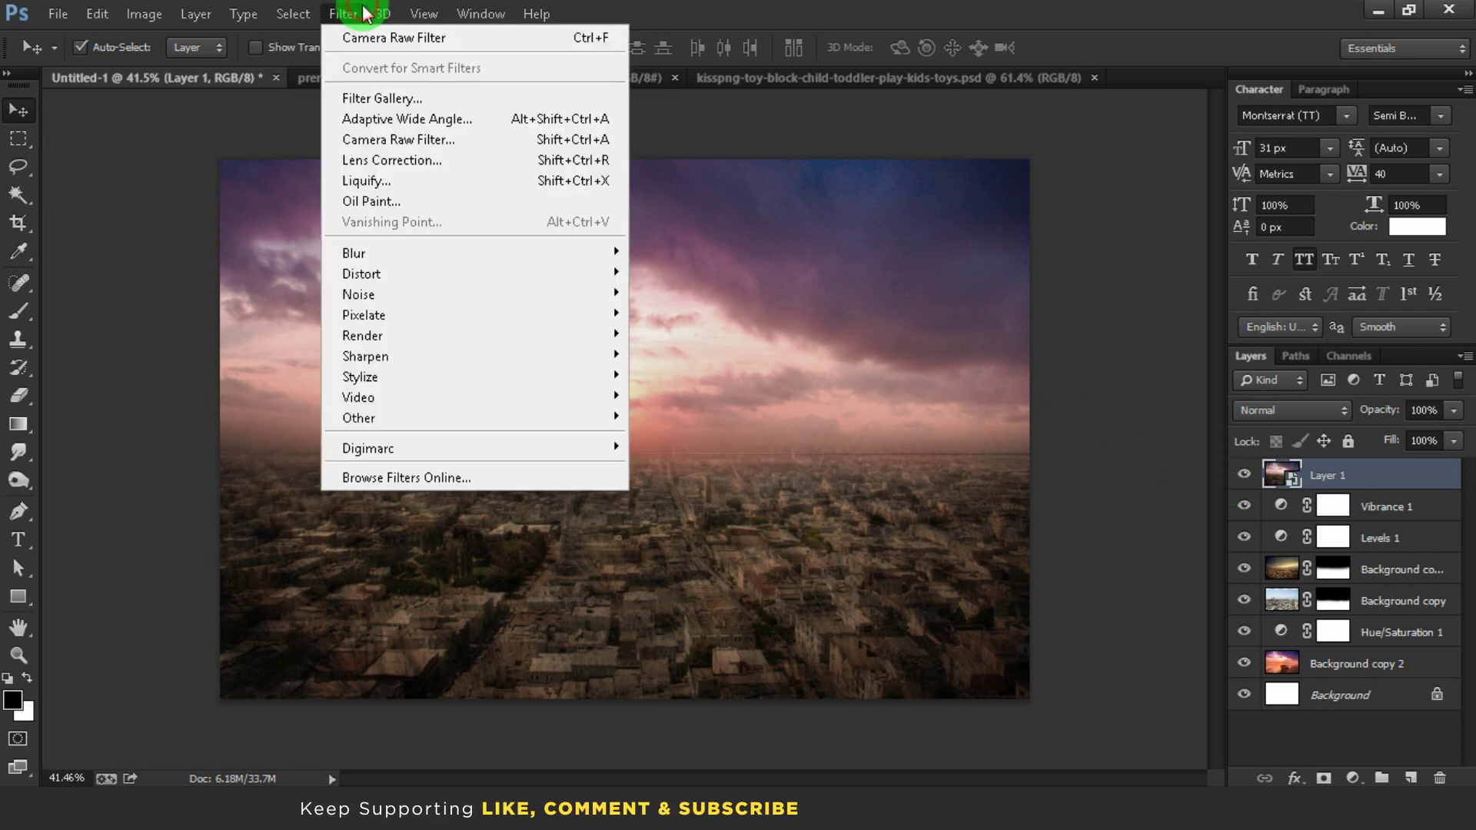
{"action": "left_click", "coordinate": [439, 141]}
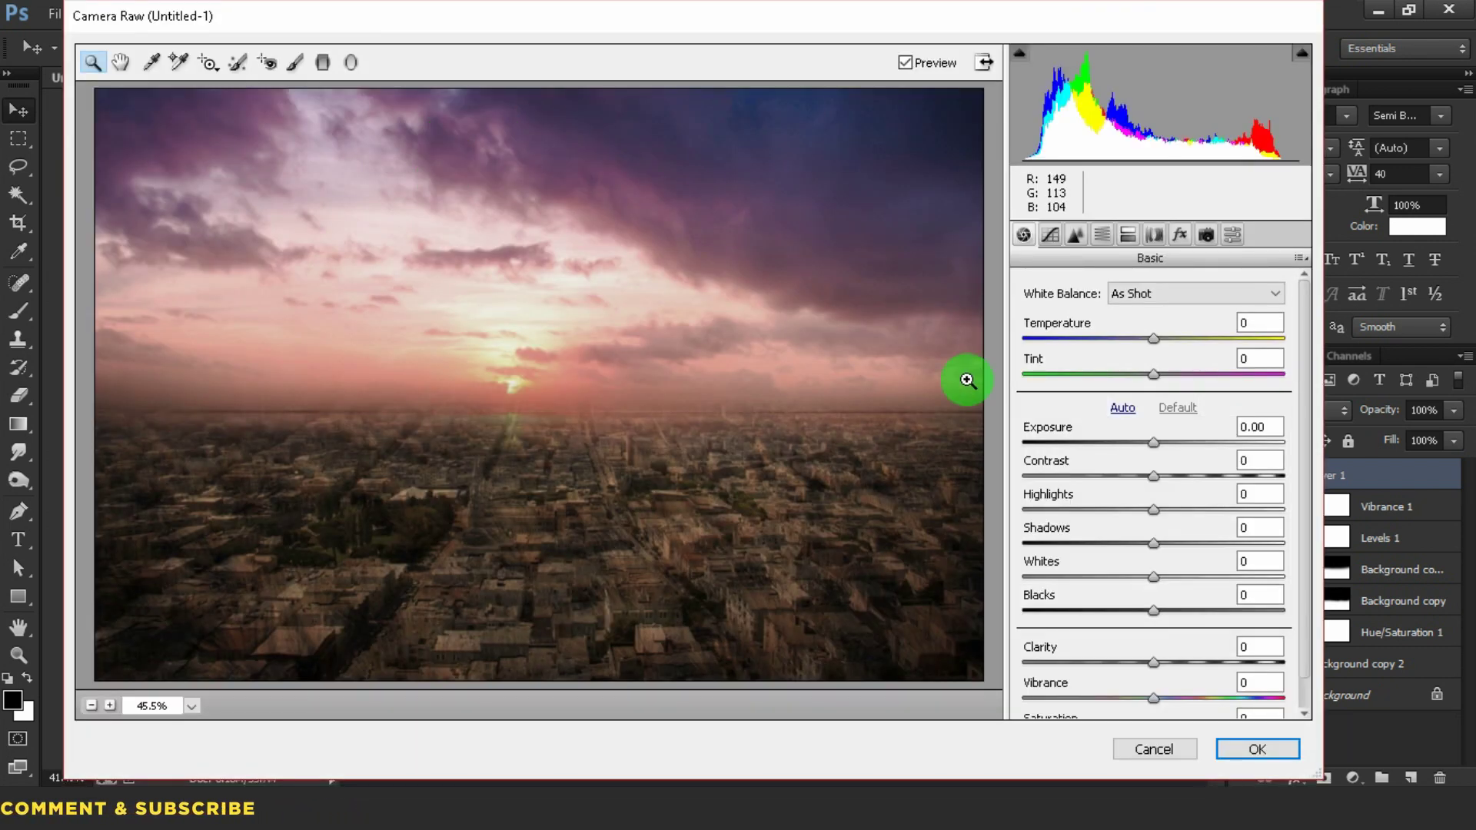
- In Camera Raw, set exposure -0.25, shadows +17, whites +31, clarity +8, and lower vibrance
{"action": "left_click_drag", "start_coordinate": [1154, 443], "coordinate": [1195, 502]}
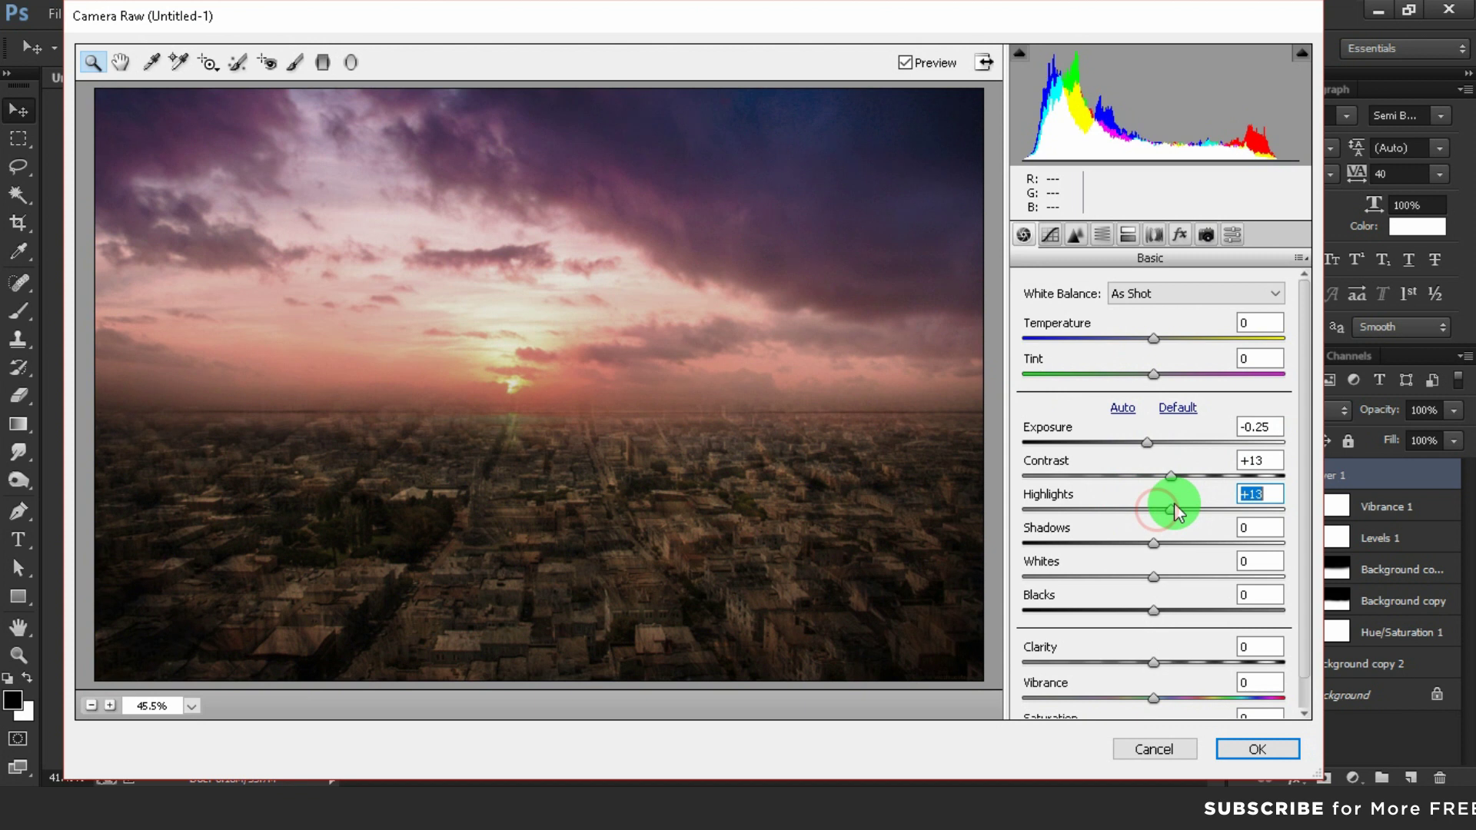
{"action": "mouse_move", "coordinate": [1155, 543]}
{"action": "left_mouse_down"}
{"action": "mouse_move", "coordinate": [1181, 542]}
{"action": "mouse_move", "coordinate": [1143, 578]}
{"action": "mouse_move", "coordinate": [1193, 580]}
{"action": "mouse_move", "coordinate": [1144, 609]}
{"action": "left_mouse_up"}
{"action": "left_click", "coordinate": [1164, 612]}
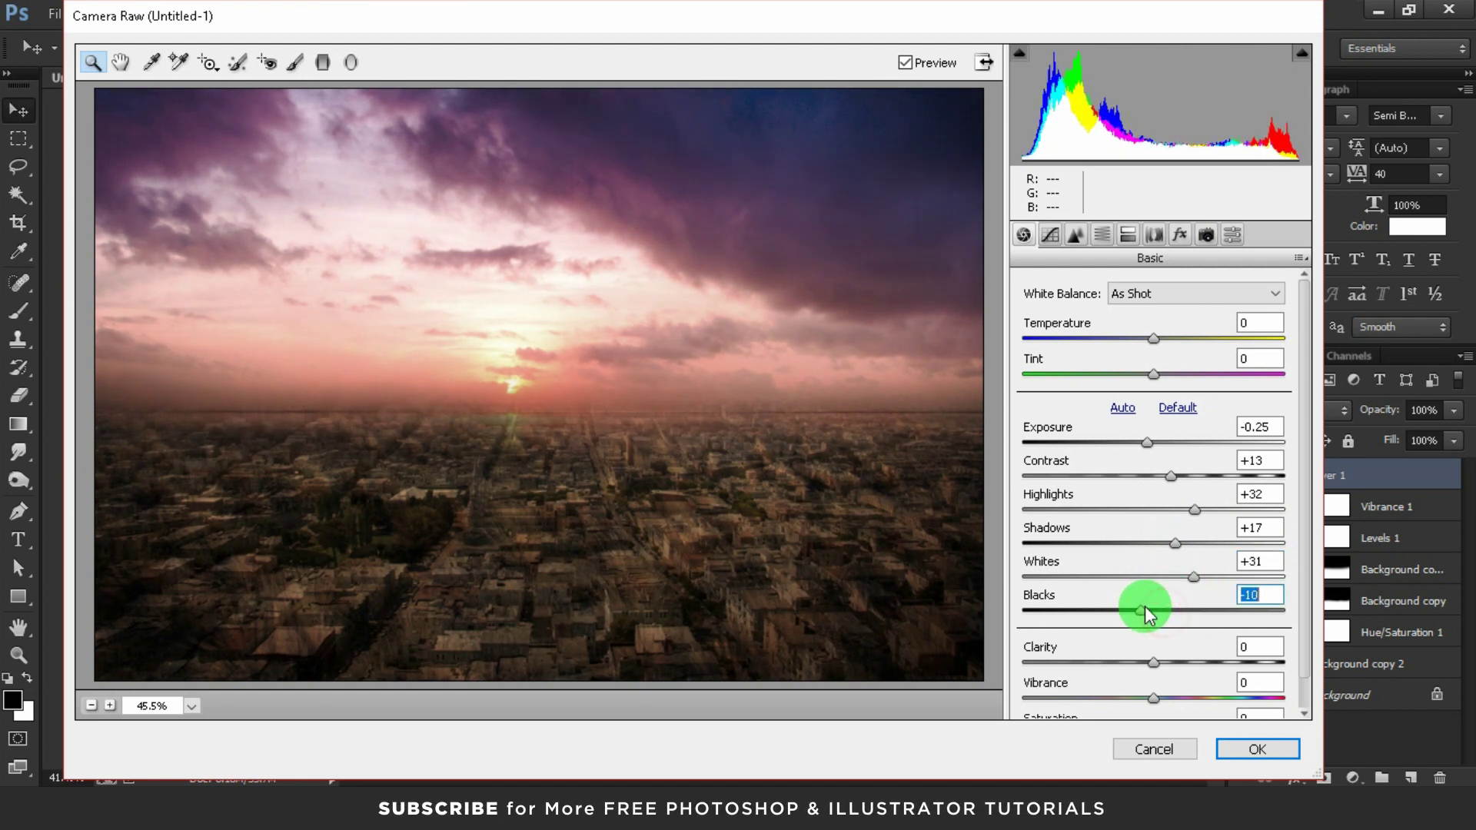
{"action": "left_click_drag", "start_coordinate": [1151, 659], "coordinate": [1166, 662]}
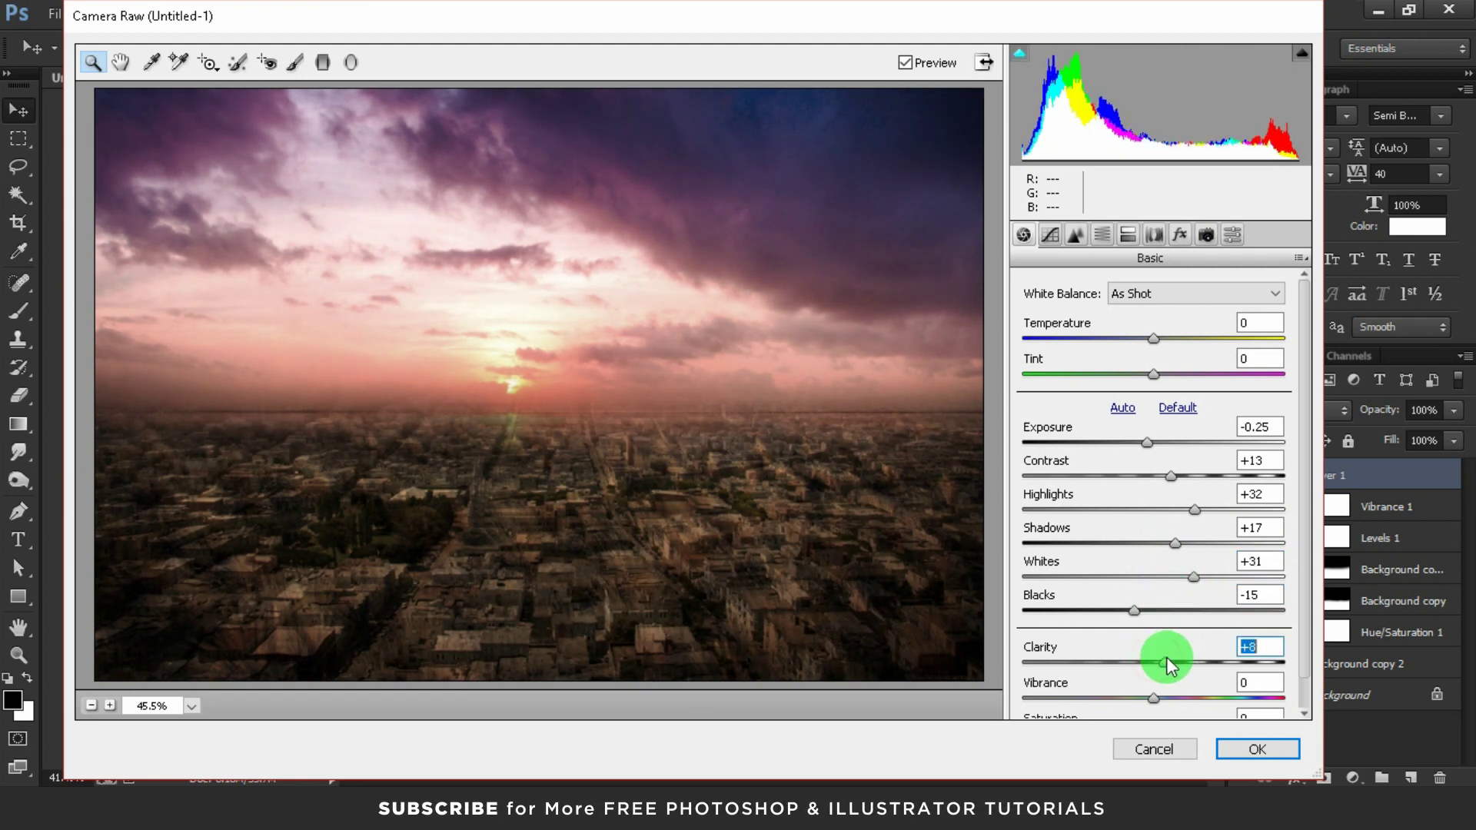
{"action": "scroll", "coordinate": [1168, 646], "scroll_direction": "down", "scroll_amount": 1}
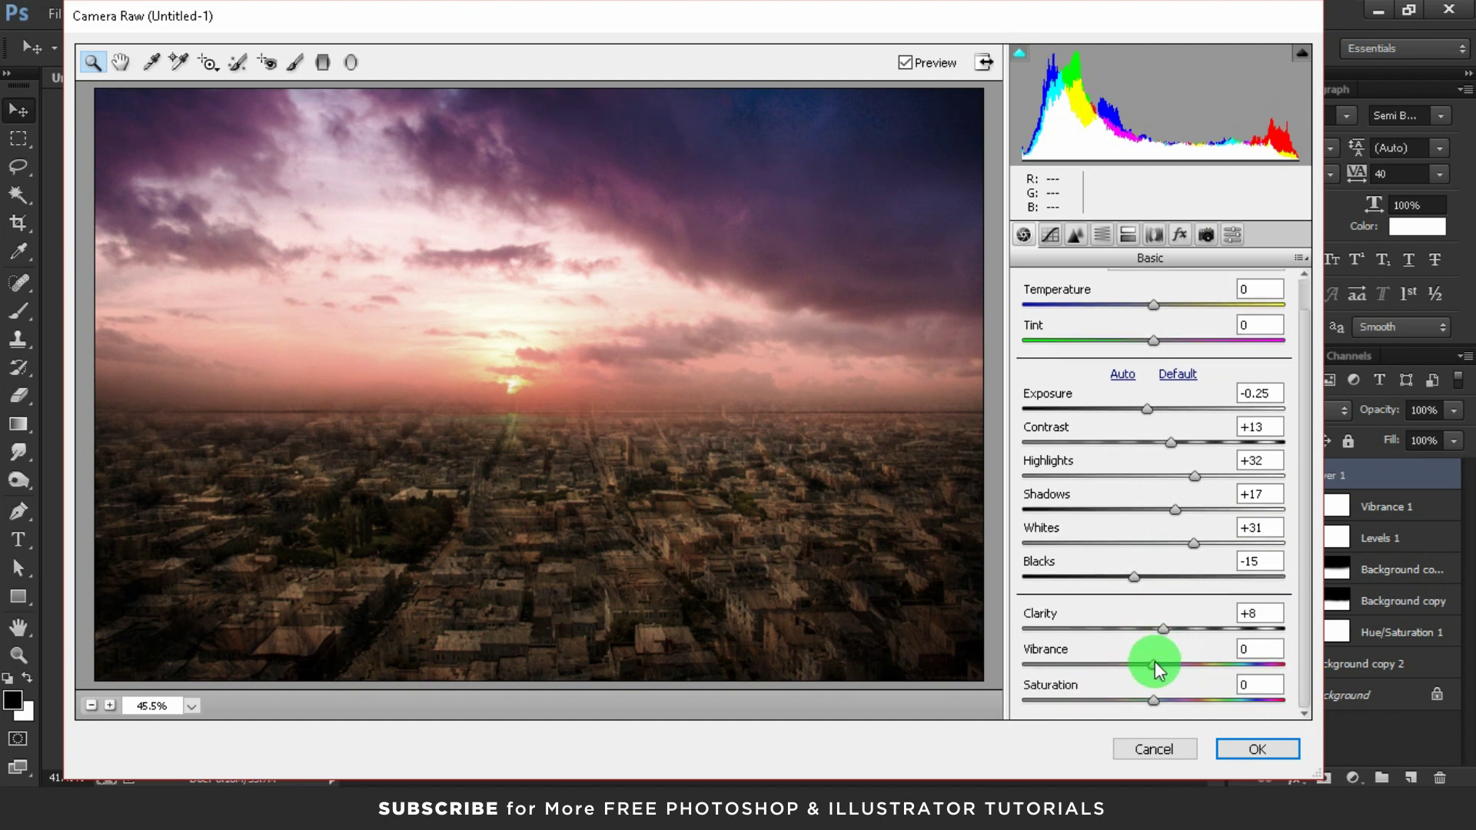
{"action": "mouse_move", "coordinate": [1155, 661]}
{"action": "left_mouse_down"}
{"action": "mouse_move", "coordinate": [1138, 662]}
{"action": "mouse_move", "coordinate": [1162, 701]}
{"action": "left_mouse_up"}
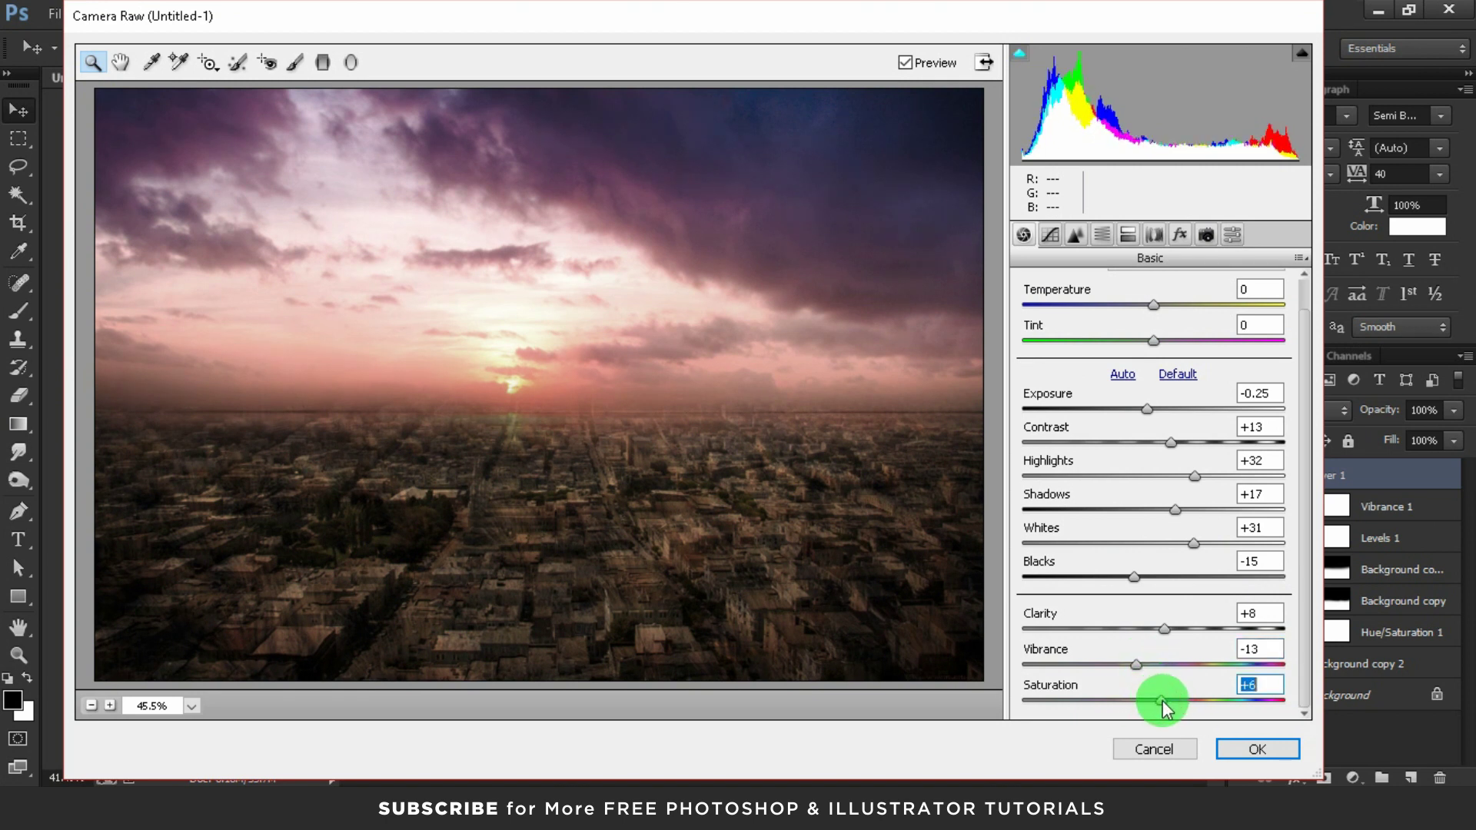
- Add a -28 post-crop vignette to darken the edges and apply the grade
{"action": "left_click", "coordinate": [1153, 234]}
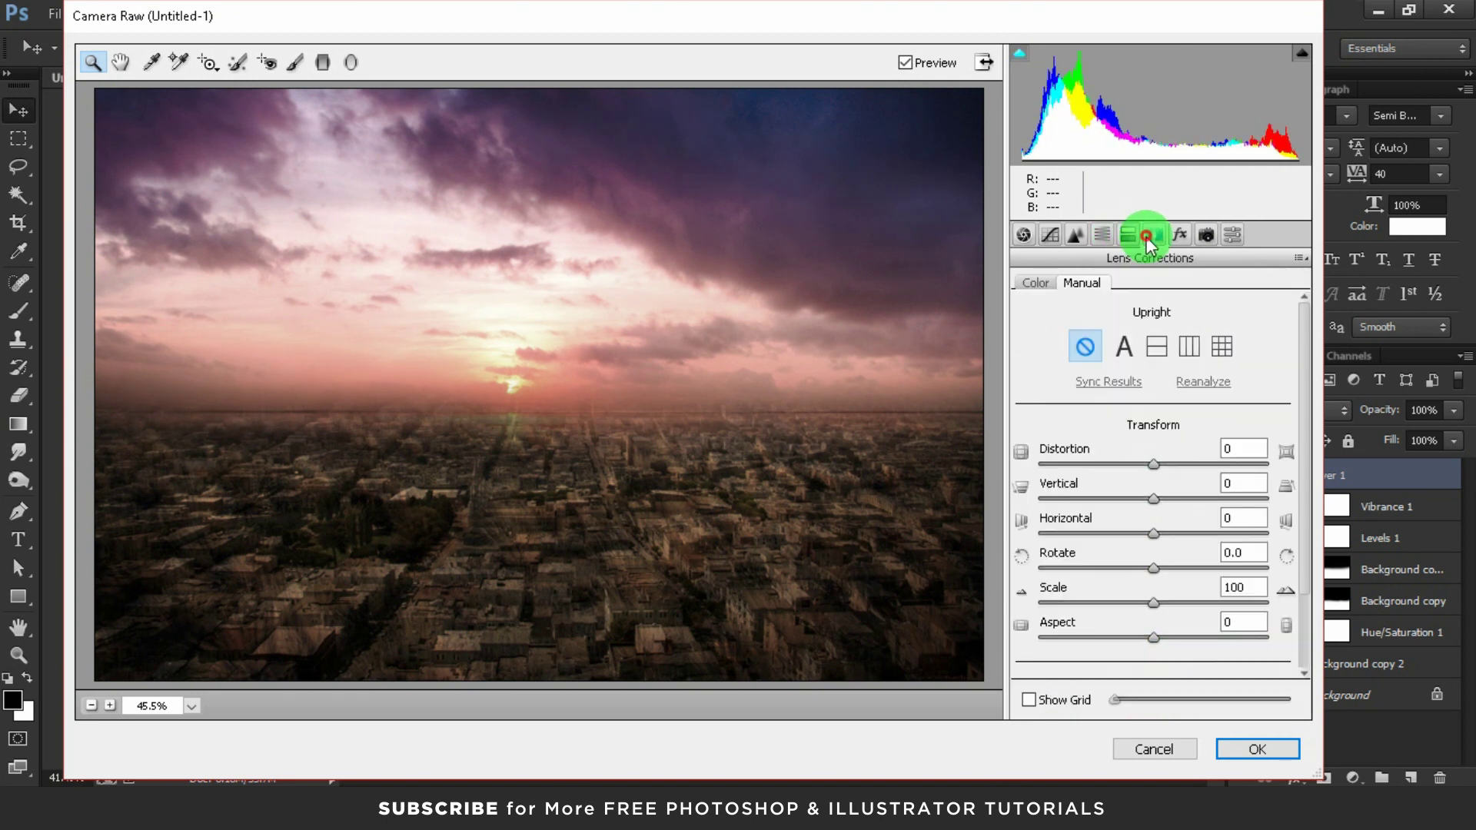
{"action": "left_click", "coordinate": [1178, 235]}
{"action": "mouse_move", "coordinate": [1157, 510]}
{"action": "left_mouse_down"}
{"action": "mouse_move", "coordinate": [1123, 510]}
{"action": "mouse_move", "coordinate": [1142, 549]}
{"action": "left_mouse_up"}
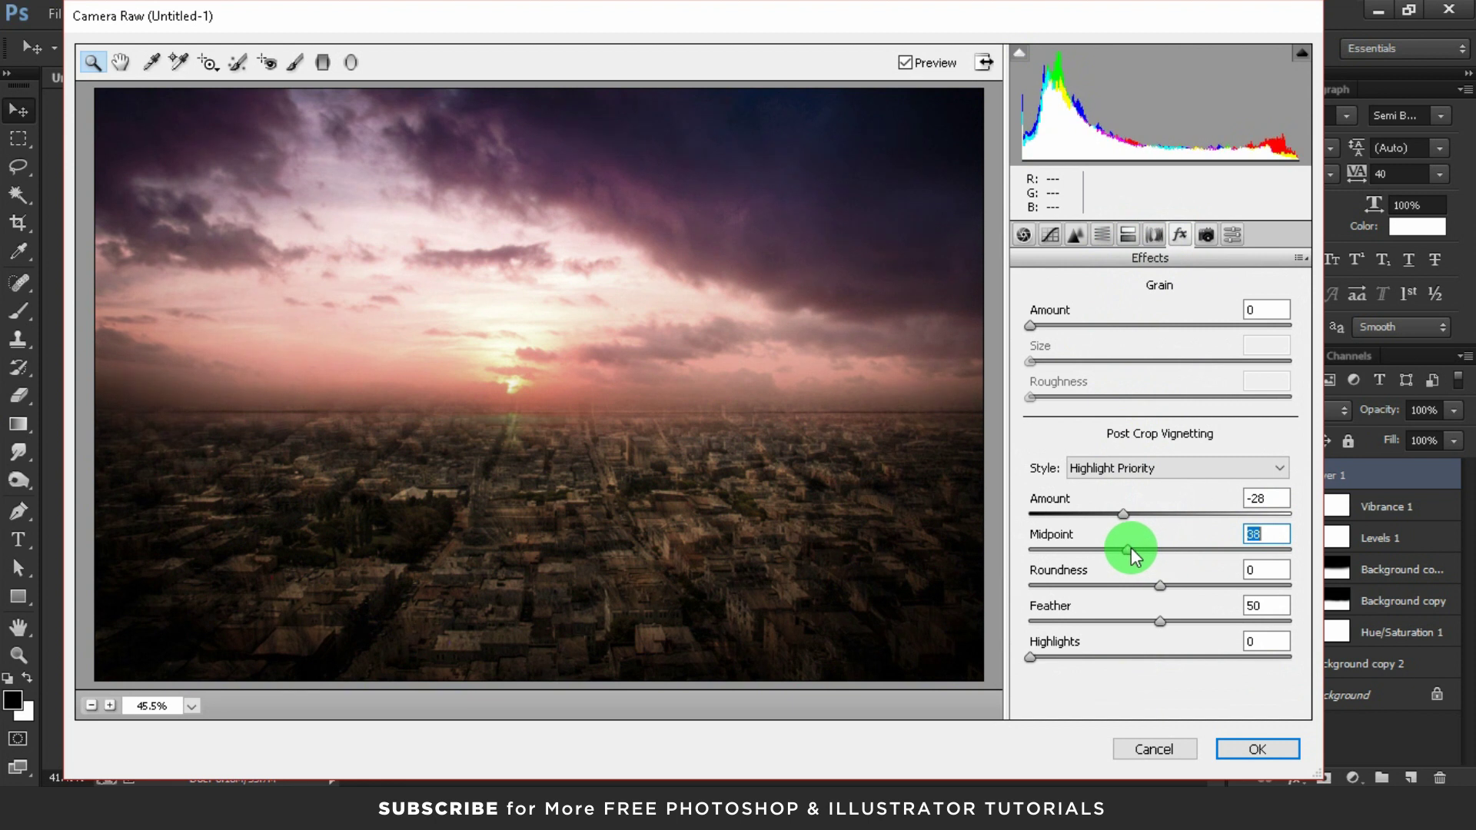
{"action": "left_click", "coordinate": [1242, 751]}
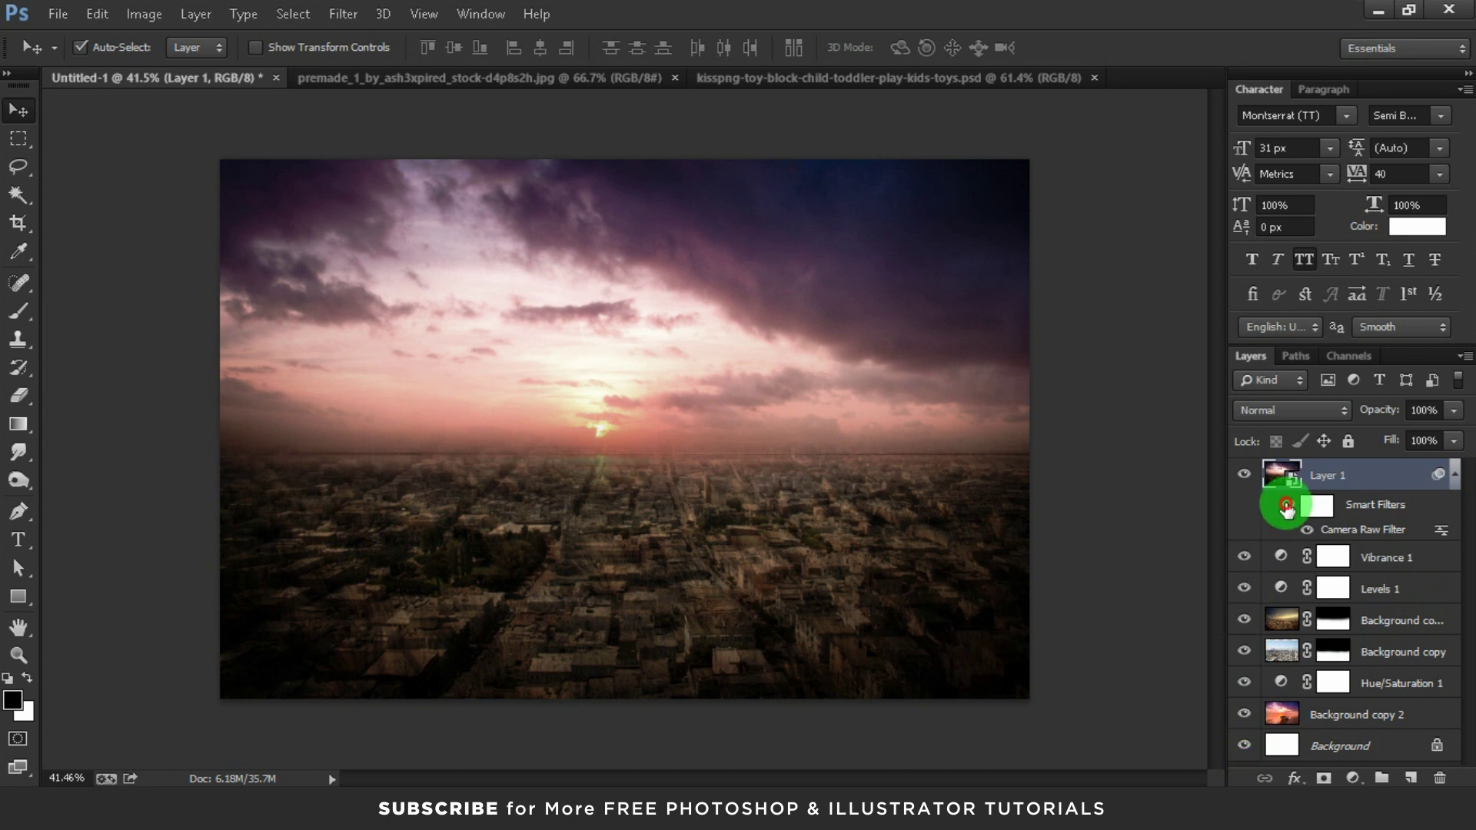
- Compare Layer 1 with and without Camera Raw, then add a new empty Layer 2
{"action": "left_click", "coordinate": [1285, 506]}
{"action": "left_click", "coordinate": [1286, 506]}
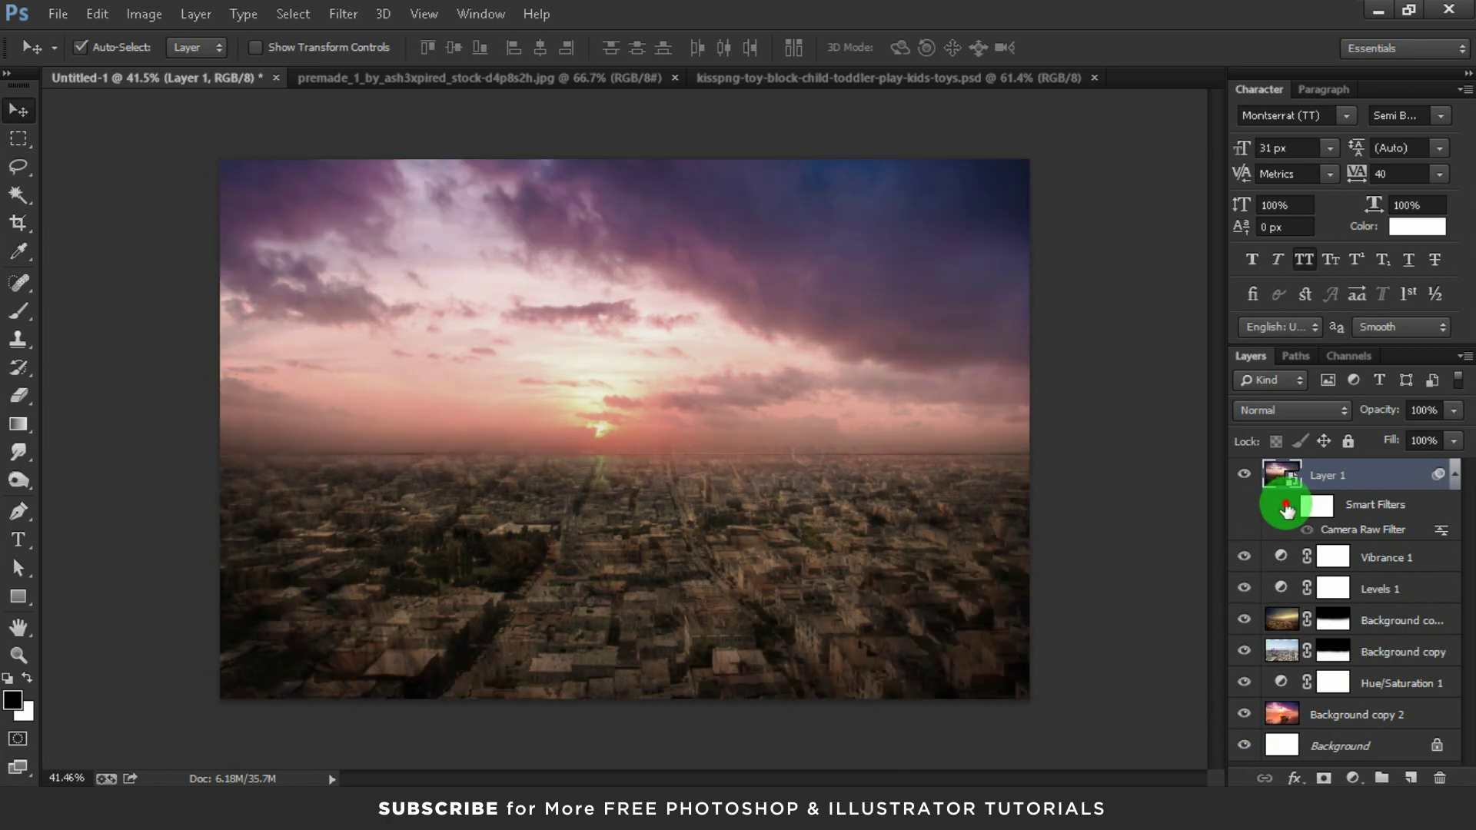
{"action": "left_click", "coordinate": [1455, 474]}
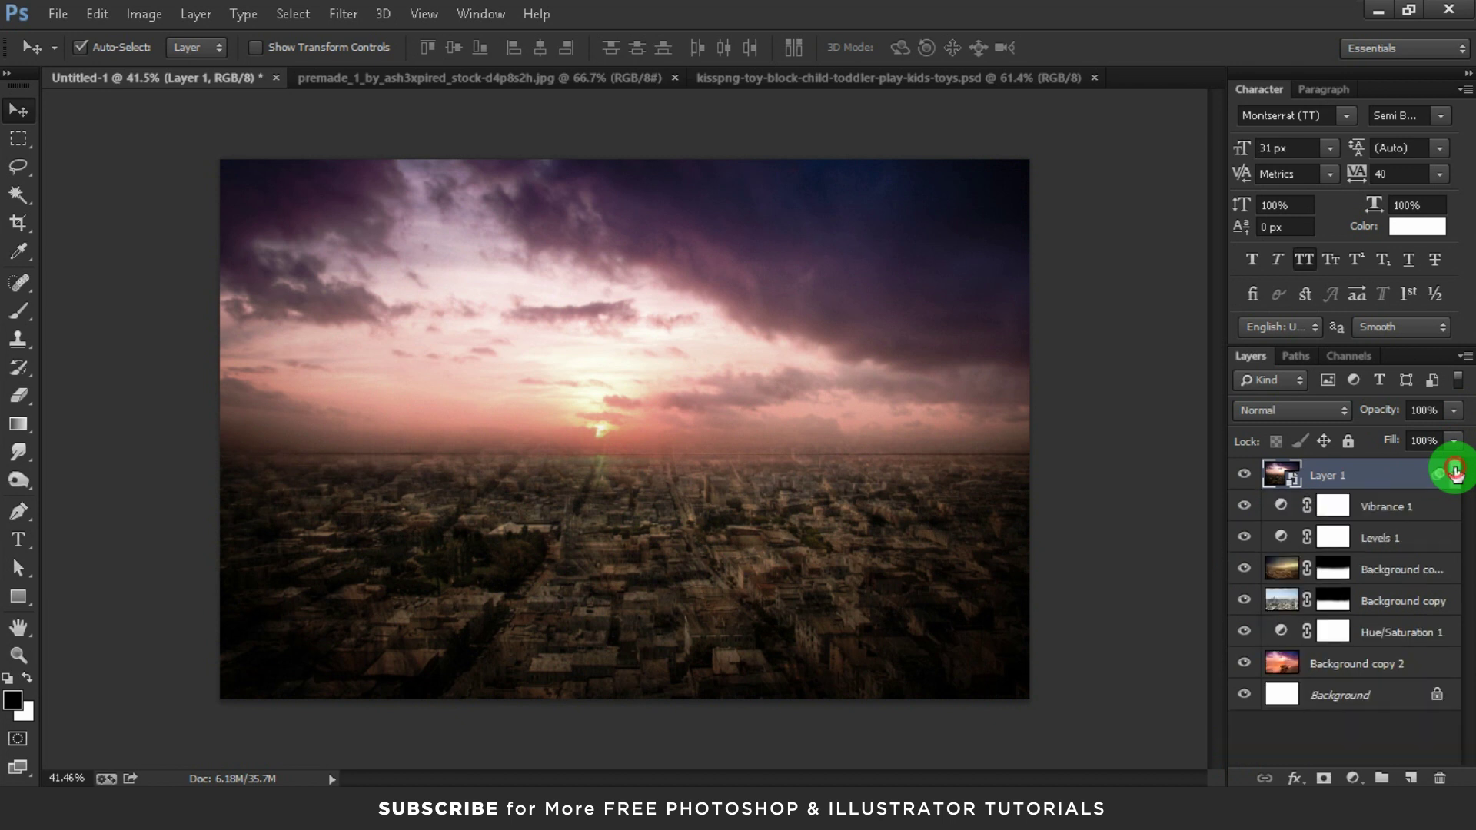
{"action": "left_click", "coordinate": [1411, 779]}
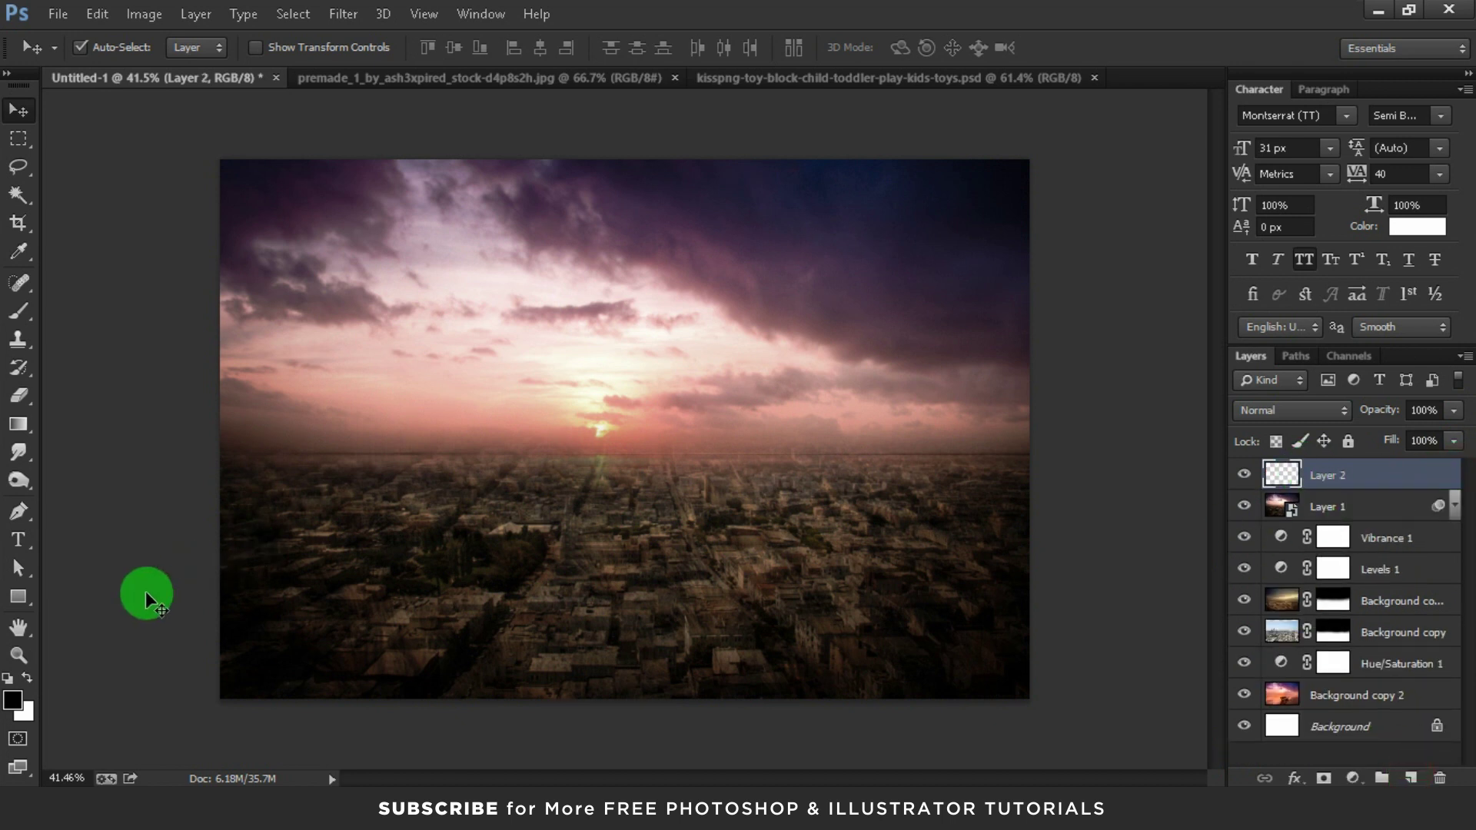
- Sample a pale cream from the sunset sky and paint a broad soft glow at the horizon centre
{"action": "left_click", "coordinate": [8, 693]}
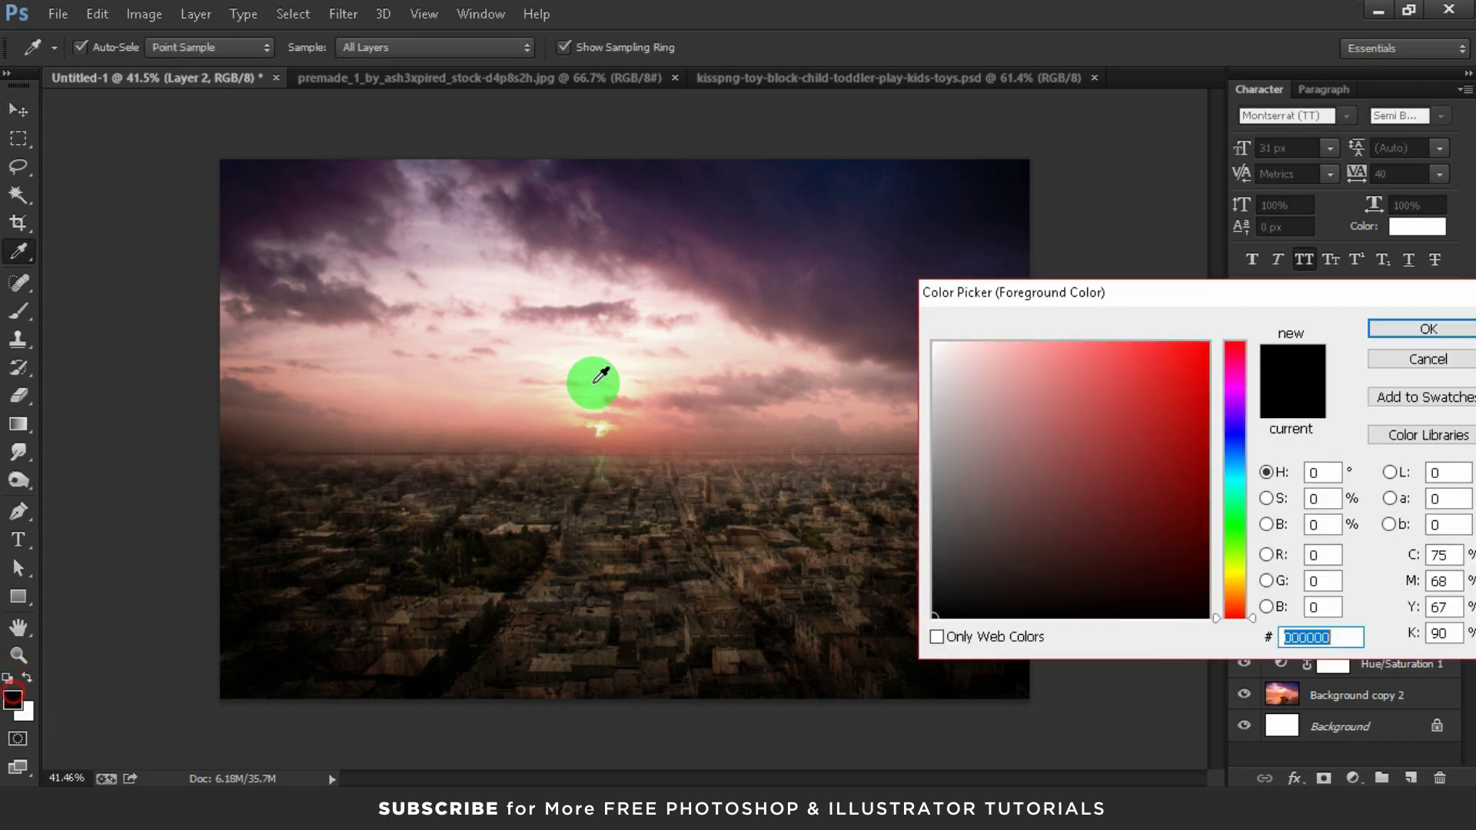
{"action": "left_click", "coordinate": [582, 403]}
{"action": "left_click", "coordinate": [582, 405]}
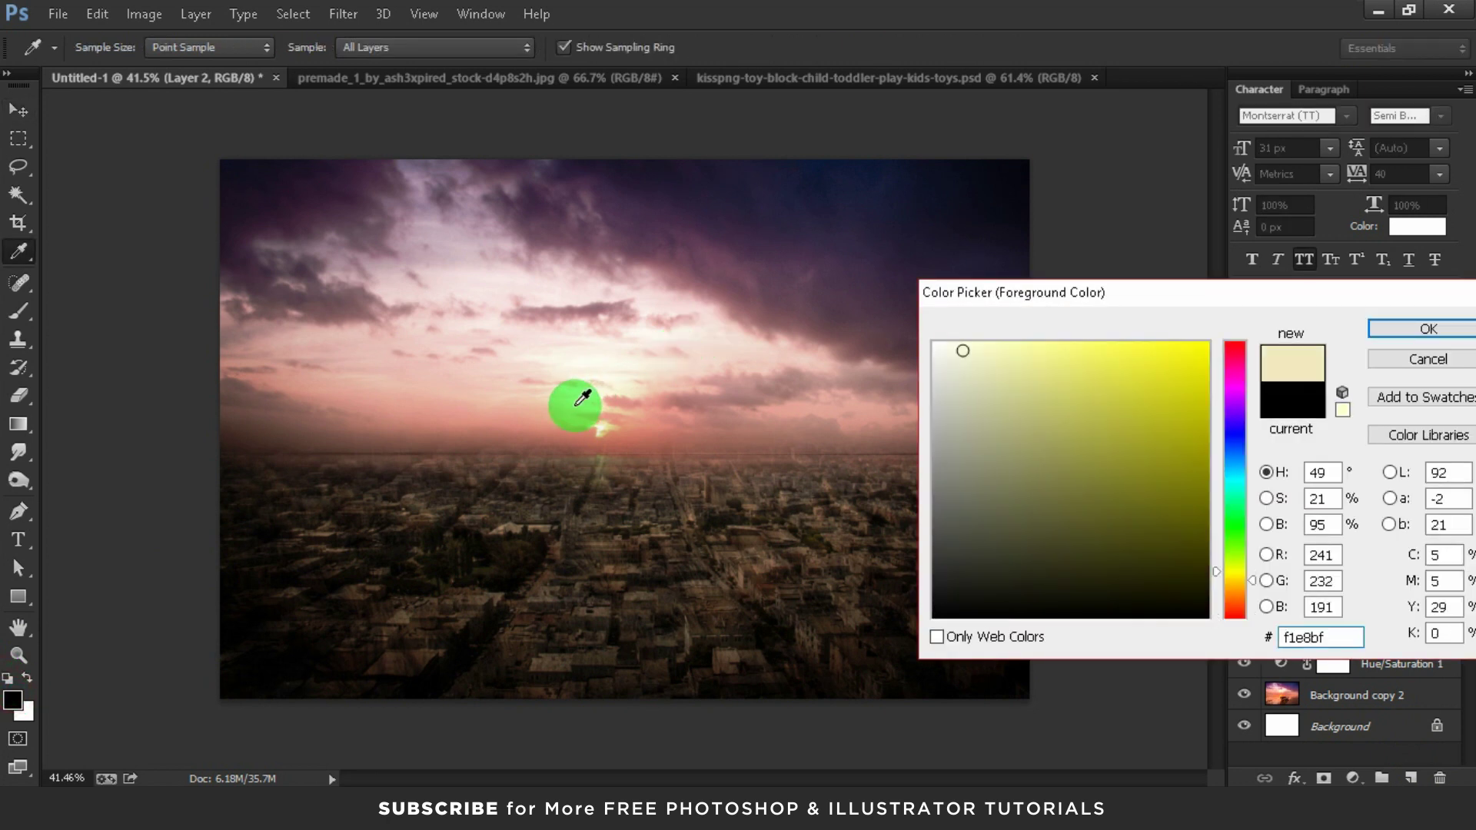
{"action": "left_click", "coordinate": [1402, 327]}
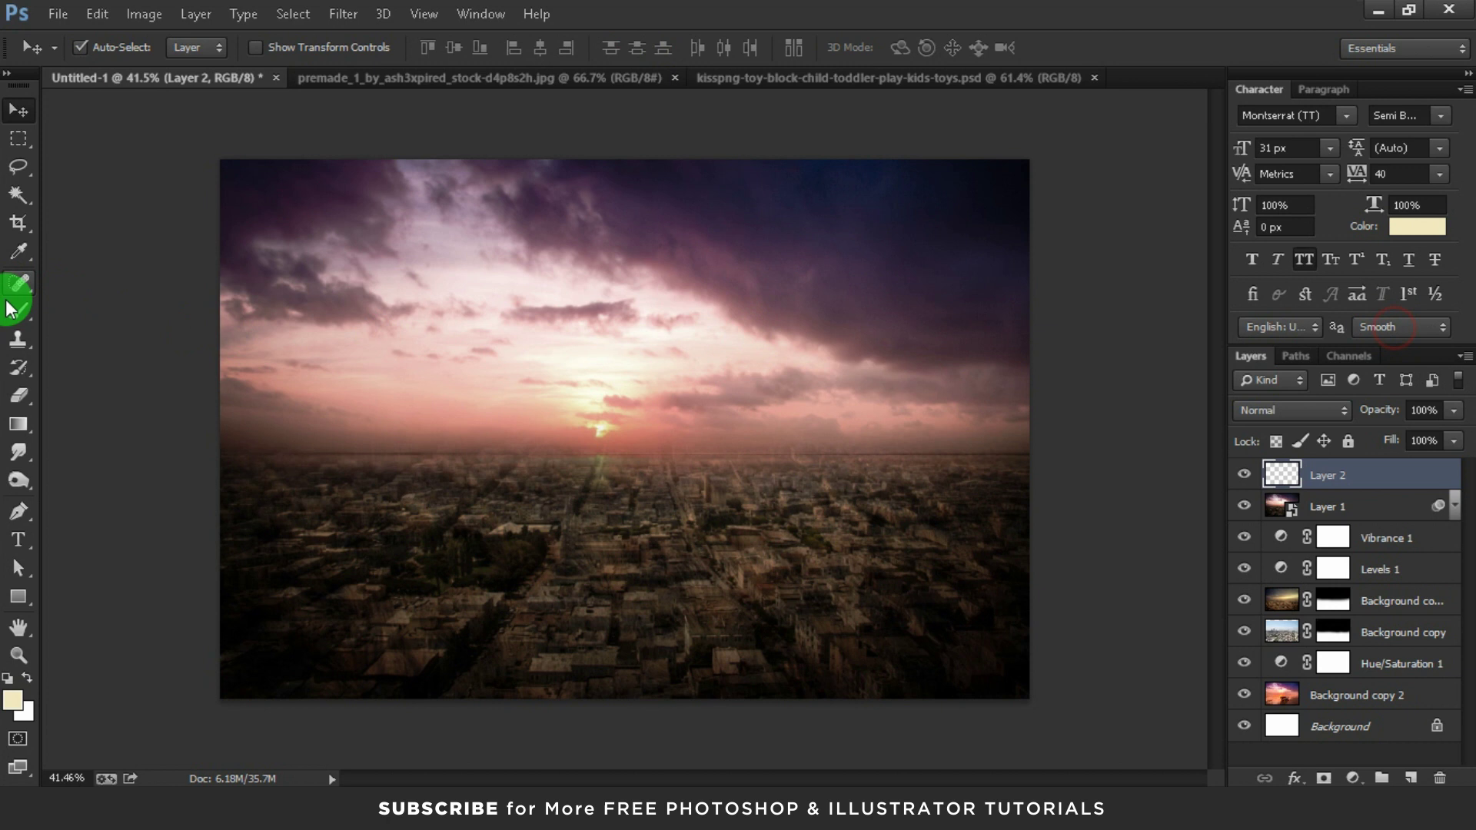
{"action": "left_click", "coordinate": [18, 311]}
{"action": "left_click_drag", "start_coordinate": [657, 421], "coordinate": [689, 415]}
{"action": "left_click", "coordinate": [621, 425]}
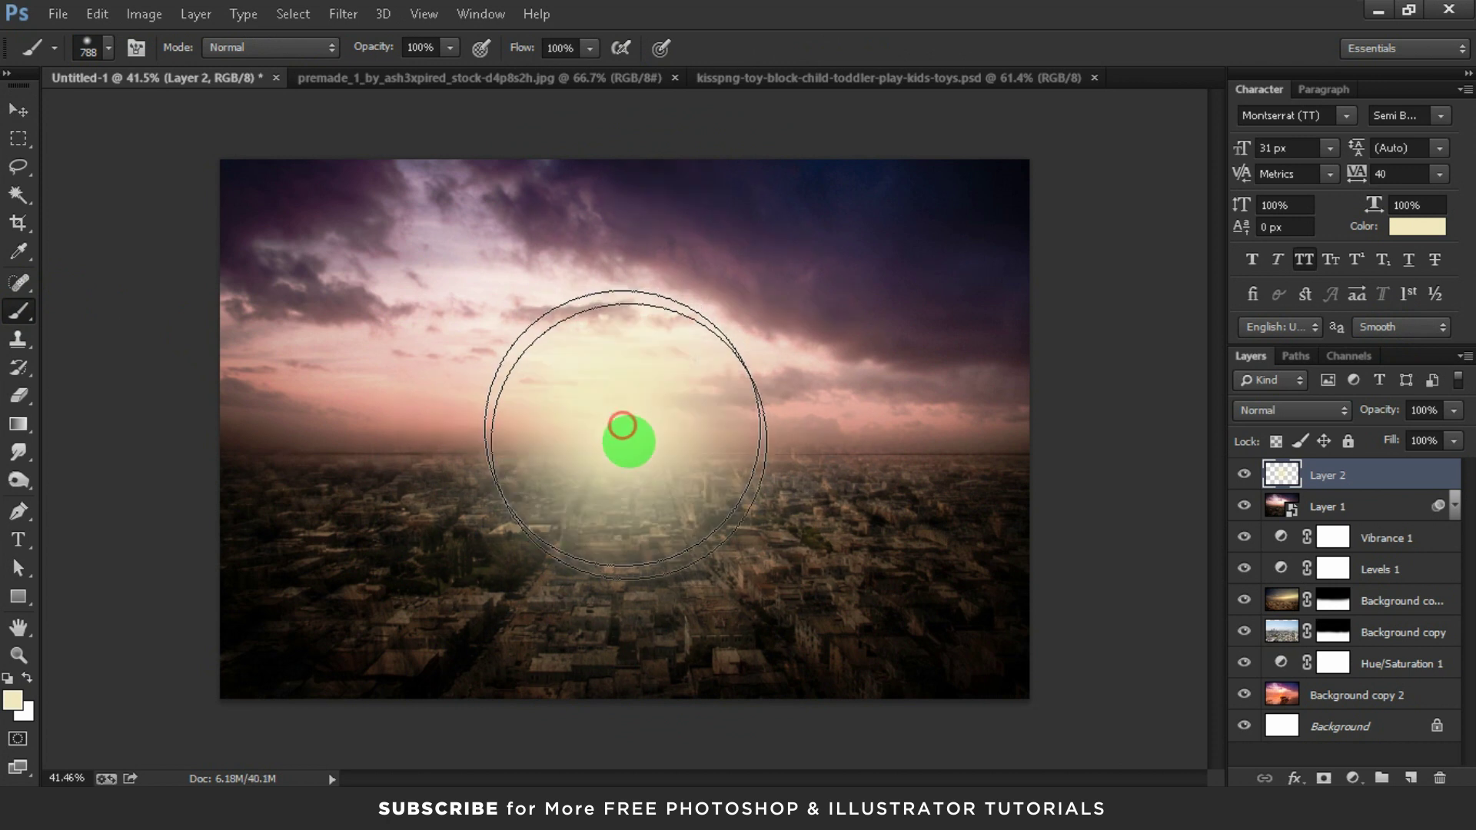
- Stretch the glow wider across the horizon, blend it in Overlay, and nudge it onto the sun
{"action": "key", "text": "v"}
{"action": "key", "text": "ctrl+t"}
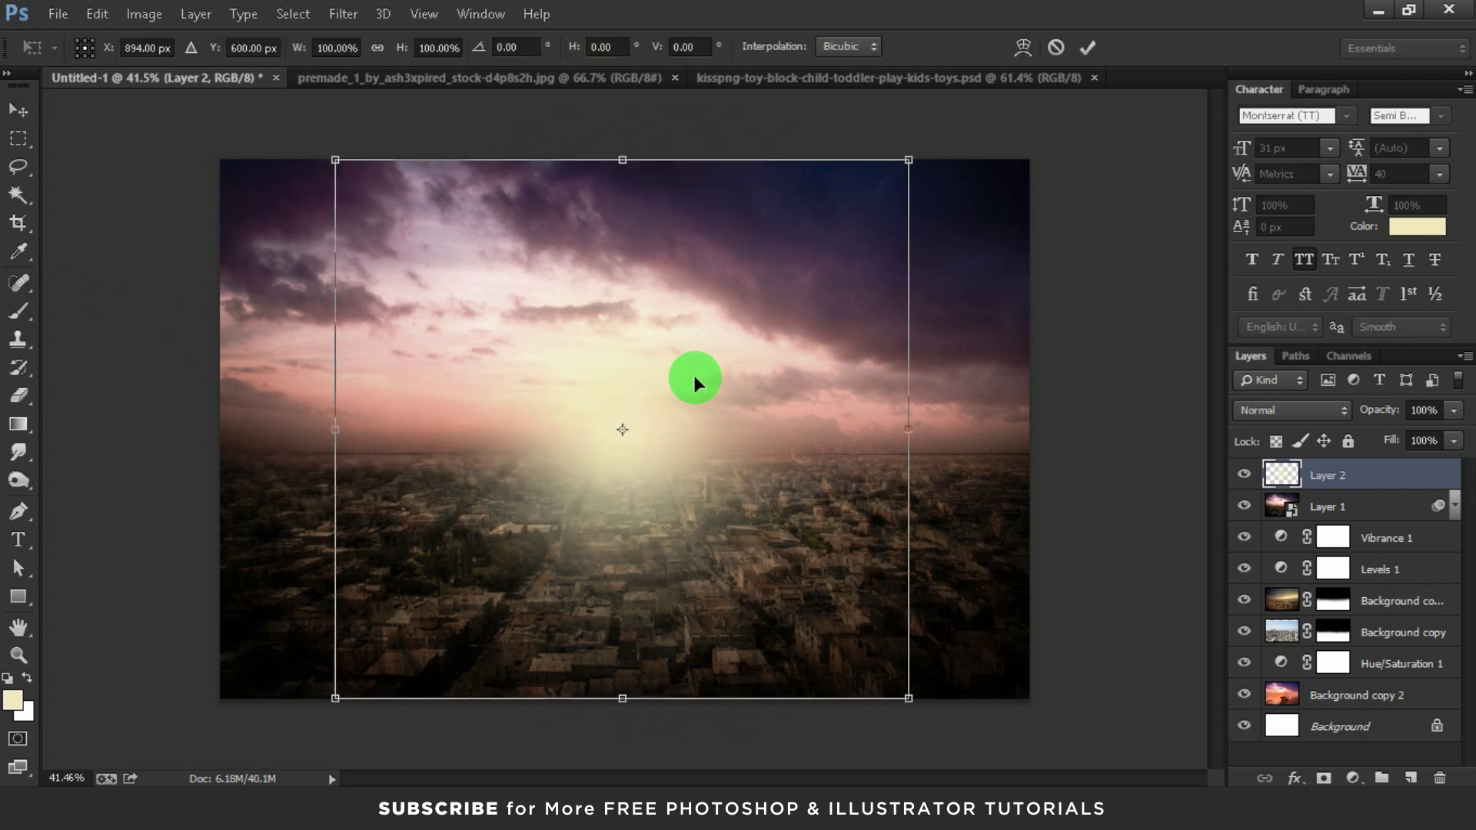
{"action": "left_click_drag", "start_coordinate": [907, 429], "coordinate": [1135, 429]}
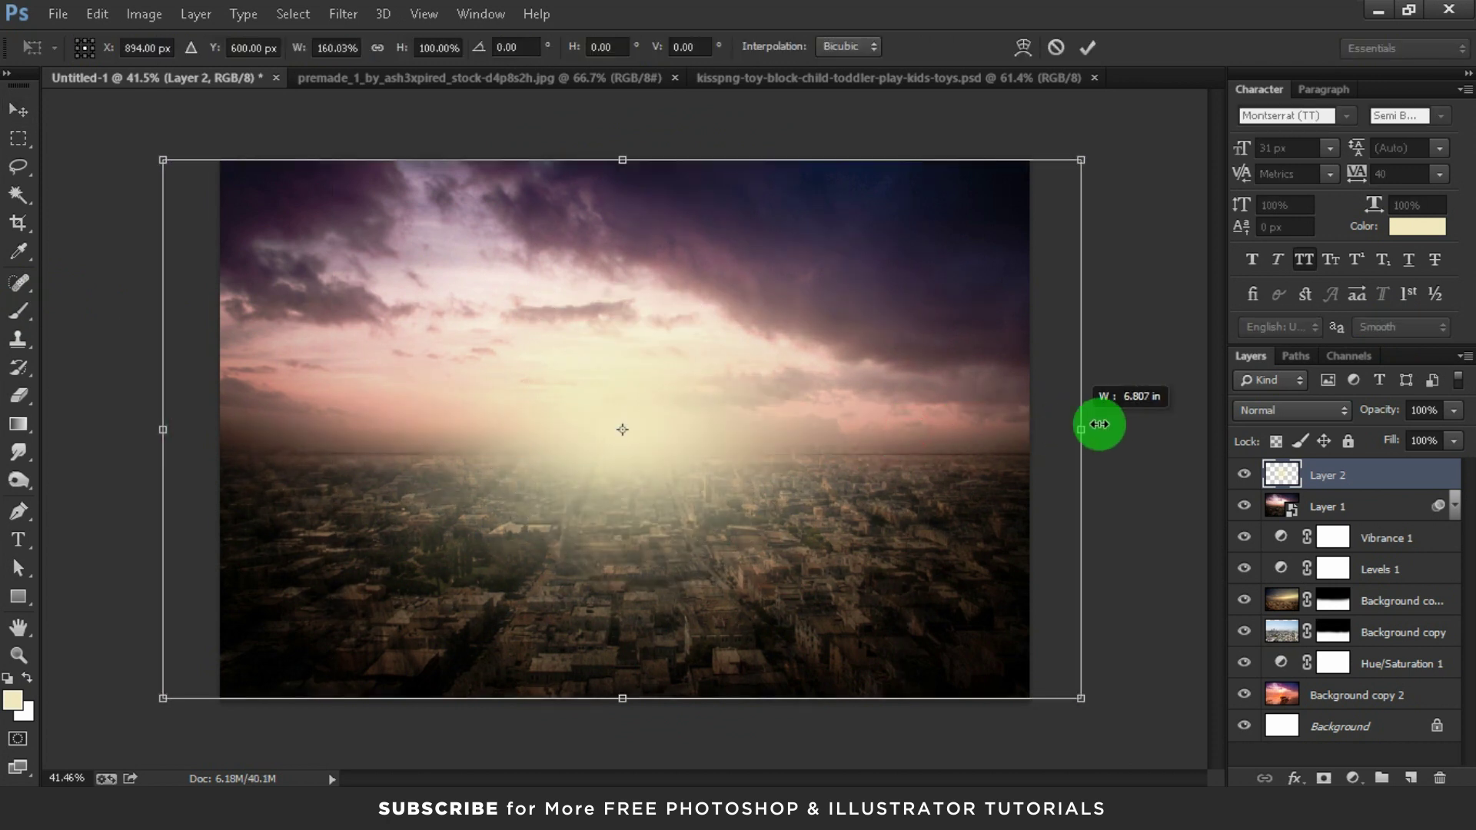
{"action": "left_click", "coordinate": [1076, 51]}
{"action": "left_click", "coordinate": [1291, 410]}
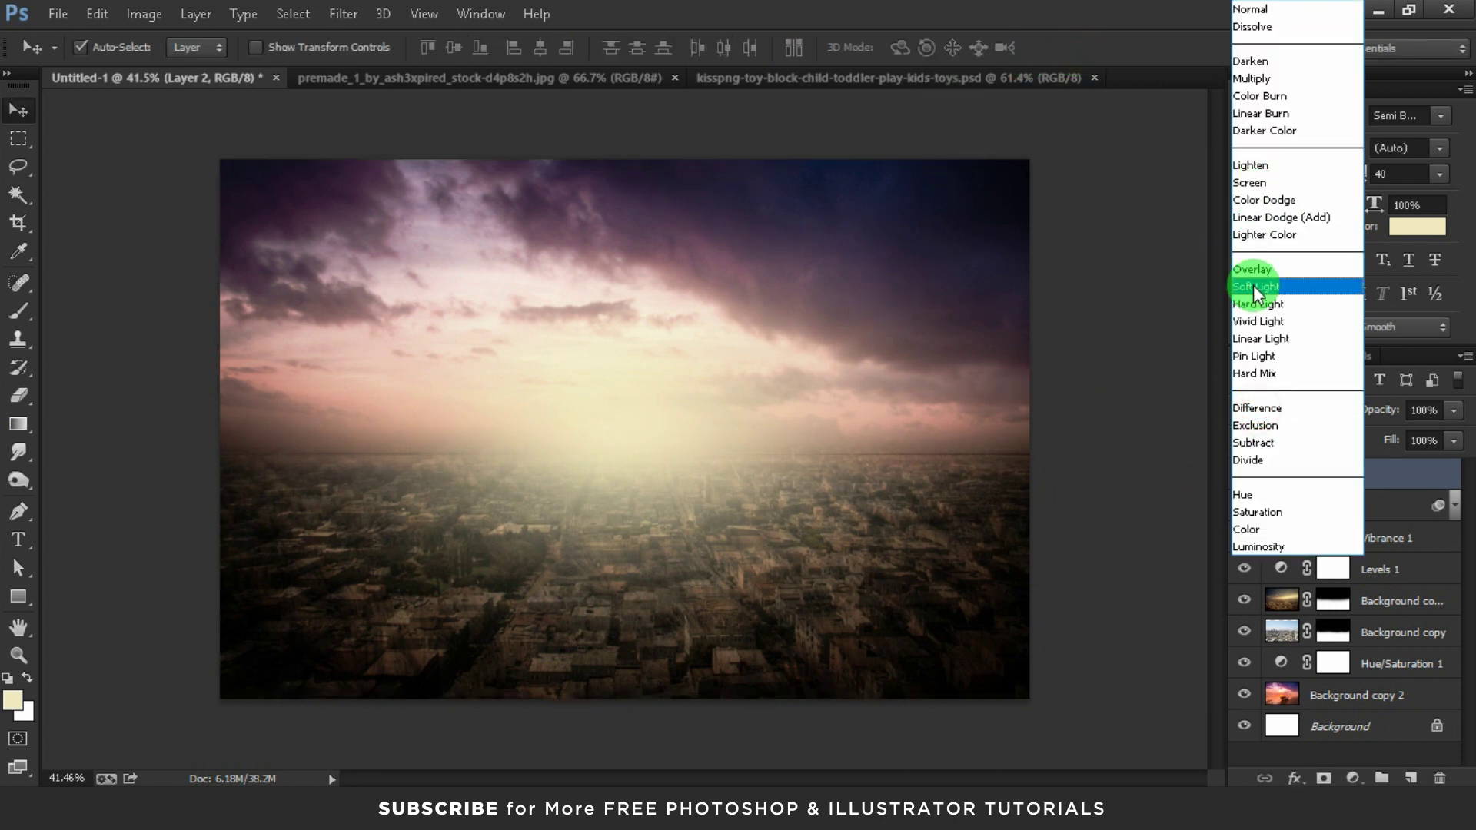
{"action": "left_click", "coordinate": [1252, 270]}
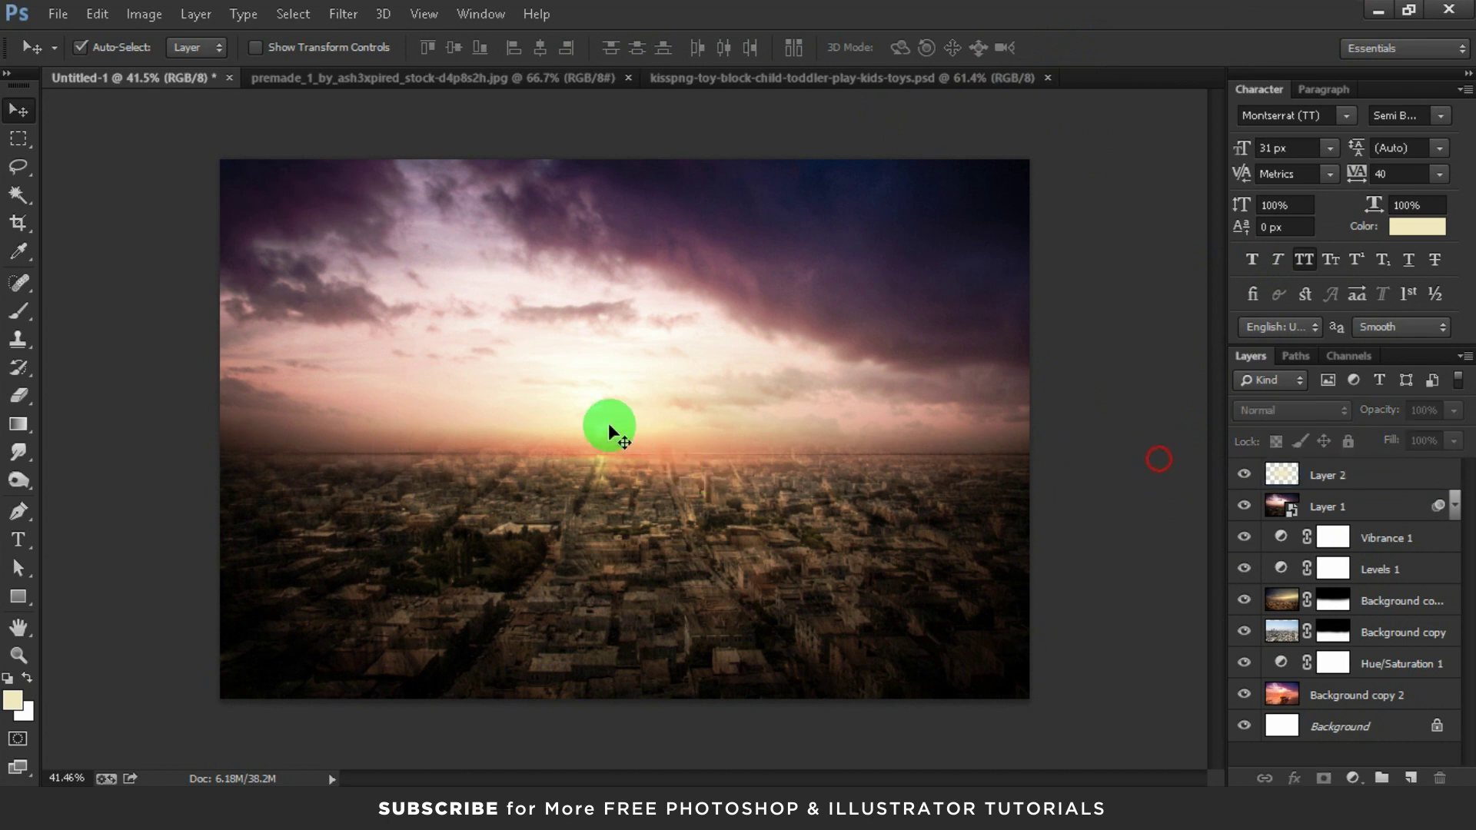
{"action": "left_click", "coordinate": [1242, 475]}
{"action": "left_click_drag", "start_coordinate": [642, 422], "coordinate": [641, 437]}
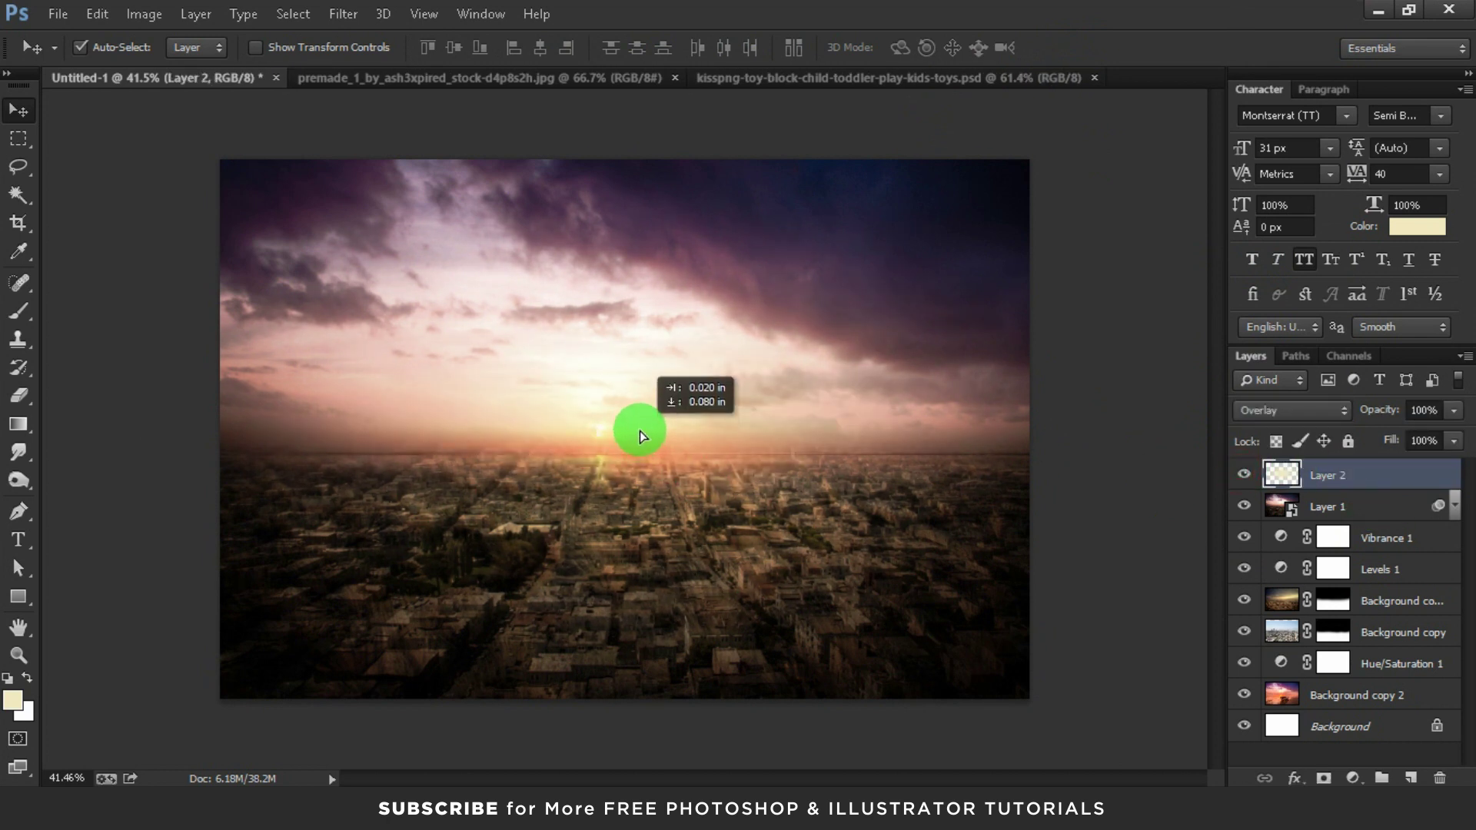
{"action": "left_click", "coordinate": [1060, 576]}
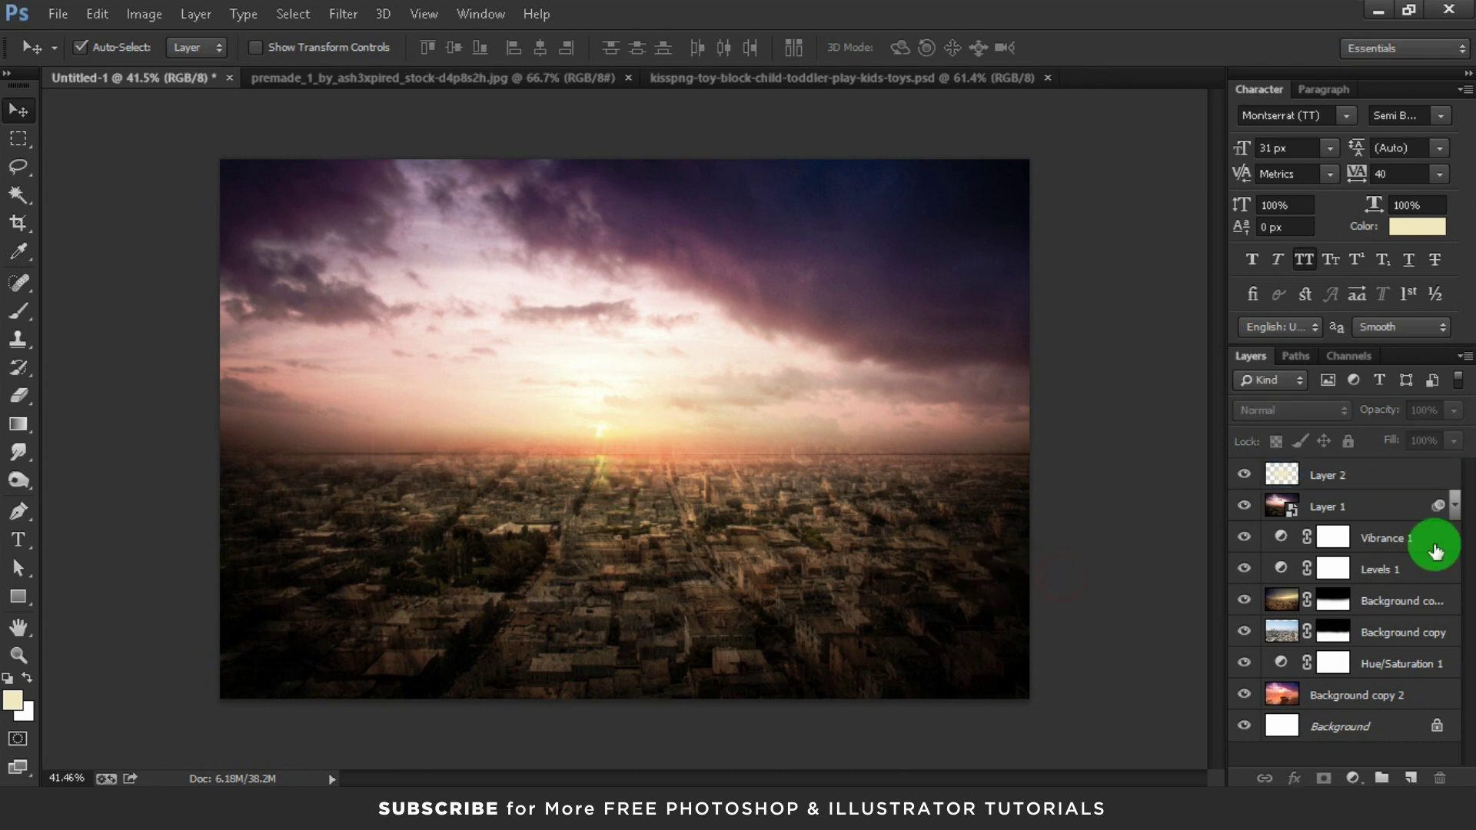
- Add Layer 3 above the glow and set a soft brush to about 6% opacity
{"action": "left_click", "coordinate": [1371, 470]}
{"action": "left_click", "coordinate": [1413, 777]}
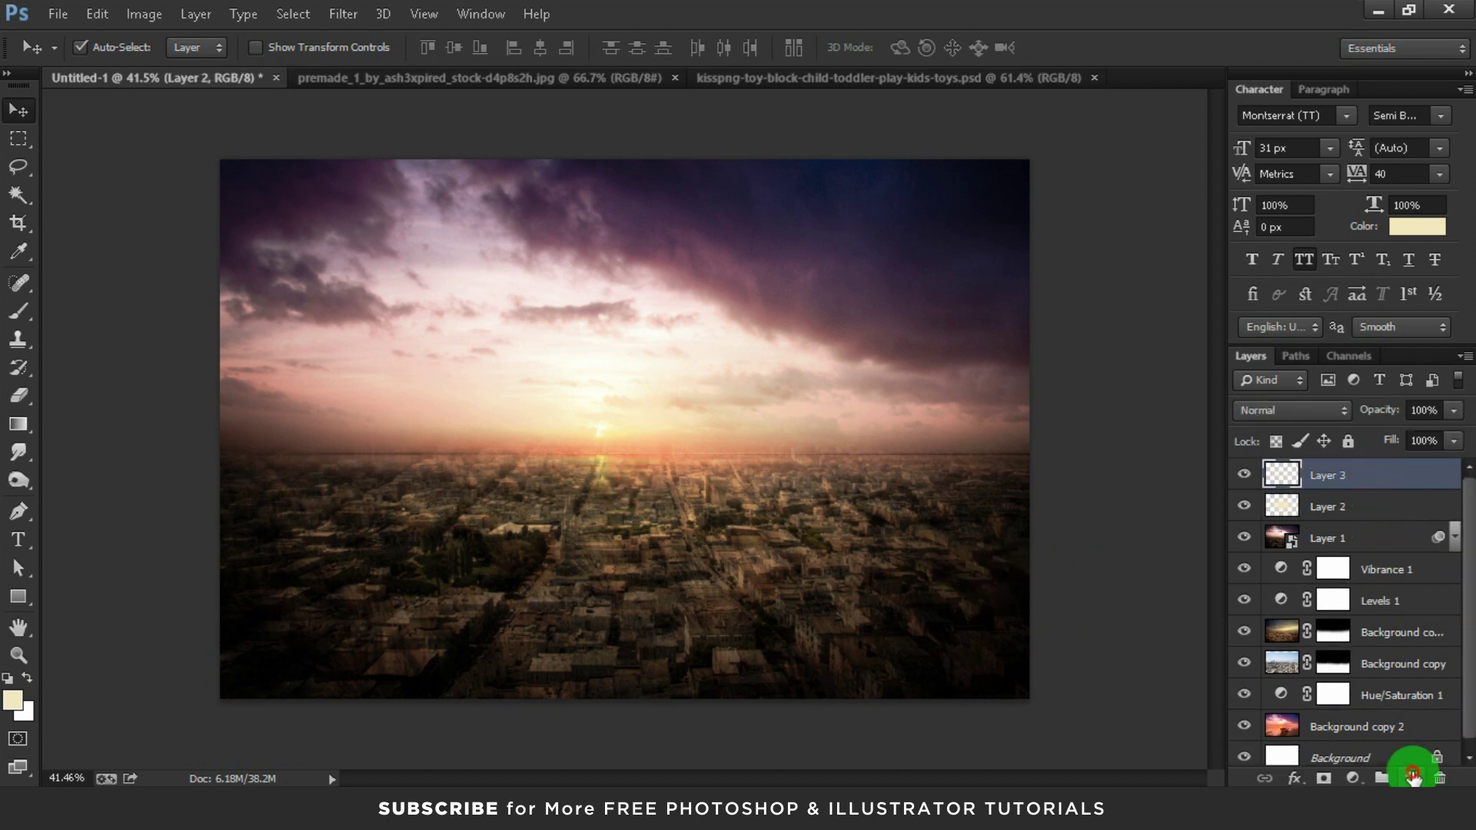
{"action": "key", "text": "b"}
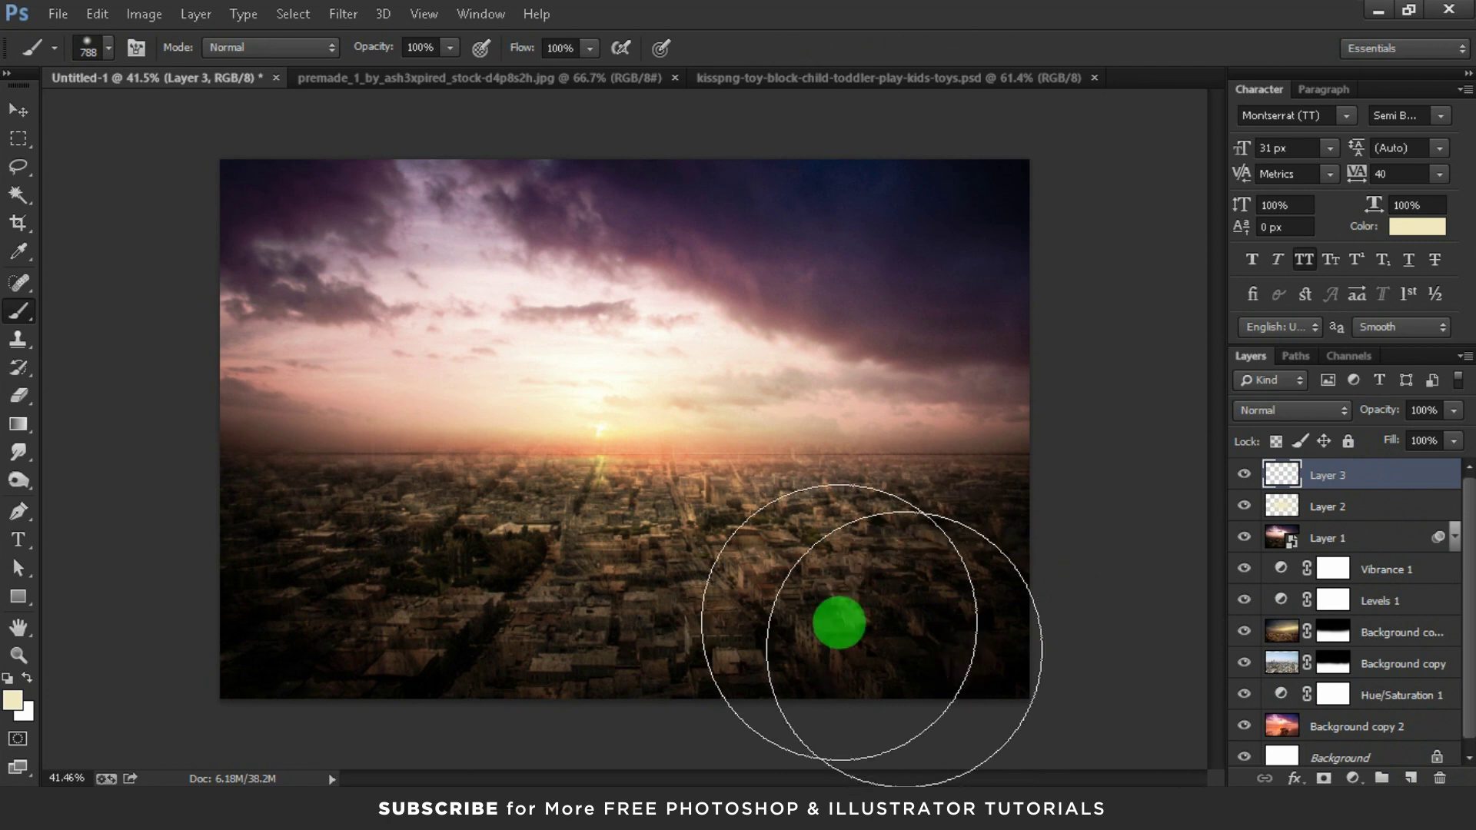
{"action": "left_click_drag", "start_coordinate": [636, 433], "coordinate": [607, 440]}
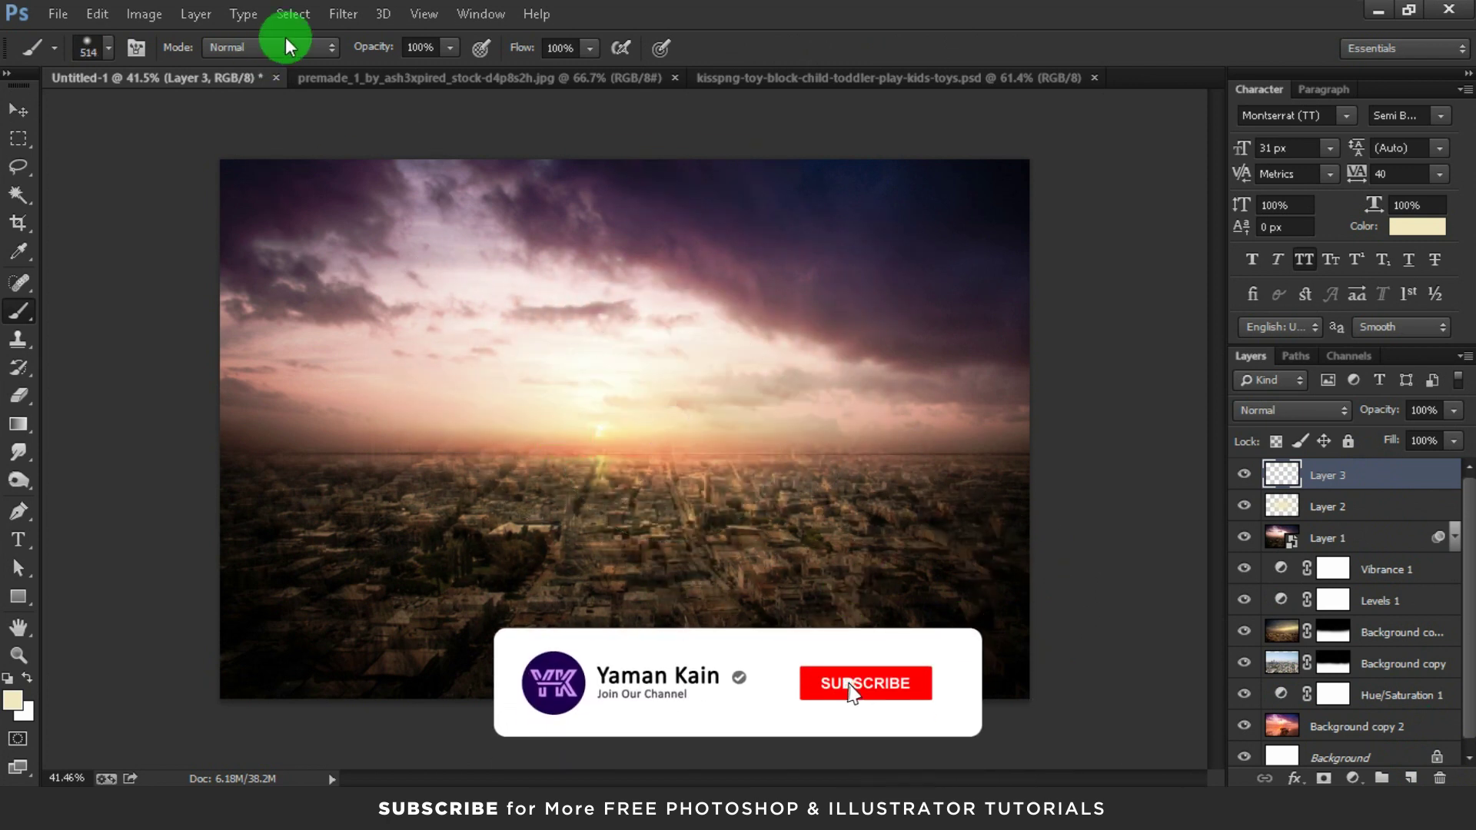
{"action": "mouse_move", "coordinate": [374, 47]}
{"action": "left_mouse_down"}
{"action": "mouse_move", "coordinate": [336, 56]}
{"action": "mouse_move", "coordinate": [368, 52]}
{"action": "left_mouse_up"}
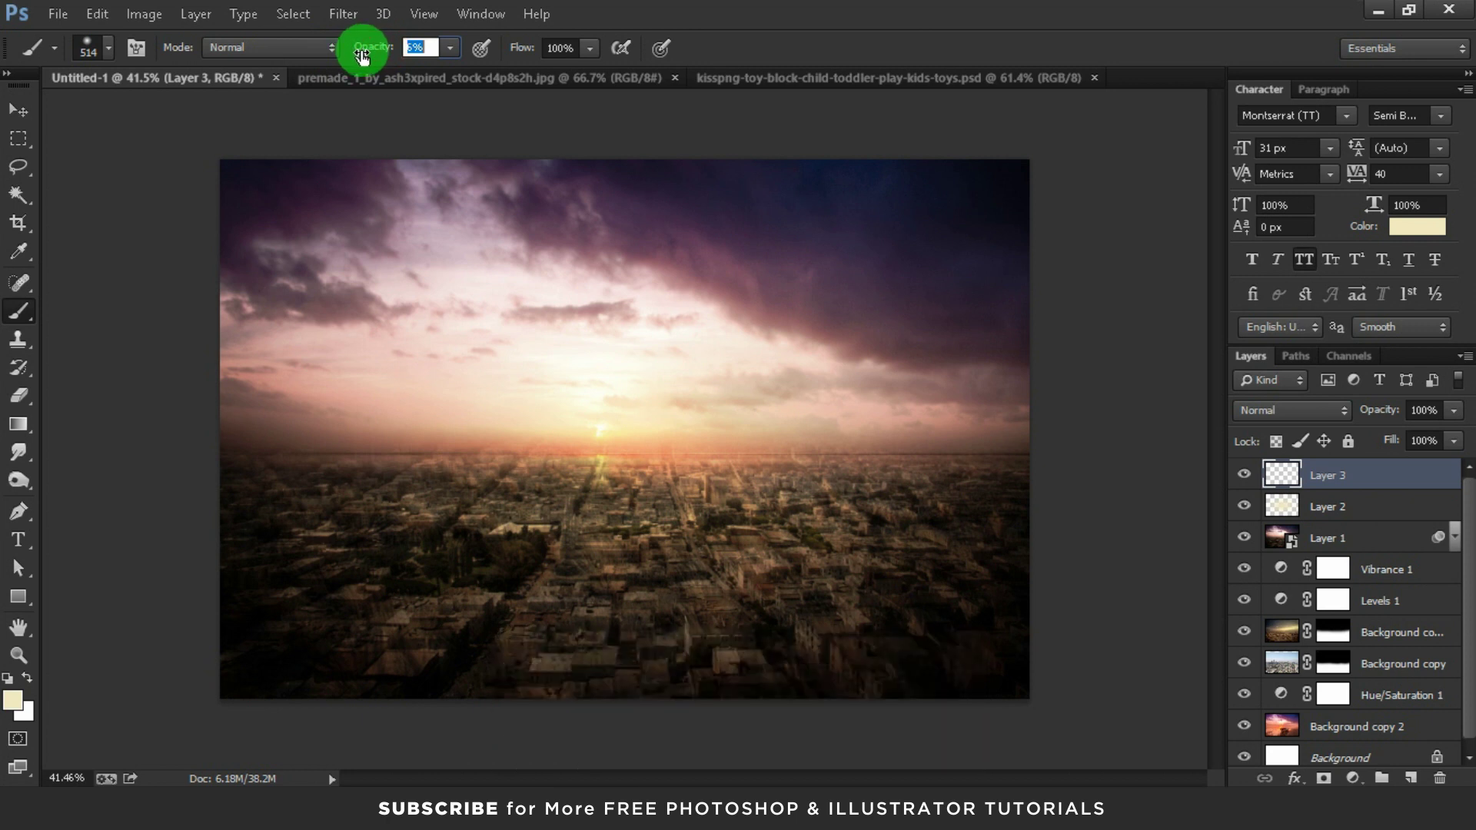
{"action": "left_click_drag", "start_coordinate": [358, 54], "coordinate": [364, 54]}
- Paint faint cream light over the sky and onto the sun, toggling Layer 3 to compare
{"action": "mouse_move", "coordinate": [750, 487]}
{"action": "left_mouse_down"}
{"action": "mouse_move", "coordinate": [976, 463]}
{"action": "mouse_move", "coordinate": [777, 418]}
{"action": "left_mouse_up"}
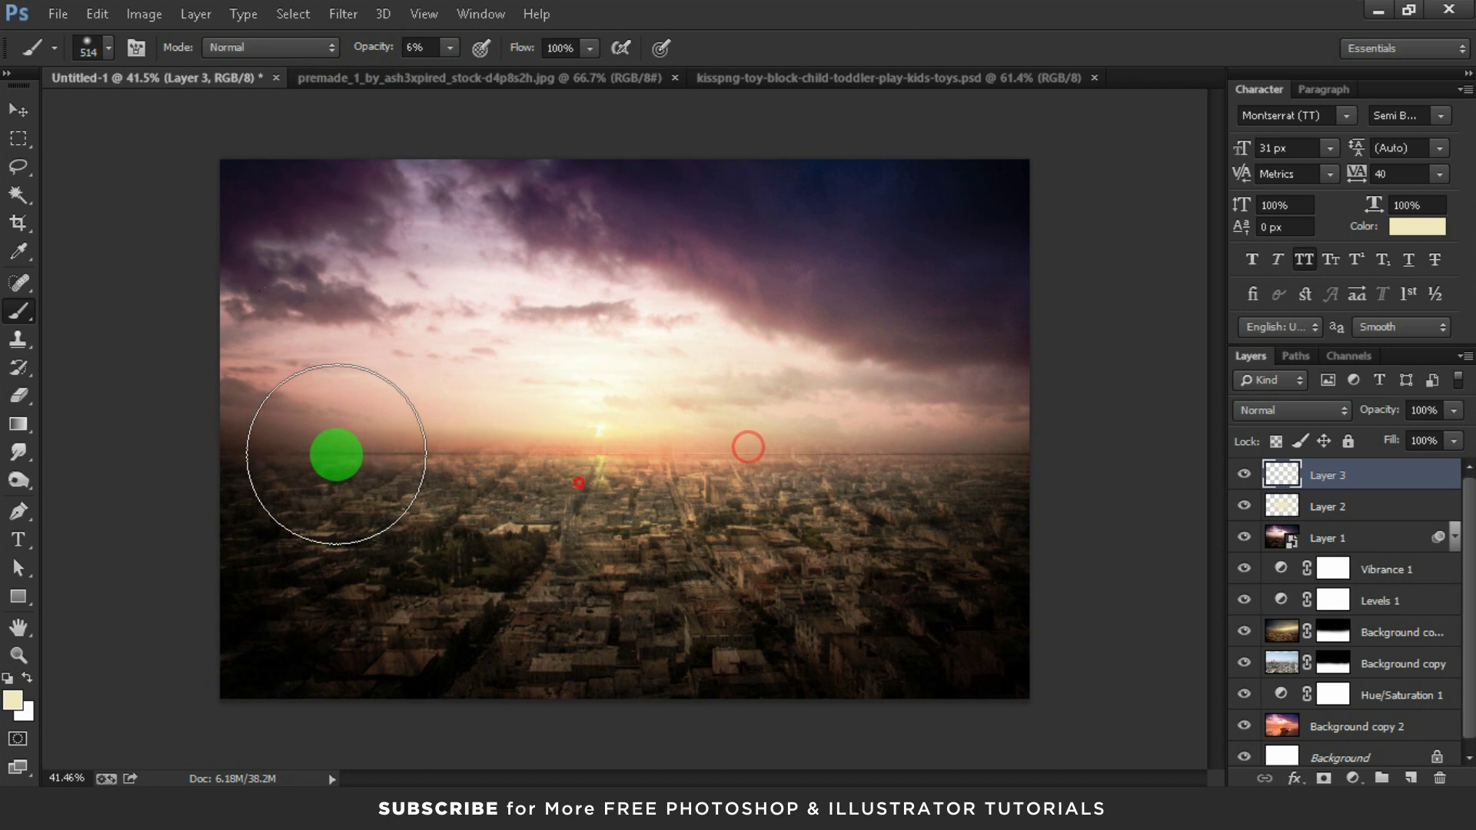
{"action": "mouse_move", "coordinate": [777, 417]}
{"action": "left_mouse_down"}
{"action": "mouse_move", "coordinate": [352, 383]}
{"action": "mouse_move", "coordinate": [649, 431]}
{"action": "left_mouse_up"}
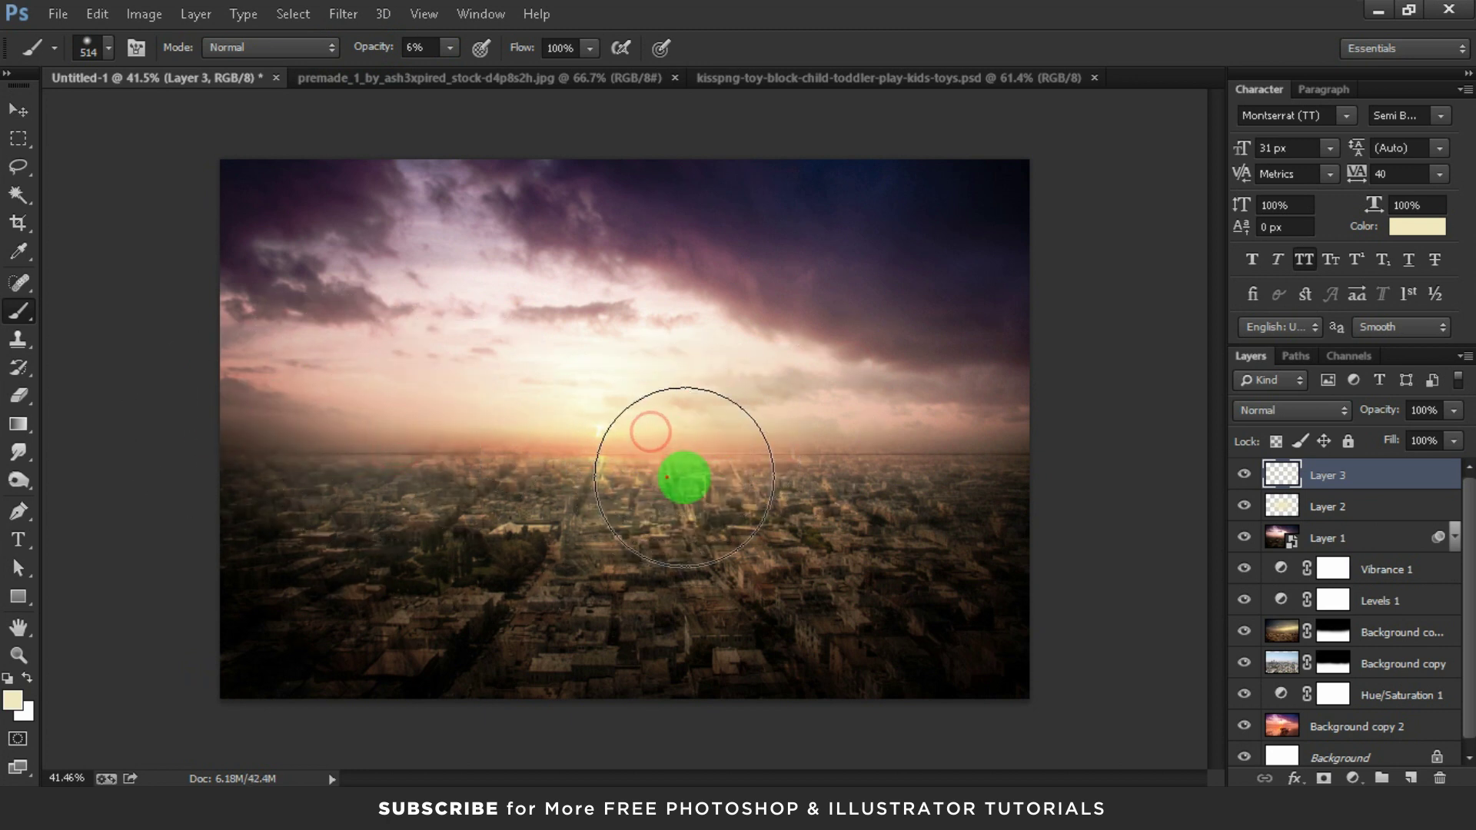
{"action": "left_click", "coordinate": [1261, 476]}
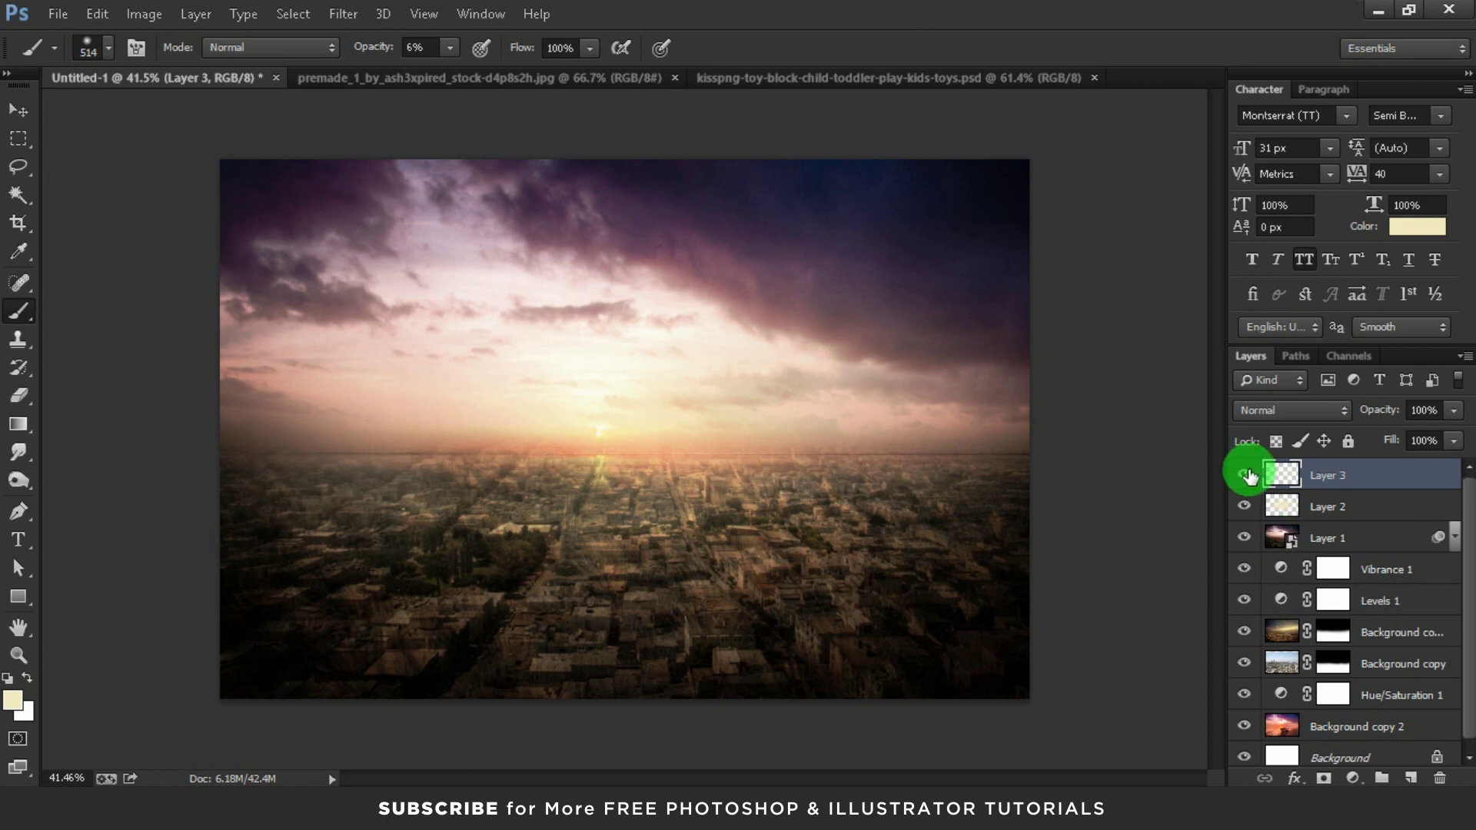
{"action": "left_click", "coordinate": [1245, 475]}
{"action": "left_click", "coordinate": [1245, 475]}
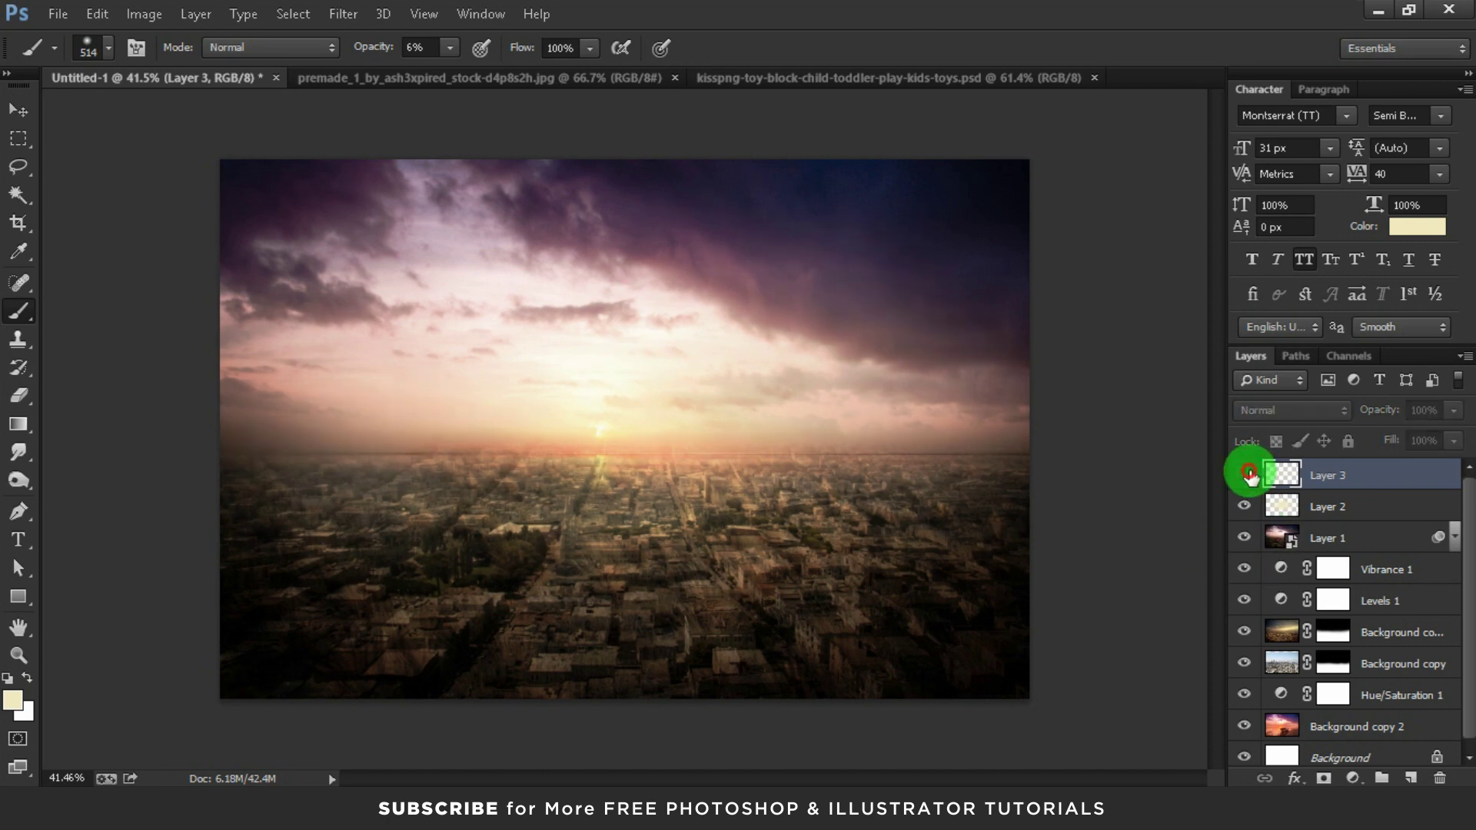
{"action": "left_click", "coordinate": [1245, 474]}
{"action": "left_click", "coordinate": [601, 446]}
{"action": "left_click", "coordinate": [1243, 475]}
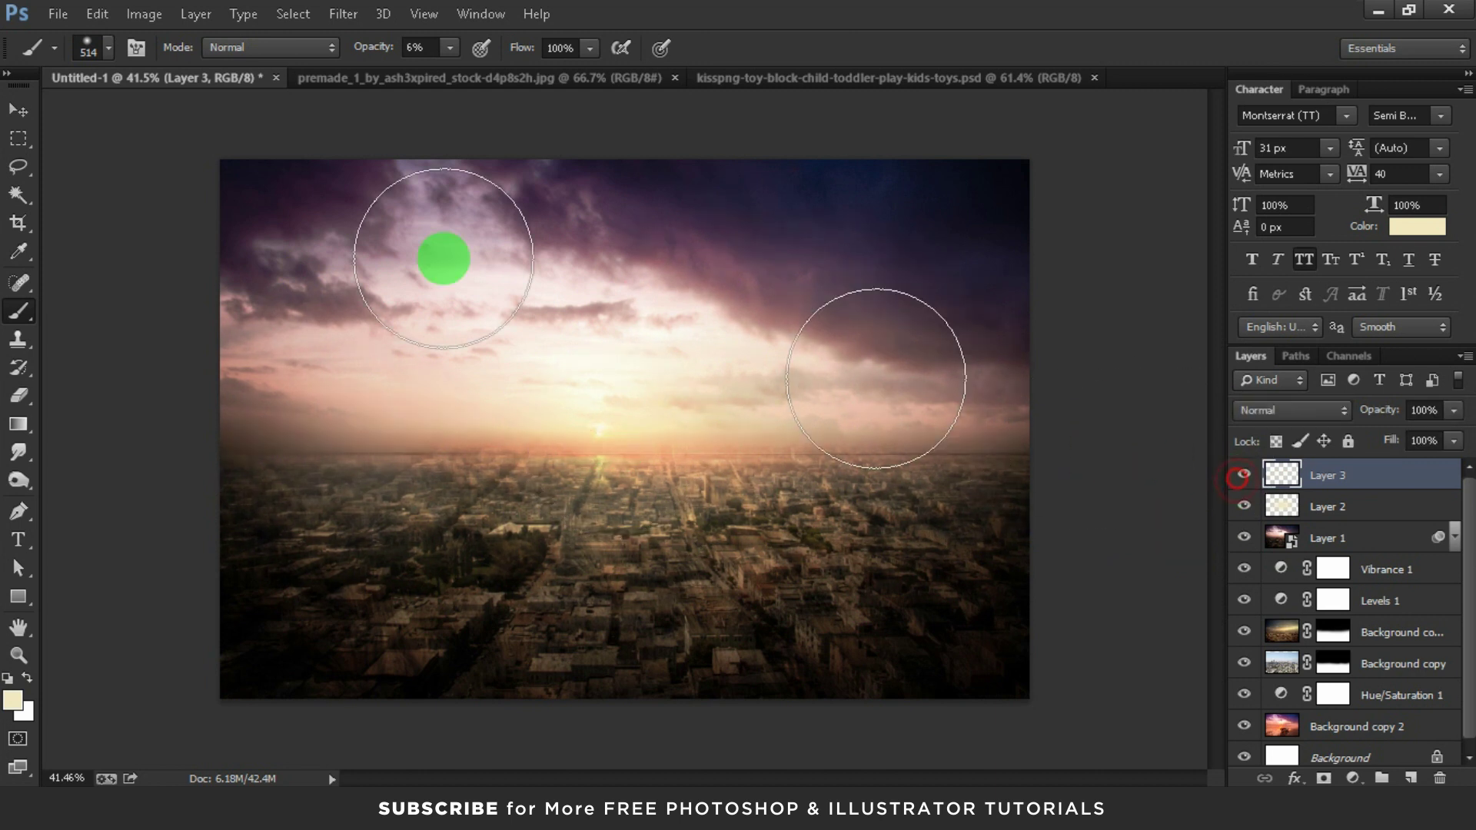
- Reselect Layer 3 with the Move tool and bring up the premade_1 grass-field photo
{"action": "left_click", "coordinate": [21, 114]}
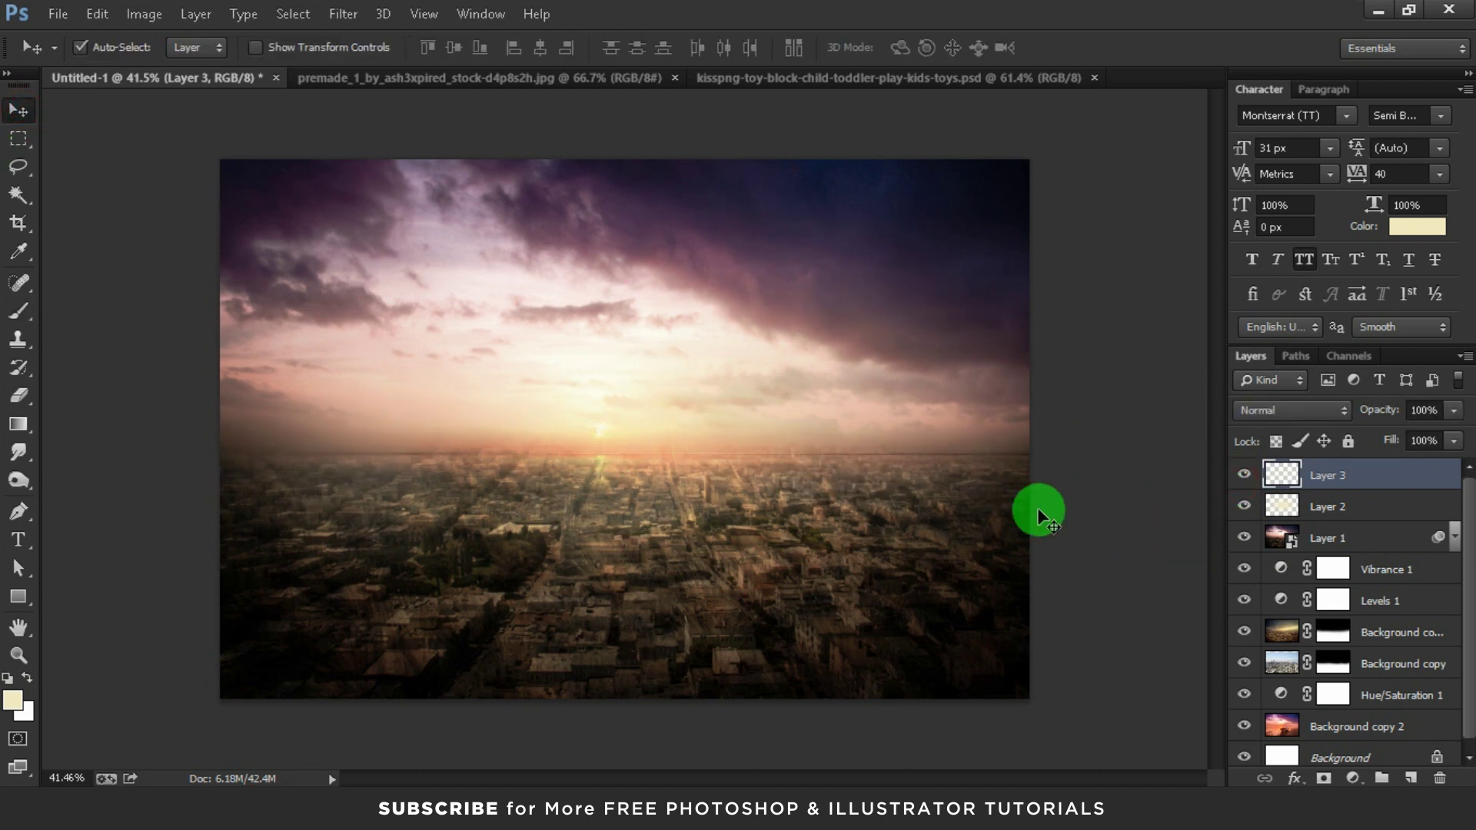
{"action": "left_click", "coordinate": [1071, 522]}
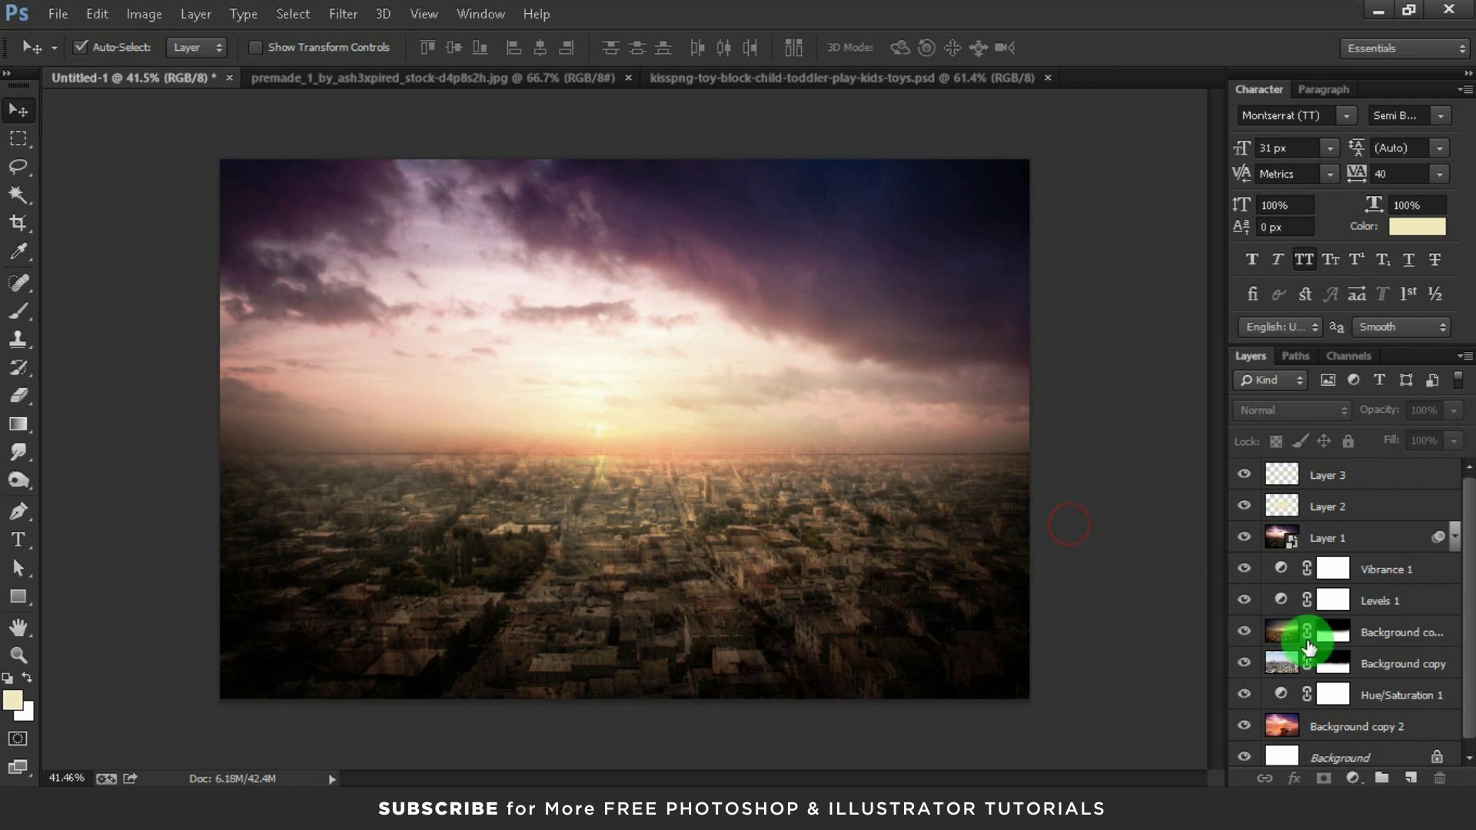
{"action": "left_click", "coordinate": [1375, 481]}
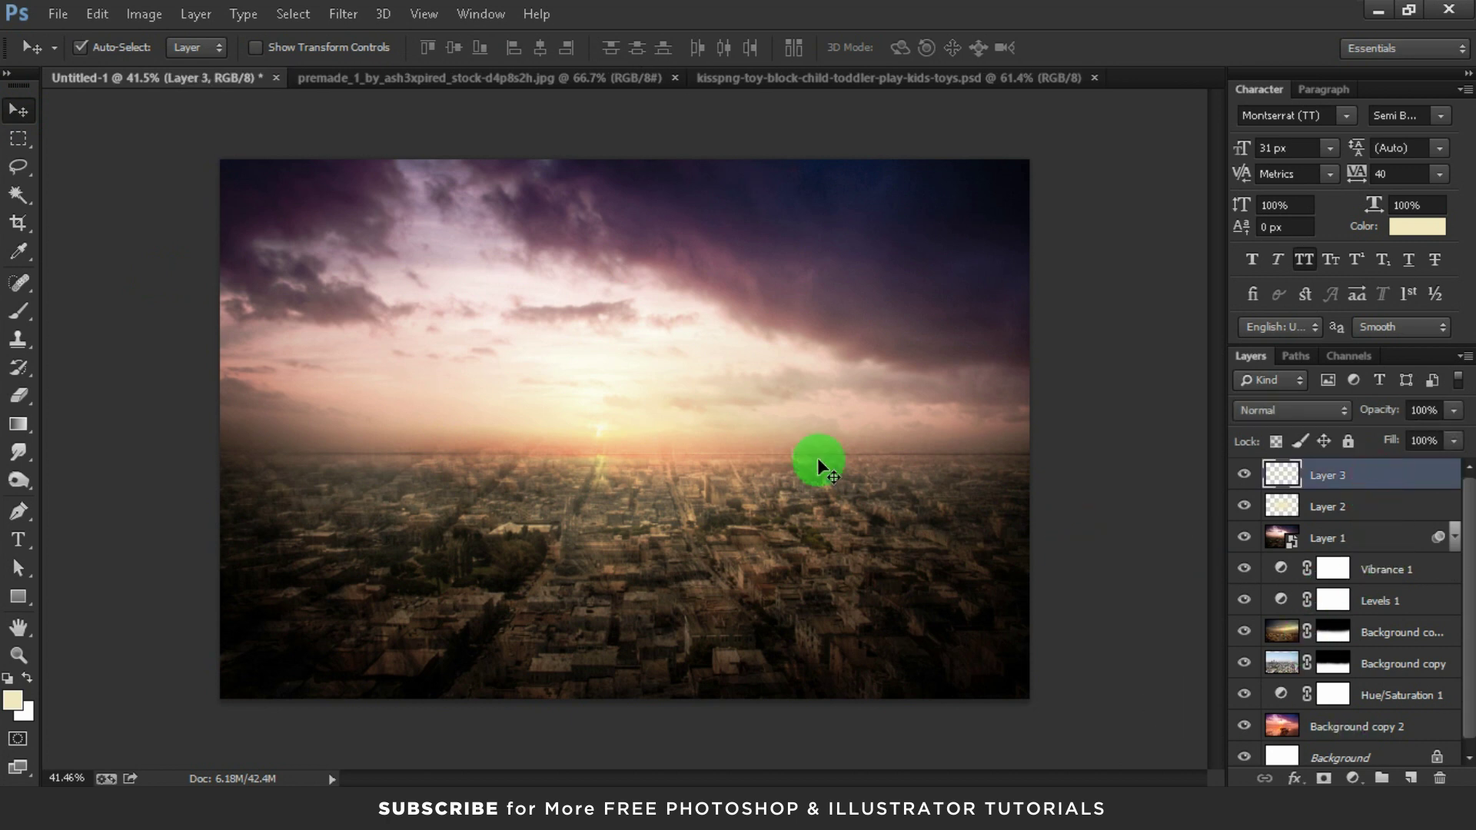
{"action": "left_click", "coordinate": [529, 77]}
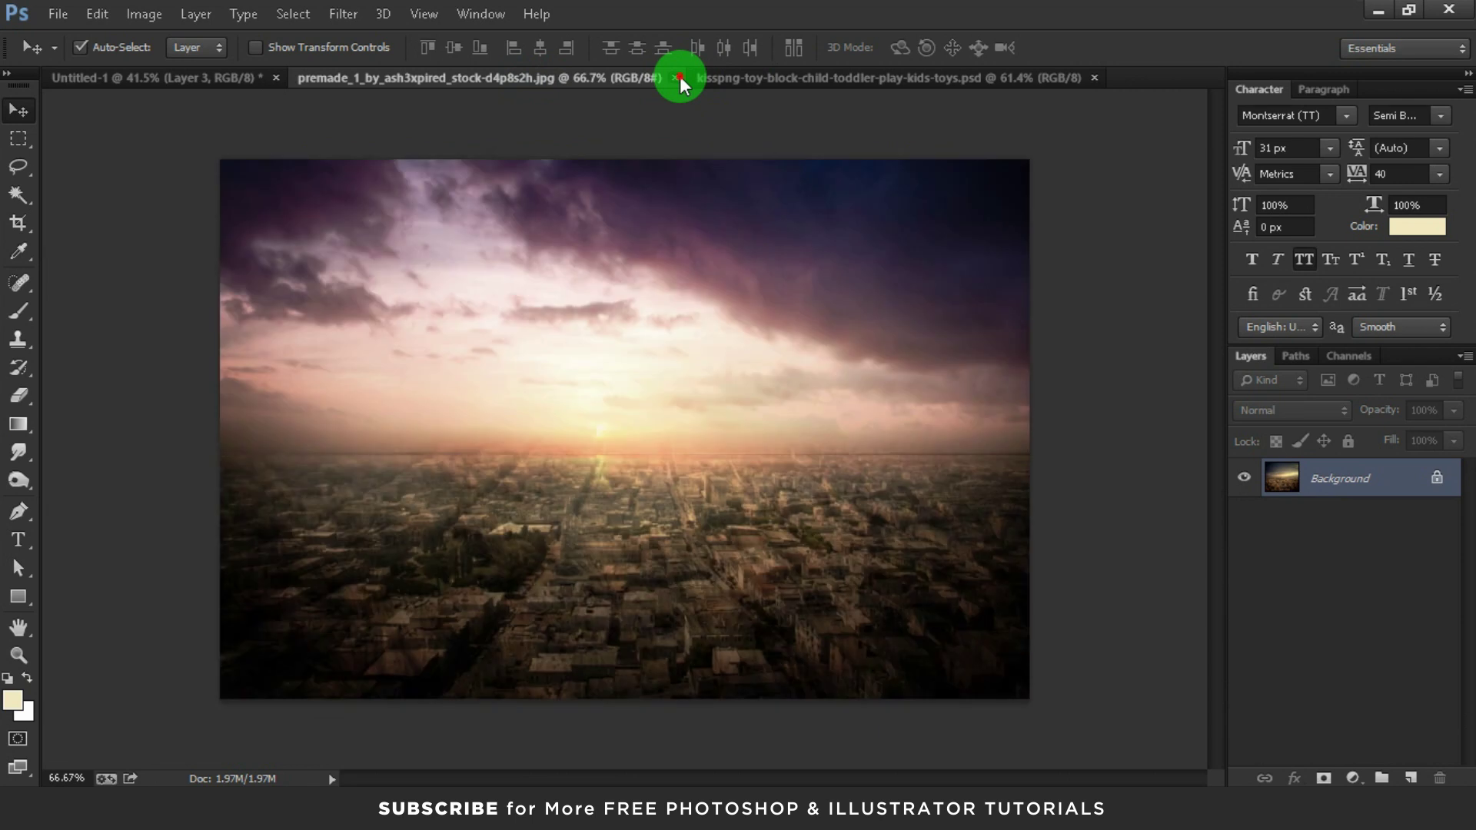
- Duplicate the toddler cut-out layer from its document into the Untitled-1 composite
{"action": "left_click", "coordinate": [678, 78]}
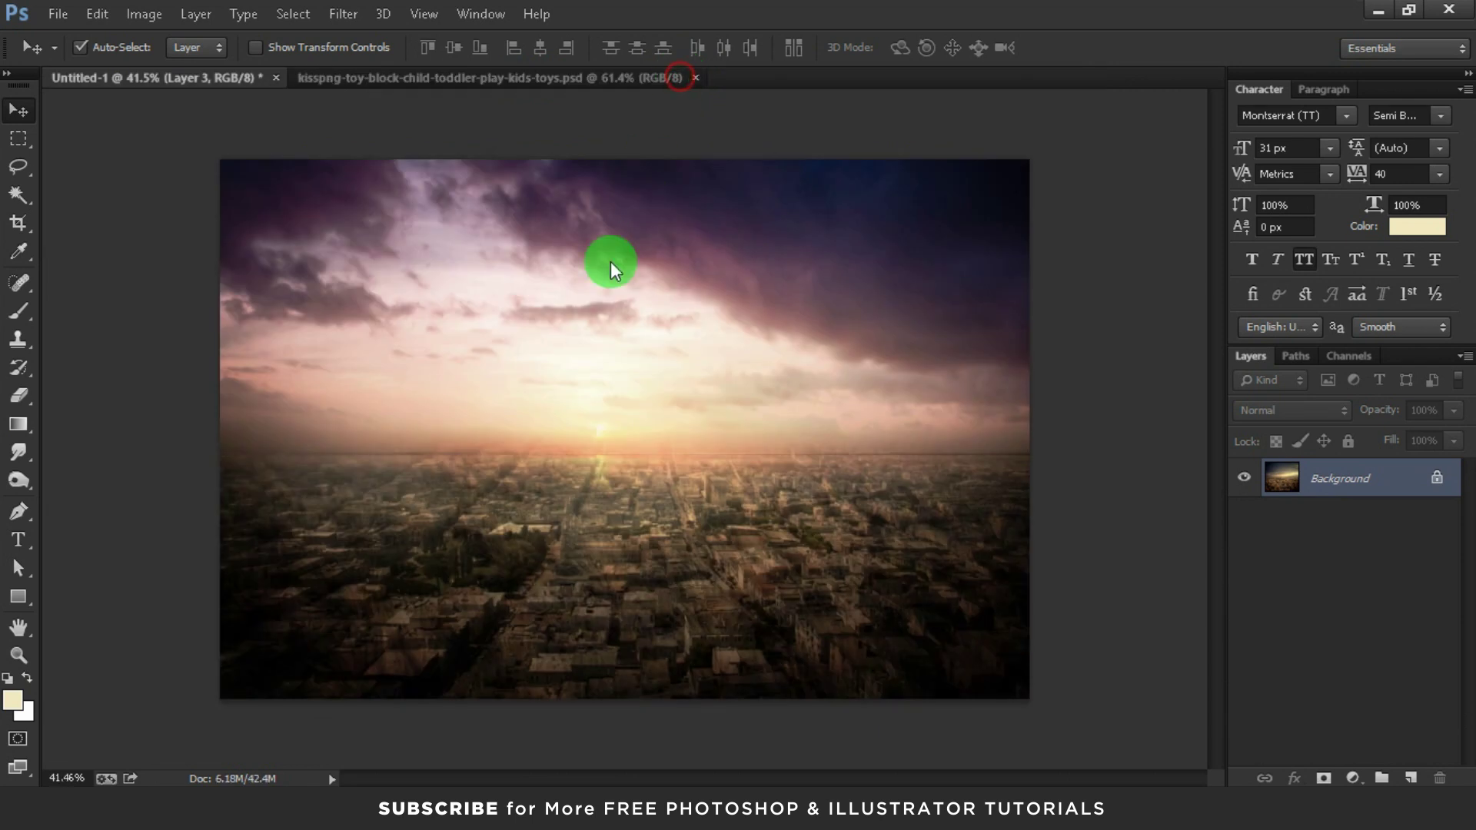
{"action": "left_click", "coordinate": [639, 77]}
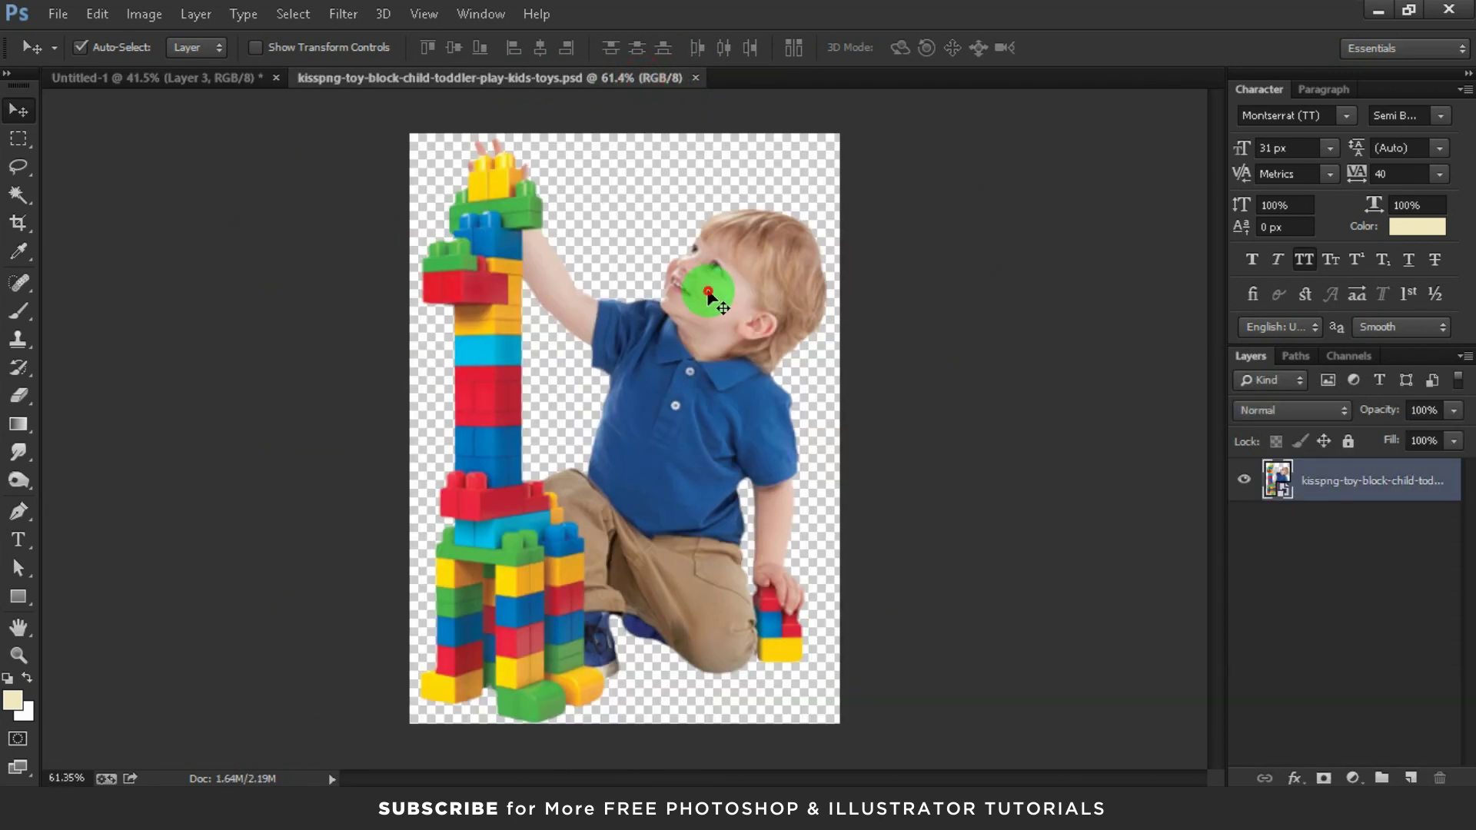
{"action": "left_click", "coordinate": [1405, 510]}
{"action": "right_click", "coordinate": [1405, 510]}
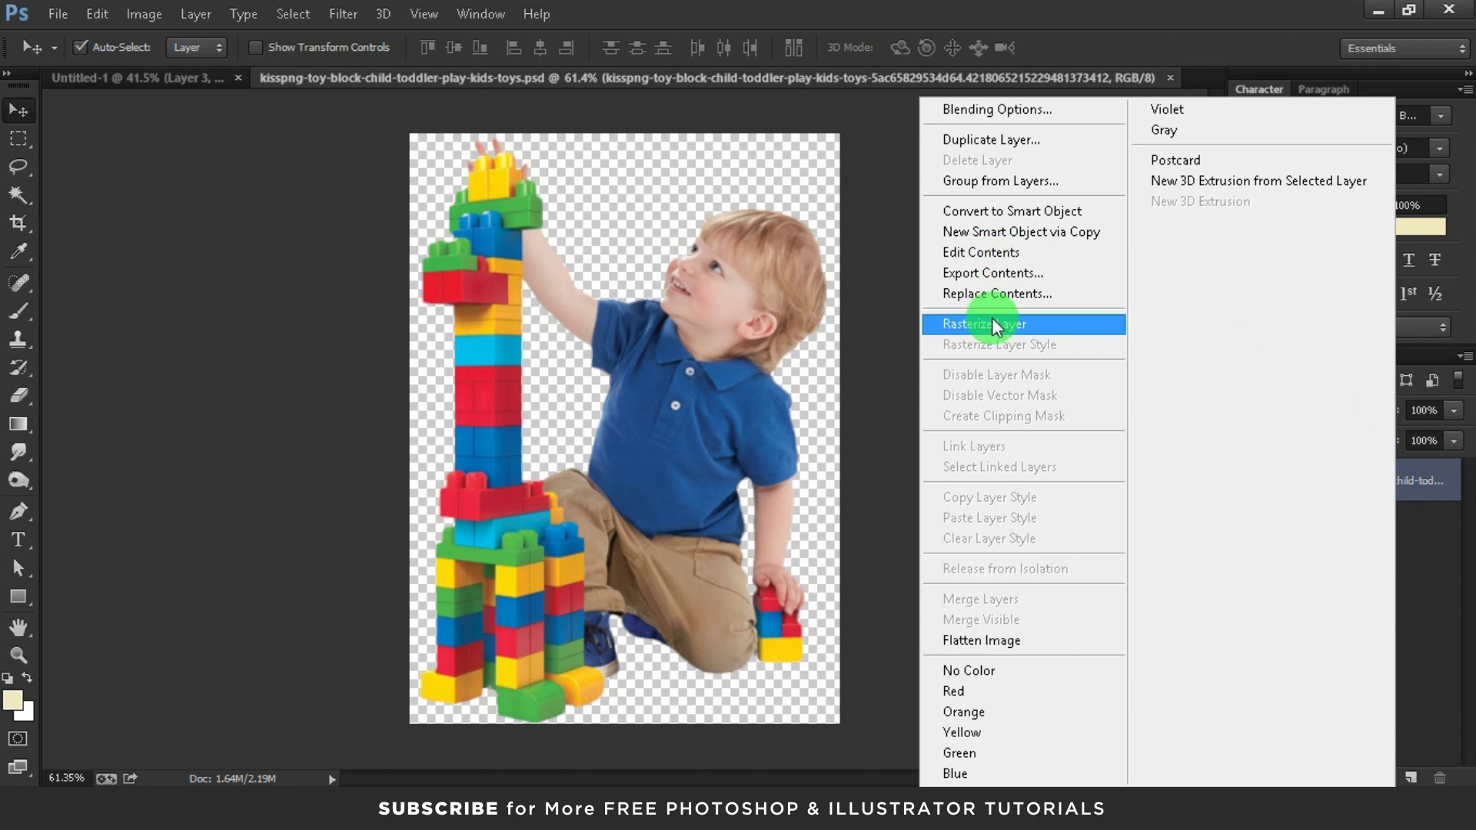
{"action": "left_click", "coordinate": [1023, 139]}
{"action": "left_click", "coordinate": [716, 323]}
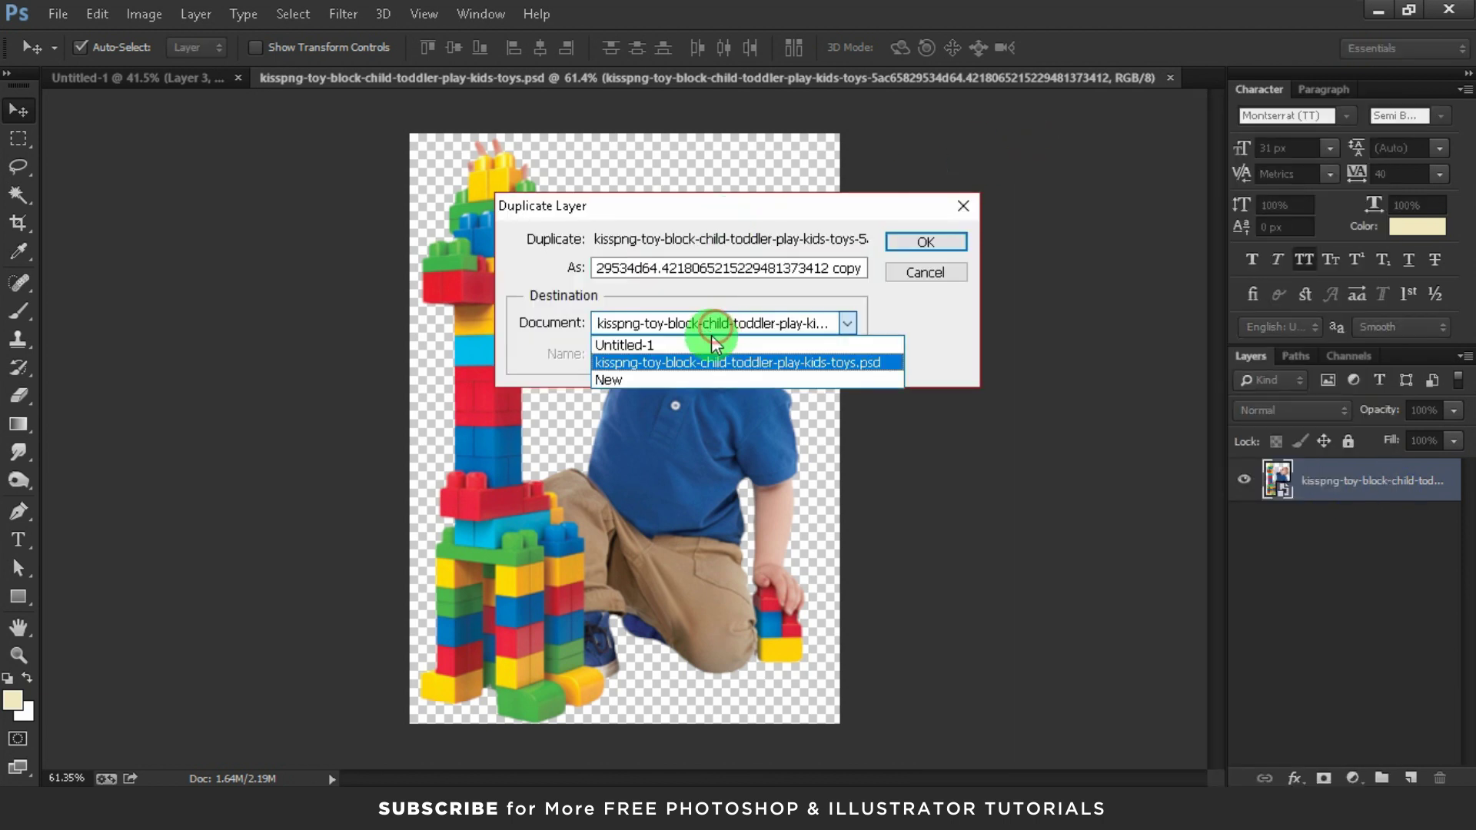
{"action": "left_click", "coordinate": [711, 342]}
{"action": "left_click", "coordinate": [925, 245]}
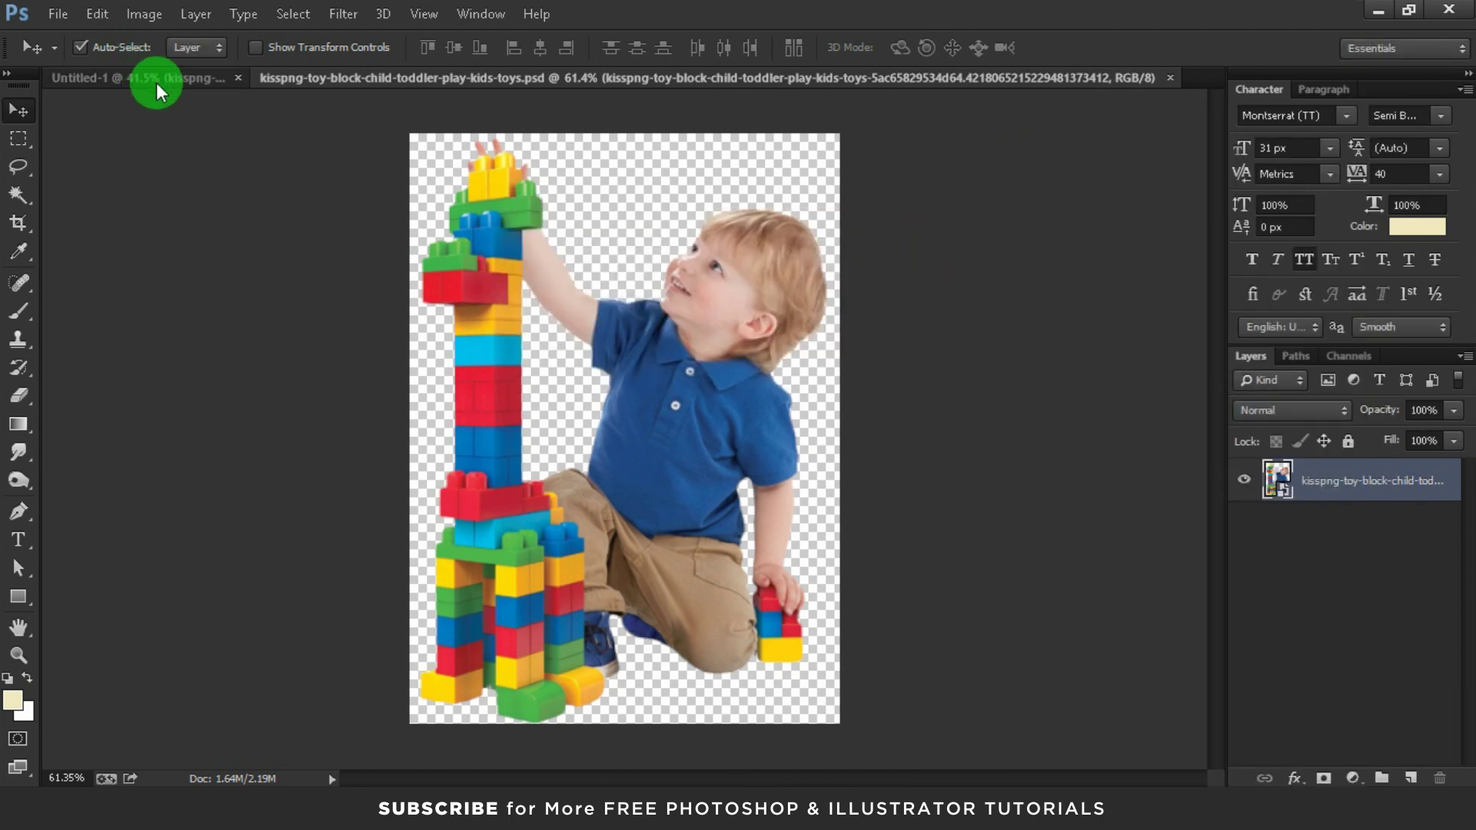
{"action": "left_click", "coordinate": [155, 81]}
- Position the toddler and block tower just right of centre, slightly raised above the city
{"action": "left_click_drag", "start_coordinate": [415, 317], "coordinate": [668, 373]}
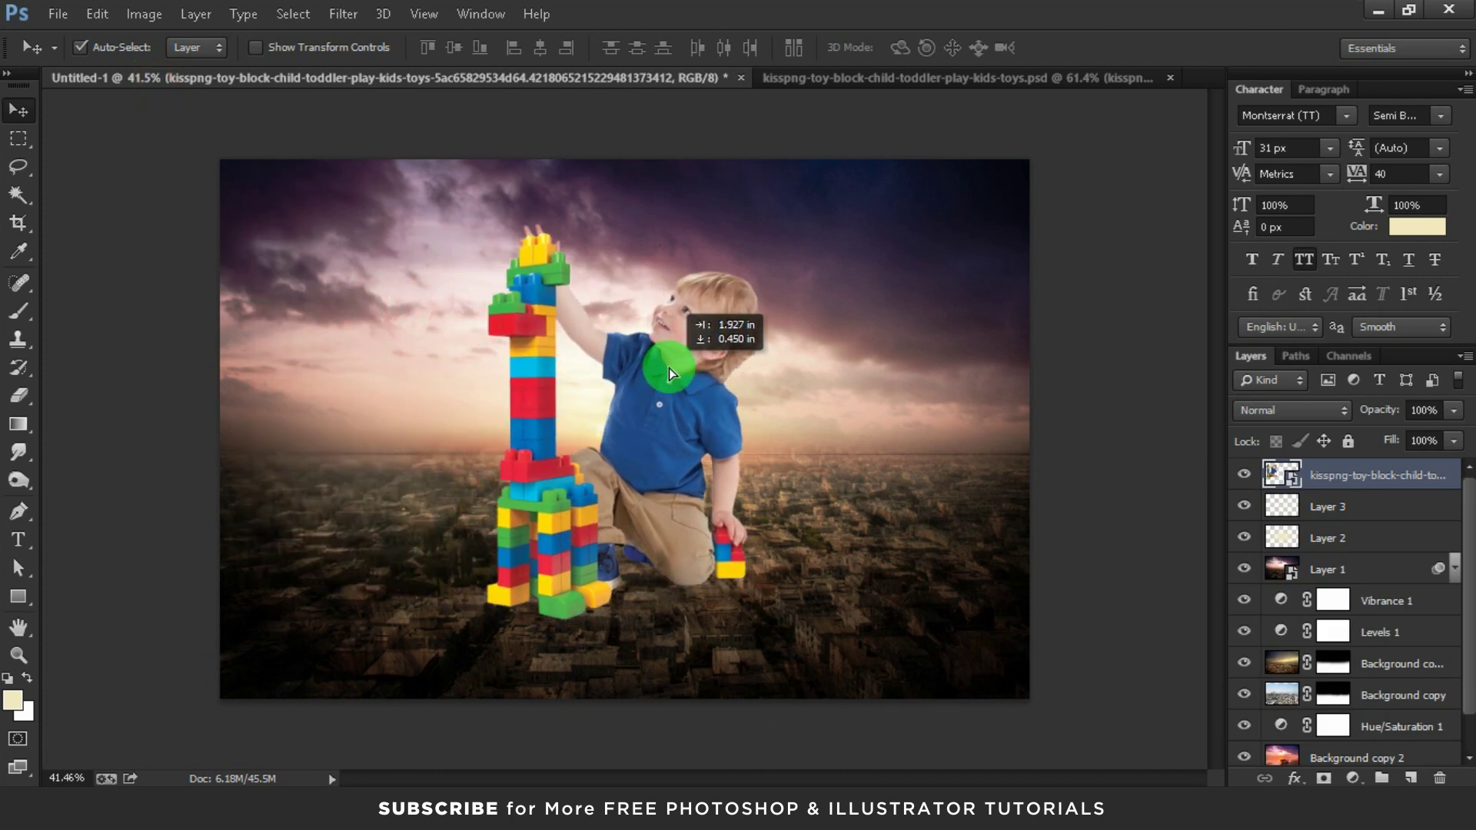
{"action": "left_click_drag", "start_coordinate": [662, 384], "coordinate": [658, 393]}
{"action": "left_click_drag", "start_coordinate": [647, 449], "coordinate": [652, 438]}
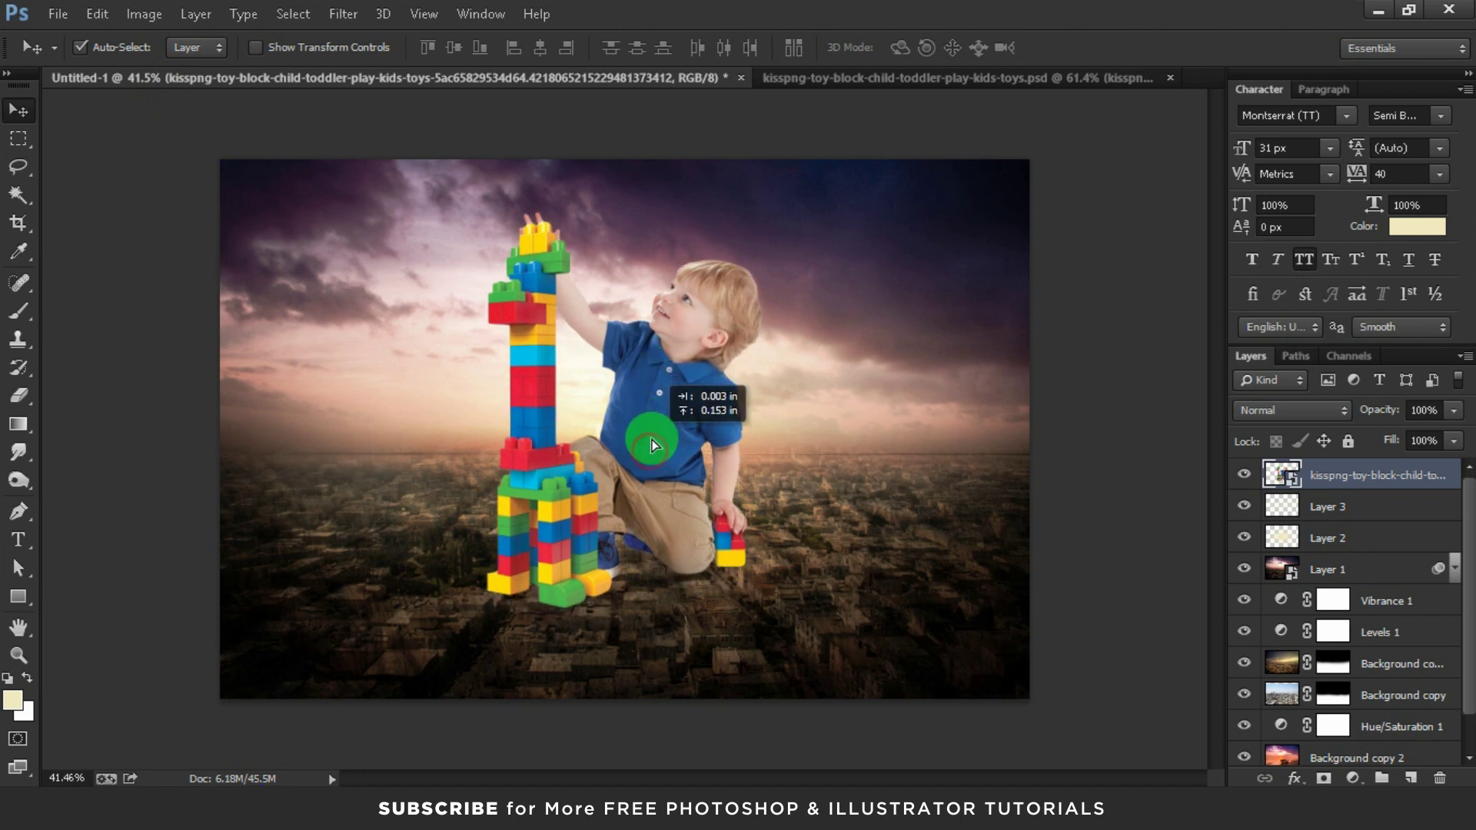
{"action": "scroll", "coordinate": [640, 638], "scroll_direction": "up", "scroll_amount": 2}
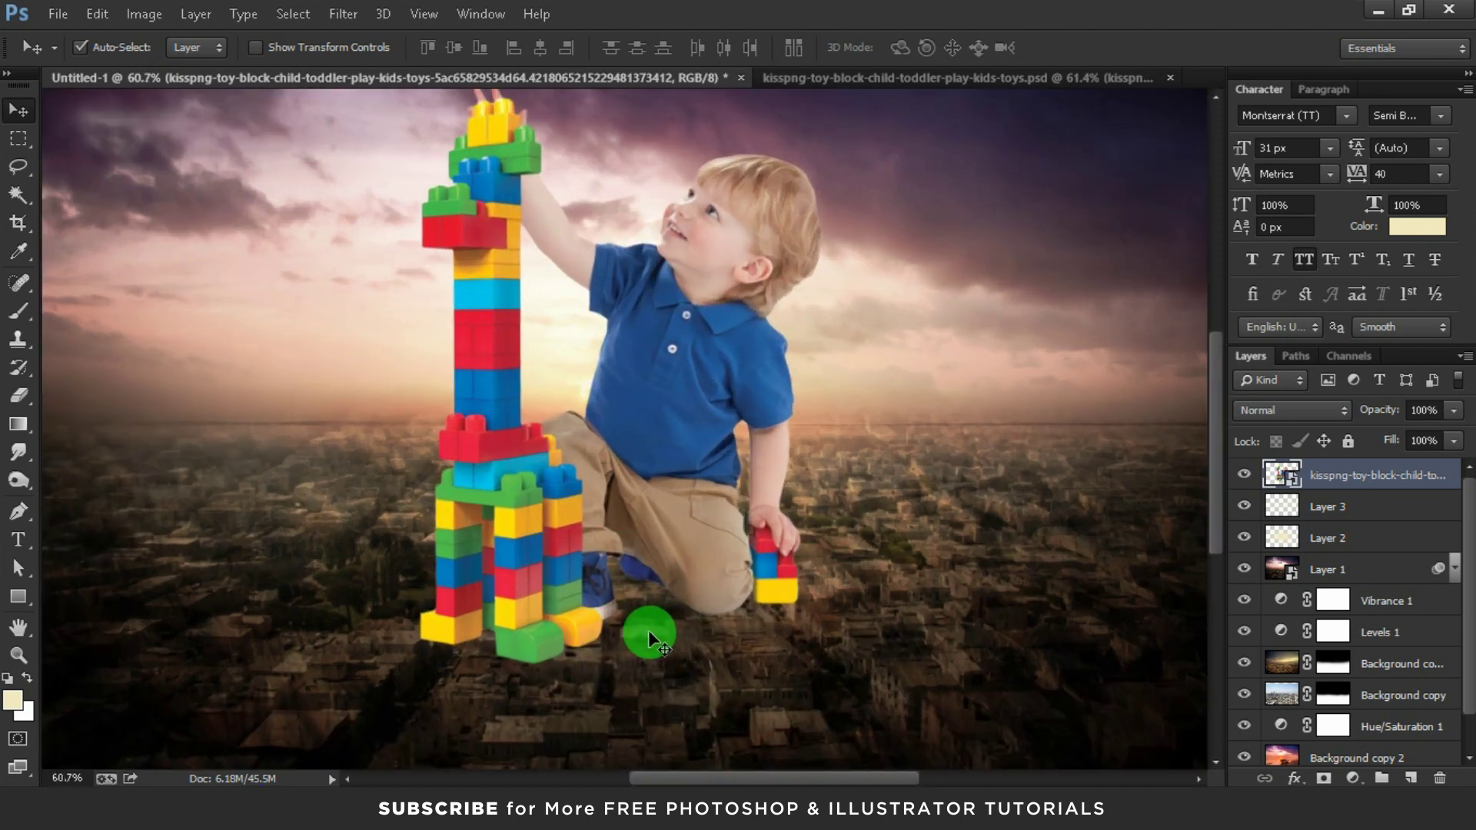
{"action": "scroll", "coordinate": [659, 538], "scroll_direction": "up", "scroll_amount": 1}
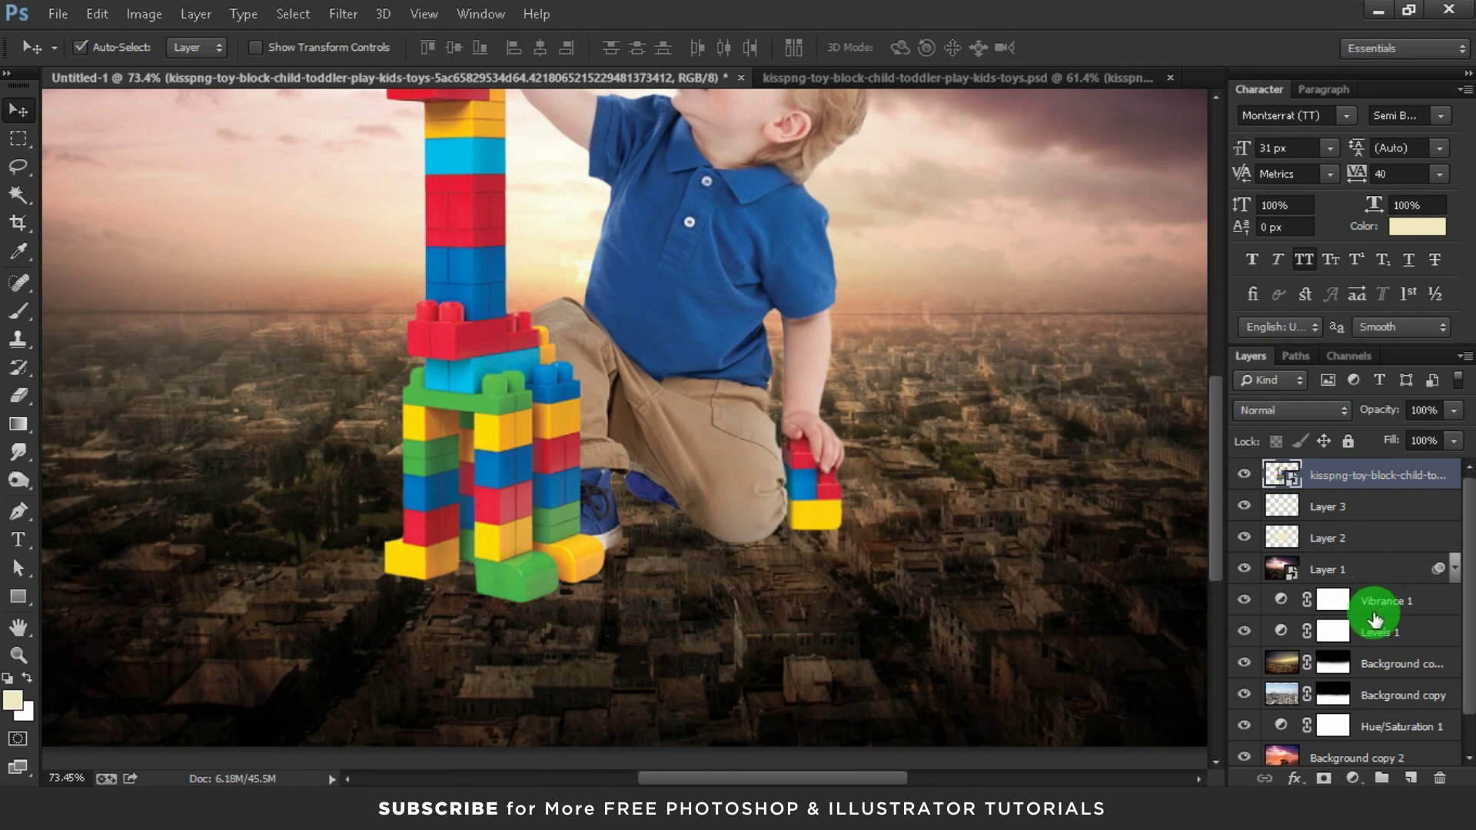
{"action": "right_click", "coordinate": [1400, 480]}
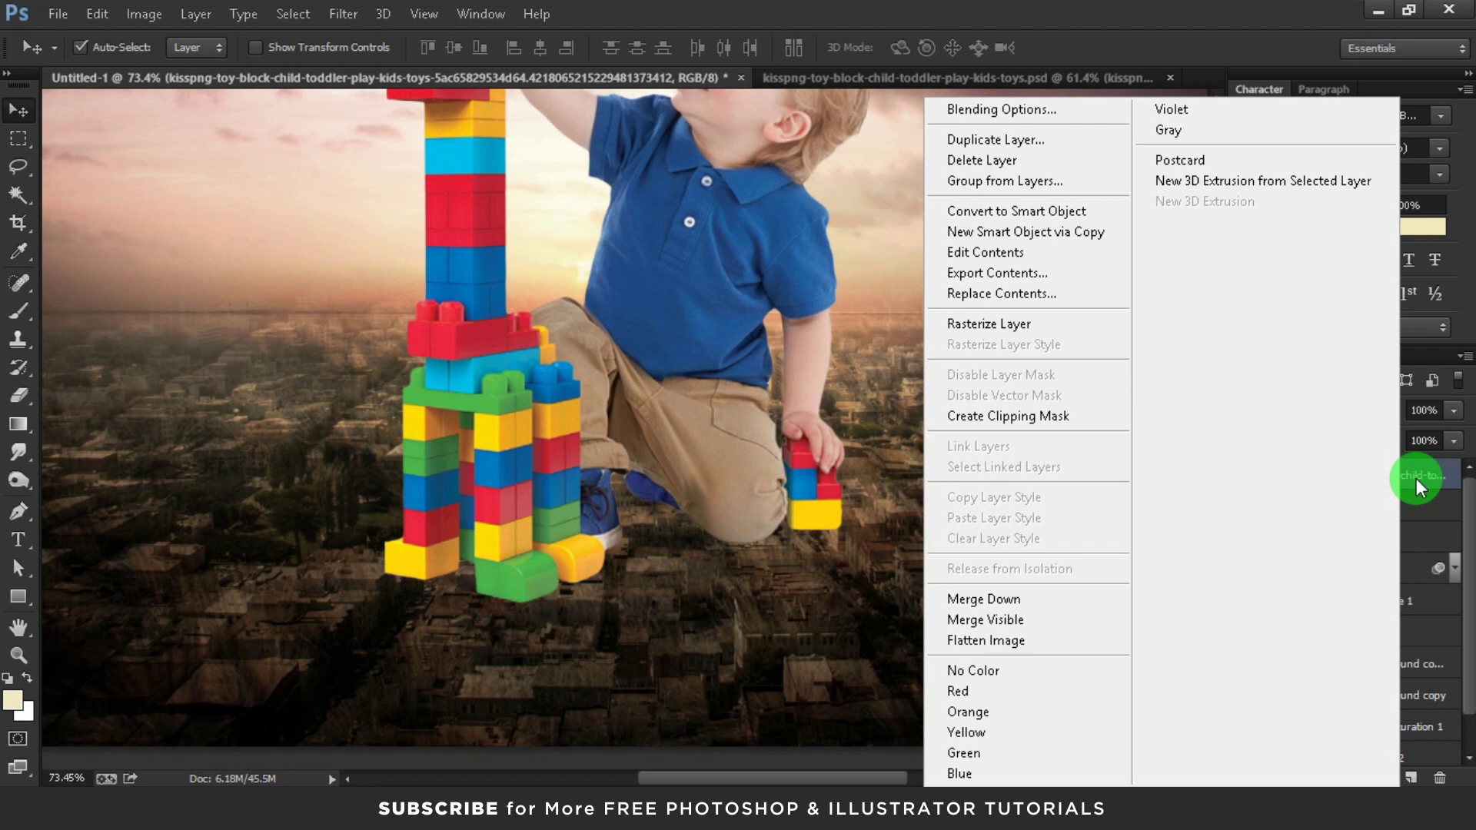
{"action": "left_click", "coordinate": [1416, 478]}
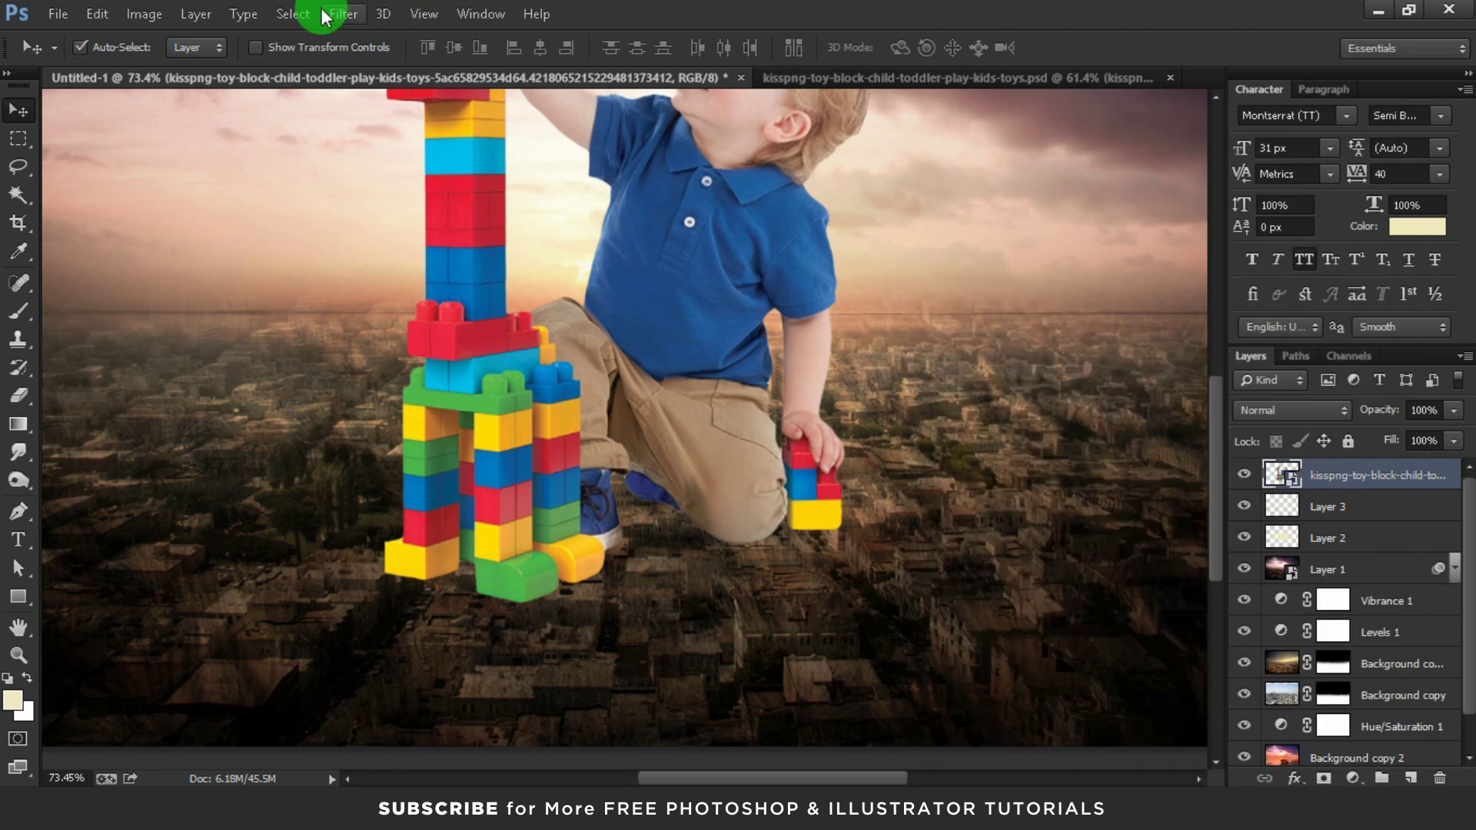
- Open Camera Raw on the toddler layer with Exposure -1.05, Contrast +37 and Whites raised
{"action": "left_click", "coordinate": [341, 13]}
{"action": "left_click", "coordinate": [412, 139]}
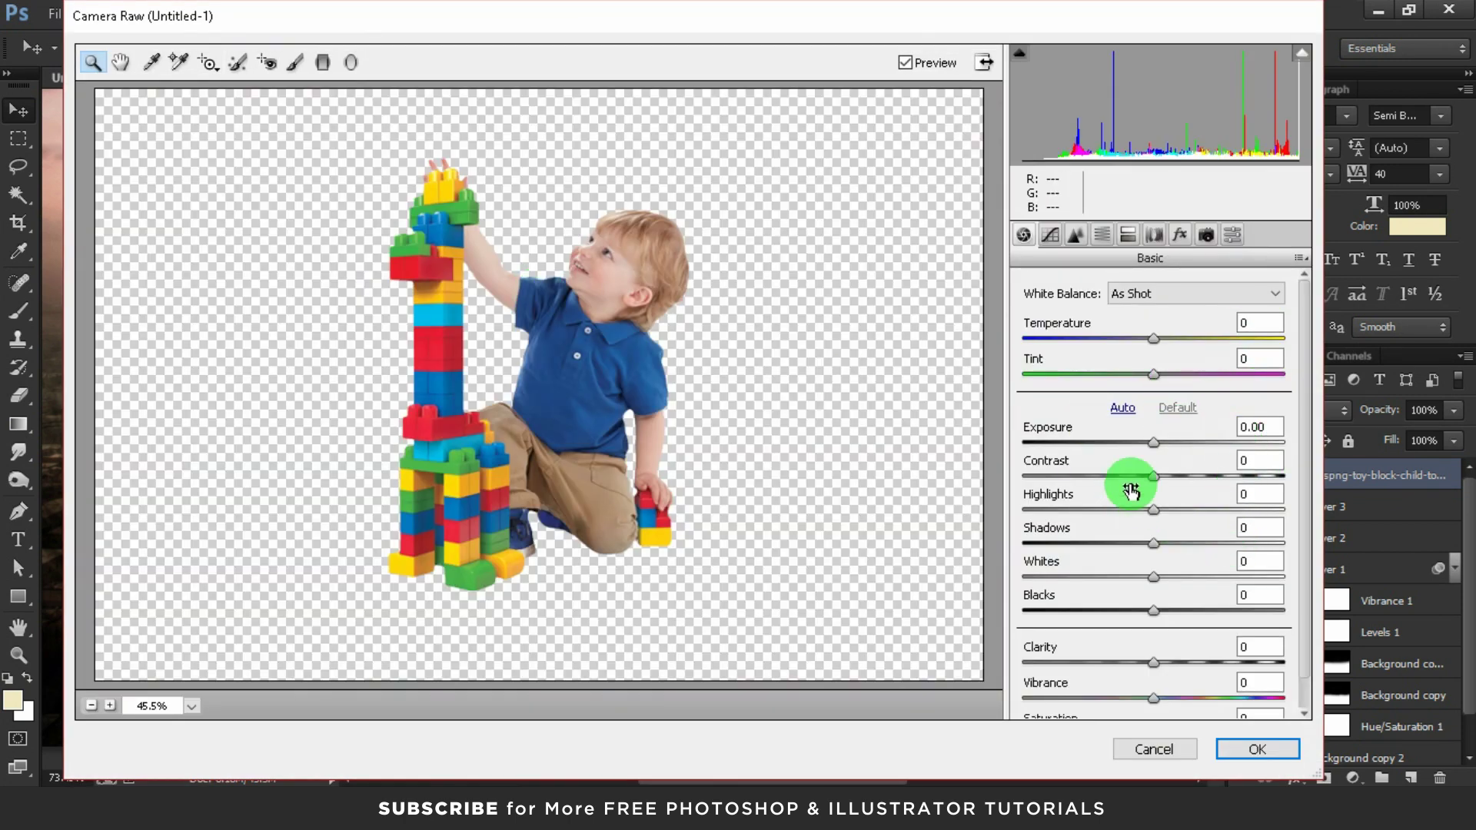
{"action": "left_click_drag", "start_coordinate": [1151, 441], "coordinate": [1125, 444]}
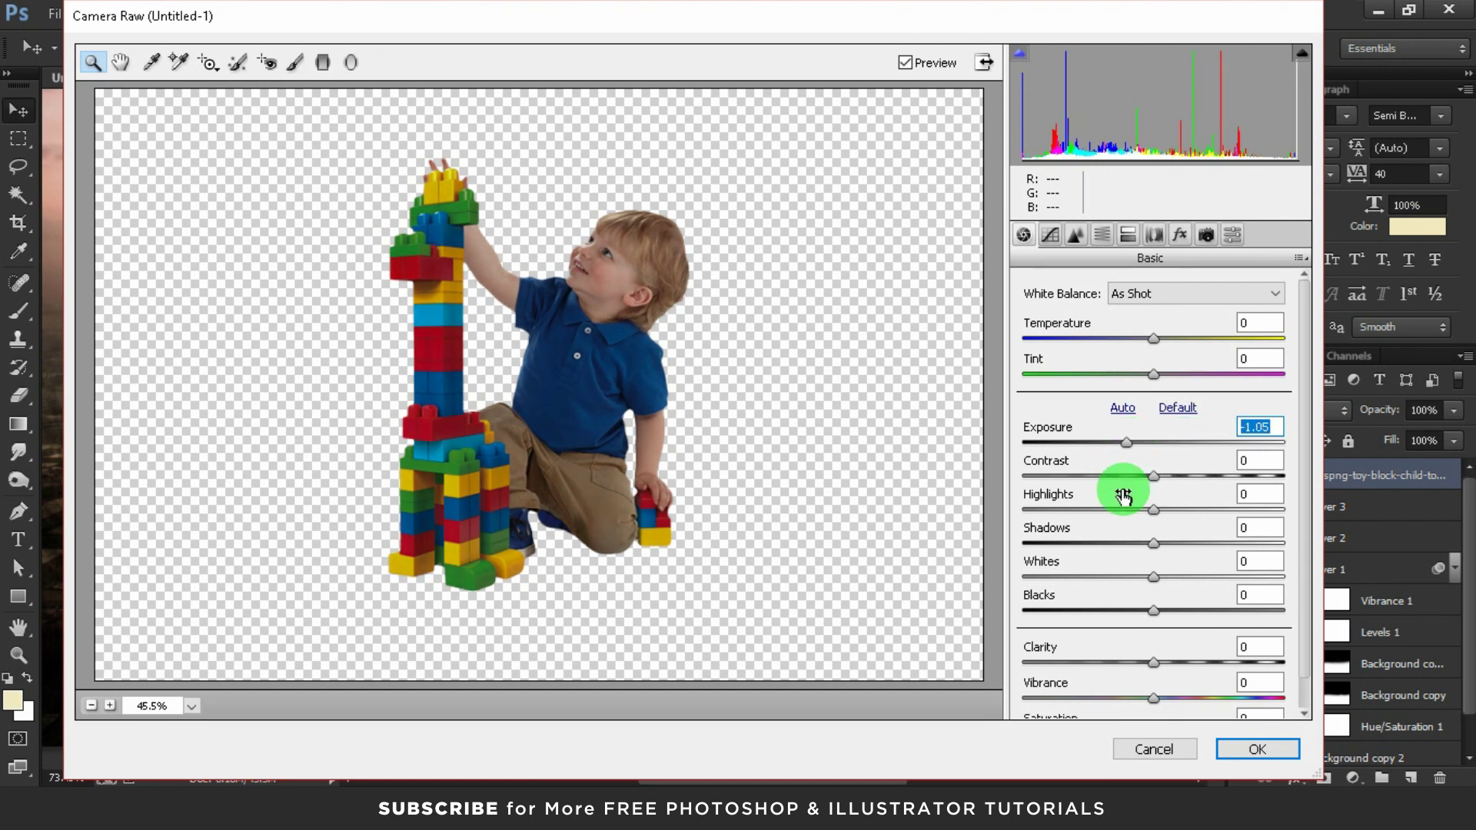
{"action": "mouse_move", "coordinate": [1156, 480]}
{"action": "left_mouse_down"}
{"action": "mouse_move", "coordinate": [1200, 476]}
{"action": "mouse_move", "coordinate": [1180, 509]}
{"action": "mouse_move", "coordinate": [1104, 510]}
{"action": "mouse_move", "coordinate": [1174, 542]}
{"action": "mouse_move", "coordinate": [1107, 538]}
{"action": "mouse_move", "coordinate": [1176, 576]}
{"action": "mouse_move", "coordinate": [1134, 571]}
{"action": "left_mouse_up"}
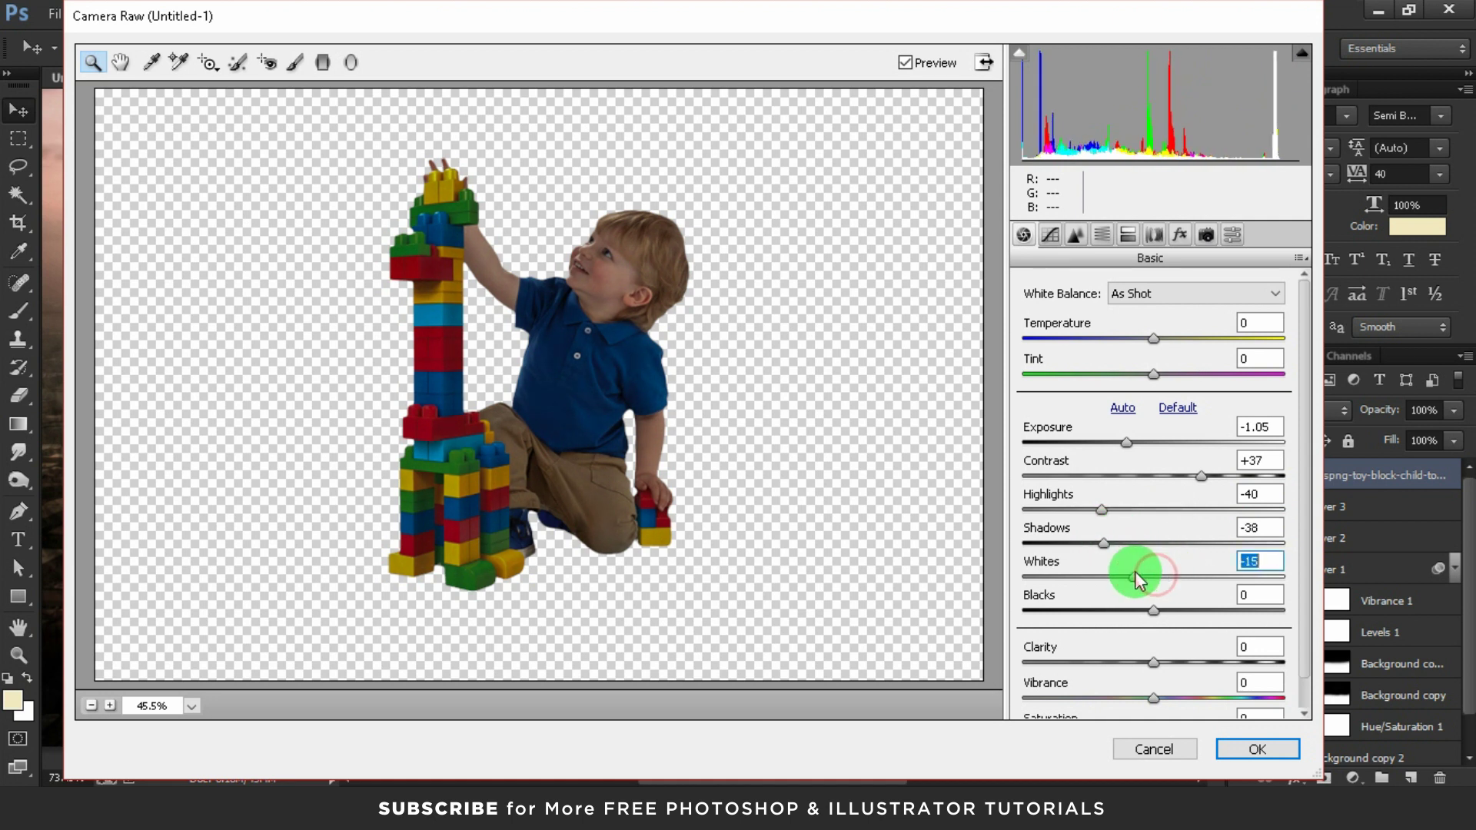
{"action": "mouse_move", "coordinate": [1182, 578]}
{"action": "left_mouse_down"}
{"action": "mouse_move", "coordinate": [1126, 576]}
{"action": "mouse_move", "coordinate": [1196, 576]}
{"action": "left_mouse_up"}
{"action": "left_click", "coordinate": [1152, 610]}
- Set Blacks -53, Clarity +10, Vibrance -13 and Saturation -33 for the toddler and blocks
{"action": "mouse_move", "coordinate": [1155, 610]}
{"action": "left_mouse_down"}
{"action": "mouse_move", "coordinate": [1178, 610]}
{"action": "mouse_move", "coordinate": [1086, 601]}
{"action": "left_mouse_up"}
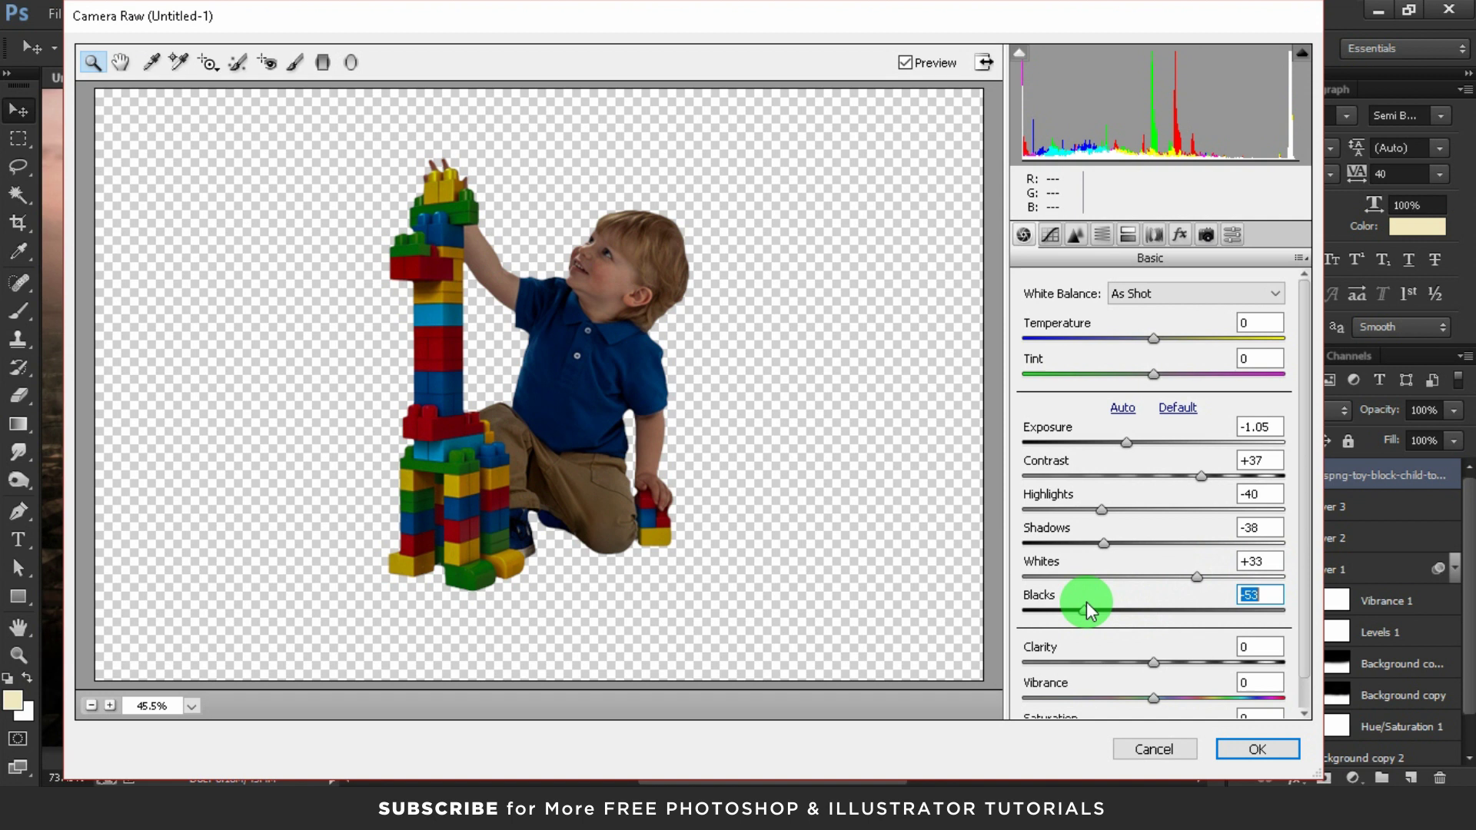
{"action": "left_click_drag", "start_coordinate": [1153, 664], "coordinate": [1166, 665]}
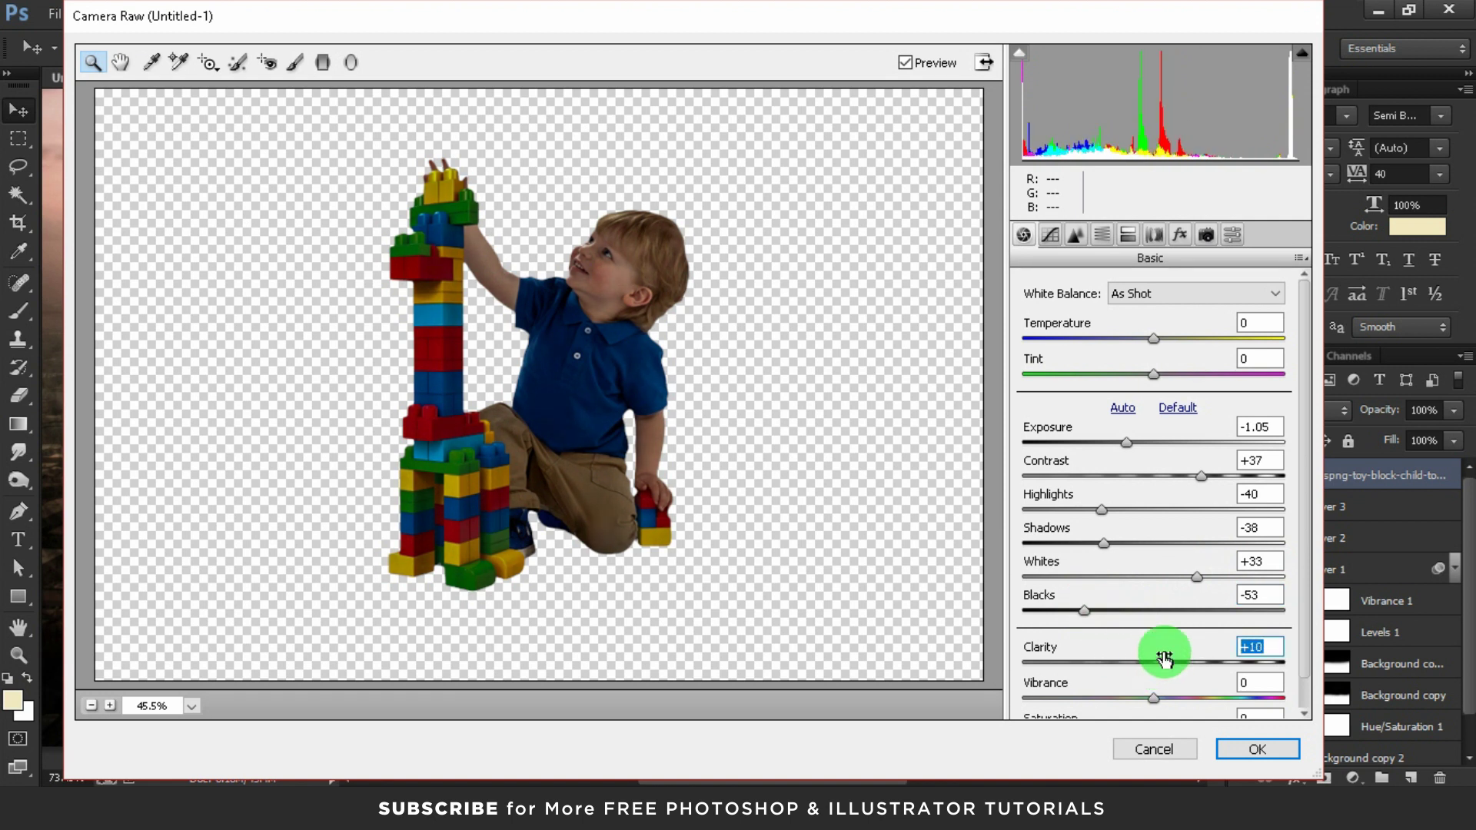
{"action": "scroll", "coordinate": [1153, 626], "scroll_direction": "down", "scroll_amount": 1}
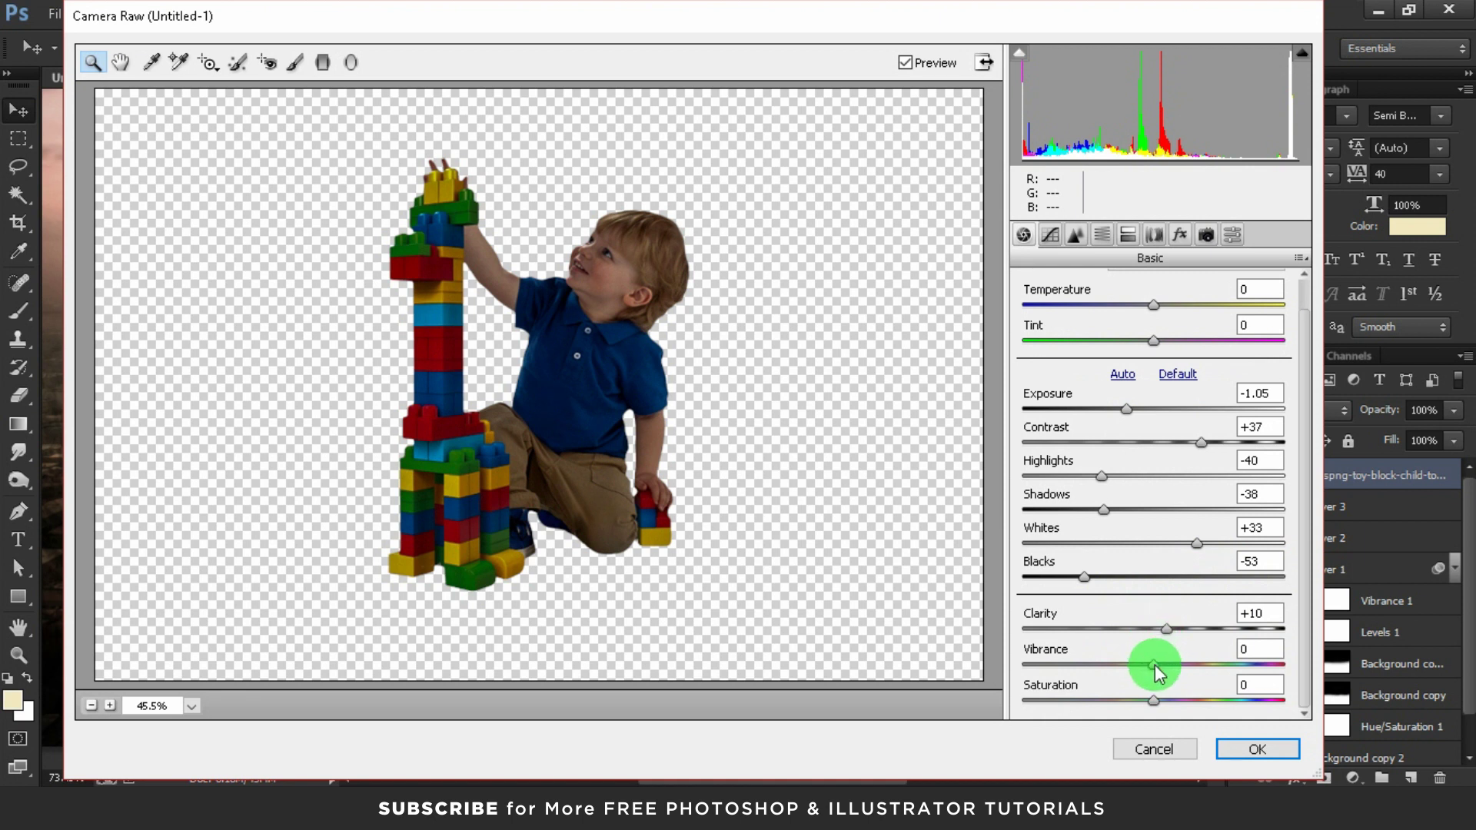
{"action": "left_click_drag", "start_coordinate": [1135, 666], "coordinate": [1129, 666]}
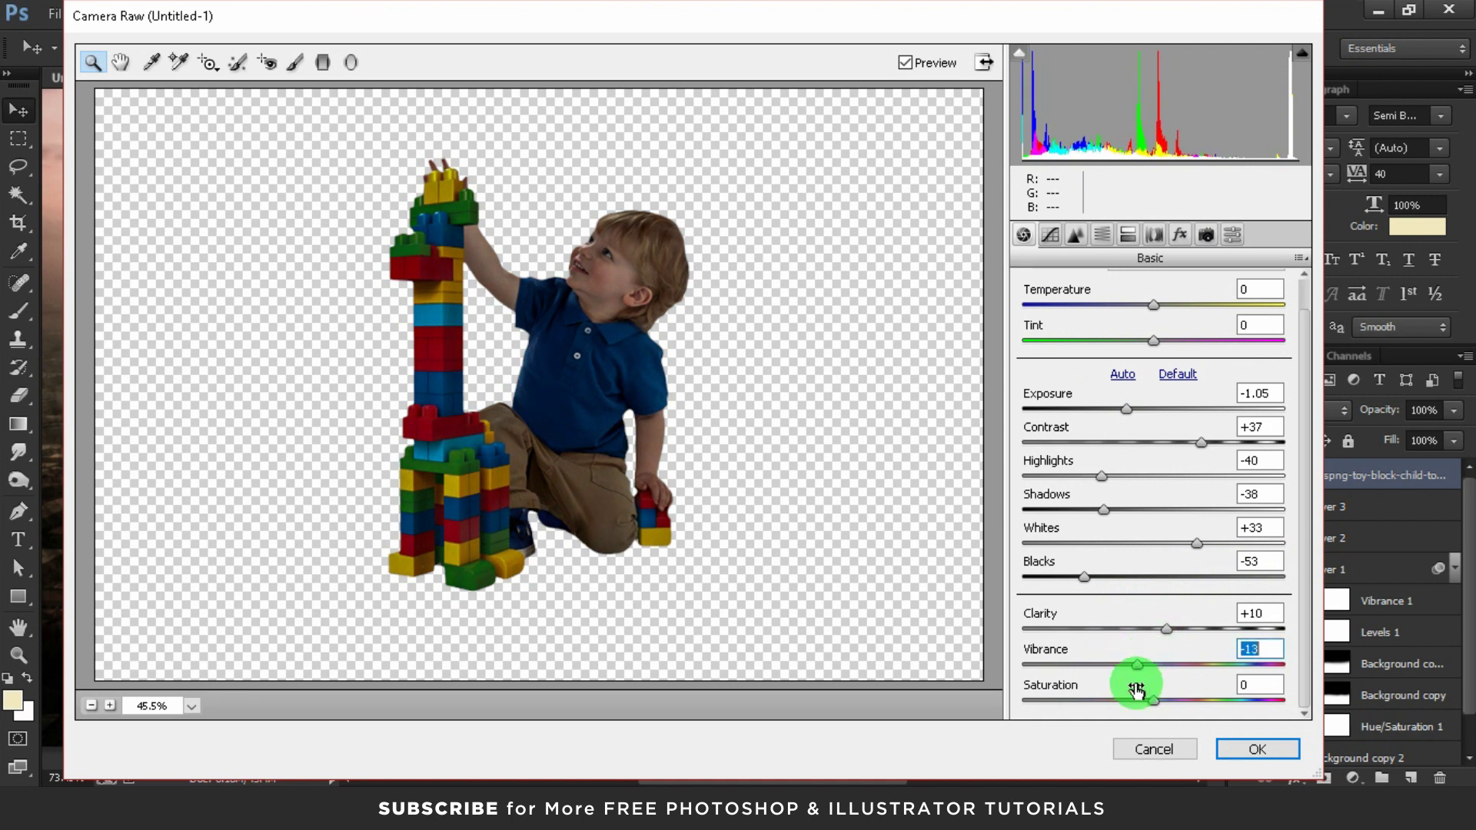
{"action": "left_click_drag", "start_coordinate": [1153, 698], "coordinate": [1112, 691]}
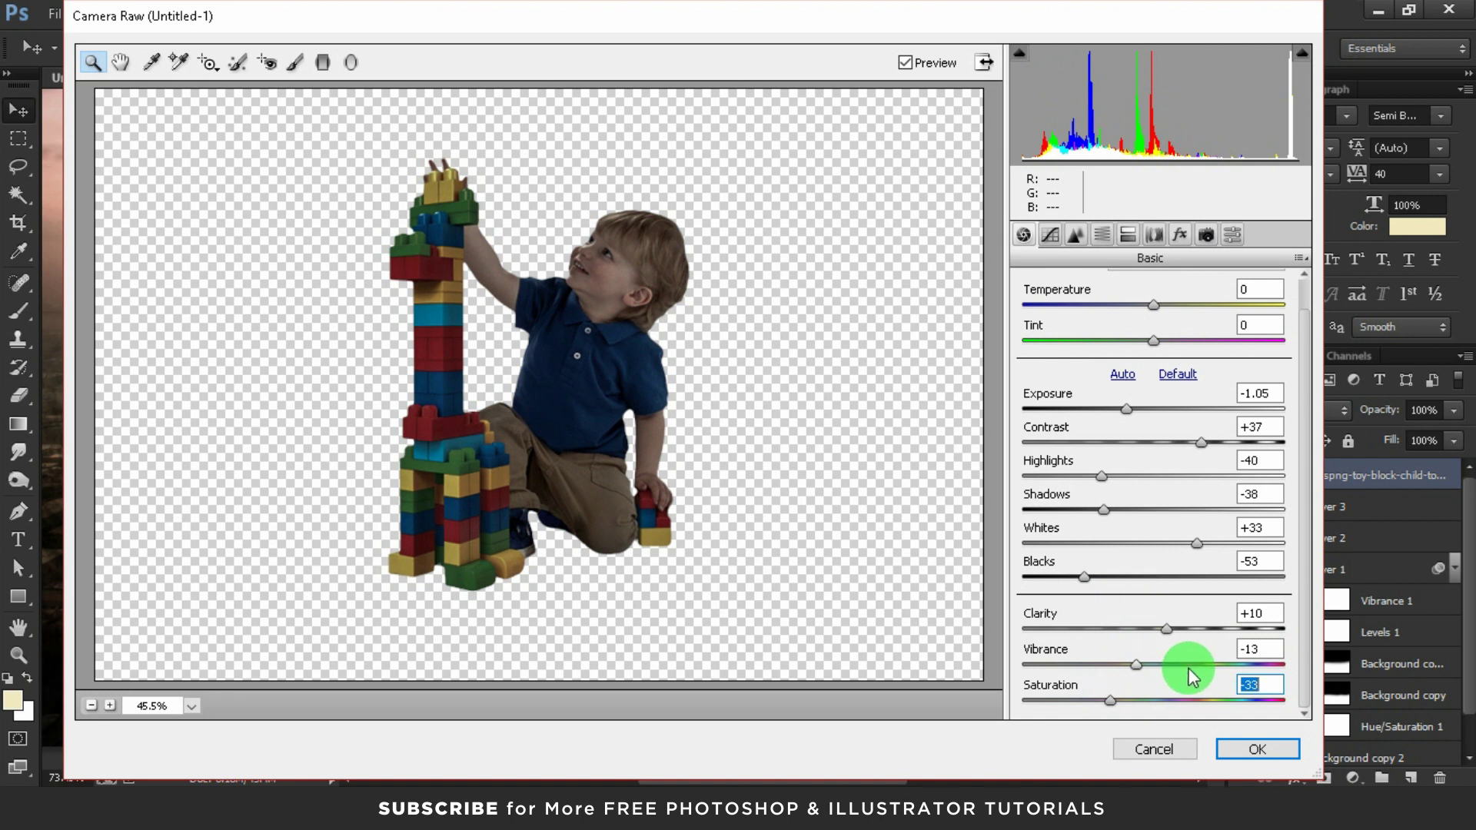
{"action": "left_click", "coordinate": [1124, 236]}
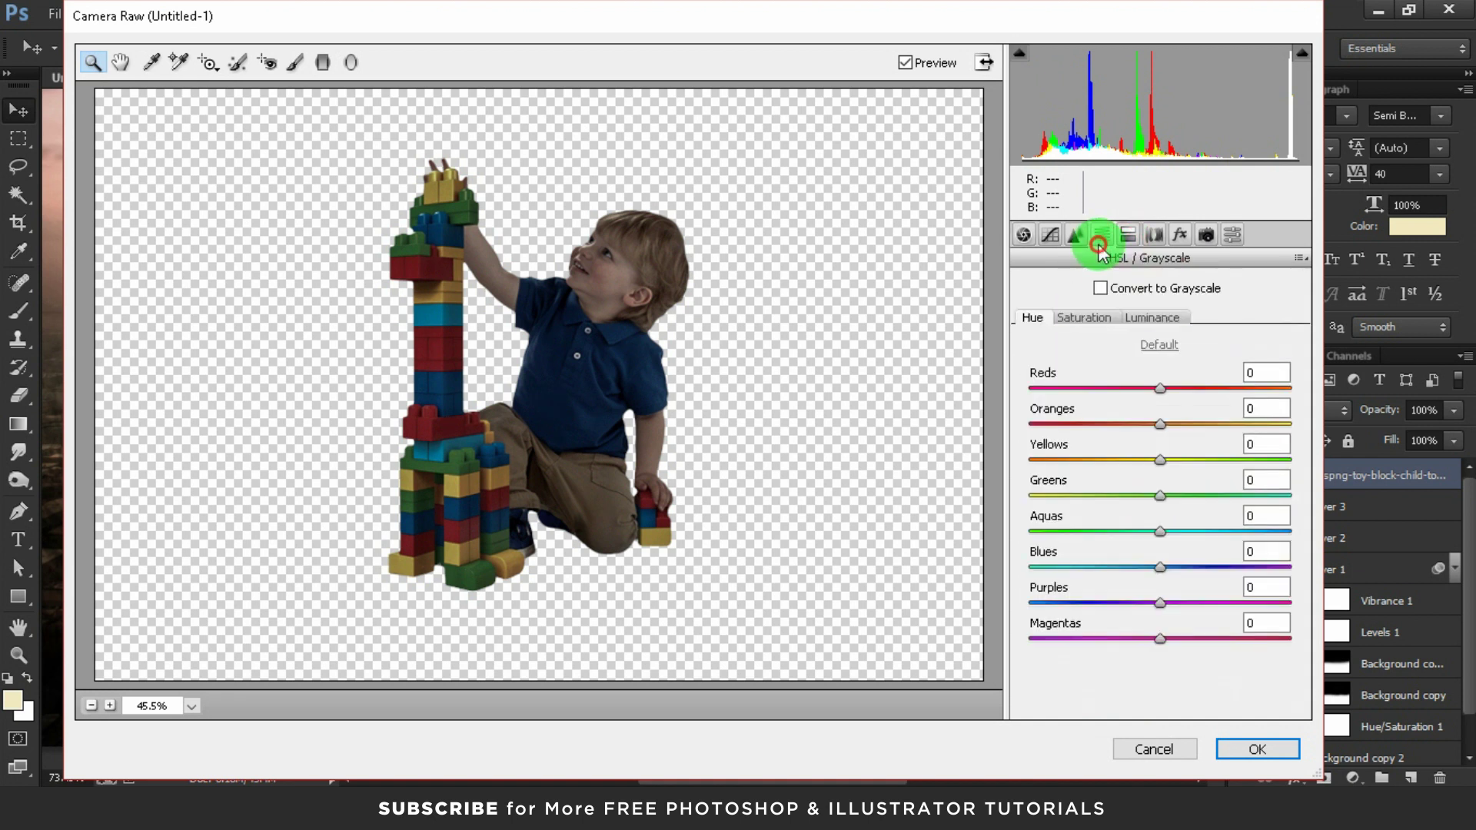
- Lower HSL saturation of the reds, yellows, aquas and blues
{"action": "left_click", "coordinate": [1077, 317]}
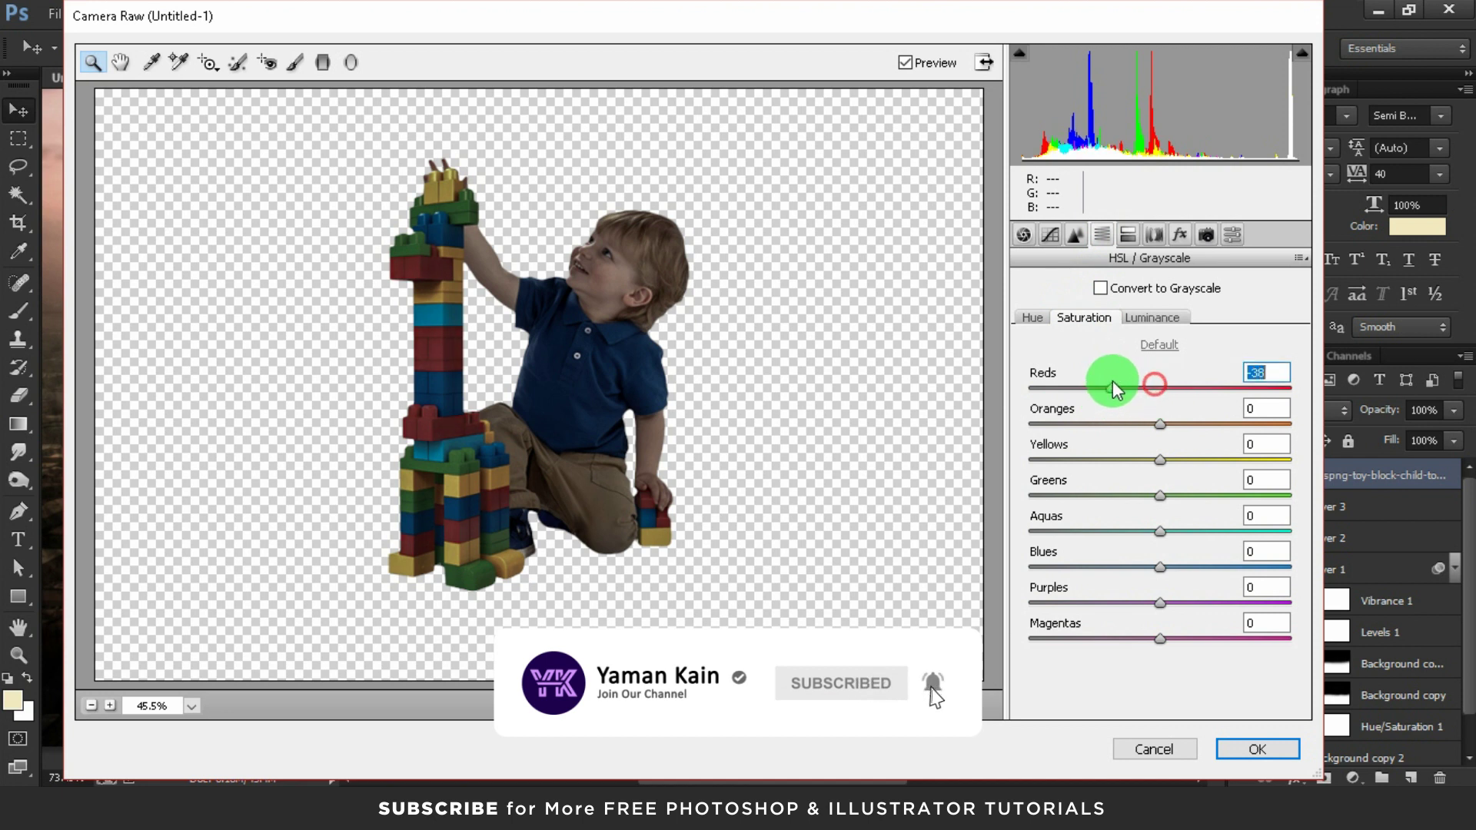
{"action": "left_click_drag", "start_coordinate": [1113, 382], "coordinate": [1094, 385]}
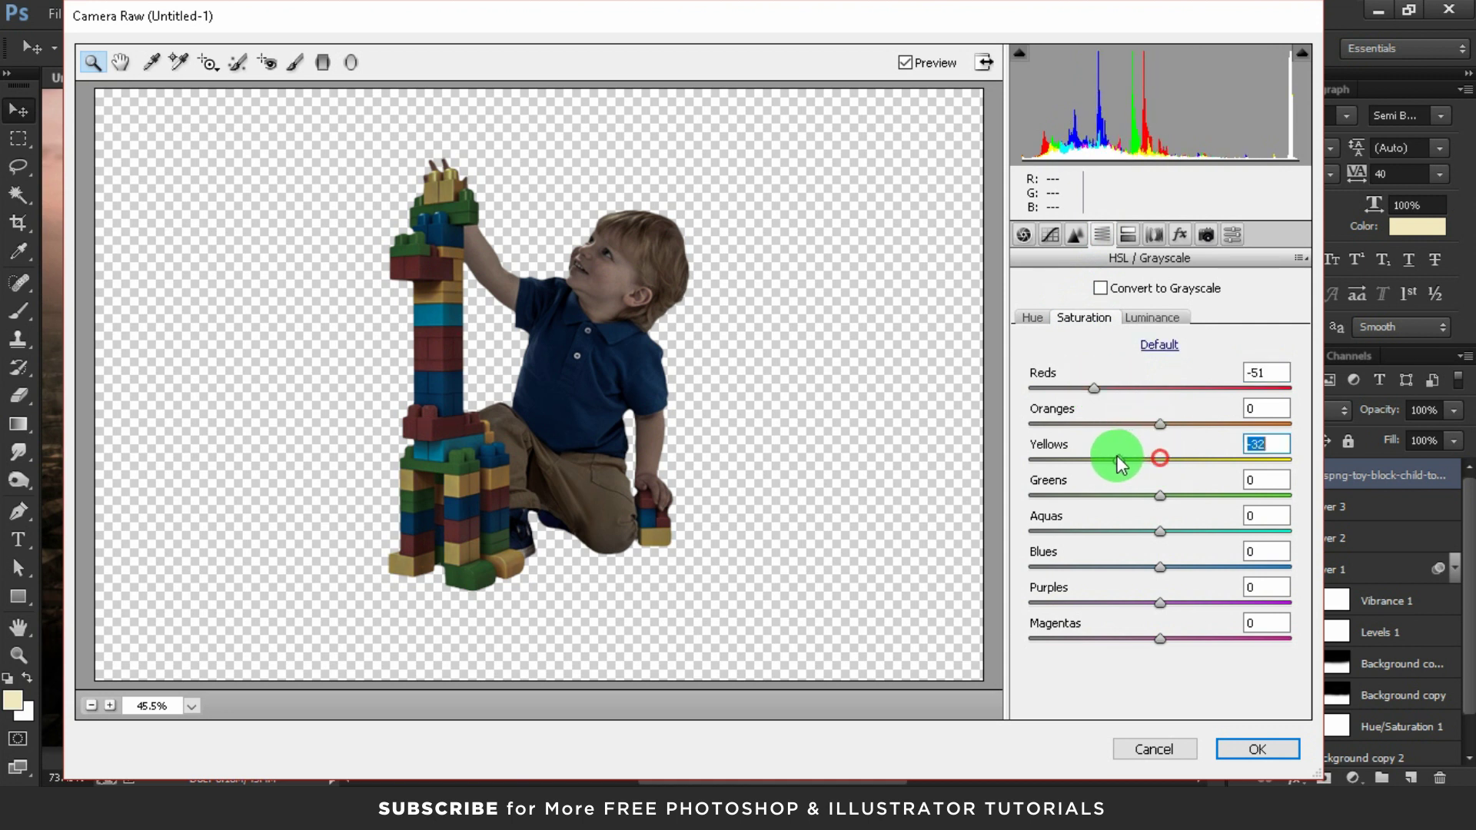
{"action": "left_click_drag", "start_coordinate": [1105, 454], "coordinate": [1090, 453]}
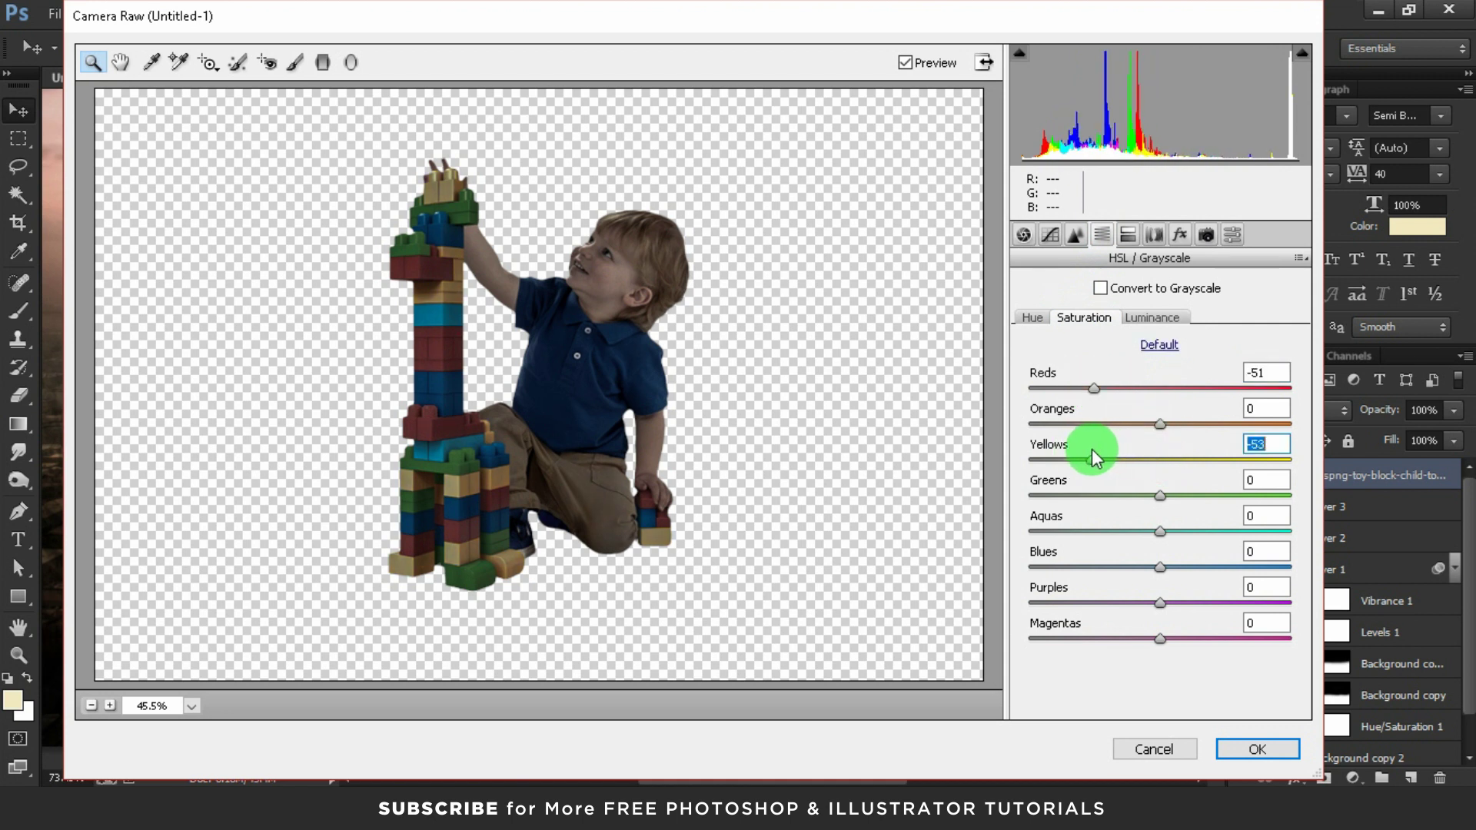
{"action": "left_click", "coordinate": [1112, 523]}
{"action": "left_click_drag", "start_coordinate": [1113, 522], "coordinate": [1094, 523]}
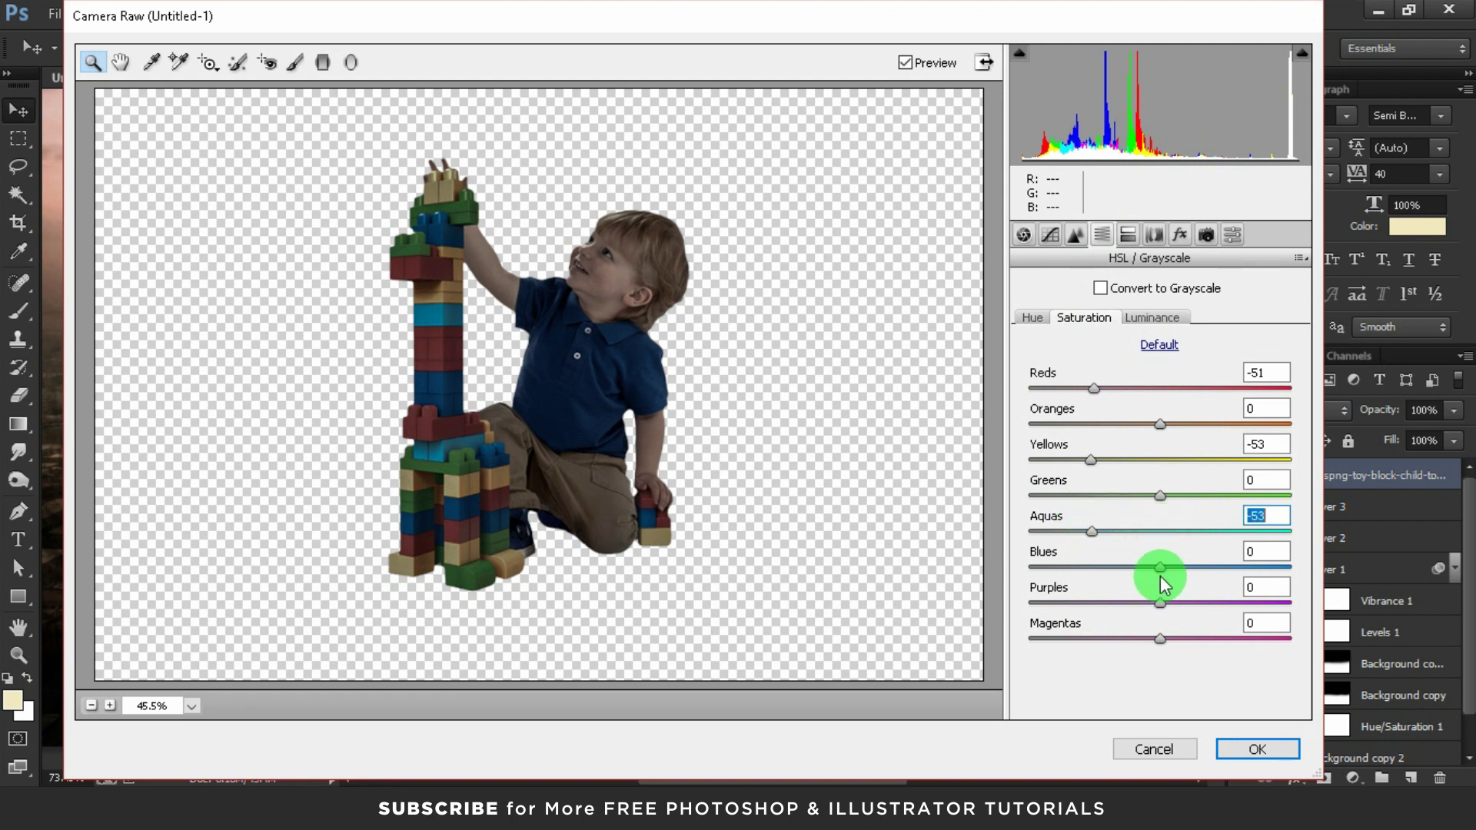
{"action": "left_click_drag", "start_coordinate": [1160, 571], "coordinate": [1101, 573]}
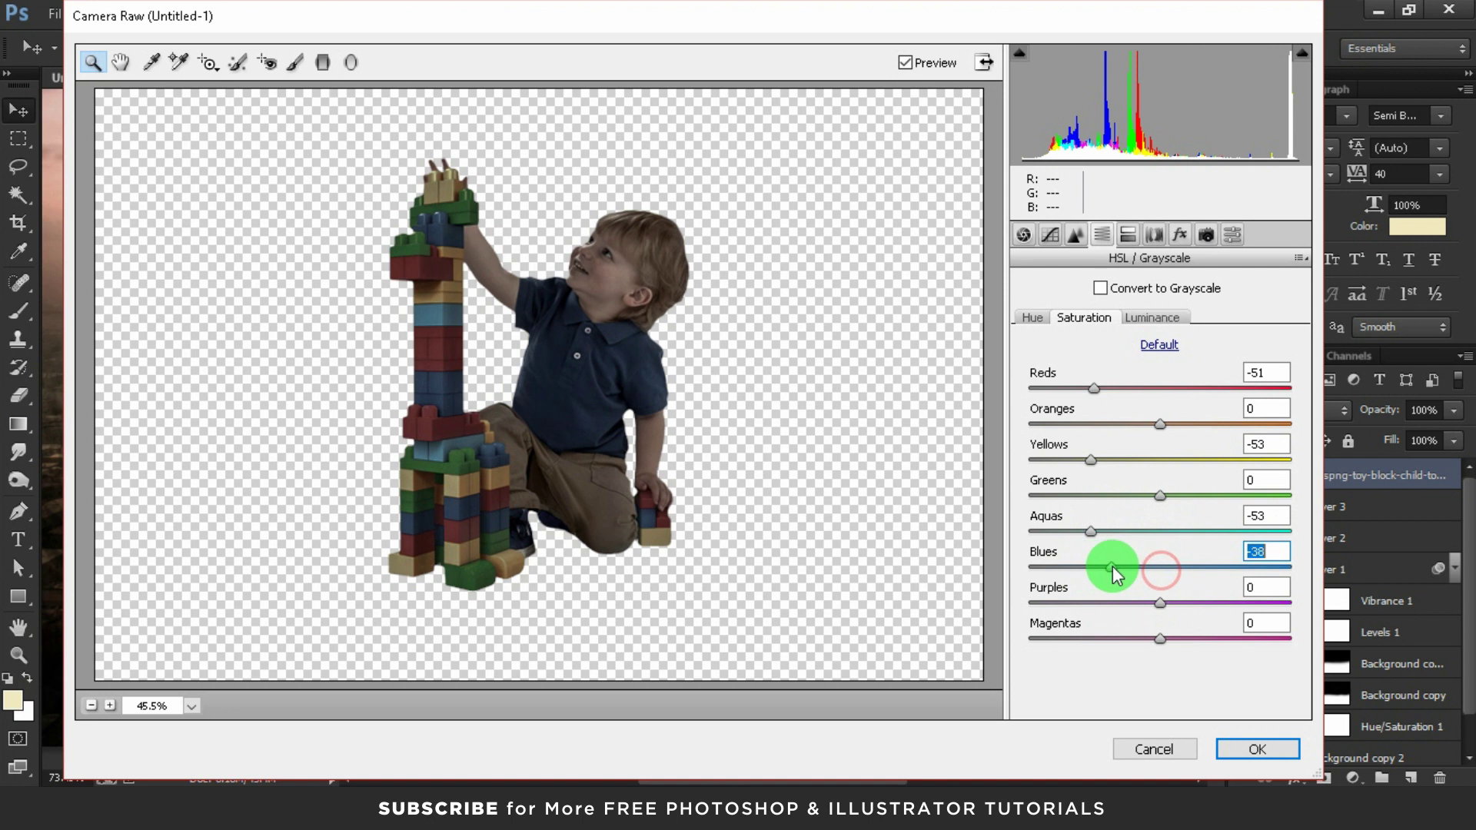
- Lower HSL luminance of the reds, yellows, aquas, greens and blues
{"action": "left_click", "coordinate": [1148, 318]}
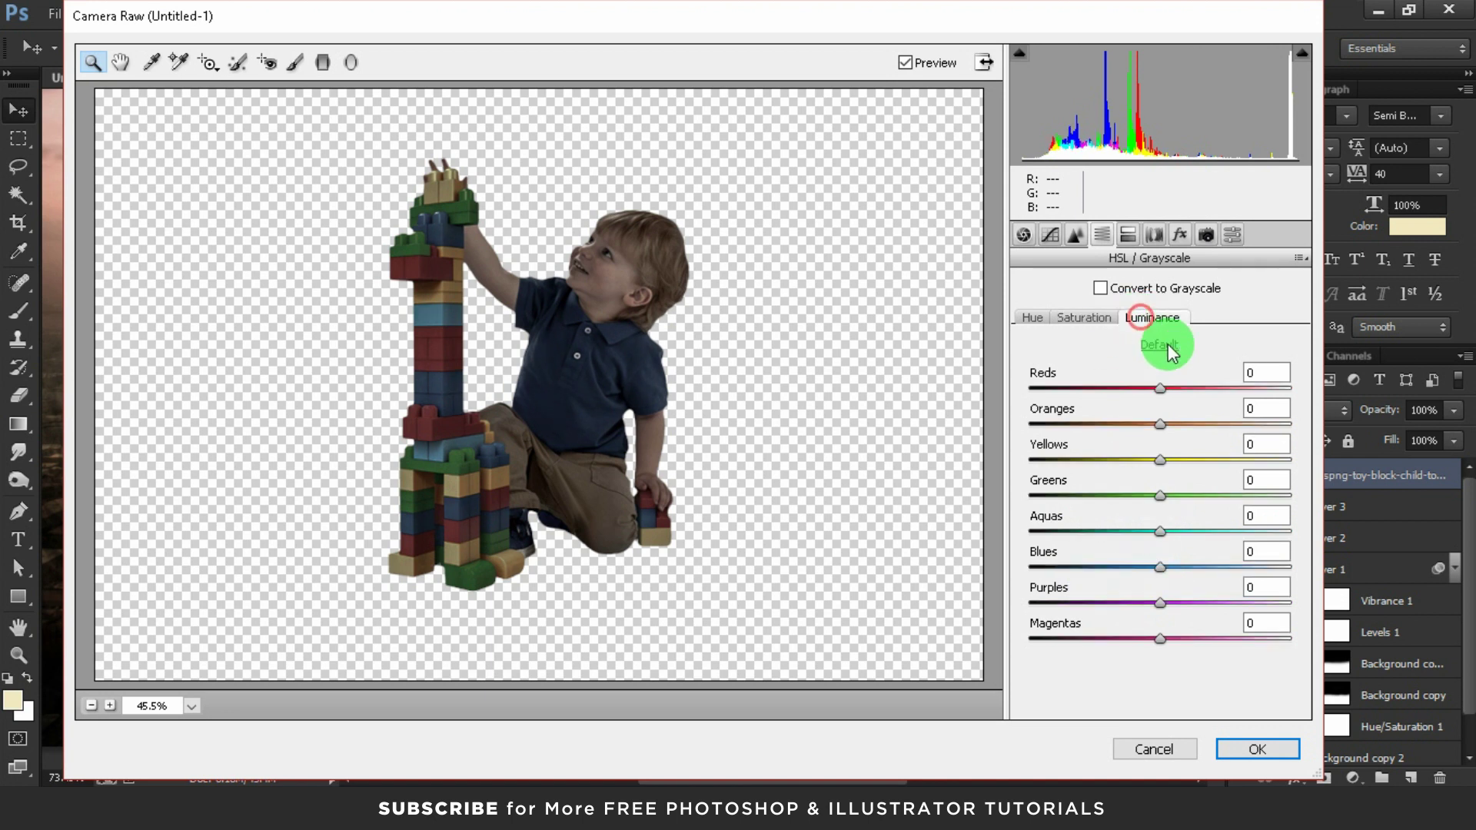
{"action": "mouse_move", "coordinate": [1159, 389]}
{"action": "left_mouse_down"}
{"action": "mouse_move", "coordinate": [1090, 401]}
{"action": "mouse_move", "coordinate": [1161, 391]}
{"action": "mouse_move", "coordinate": [1105, 392]}
{"action": "mouse_move", "coordinate": [1165, 422]}
{"action": "mouse_move", "coordinate": [1104, 449]}
{"action": "left_mouse_up"}
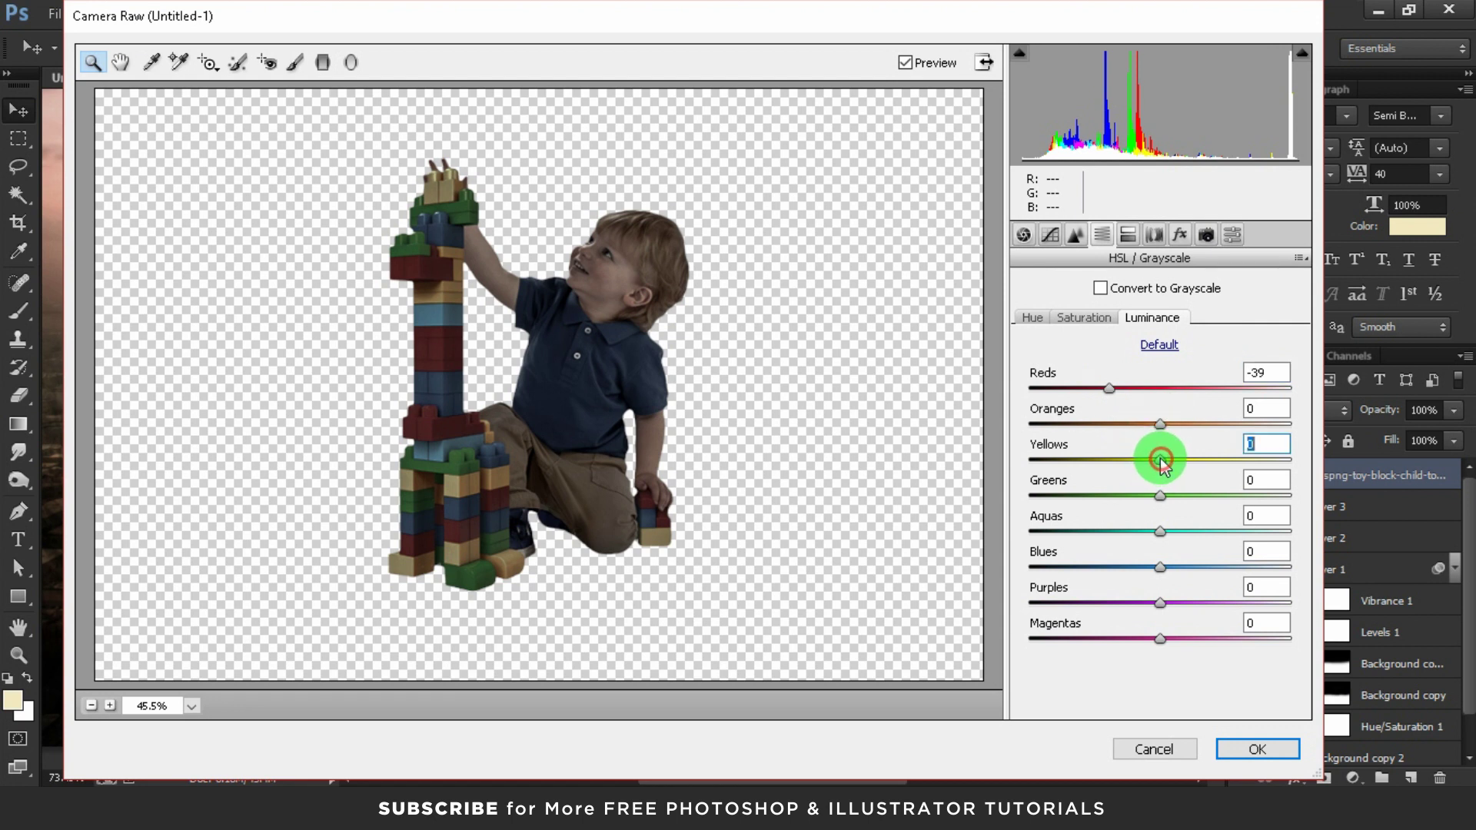
{"action": "mouse_move", "coordinate": [1105, 449]}
{"action": "left_mouse_down"}
{"action": "mouse_move", "coordinate": [1084, 447]}
{"action": "mouse_move", "coordinate": [1109, 463]}
{"action": "left_mouse_up"}
{"action": "left_click_drag", "start_coordinate": [1160, 531], "coordinate": [1111, 528]}
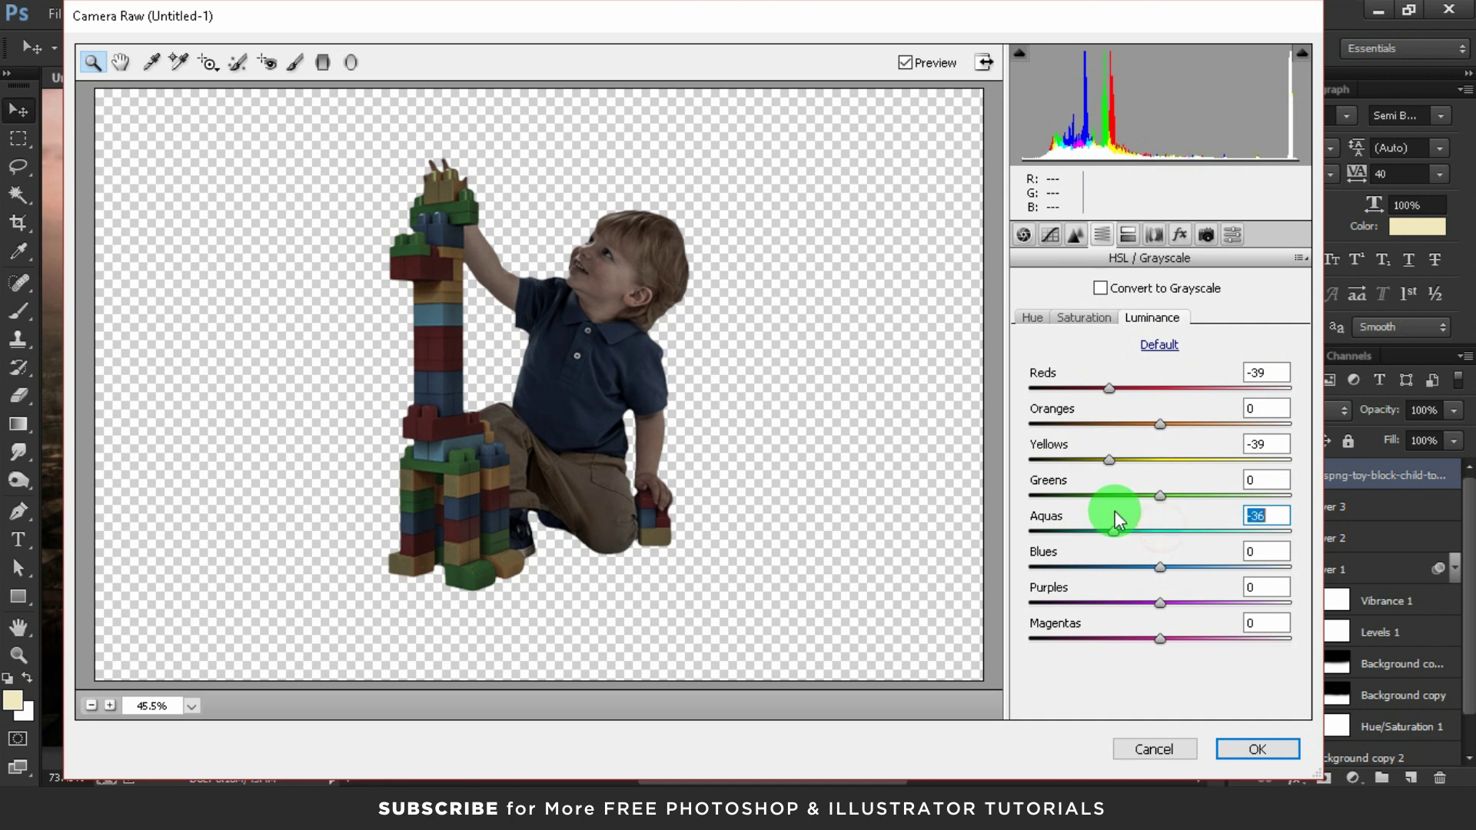
{"action": "left_click_drag", "start_coordinate": [1132, 492], "coordinate": [1116, 492]}
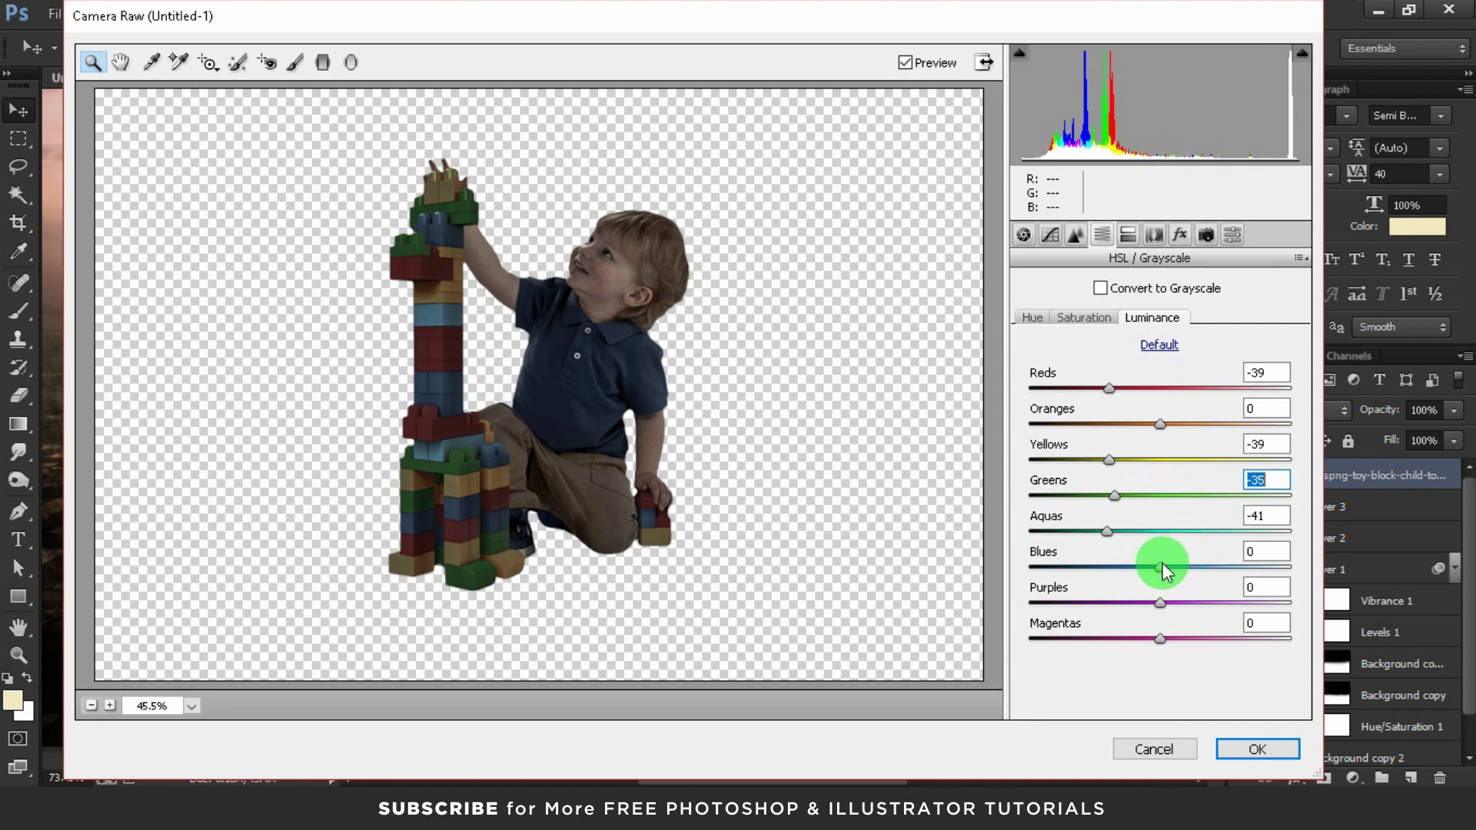
{"action": "left_click_drag", "start_coordinate": [1162, 565], "coordinate": [1122, 561]}
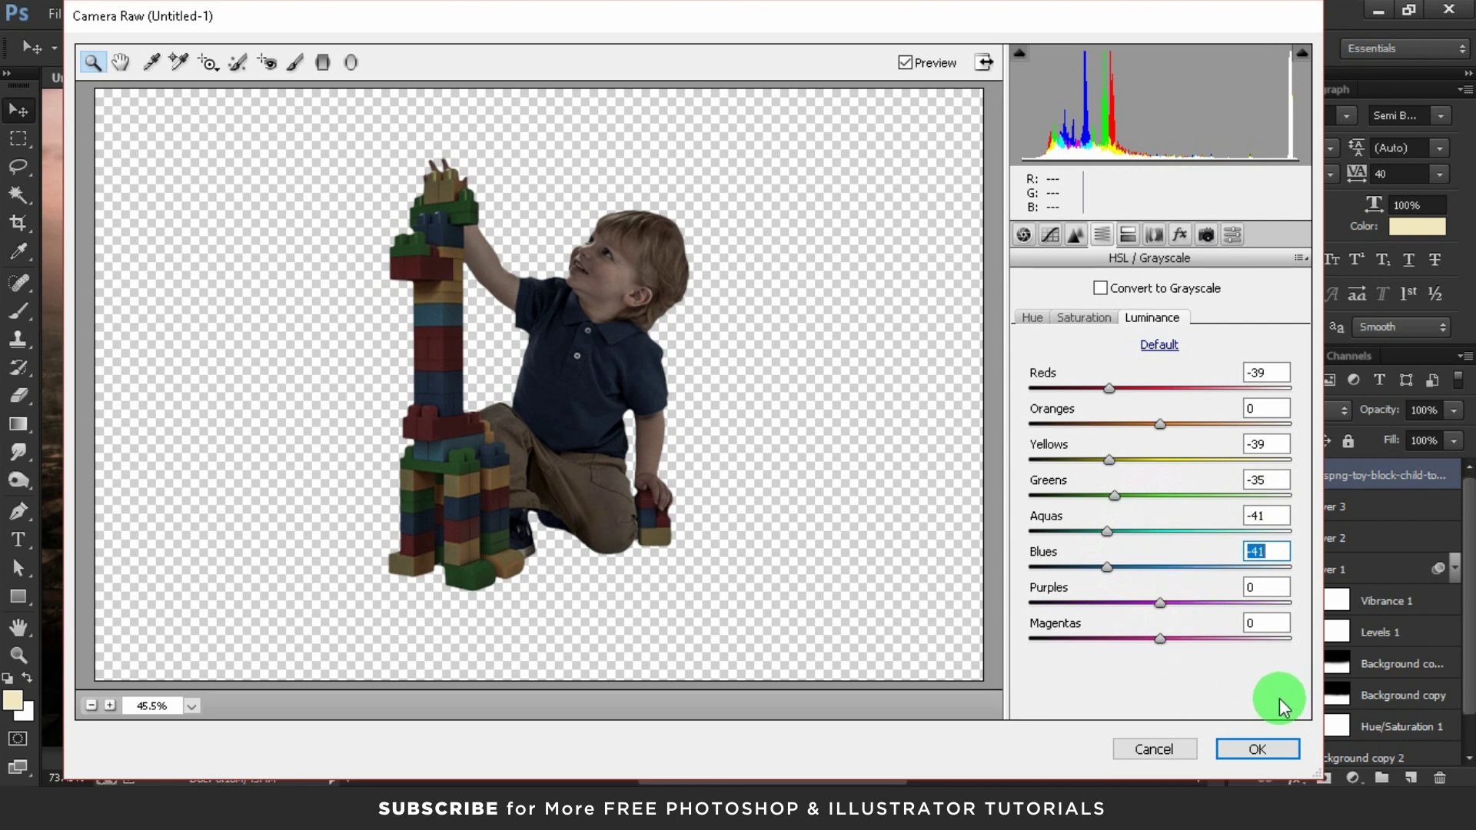
- Apply the Camera Raw filter and toggle the Smart Filter to compare before and after
{"action": "left_click", "coordinate": [1232, 749]}
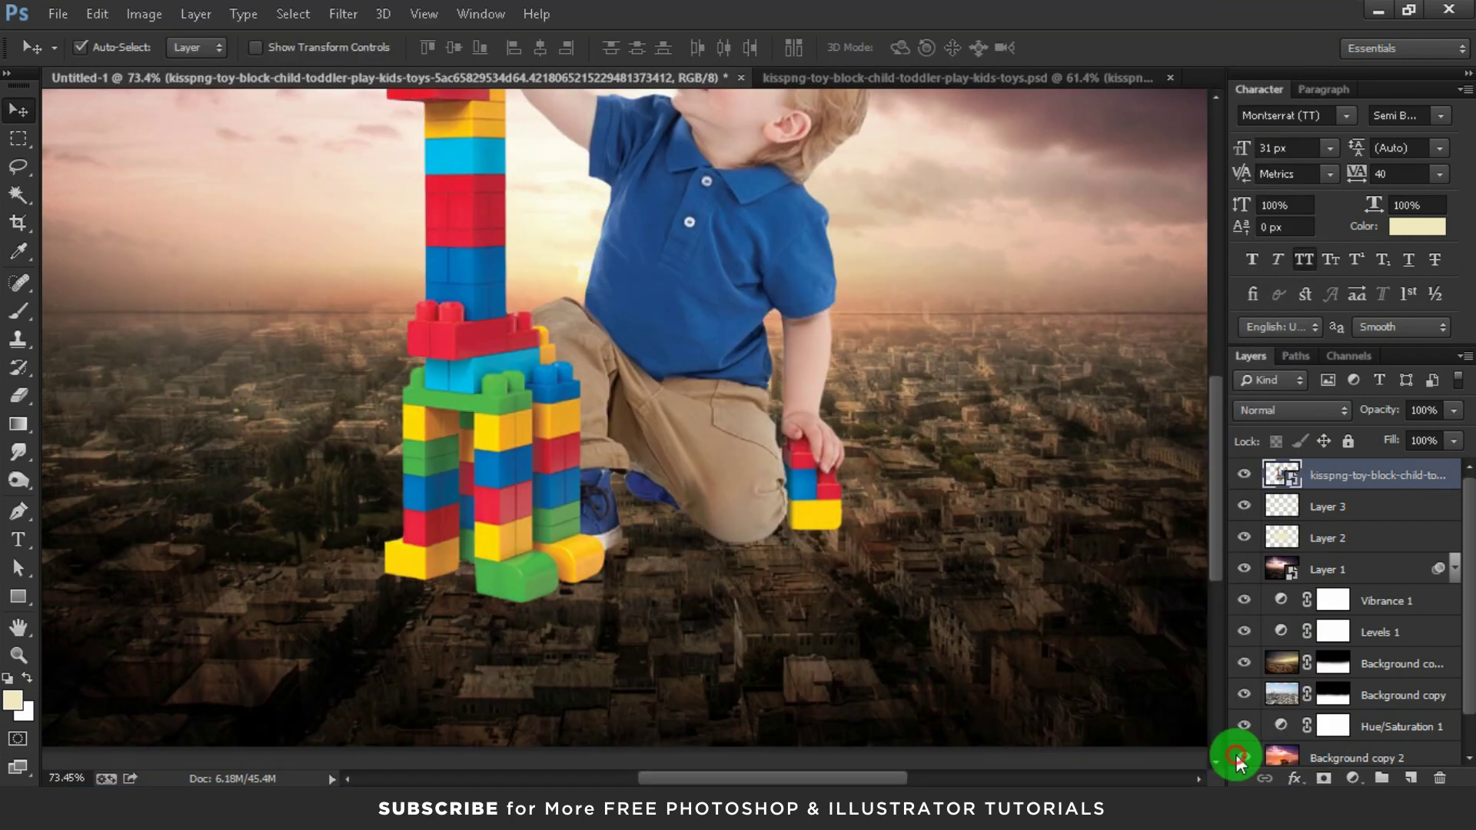
{"action": "scroll", "coordinate": [654, 458], "scroll_direction": "down", "scroll_amount": 3}
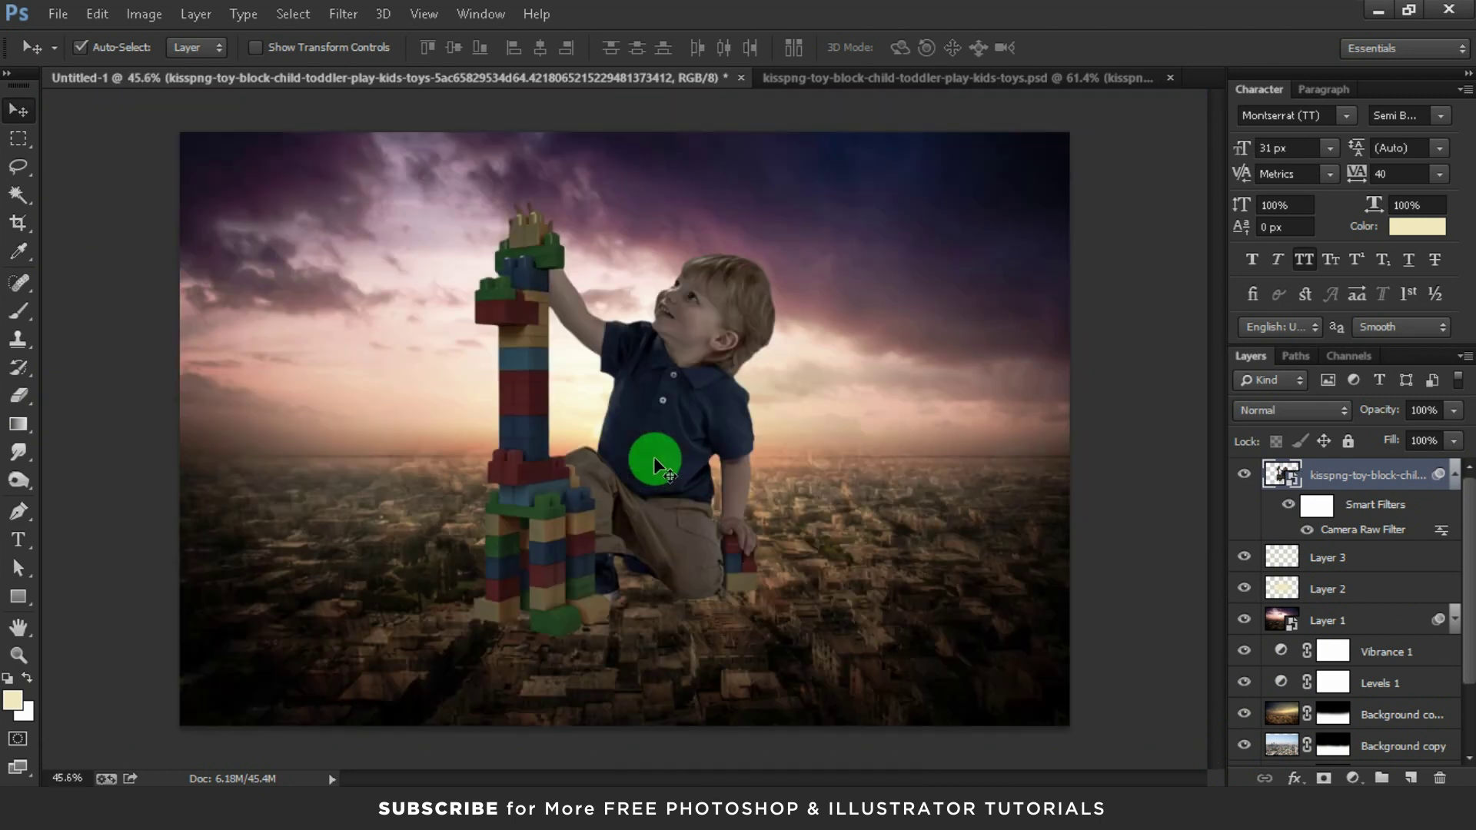
{"action": "scroll", "coordinate": [653, 458], "scroll_direction": "up", "scroll_amount": 1}
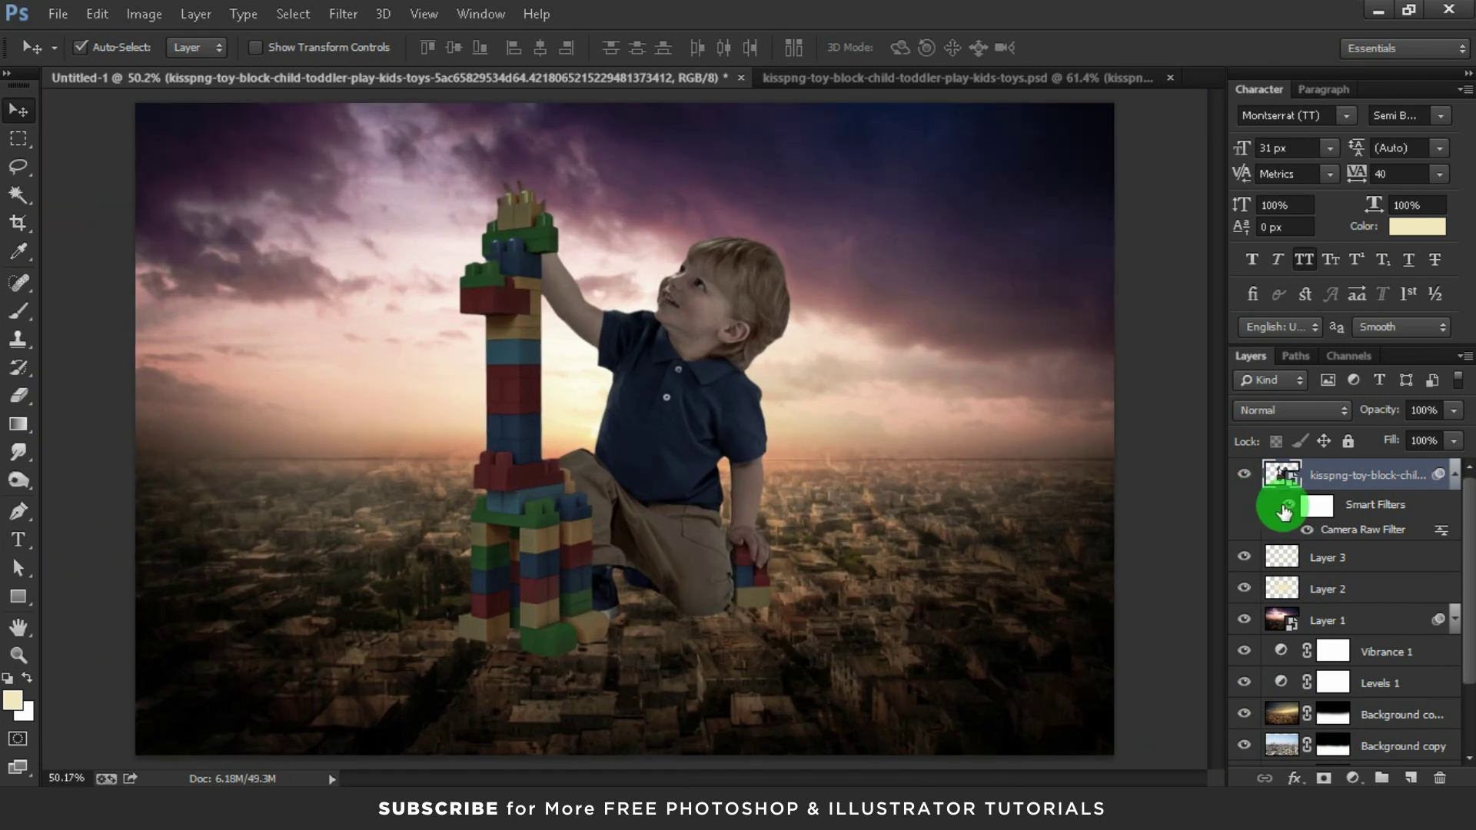
{"action": "left_click", "coordinate": [1291, 510]}
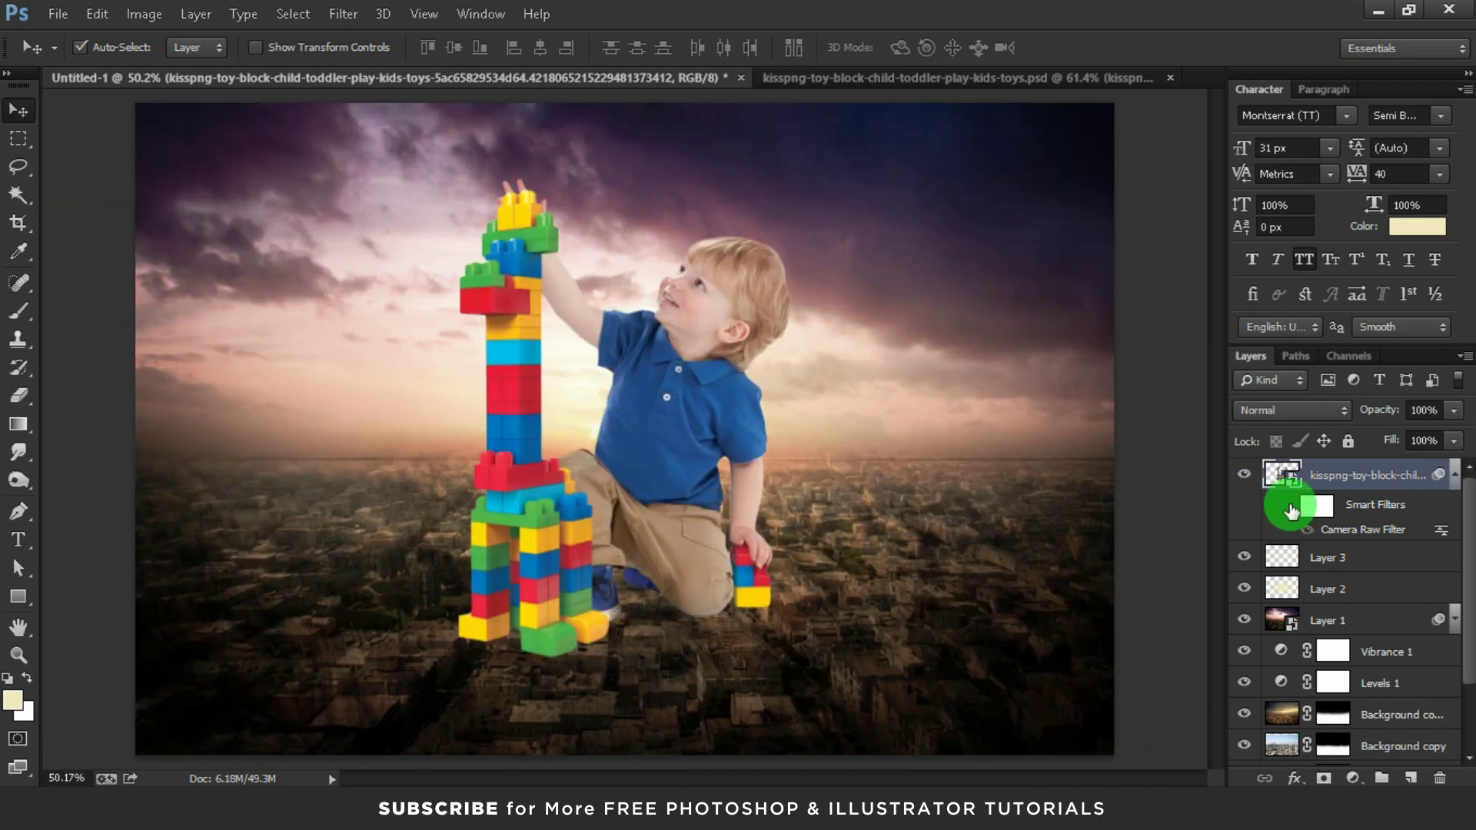
{"action": "left_click", "coordinate": [1290, 507]}
{"action": "left_click", "coordinate": [1291, 508]}
{"action": "left_click", "coordinate": [1454, 474]}
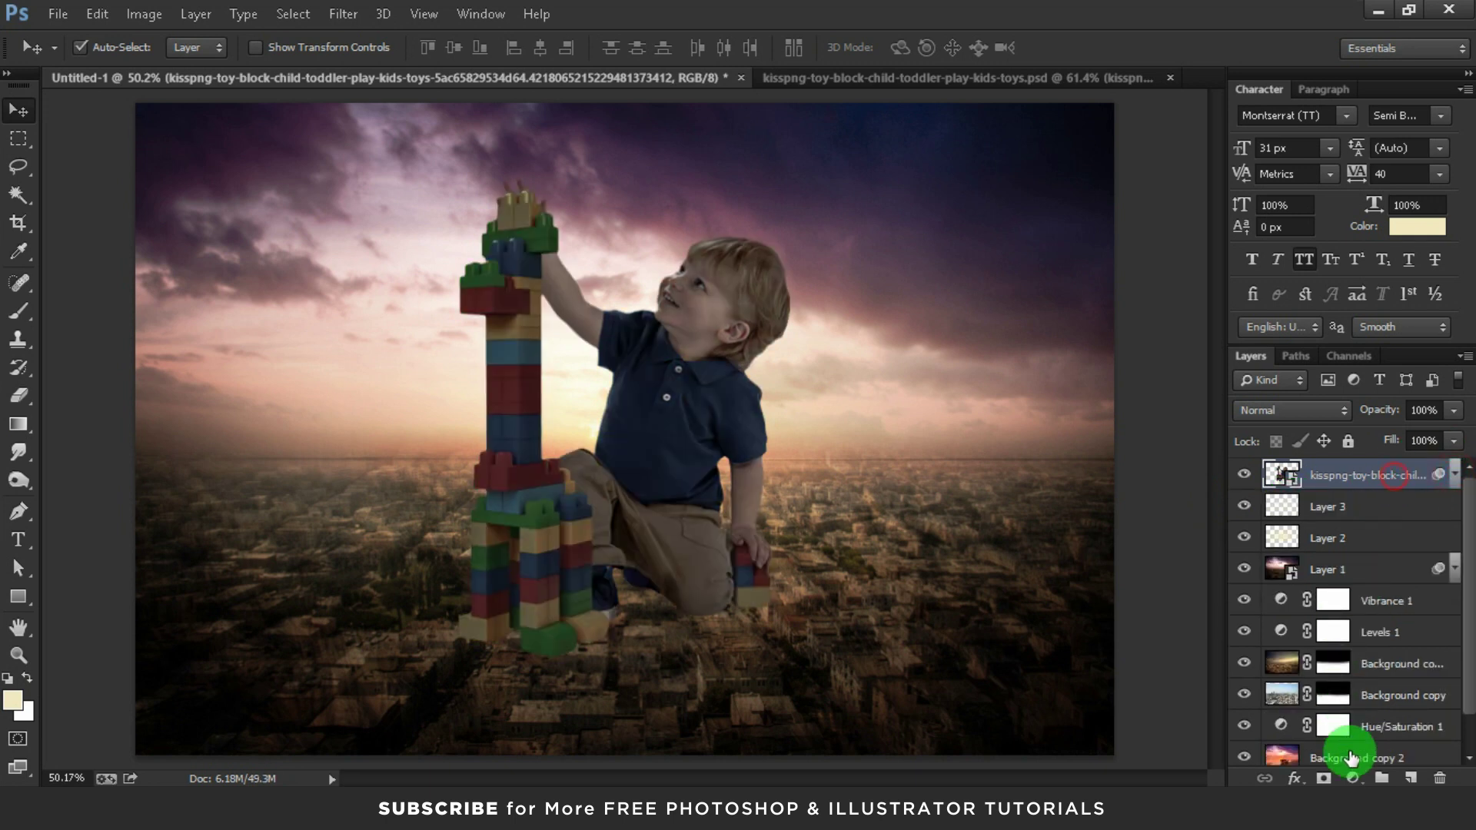
{"action": "left_click", "coordinate": [1352, 777]}
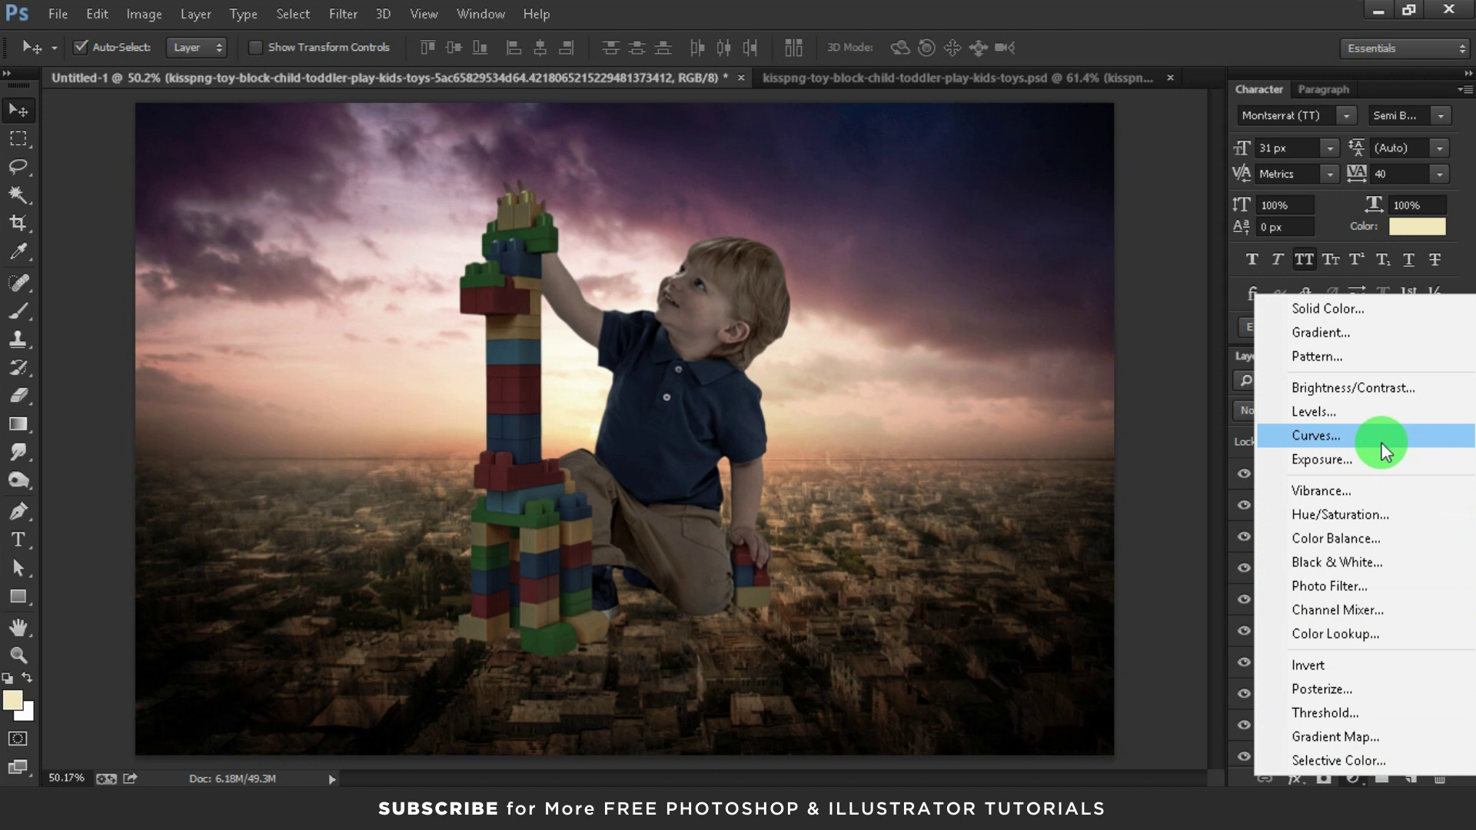
- Clip a Curves layer to the toddler with a gentle S-curve: brighter highlights, deeper shadows
{"action": "left_click", "coordinate": [1384, 451]}
{"action": "left_click", "coordinate": [1091, 359]}
{"action": "left_click", "coordinate": [1007, 516]}
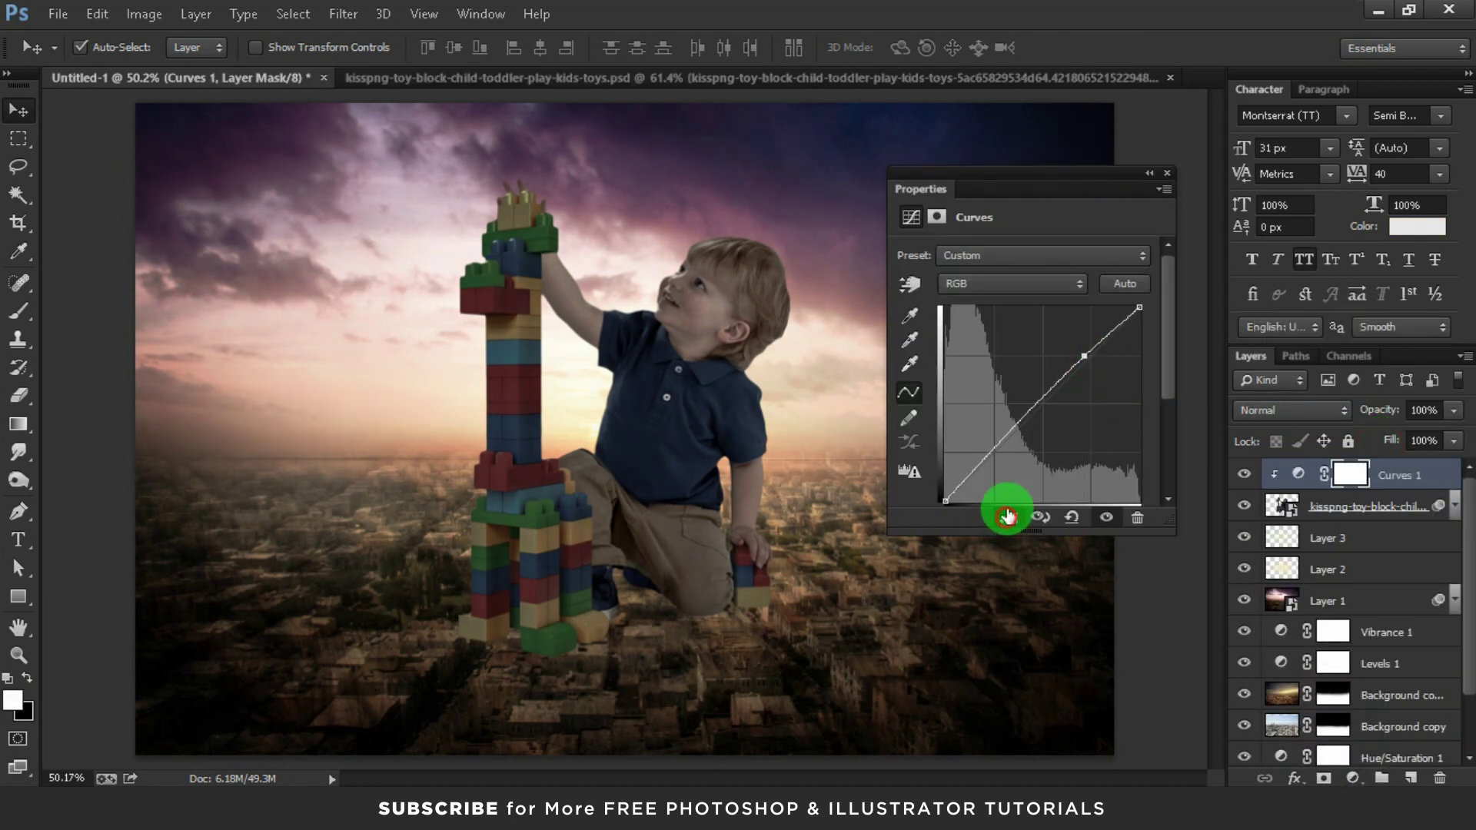
{"action": "left_click", "coordinate": [1068, 338]}
{"action": "left_click_drag", "start_coordinate": [1083, 353], "coordinate": [1085, 347]}
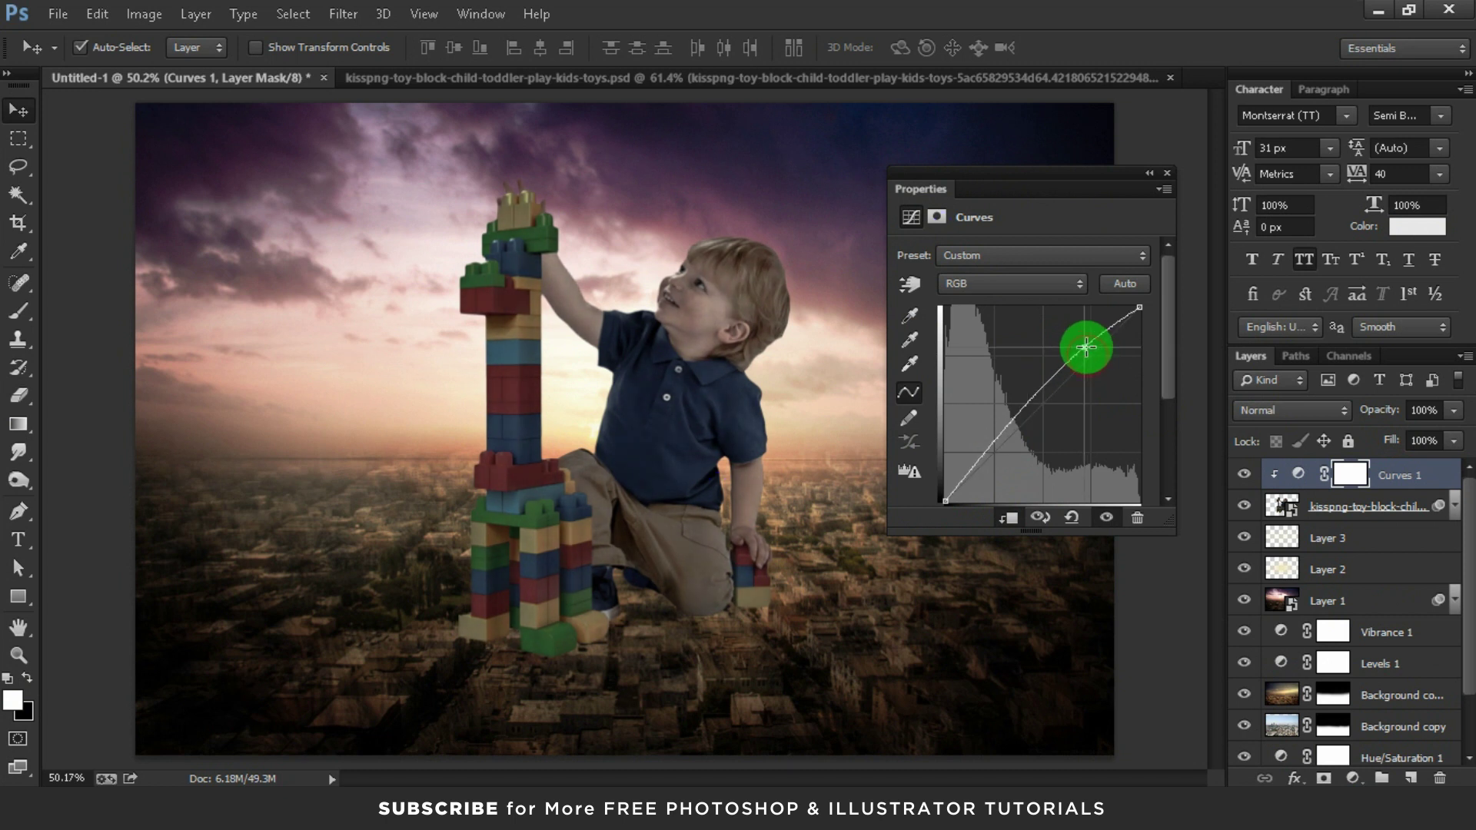
{"action": "left_click", "coordinate": [1005, 435]}
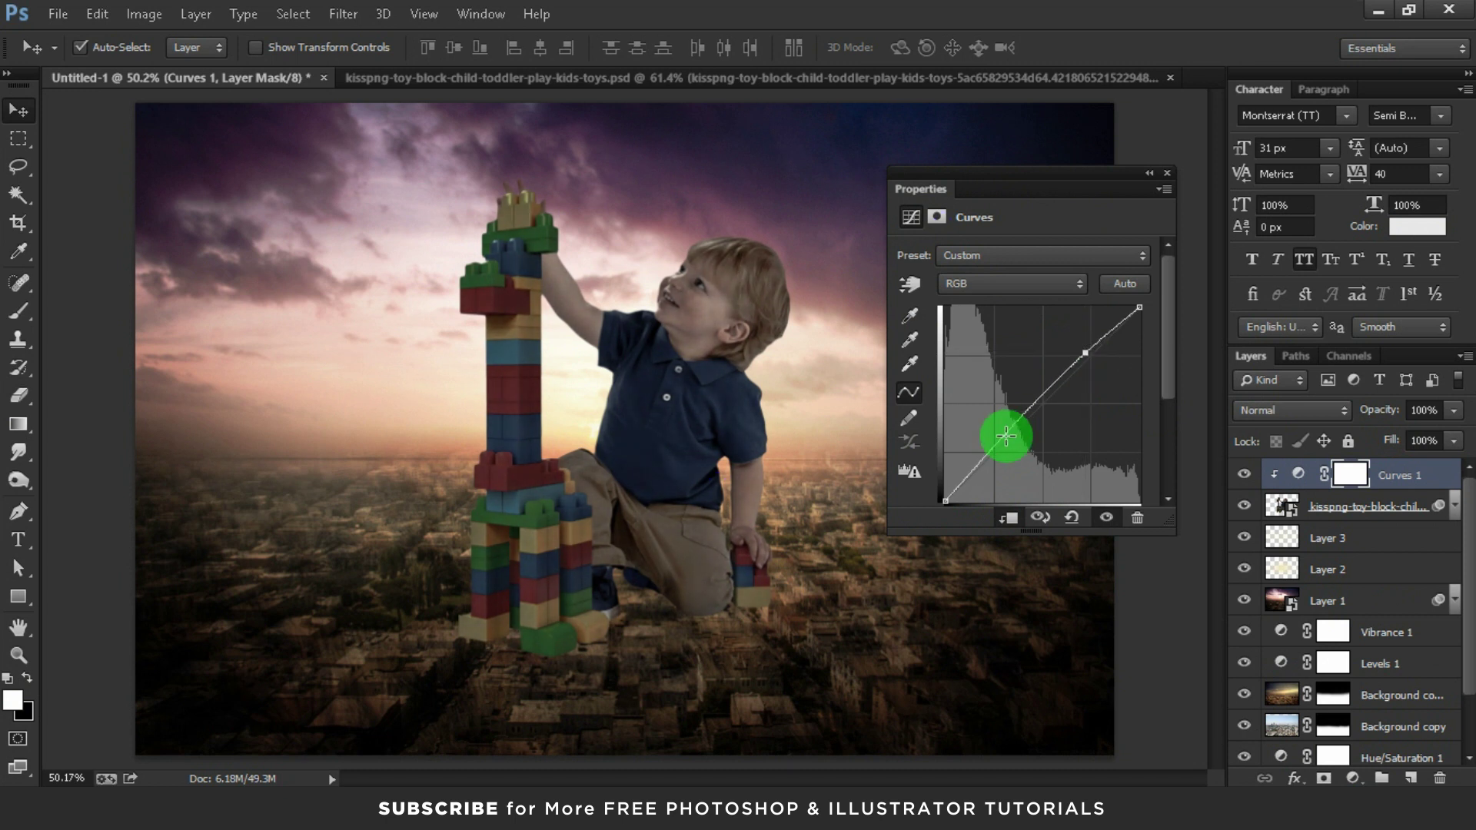
{"action": "left_click_drag", "start_coordinate": [996, 445], "coordinate": [995, 449]}
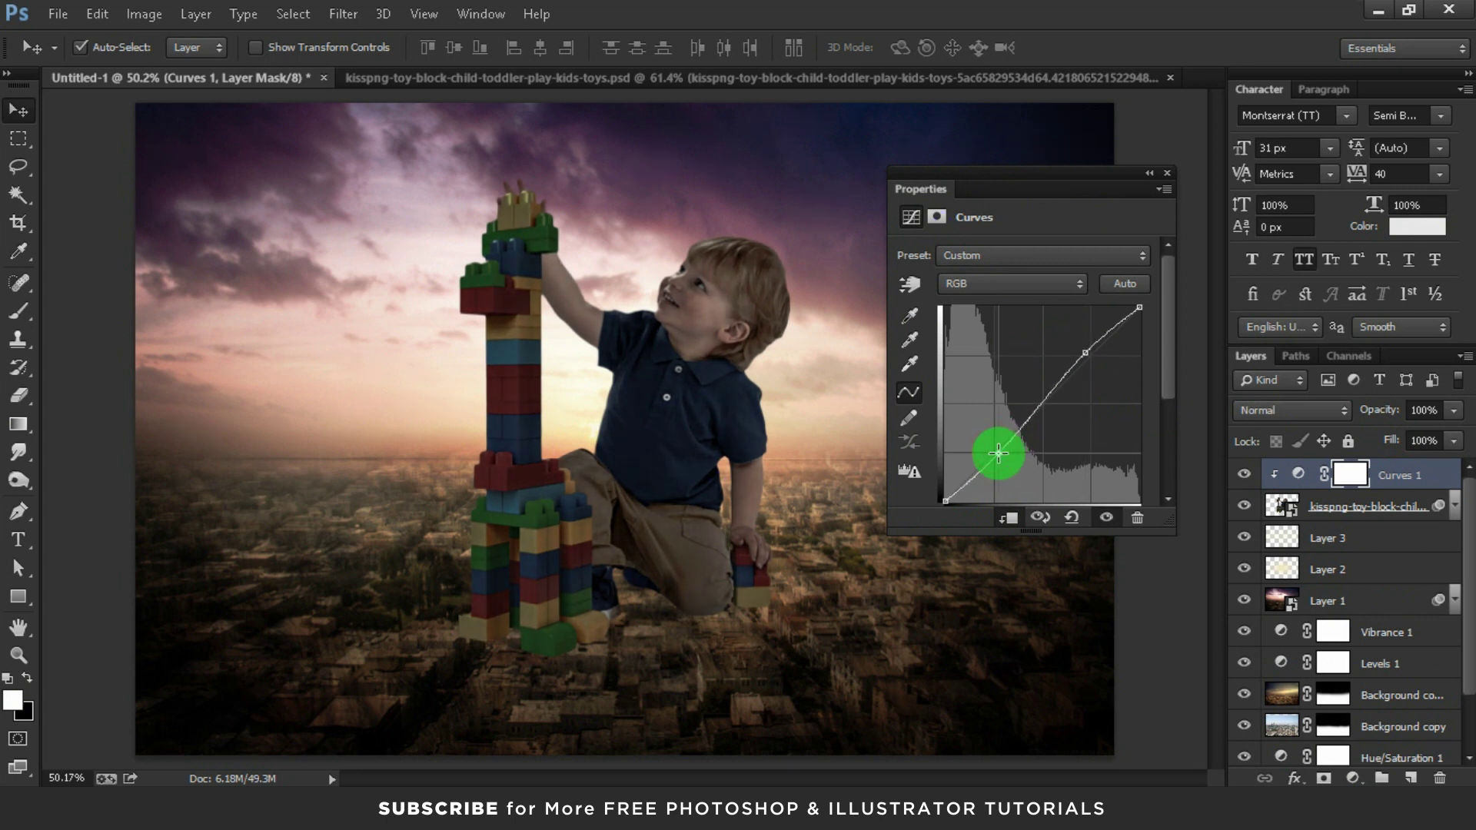
{"action": "left_click_drag", "start_coordinate": [1083, 356], "coordinate": [1078, 361]}
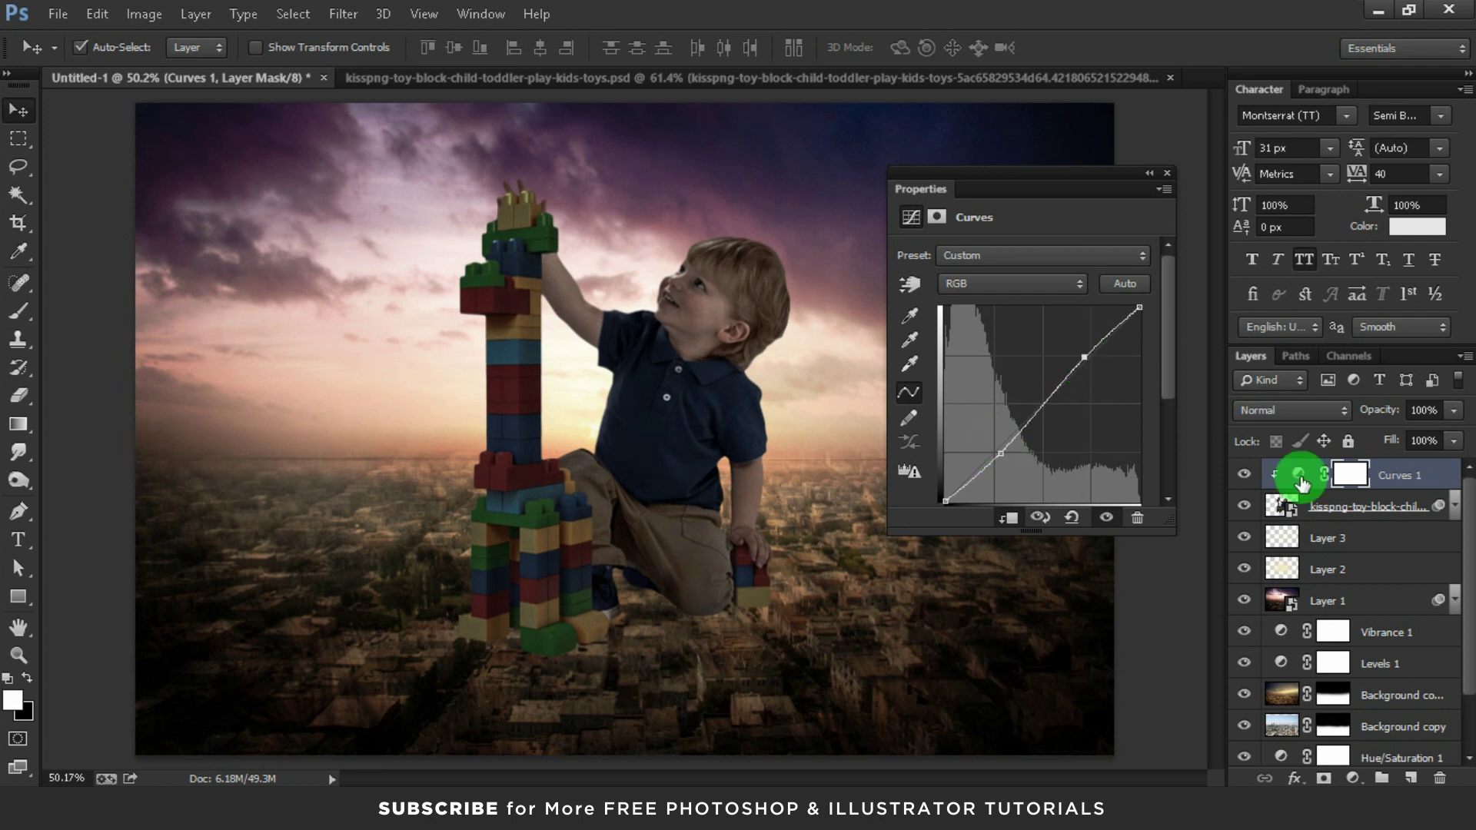
{"action": "left_click", "coordinate": [1244, 475]}
{"action": "left_click", "coordinate": [1244, 475]}
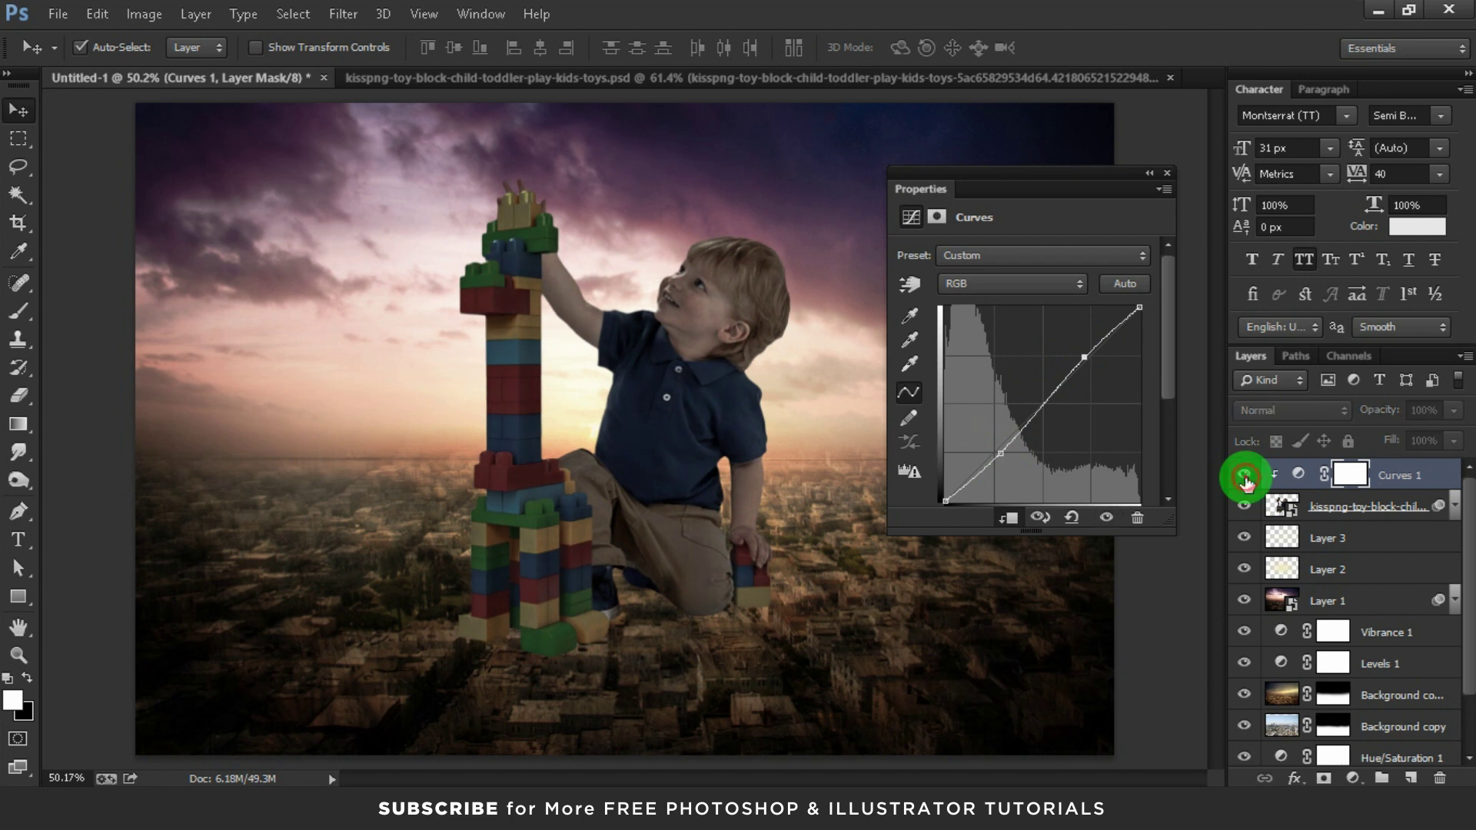
{"action": "left_click", "coordinate": [1167, 174]}
- Add a white mask to the kisspng toddler layer and load a grass-shaped brush preset
{"action": "left_click", "coordinate": [1291, 507]}
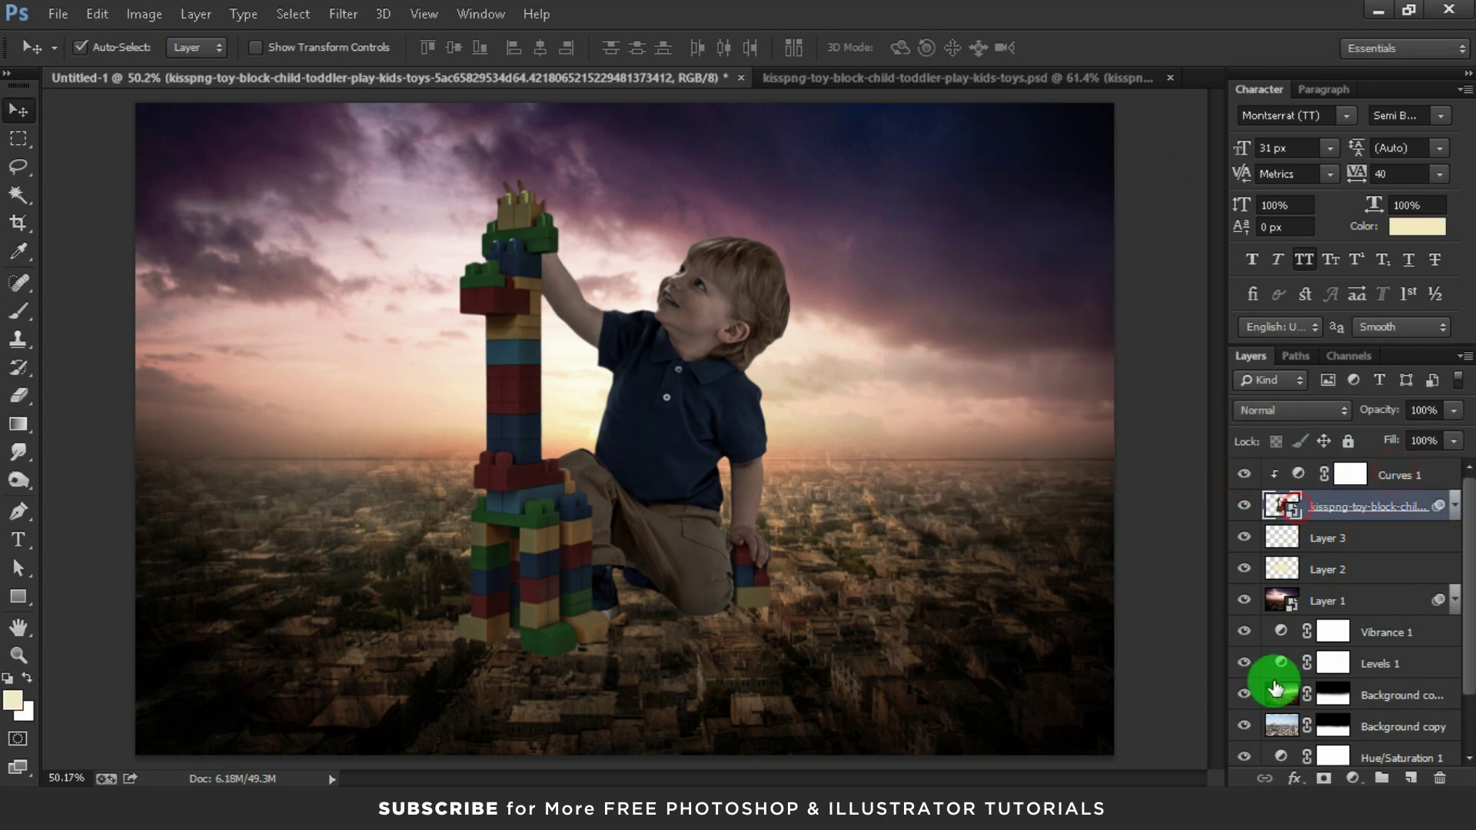
{"action": "left_click", "coordinate": [1322, 778]}
{"action": "scroll", "coordinate": [667, 600], "scroll_direction": "up", "scroll_amount": 1}
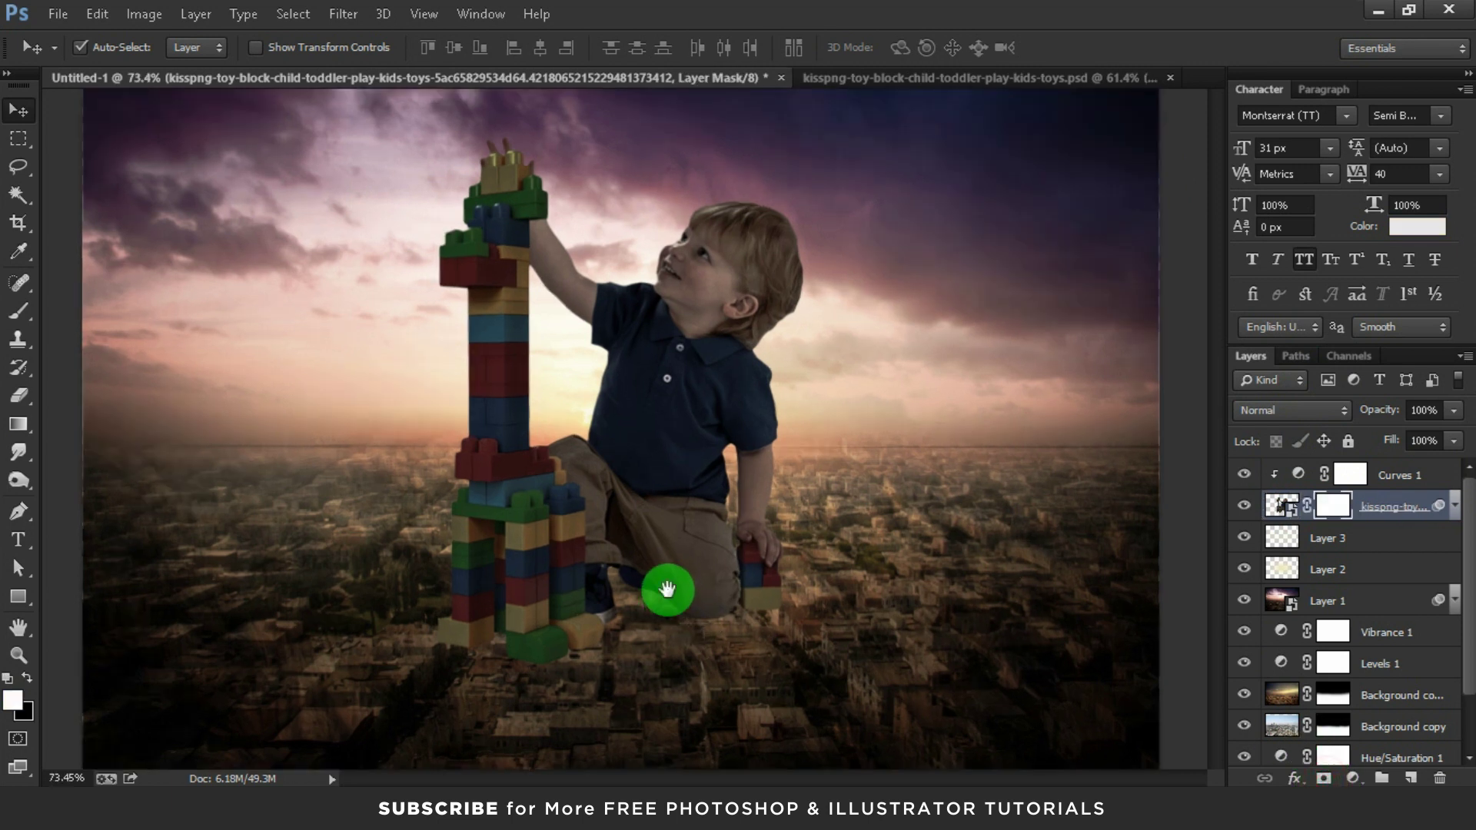
{"action": "scroll", "coordinate": [667, 590], "scroll_direction": "up", "scroll_amount": 1}
{"action": "key", "text": "b"}
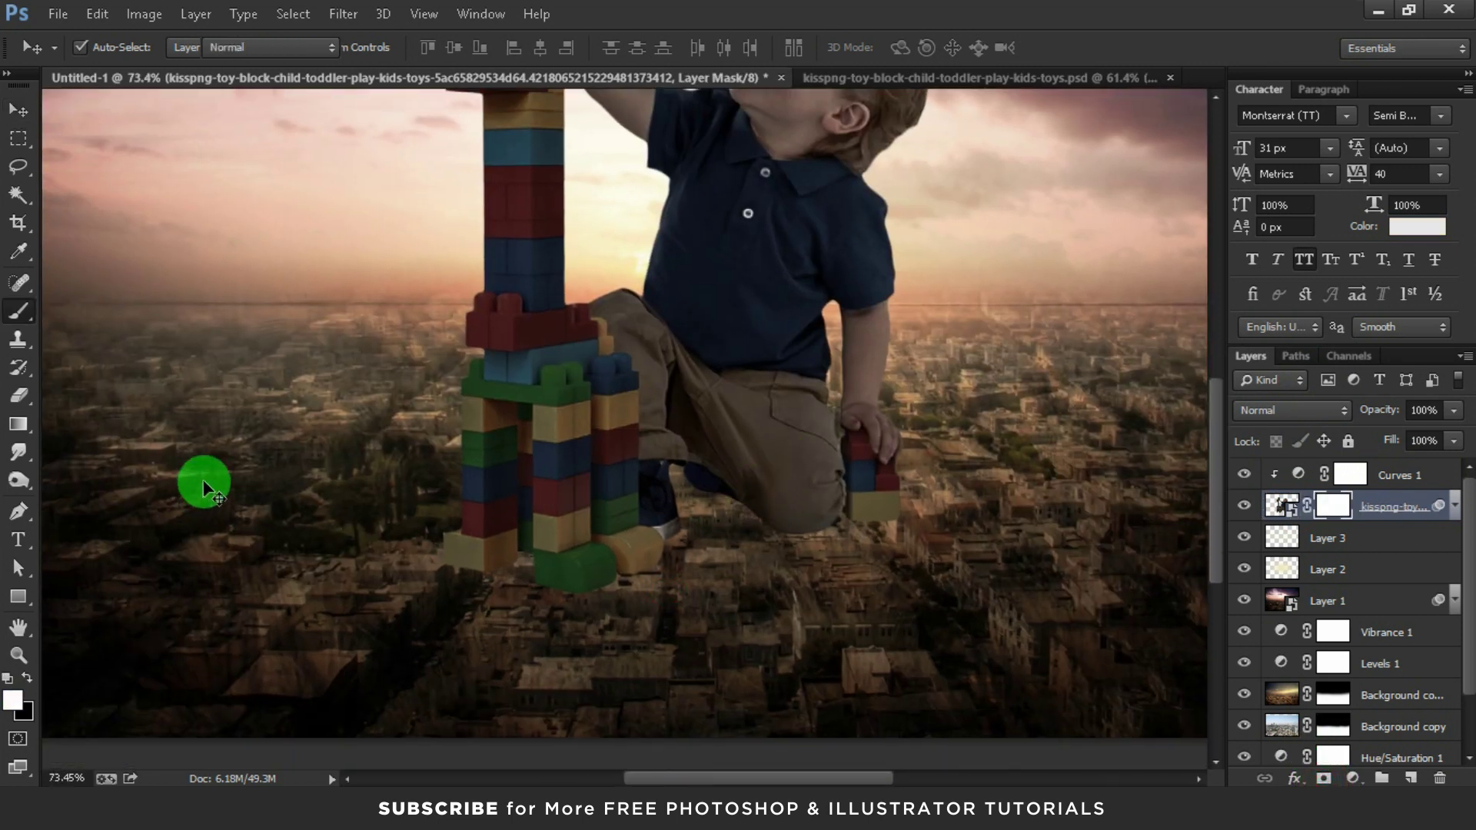
{"action": "left_click", "coordinate": [89, 49]}
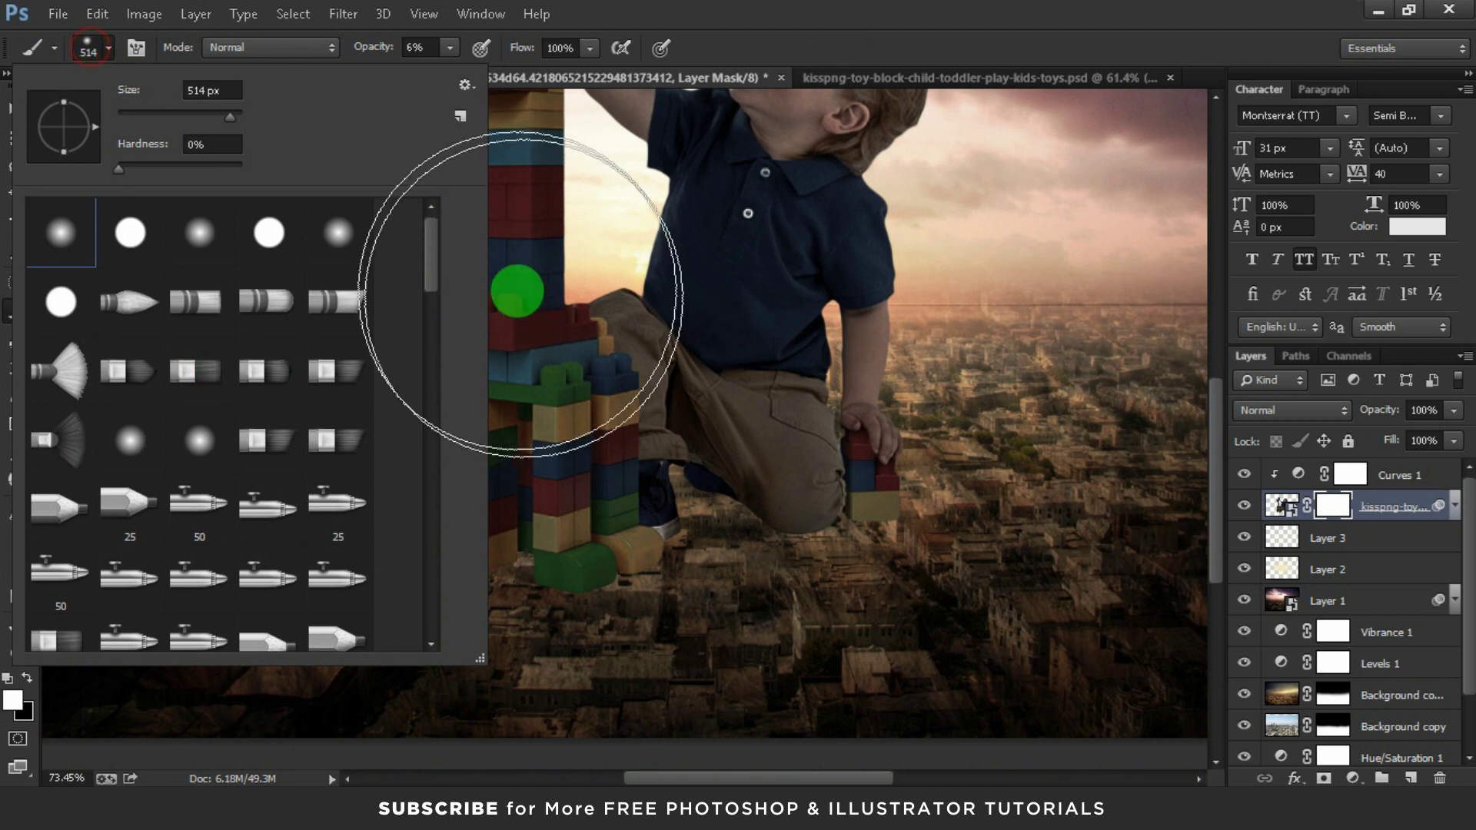
{"action": "left_click_drag", "start_coordinate": [427, 269], "coordinate": [431, 499]}
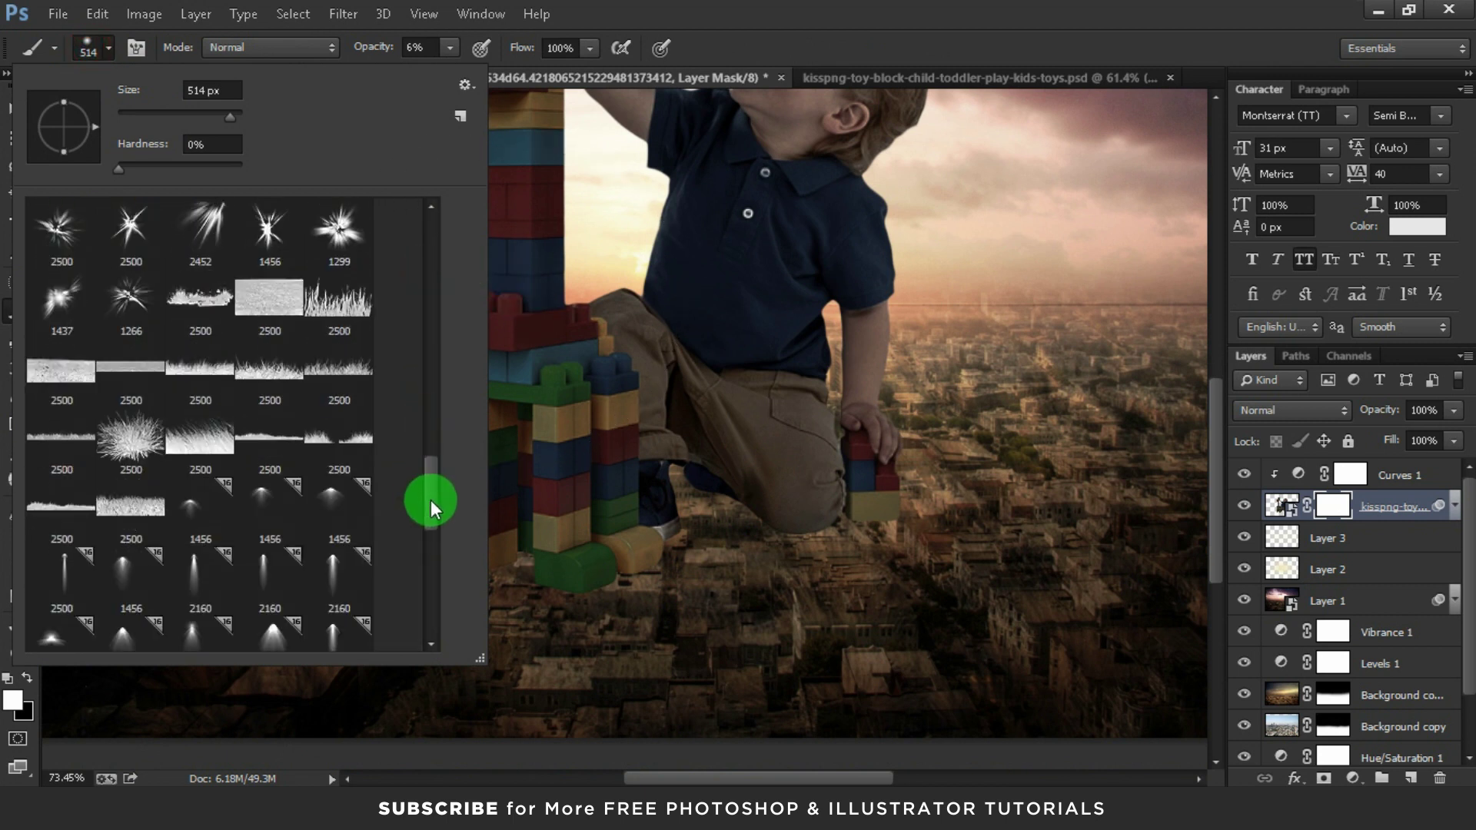
{"action": "left_click", "coordinate": [333, 311]}
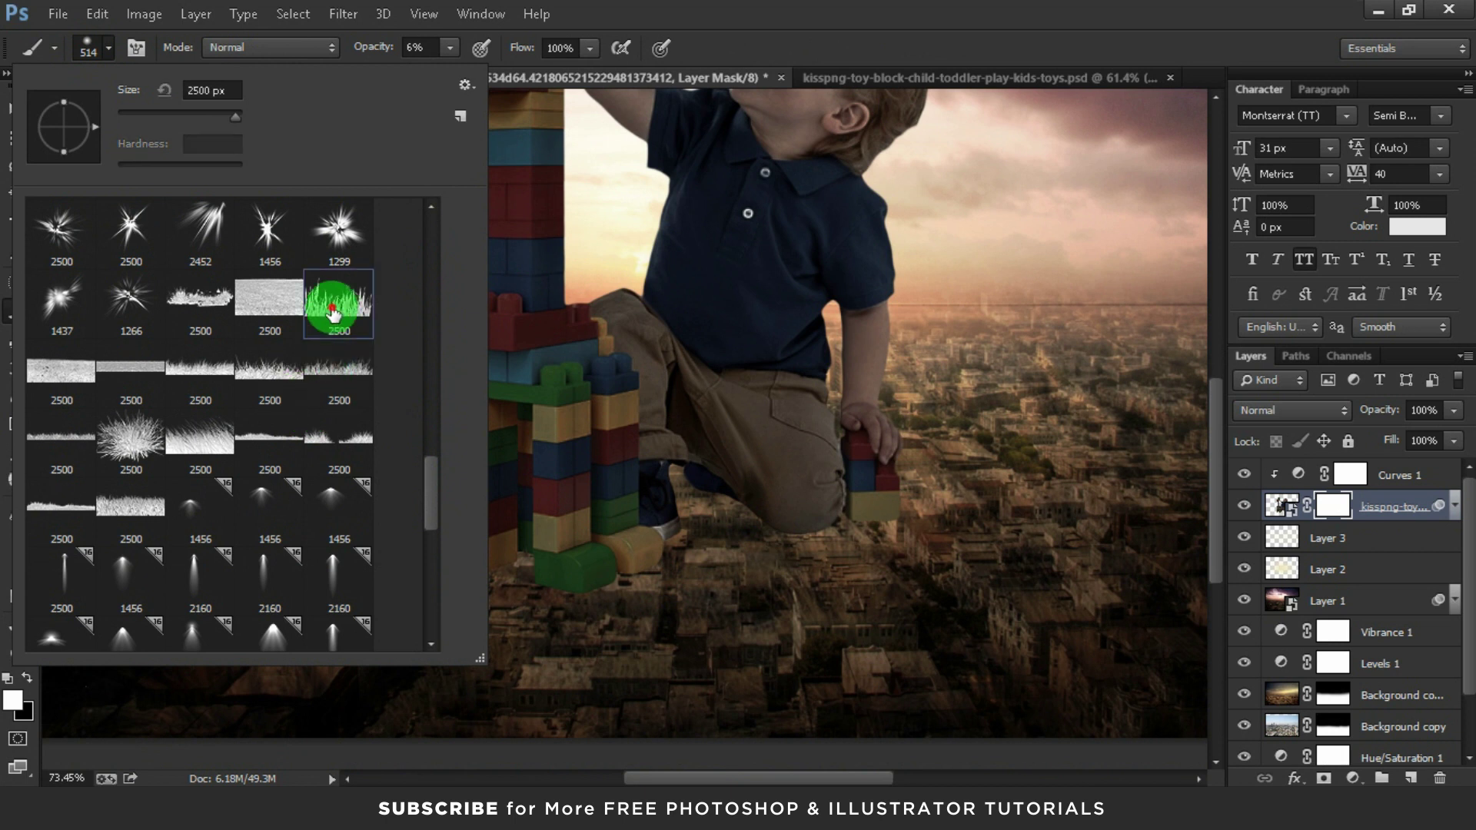
{"action": "left_click", "coordinate": [271, 370]}
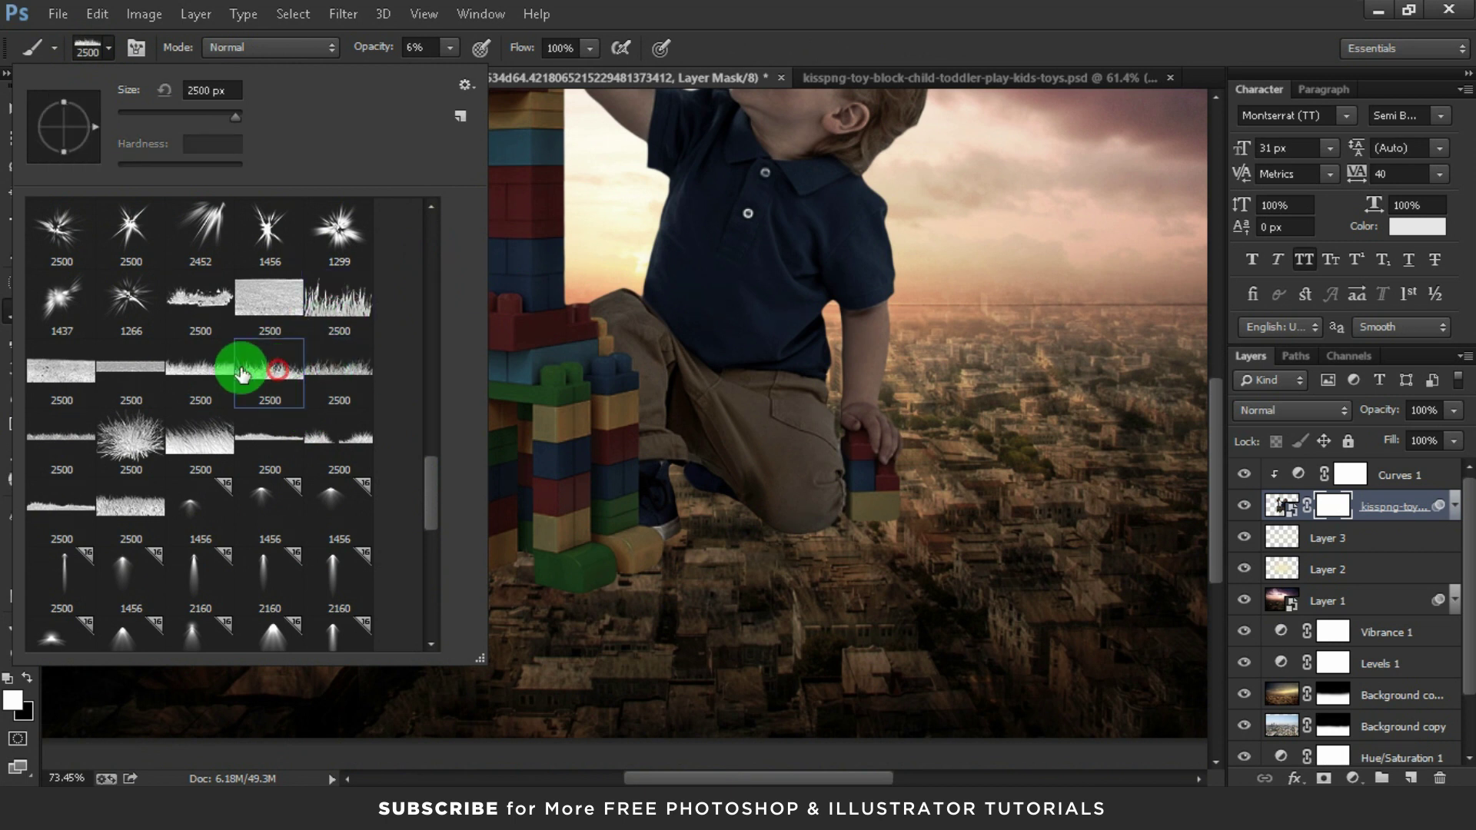
{"action": "left_click", "coordinate": [61, 58]}
- Set up a smaller brush at 100% opacity with black as the foreground colour
{"action": "key", "text": "bracketleft"}
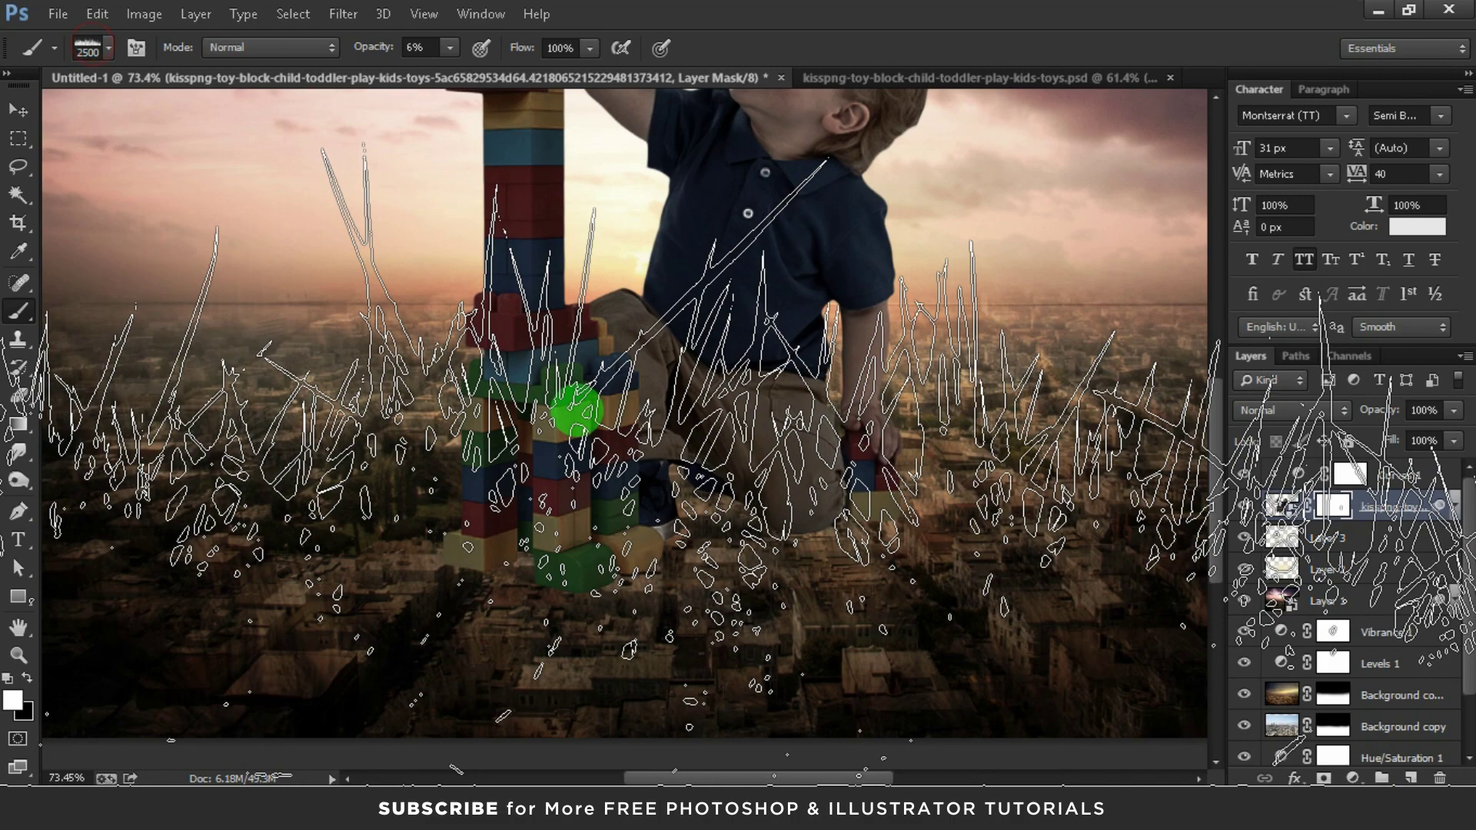
{"action": "key", "text": "bracketleft"}
{"action": "key", "text": "bracketleft"}
{"action": "key", "text": "bracketleft"}
{"action": "key", "text": "bracketleft"}
{"action": "key", "text": "bracketleft"}
{"action": "key", "text": "bracketleft"}
{"action": "scroll", "coordinate": [543, 592], "scroll_direction": "up", "scroll_amount": 2}
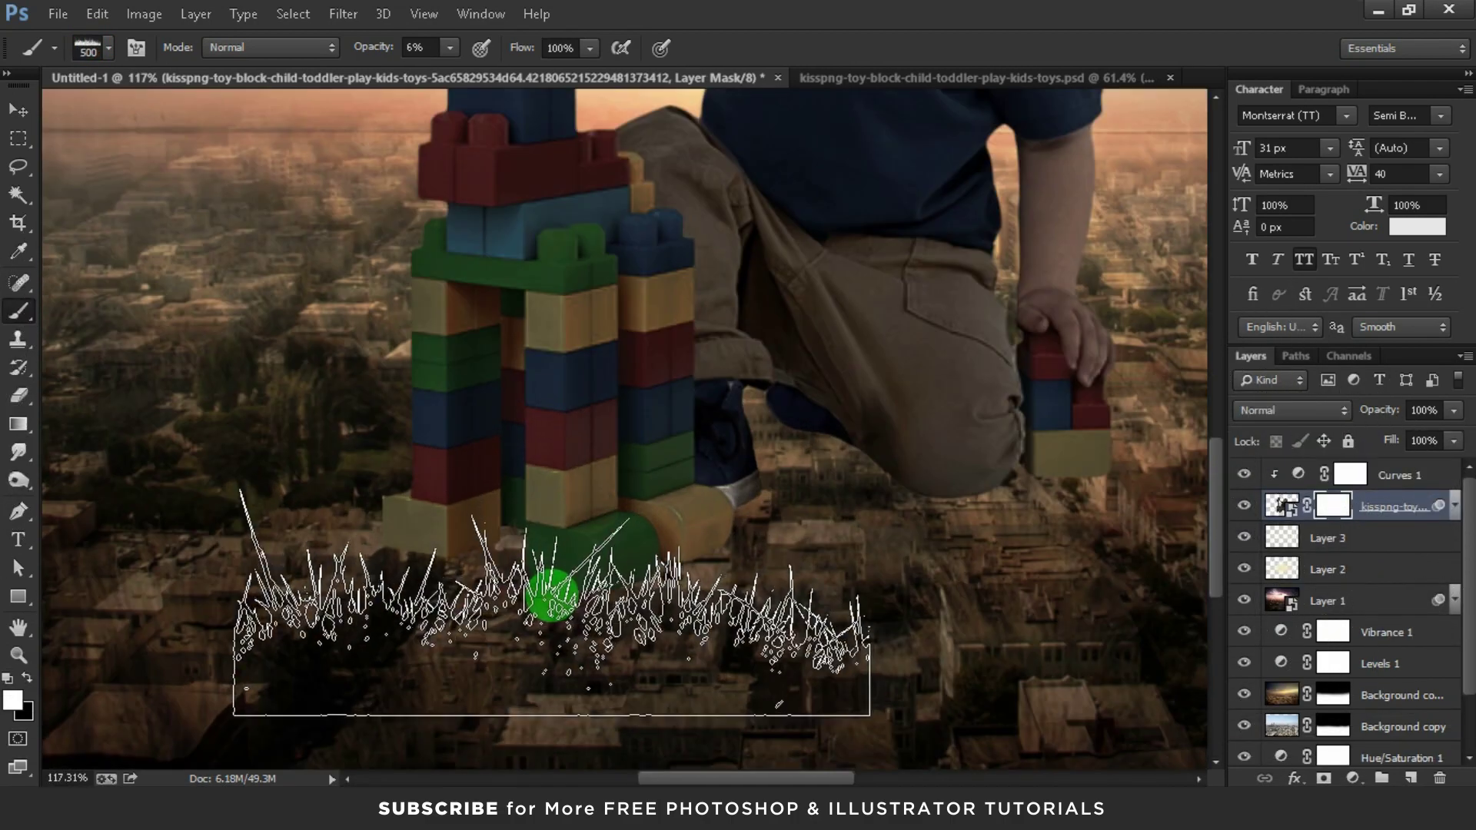
{"action": "scroll", "coordinate": [547, 448], "scroll_direction": "up", "scroll_amount": 2}
{"action": "scroll", "coordinate": [548, 447], "scroll_direction": "down", "scroll_amount": 1}
{"action": "scroll", "coordinate": [560, 461], "scroll_direction": "down", "scroll_amount": 3}
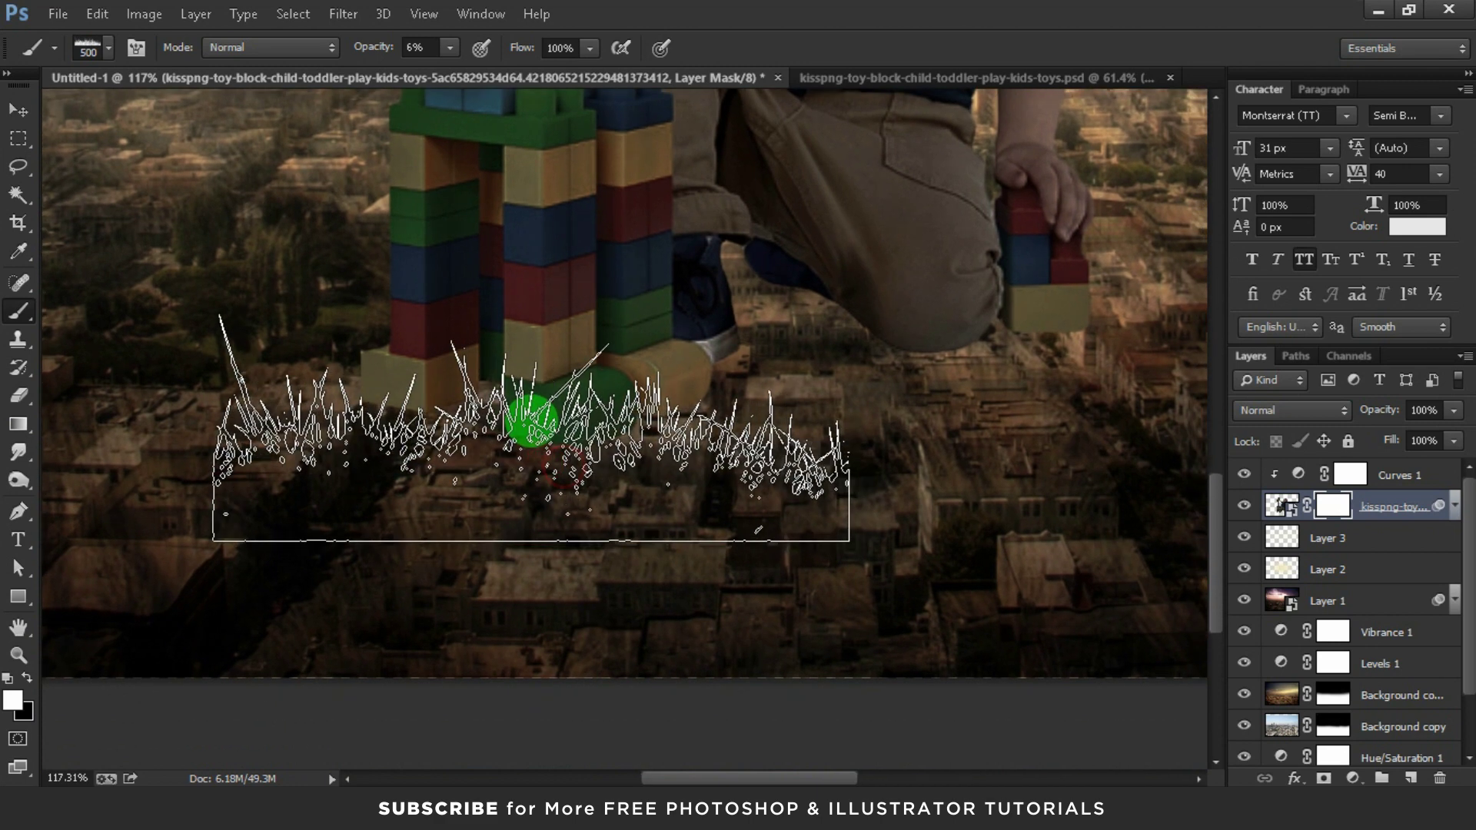
{"action": "left_click", "coordinate": [341, 17]}
{"action": "left_click_drag", "start_coordinate": [384, 48], "coordinate": [430, 47]}
{"action": "mouse_move", "coordinate": [511, 149]}
{"action": "left_mouse_down"}
{"action": "mouse_move", "coordinate": [532, 469]}
{"action": "mouse_move", "coordinate": [504, 475]}
{"action": "left_mouse_up"}
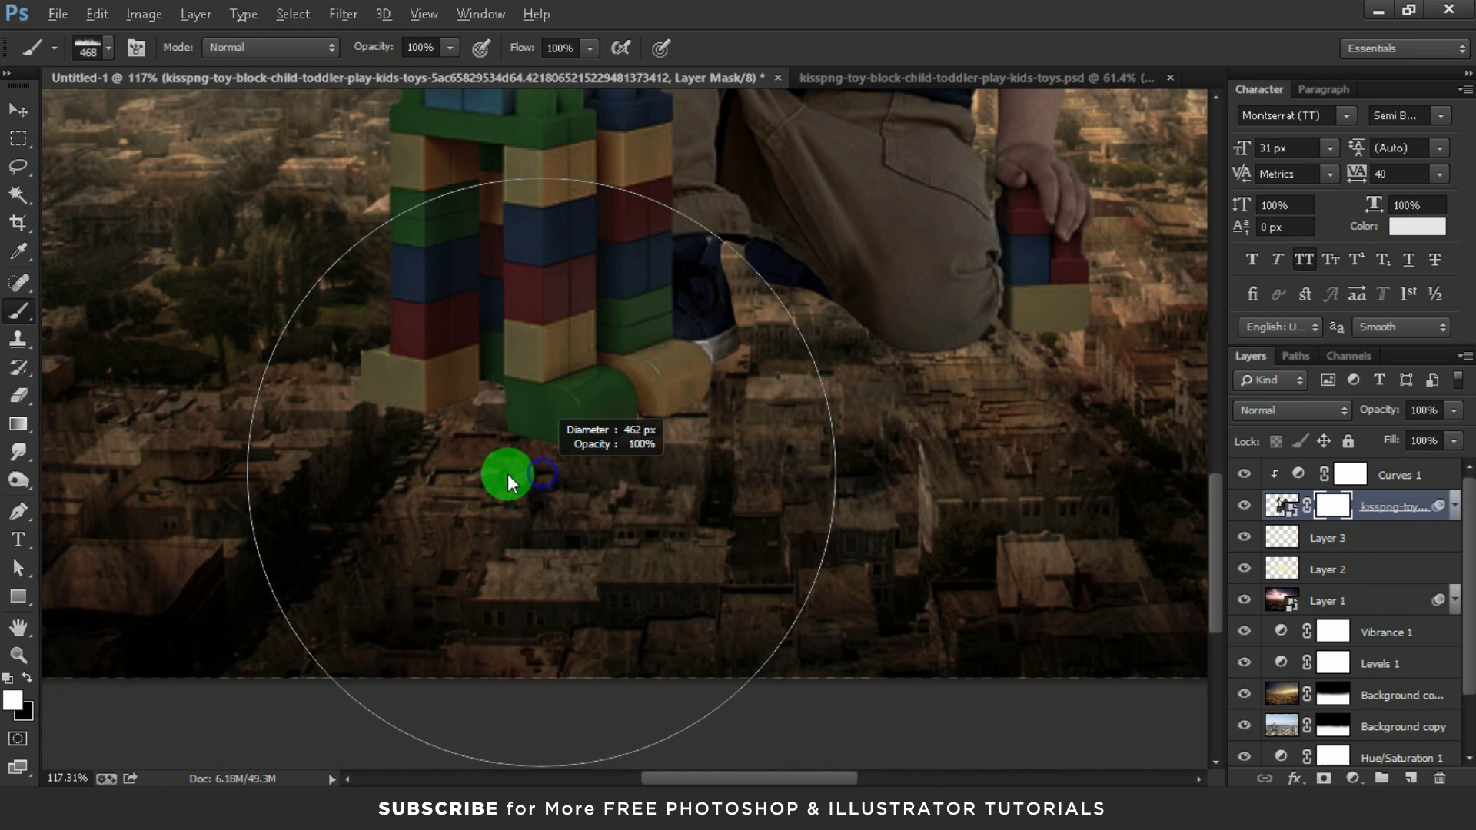
{"action": "left_click", "coordinate": [26, 676]}
- Paint grass strokes on the mask to hide the tower base and the ground under the knee
{"action": "mouse_move", "coordinate": [609, 428]}
{"action": "left_mouse_down"}
{"action": "mouse_move", "coordinate": [493, 447]}
{"action": "mouse_move", "coordinate": [369, 417]}
{"action": "left_mouse_up"}
{"action": "mouse_move", "coordinate": [422, 554]}
{"action": "left_mouse_down"}
{"action": "mouse_move", "coordinate": [488, 413]}
{"action": "mouse_move", "coordinate": [549, 398]}
{"action": "left_mouse_up"}
{"action": "left_click_drag", "start_coordinate": [593, 584], "coordinate": [868, 409]}
{"action": "mouse_move", "coordinate": [755, 469]}
{"action": "left_mouse_down"}
{"action": "mouse_move", "coordinate": [682, 501]}
{"action": "mouse_move", "coordinate": [485, 504]}
{"action": "mouse_move", "coordinate": [529, 455]}
{"action": "mouse_move", "coordinate": [760, 433]}
{"action": "left_mouse_up"}
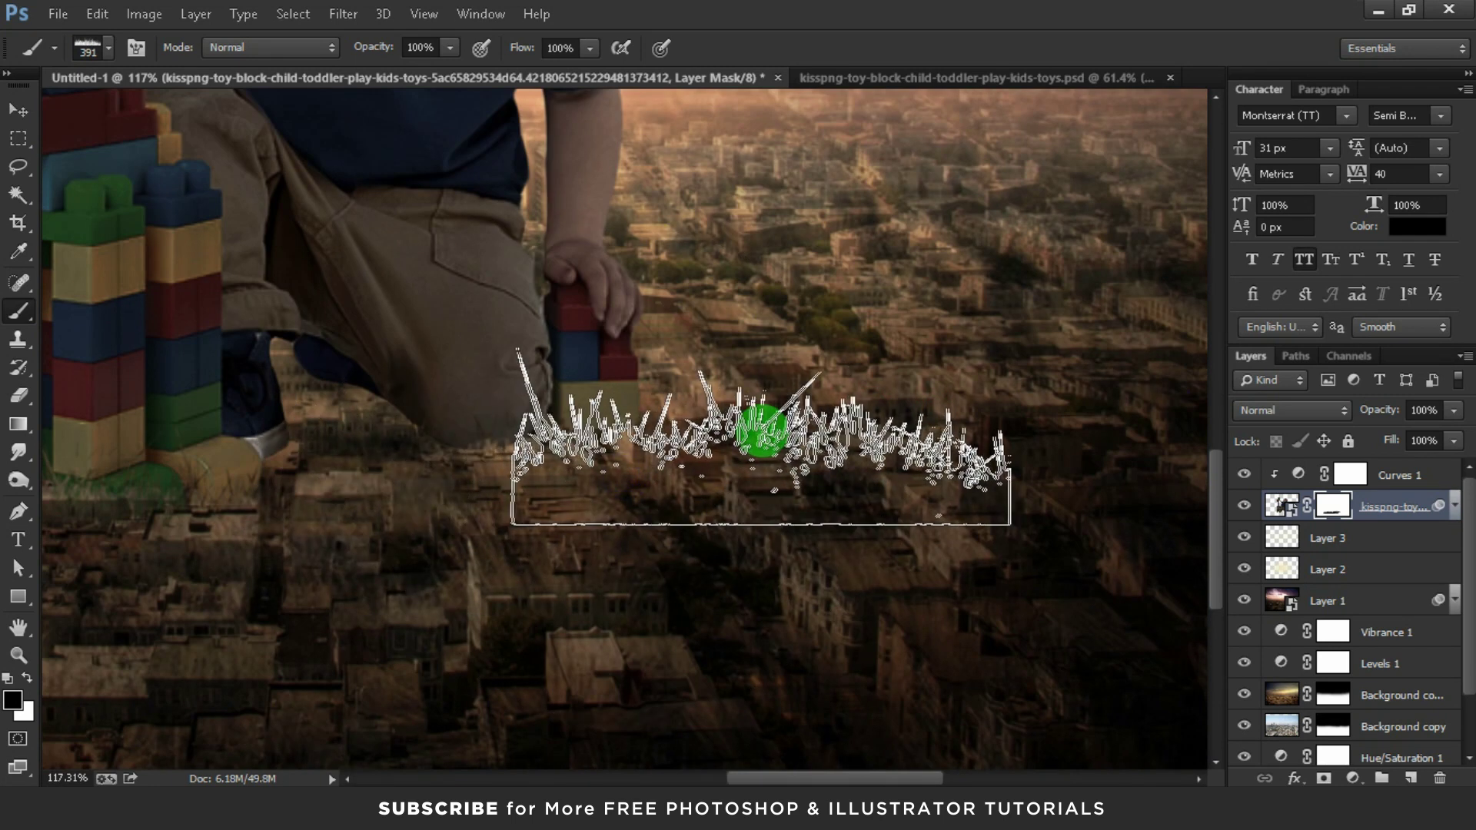
{"action": "left_click_drag", "start_coordinate": [761, 432], "coordinate": [857, 415]}
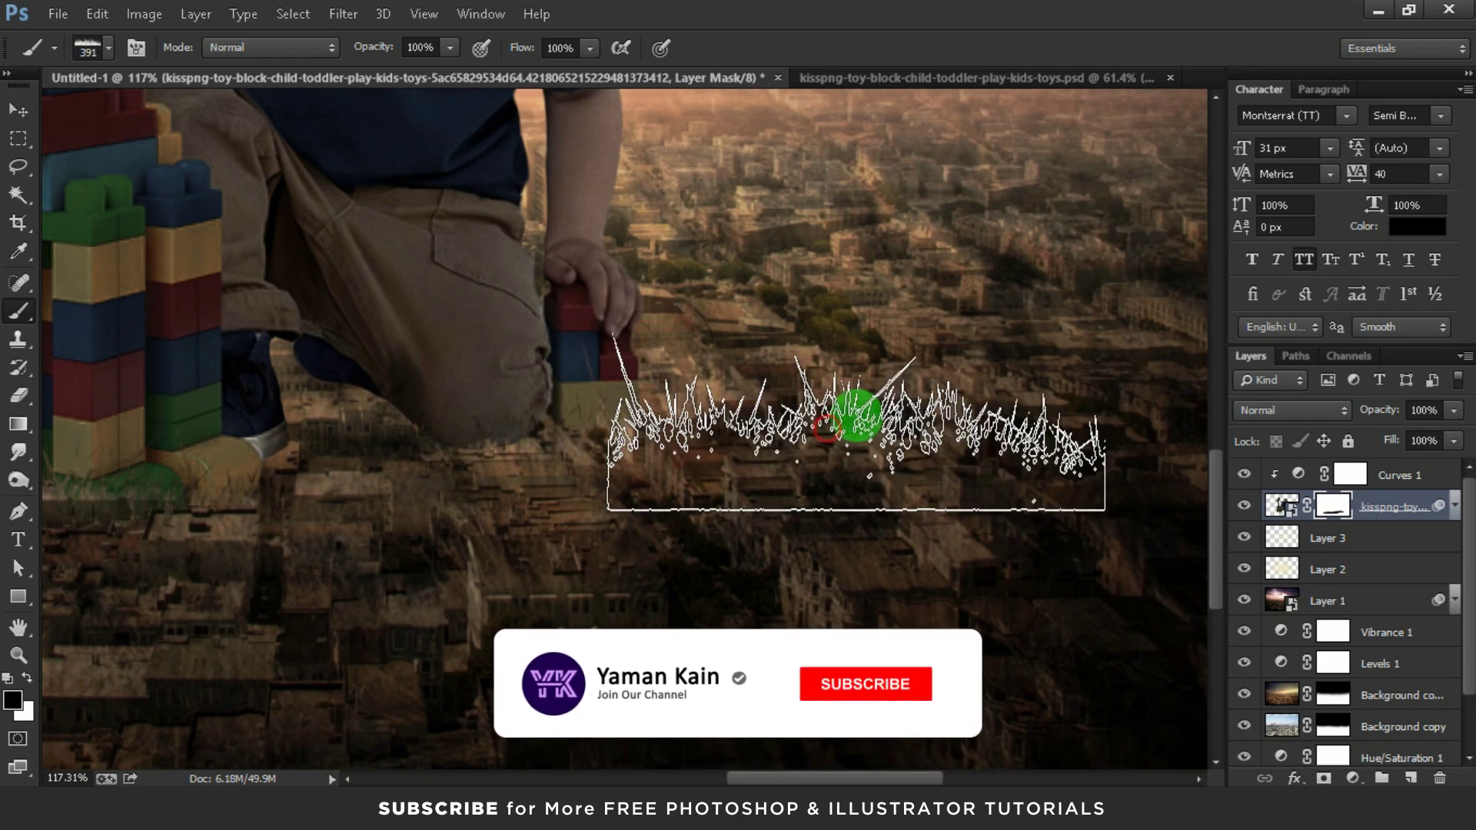
{"action": "left_click_drag", "start_coordinate": [620, 544], "coordinate": [638, 522]}
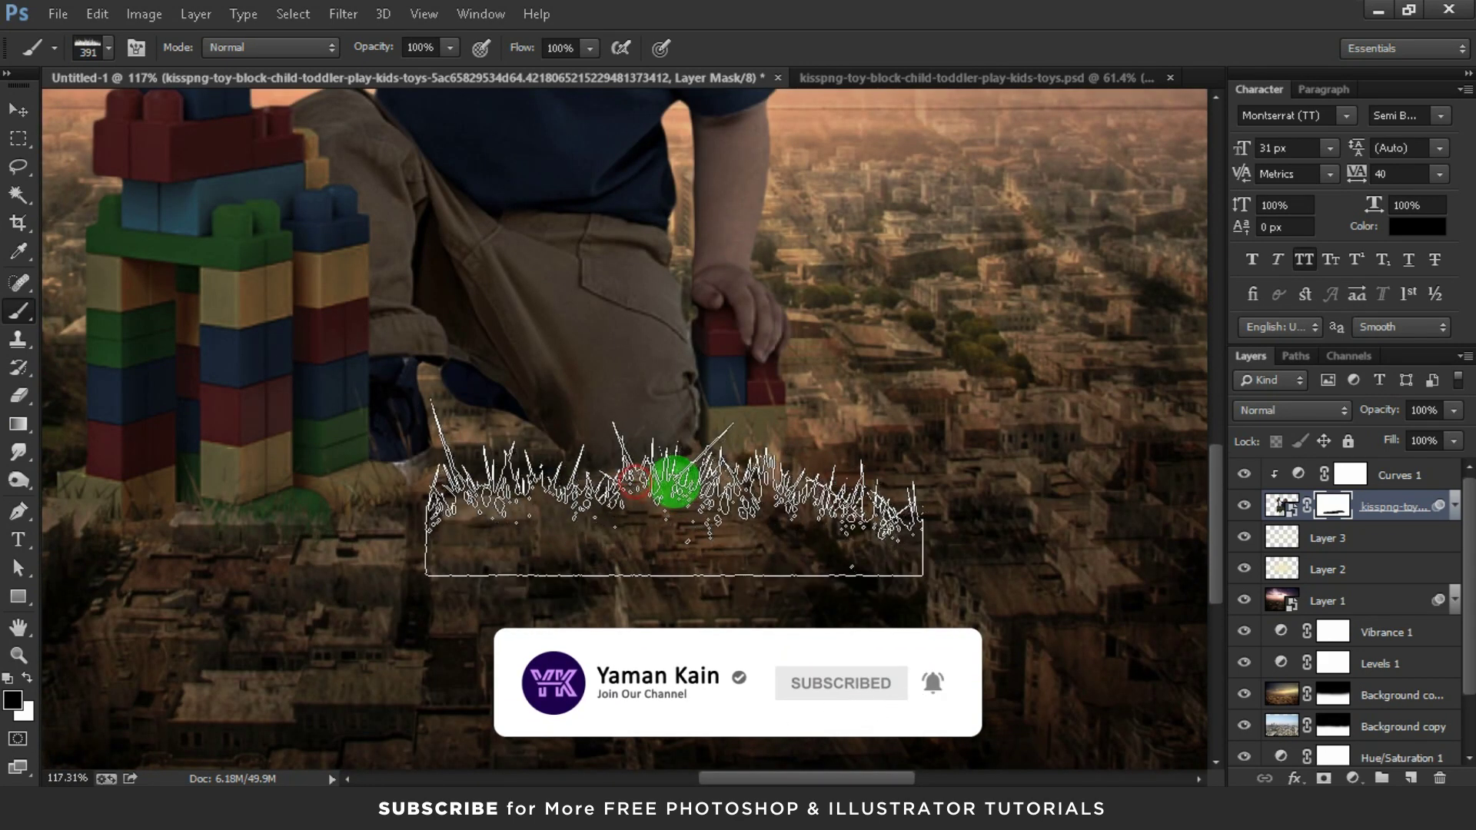
{"action": "mouse_move", "coordinate": [692, 547]}
{"action": "left_mouse_down"}
{"action": "mouse_move", "coordinate": [588, 470]}
{"action": "mouse_move", "coordinate": [421, 539]}
{"action": "left_mouse_up"}
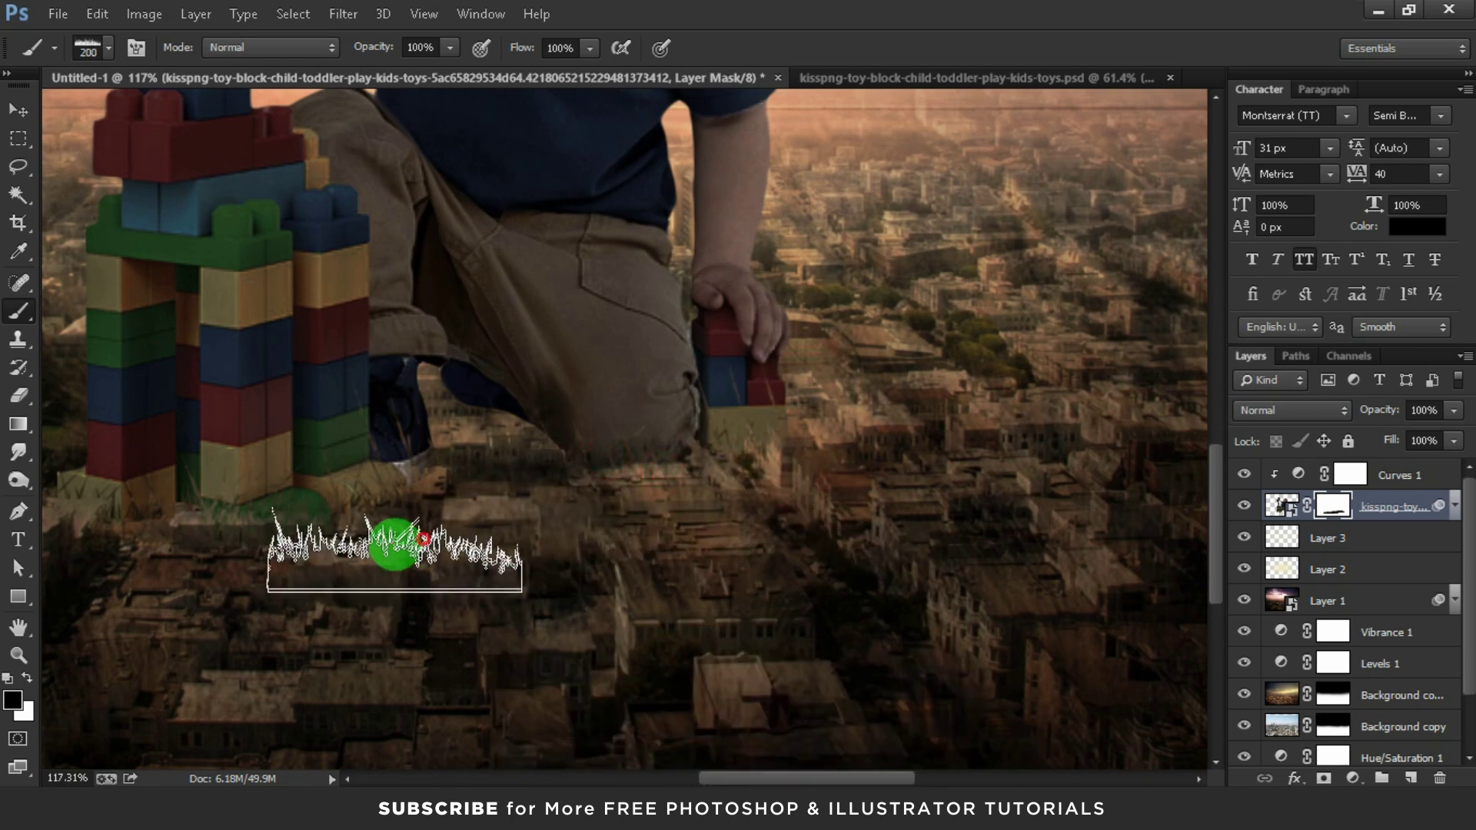
- Disable and re-enable the layer mask to compare the grass edges
{"action": "scroll", "coordinate": [472, 609], "scroll_direction": "left", "scroll_amount": 3}
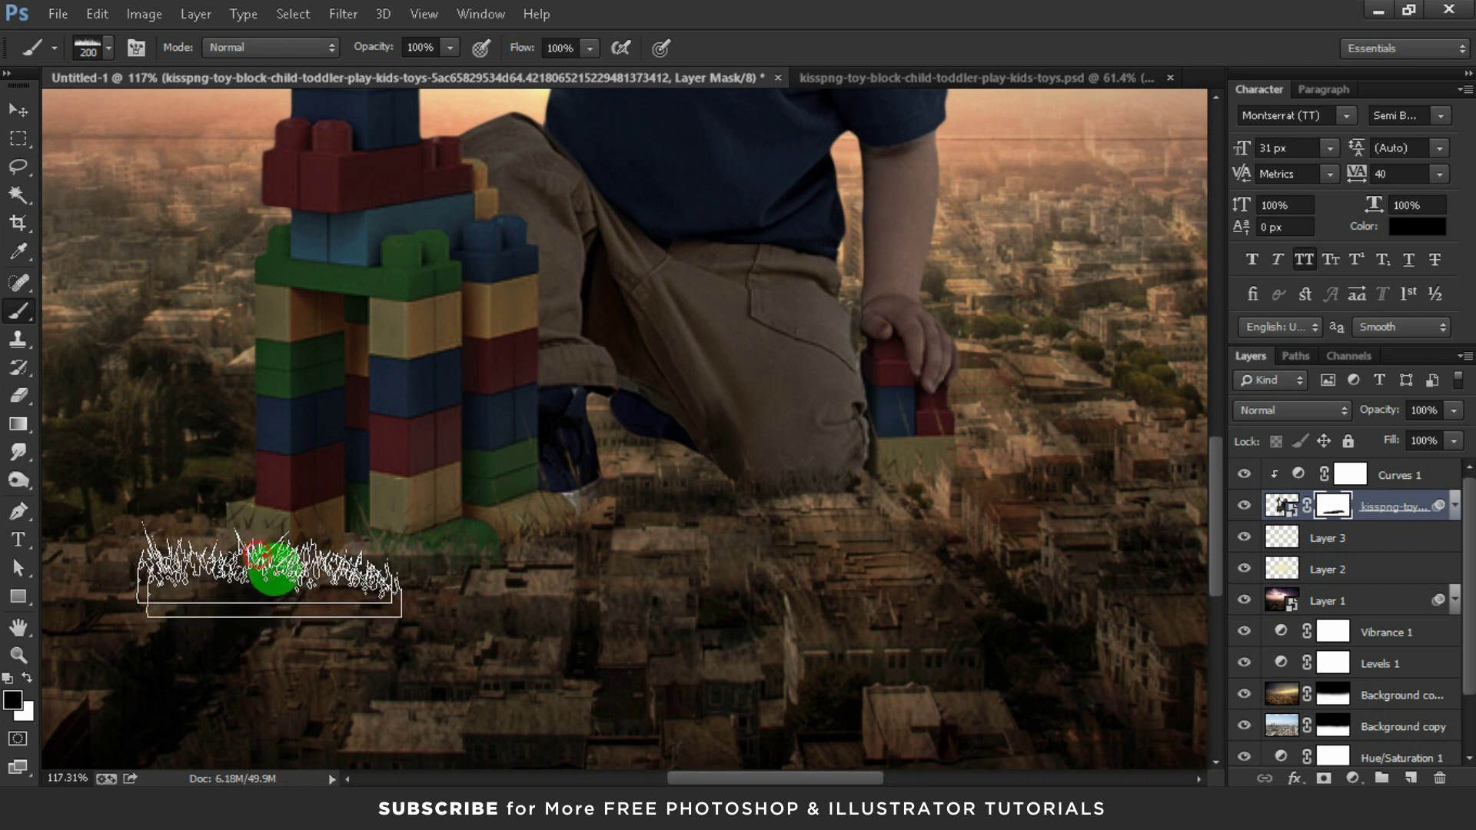
{"action": "scroll", "coordinate": [362, 587], "scroll_direction": "down", "scroll_amount": 1}
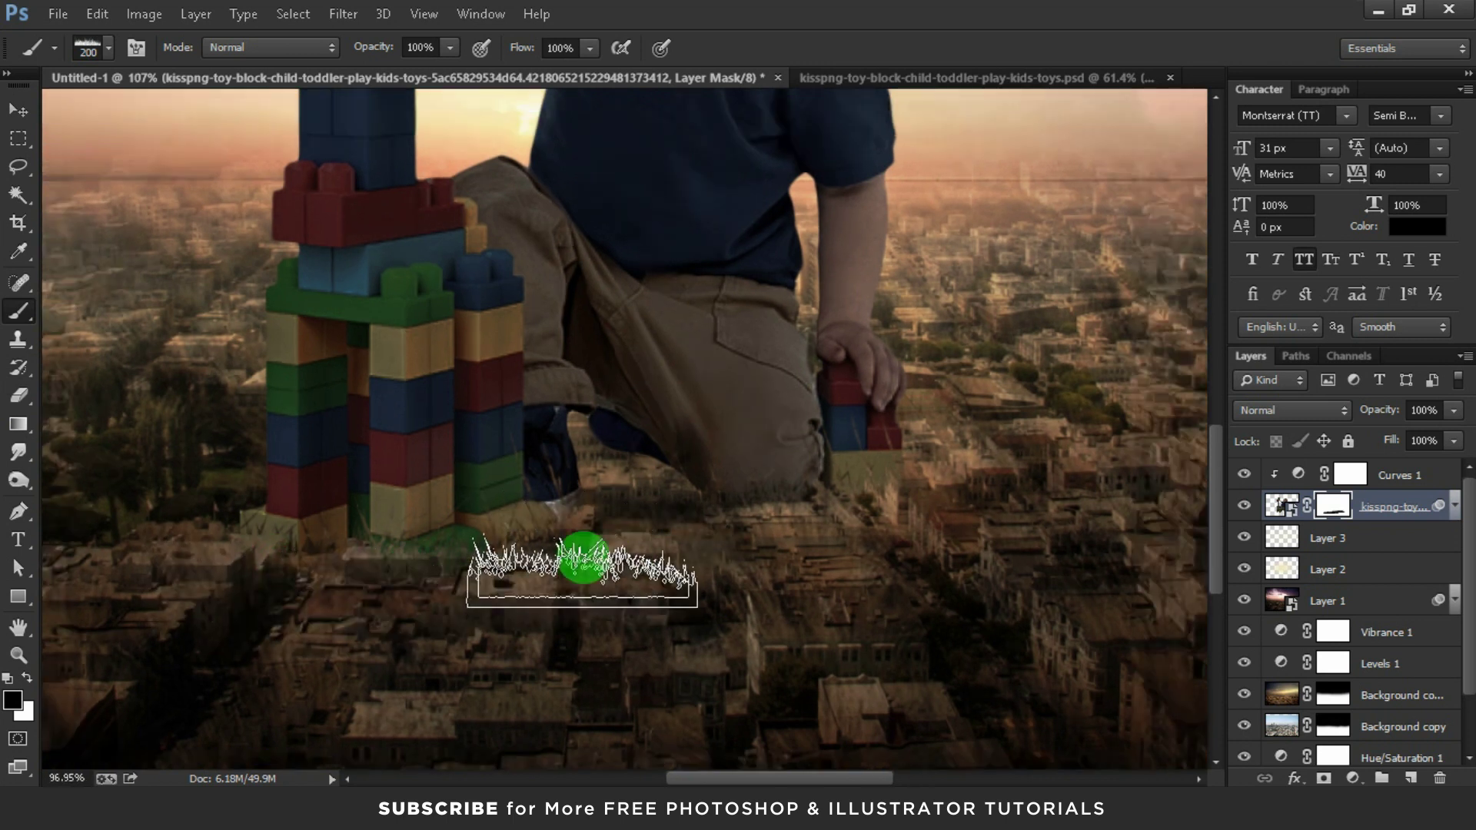
{"action": "scroll", "coordinate": [584, 557], "scroll_direction": "down", "scroll_amount": 2}
{"action": "scroll", "coordinate": [587, 543], "scroll_direction": "down", "scroll_amount": 2}
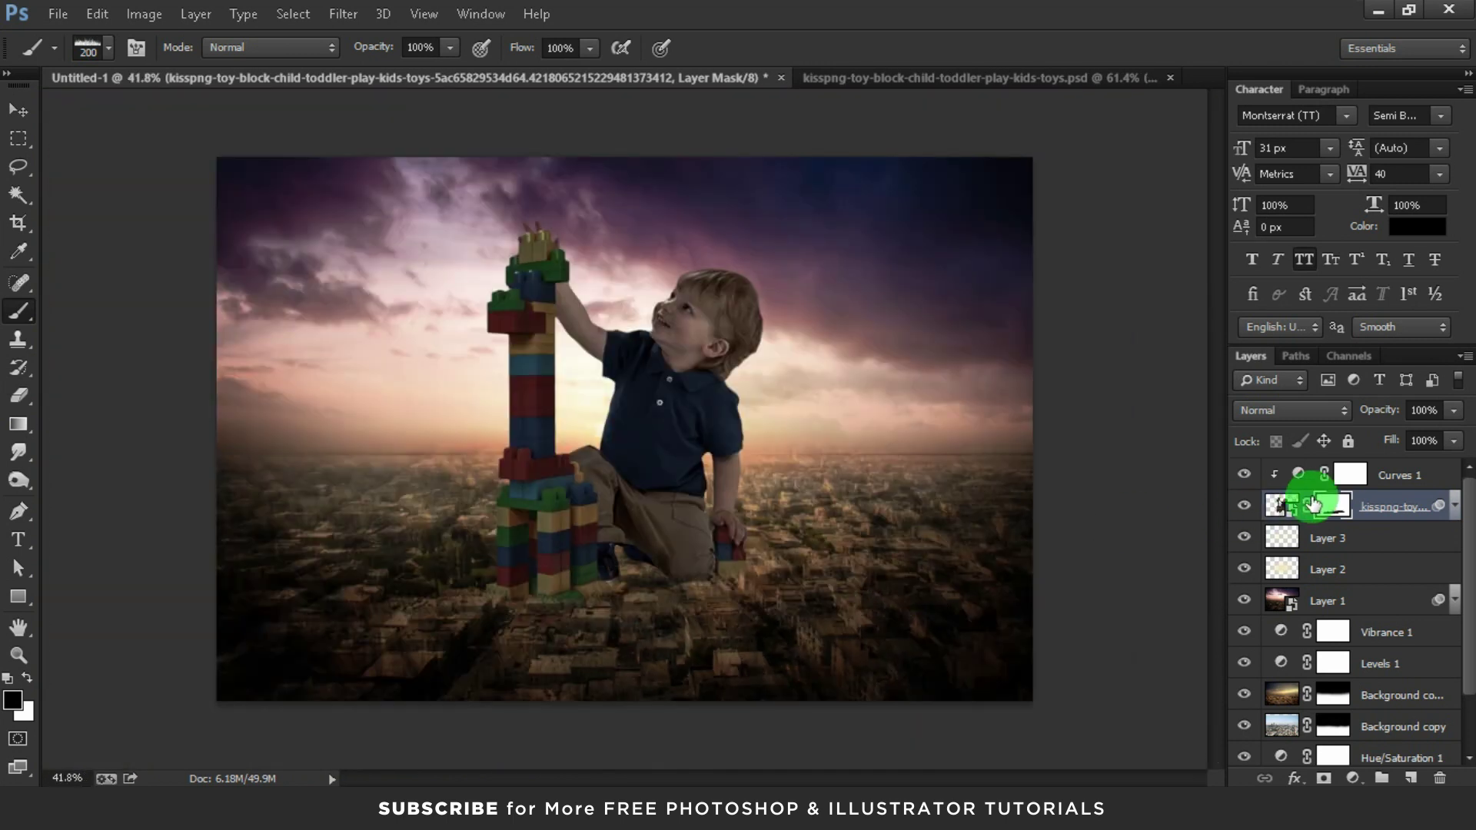
{"action": "right_click", "coordinate": [1313, 505]}
{"action": "left_click", "coordinate": [1276, 510]}
{"action": "left_click", "coordinate": [1335, 509]}
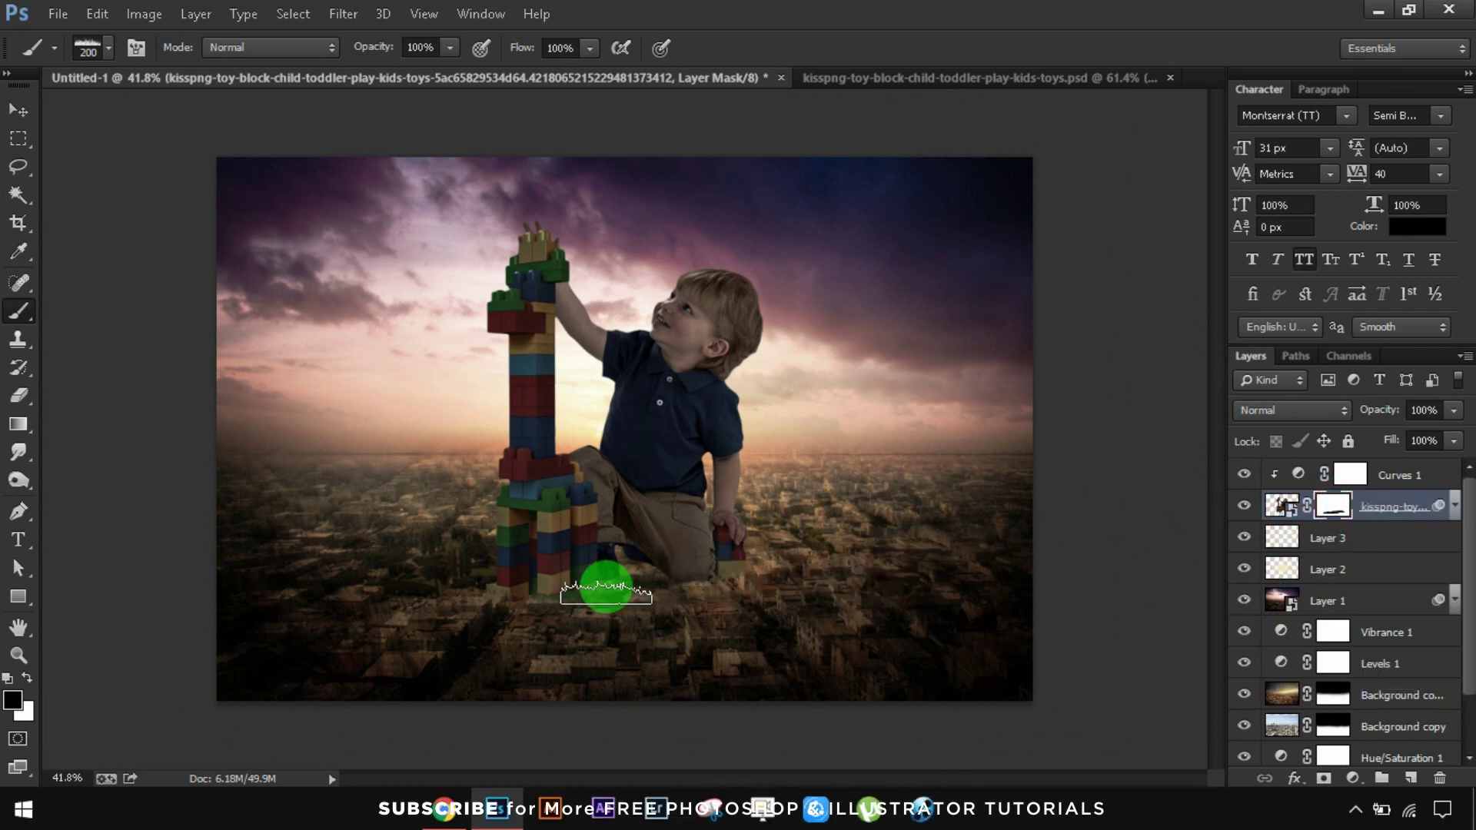
- Refine the grass edge: restore some areas in white, then hide more of the base and knee
{"action": "scroll", "coordinate": [576, 659], "scroll_direction": "up", "scroll_amount": 3}
{"action": "scroll", "coordinate": [573, 657], "scroll_direction": "up", "scroll_amount": 3}
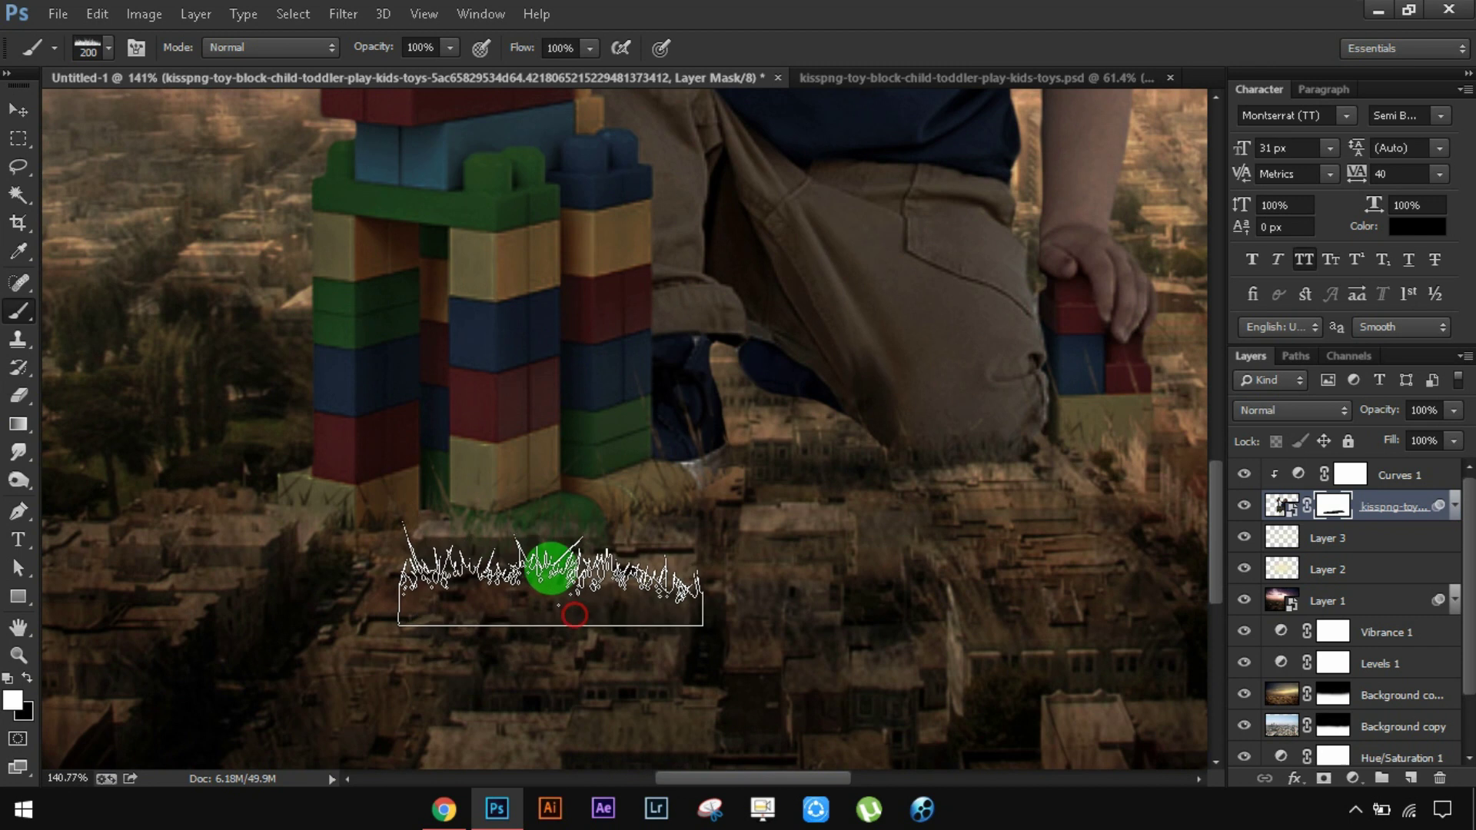
{"action": "key", "text": "x"}
{"action": "mouse_move", "coordinate": [549, 536]}
{"action": "left_mouse_down"}
{"action": "mouse_move", "coordinate": [533, 510]}
{"action": "mouse_move", "coordinate": [527, 593]}
{"action": "mouse_move", "coordinate": [530, 504]}
{"action": "left_mouse_up"}
{"action": "key", "text": "x"}
{"action": "left_click_drag", "start_coordinate": [561, 593], "coordinate": [591, 572]}
{"action": "key", "text": "bracketright"}
{"action": "left_click_drag", "start_coordinate": [487, 586], "coordinate": [401, 590]}
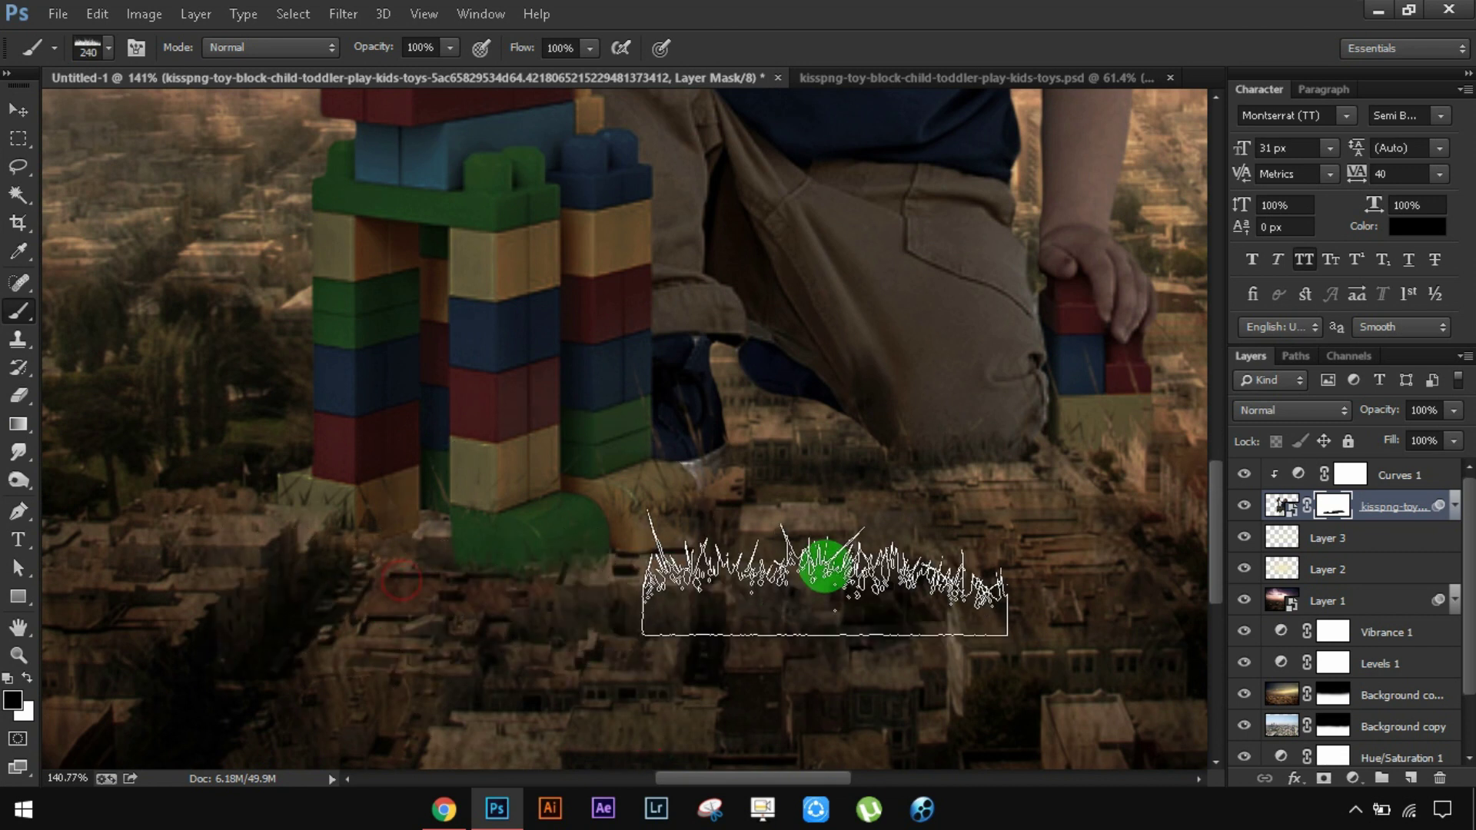
{"action": "left_click_drag", "start_coordinate": [797, 544], "coordinate": [767, 654]}
- Return to the Move tool and fit the whole image in the window
{"action": "key", "text": "v"}
{"action": "key", "text": "ctrl+0"}
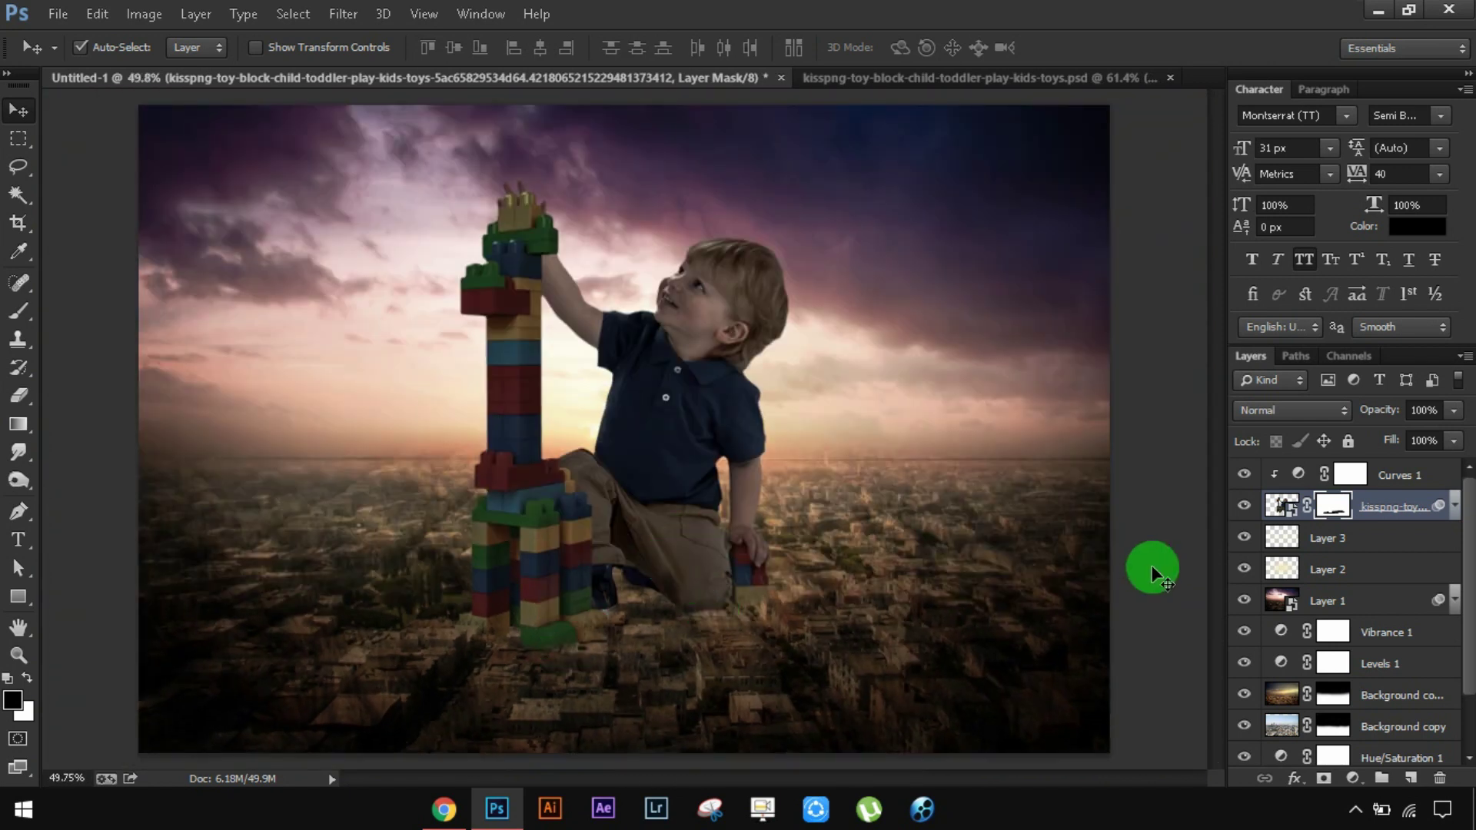
{"action": "left_click", "coordinate": [586, 505]}
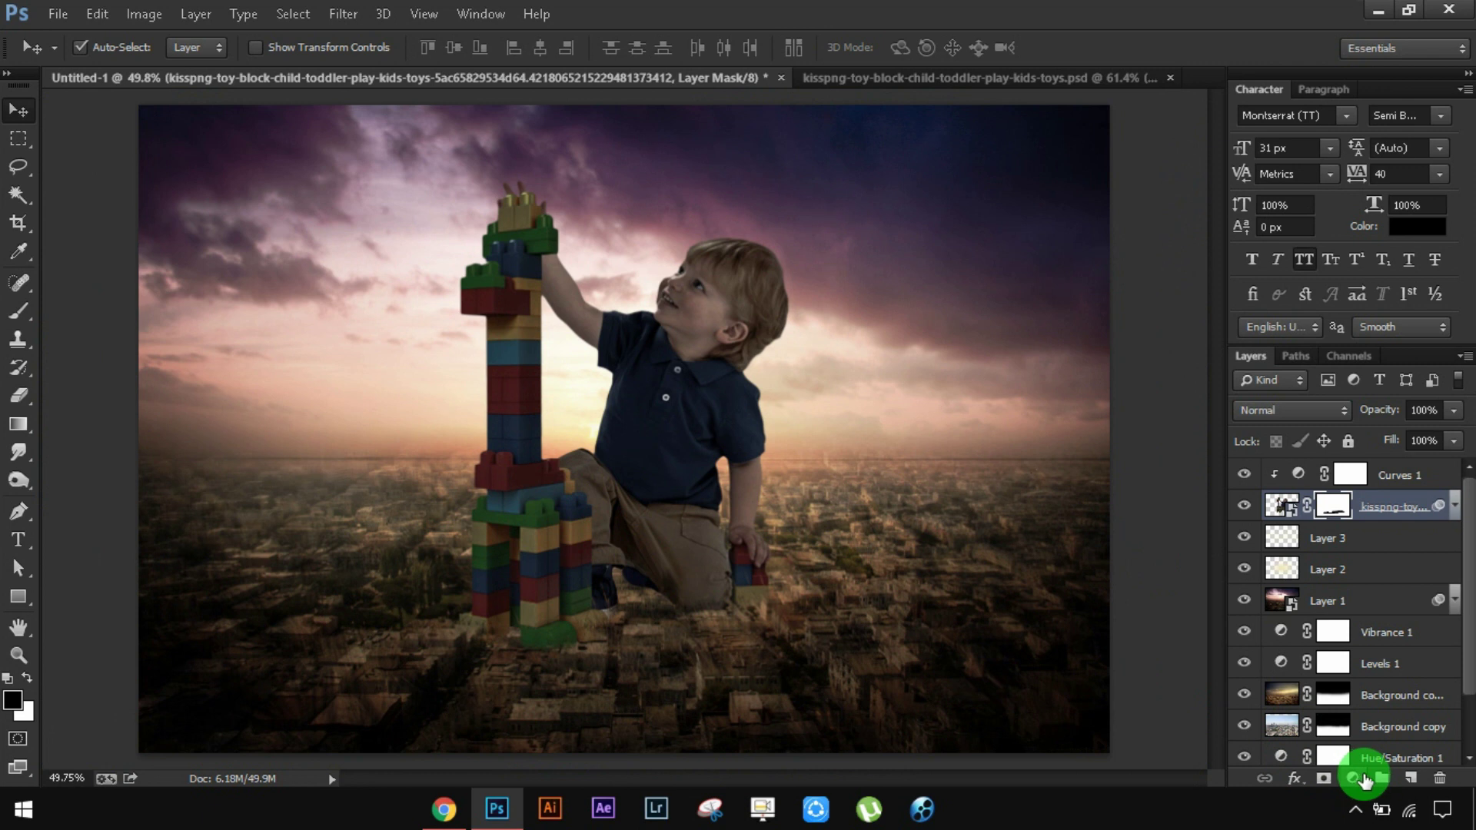
- Add a new layer and move it above Curves 1, clipped to the child
{"action": "left_click", "coordinate": [1408, 777]}
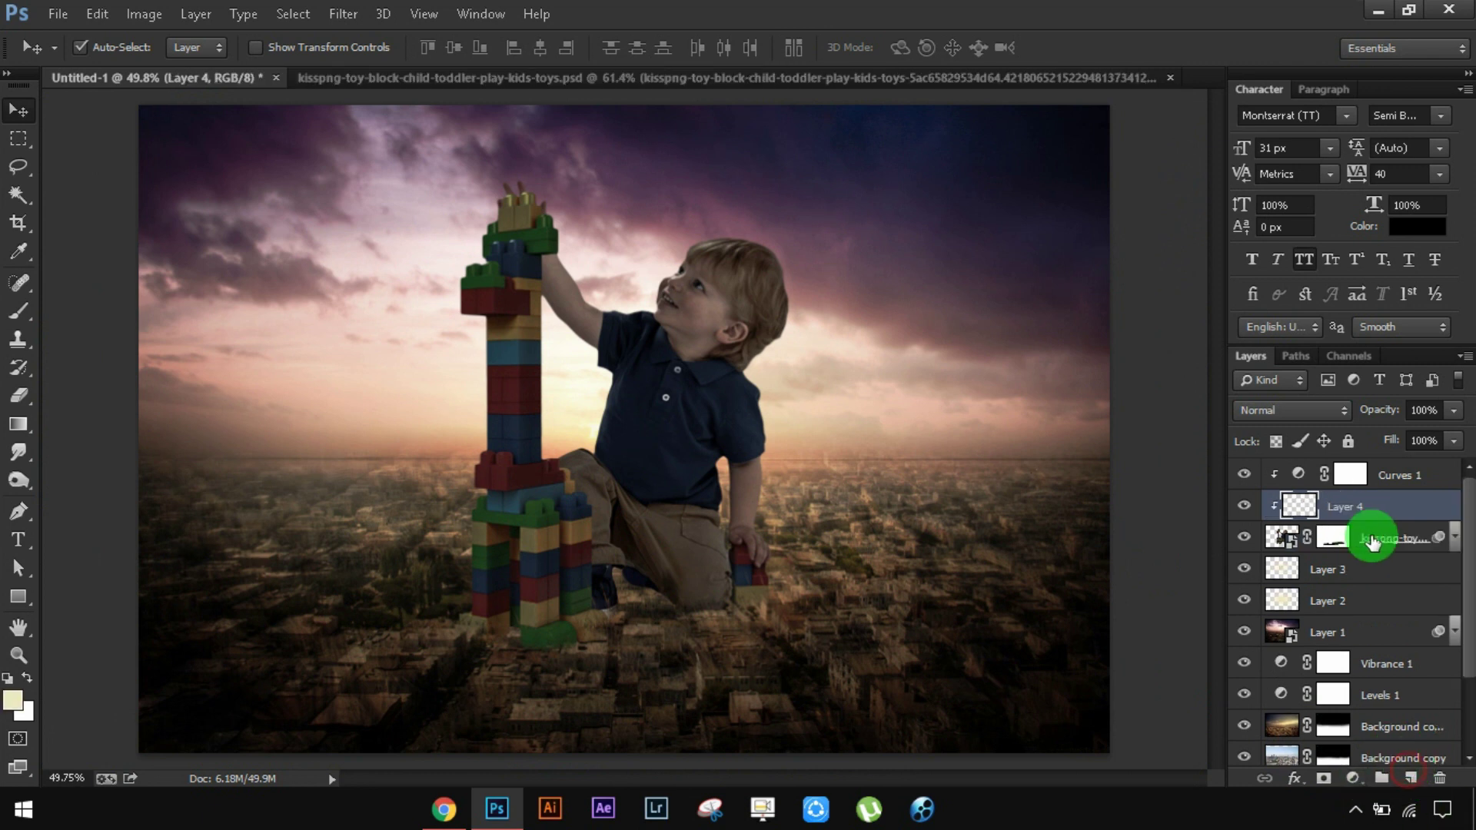
{"action": "mouse_move", "coordinate": [1367, 503]}
{"action": "left_mouse_down"}
{"action": "mouse_move", "coordinate": [1376, 466]}
{"action": "mouse_move", "coordinate": [1334, 482]}
{"action": "left_mouse_up"}
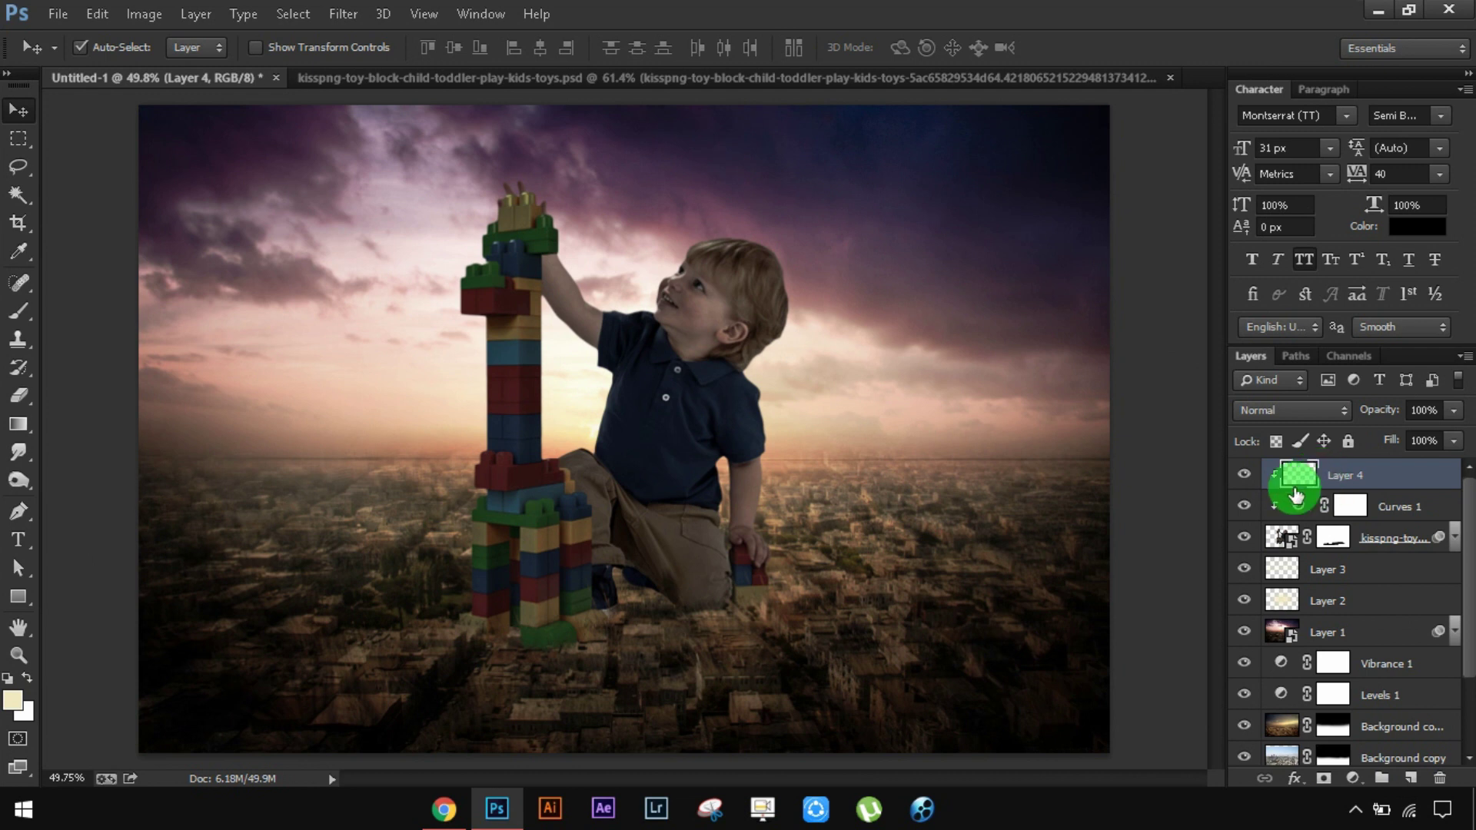
{"action": "key", "text": "shift+F5"}
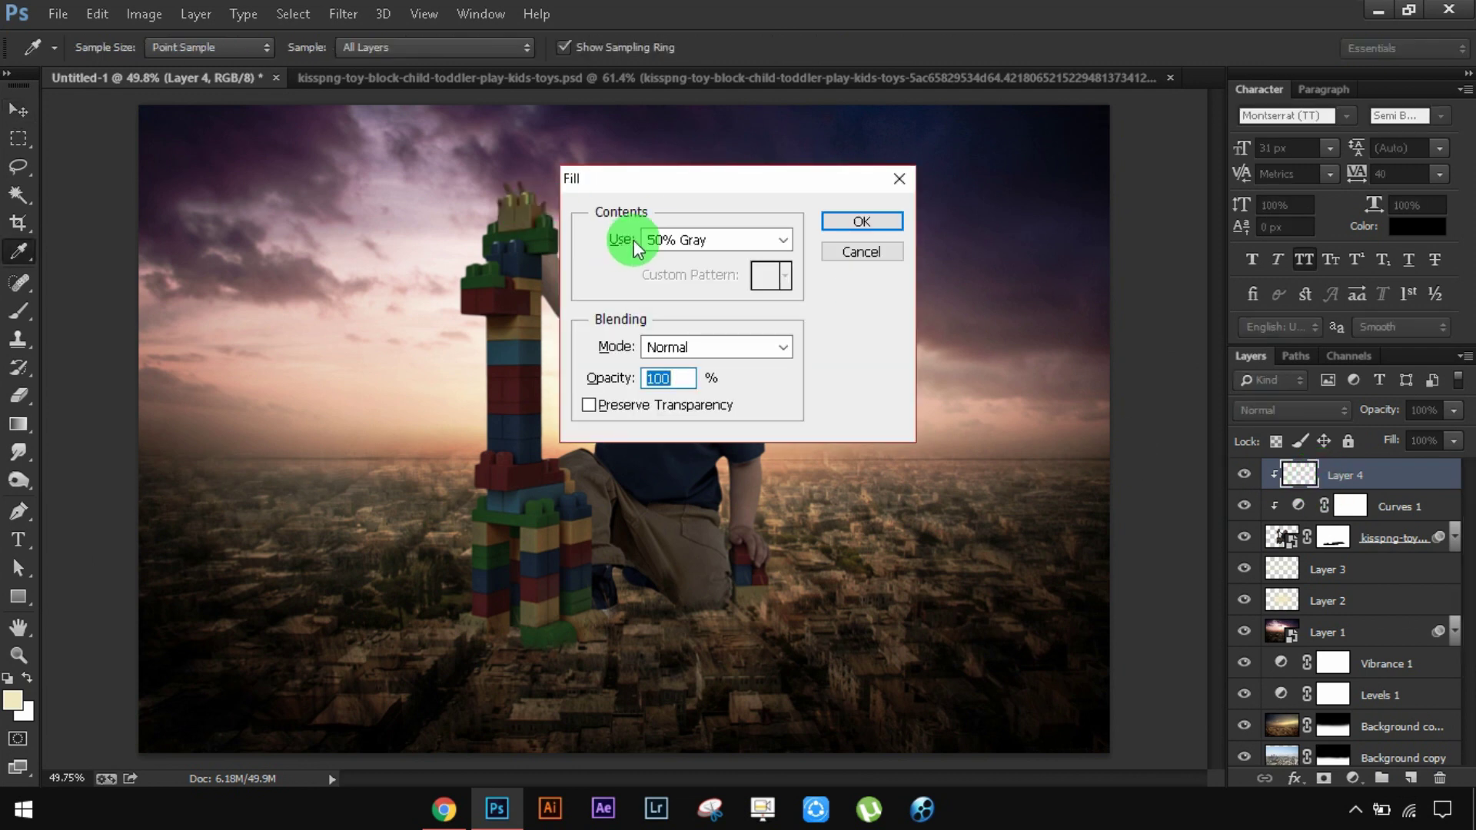
{"action": "left_click", "coordinate": [853, 254]}
{"action": "key", "text": "v"}
- Fill the new layer with 50% Gray and set its blend mode to Overlay
{"action": "left_click", "coordinate": [144, 14]}
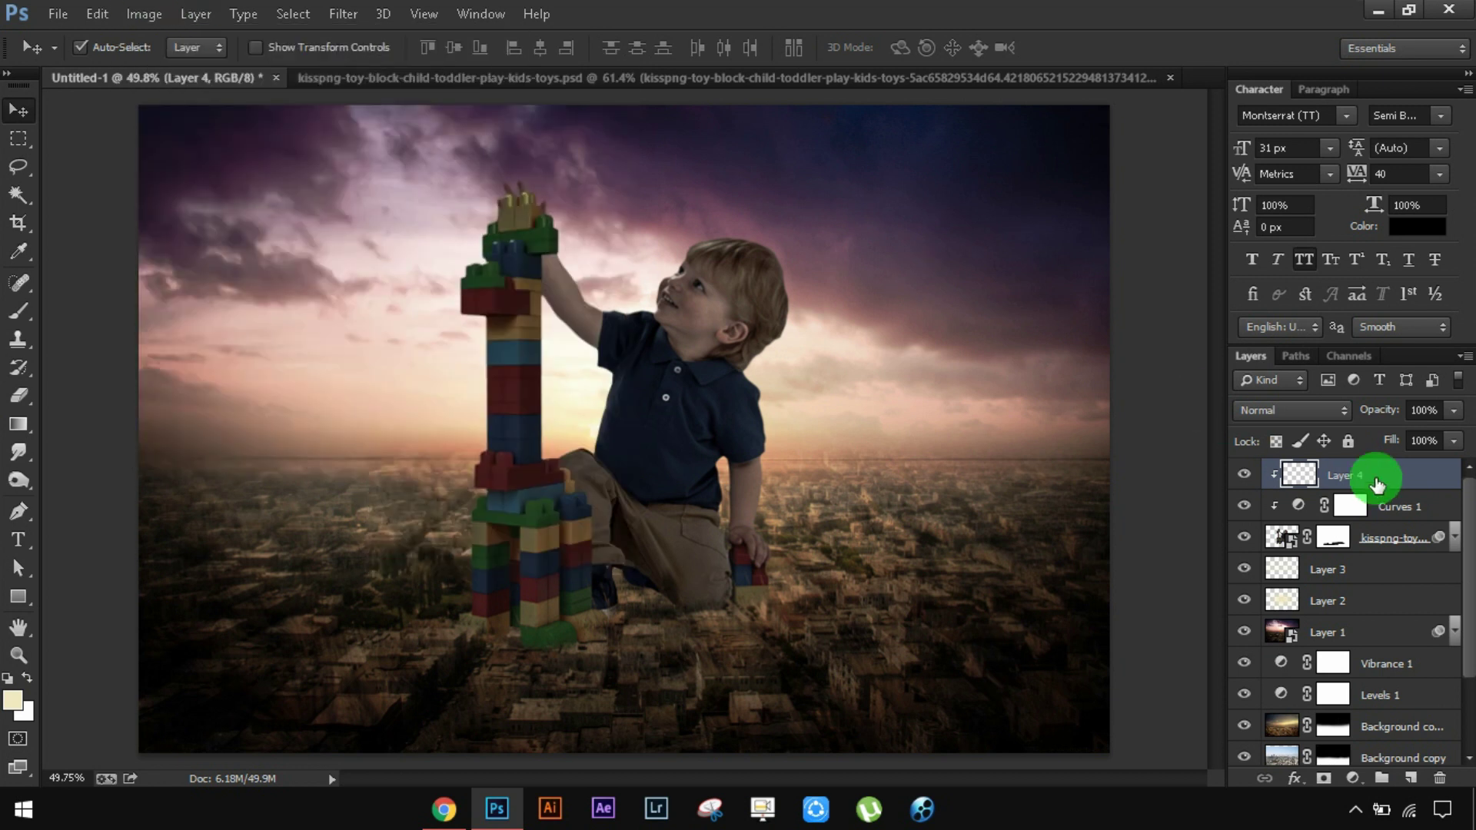
{"action": "key", "text": "shift+F5"}
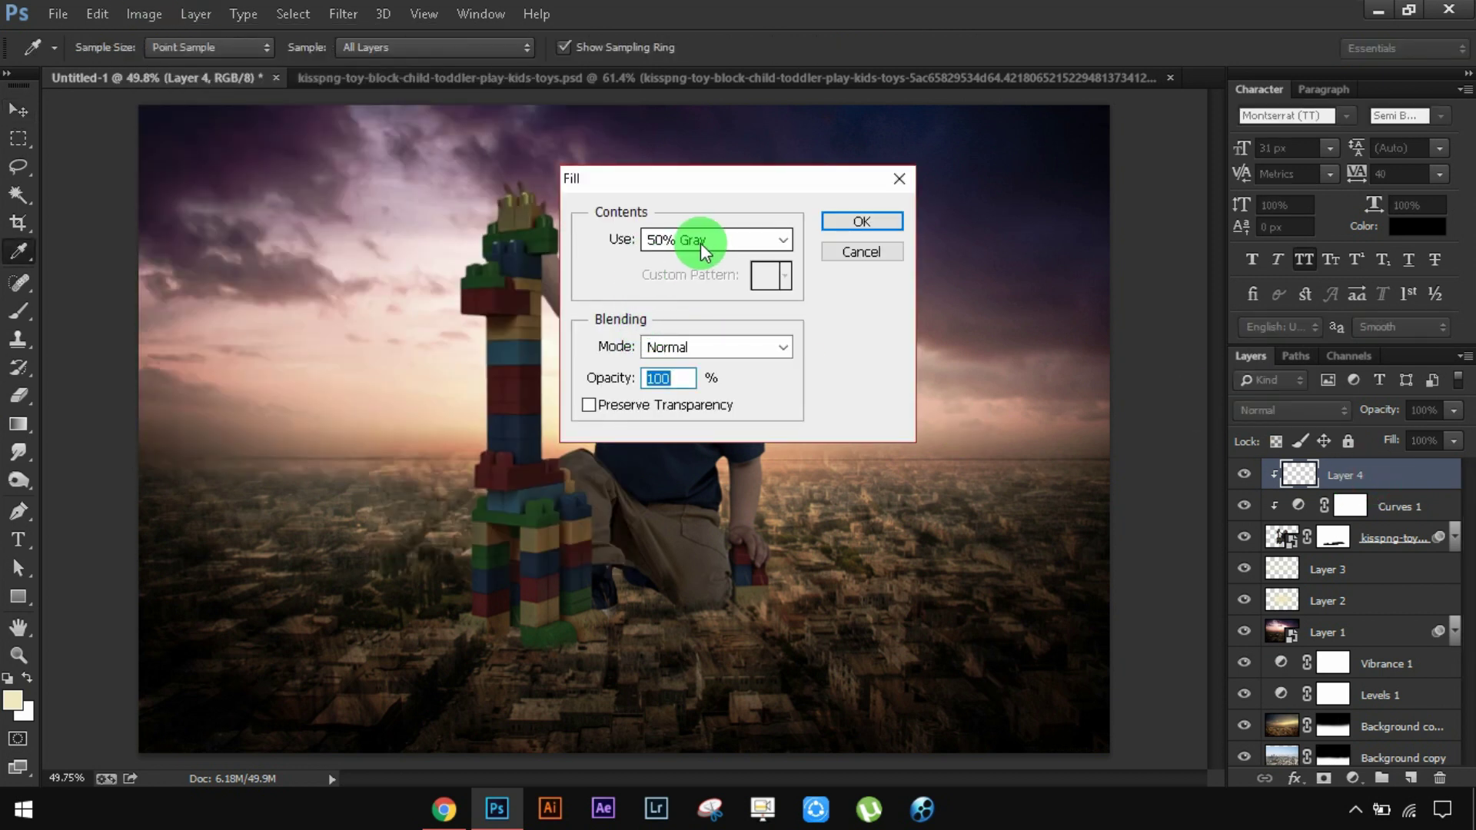
{"action": "left_click", "coordinate": [853, 223]}
{"action": "key", "text": "v"}
{"action": "left_click", "coordinate": [1319, 478]}
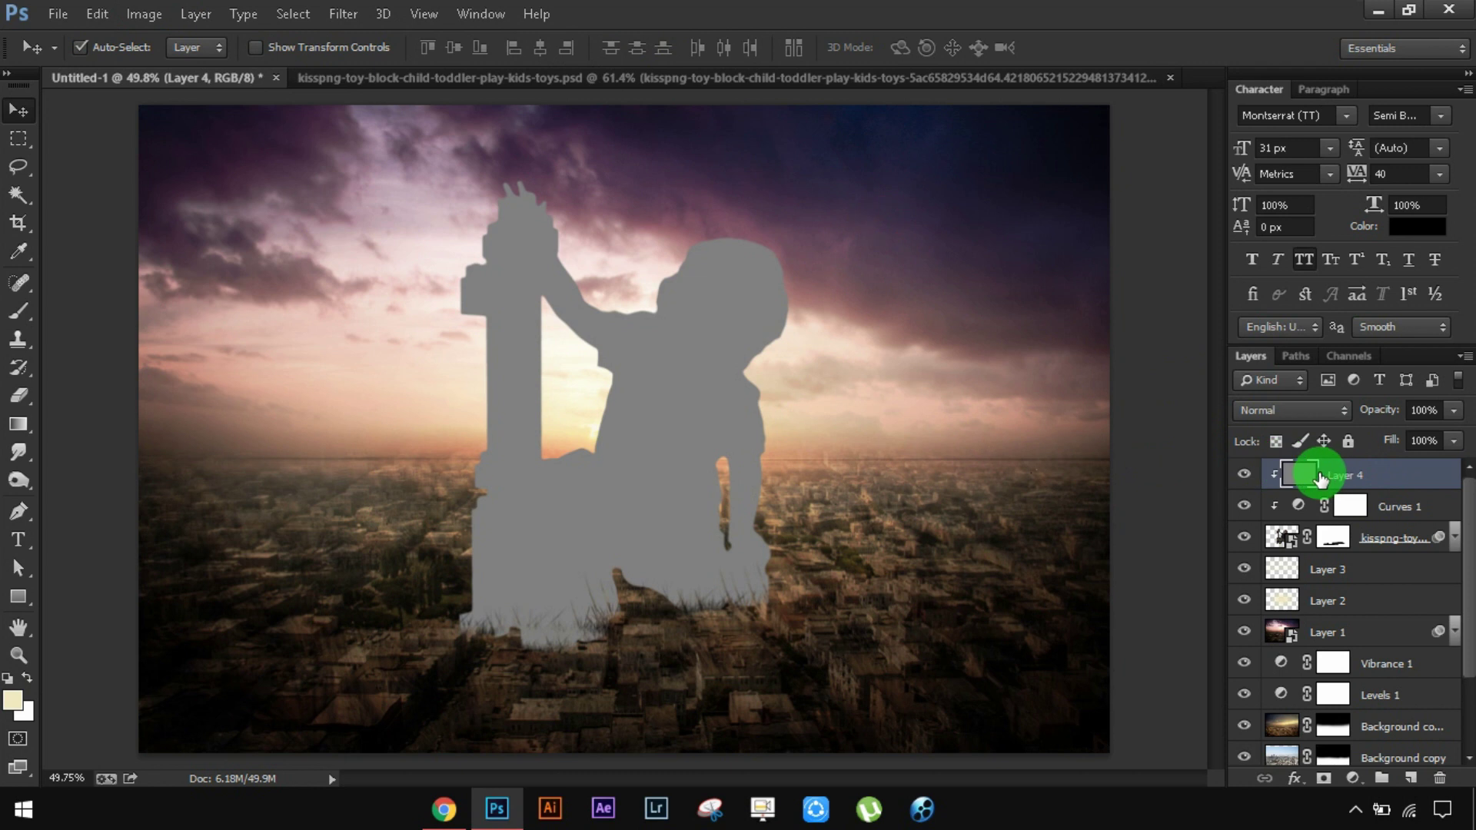
{"action": "left_click", "coordinate": [1320, 414]}
{"action": "left_click", "coordinate": [1270, 262]}
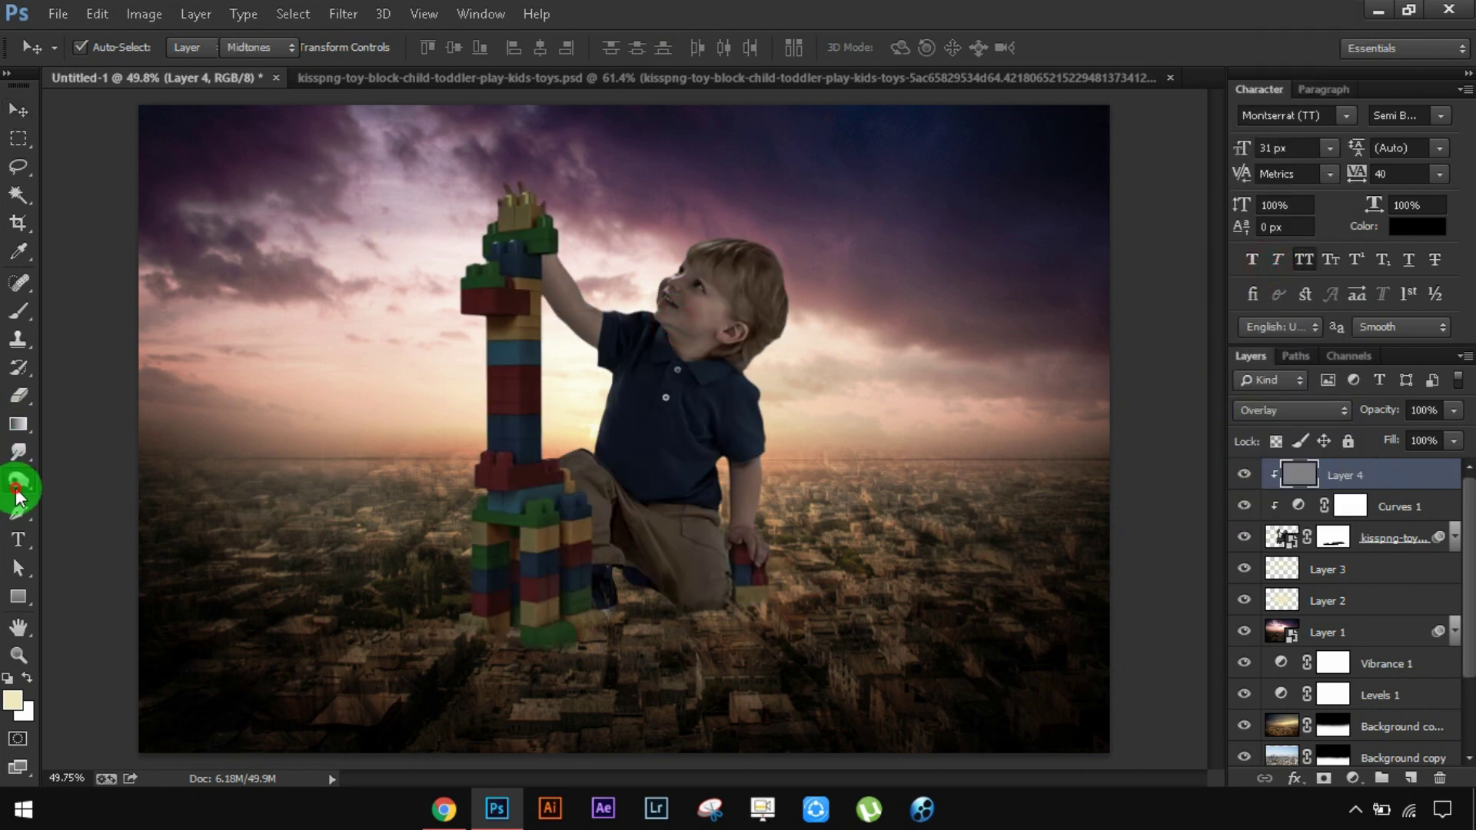
- Use the Dodge Tool (Midtones, 54% exposure) to lighten the top of the child's hair
{"action": "left_click_drag", "start_coordinate": [17, 486], "coordinate": [76, 475]}
{"action": "scroll", "coordinate": [672, 313], "scroll_direction": "up", "scroll_amount": 1}
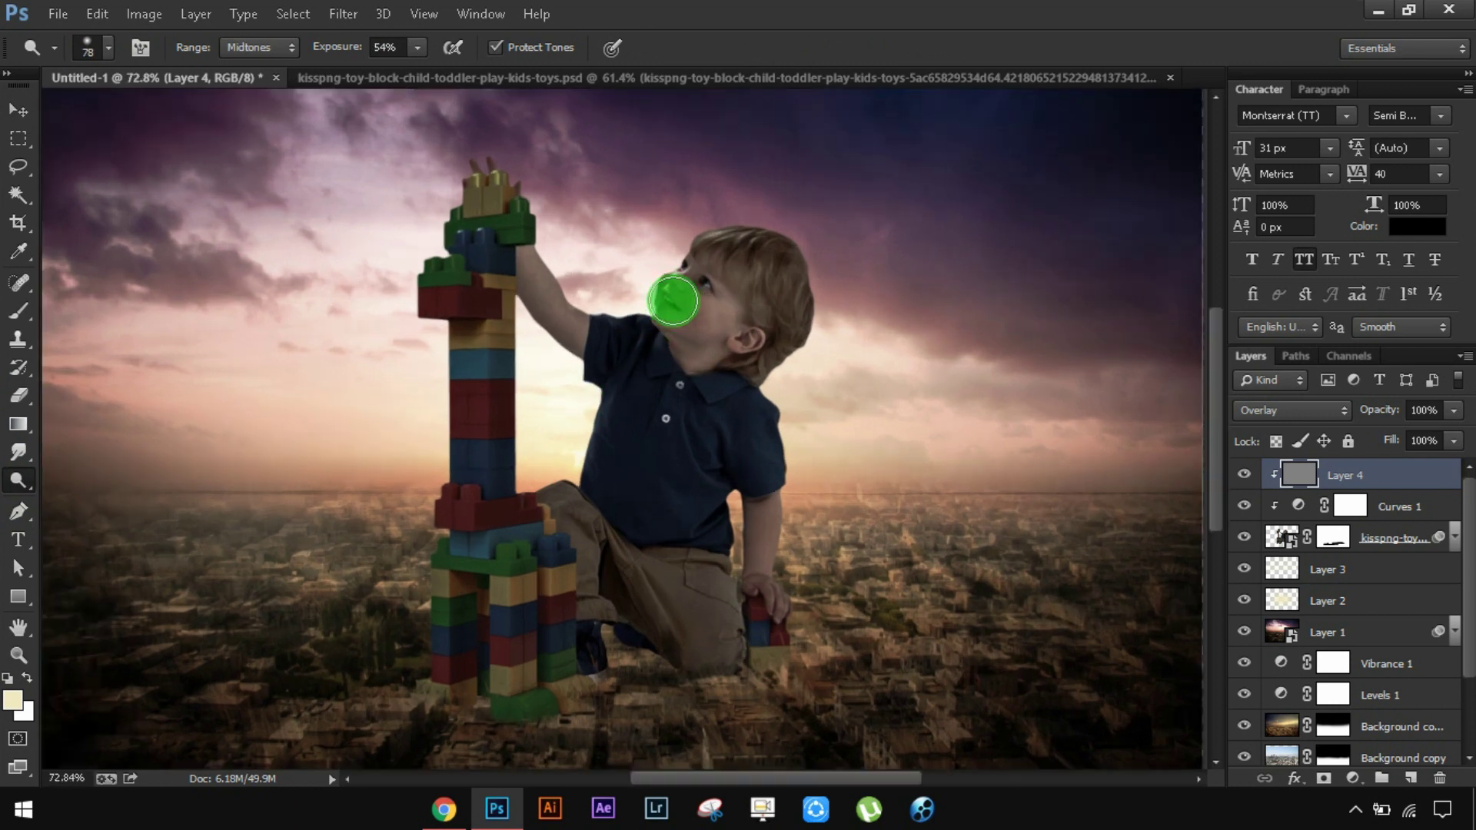
{"action": "scroll", "coordinate": [669, 292], "scroll_direction": "up", "scroll_amount": 2}
{"action": "scroll", "coordinate": [676, 287], "scroll_direction": "up", "scroll_amount": 2}
{"action": "scroll", "coordinate": [655, 333], "scroll_direction": "up", "scroll_amount": 1}
{"action": "mouse_move", "coordinate": [793, 211]}
{"action": "left_mouse_down"}
{"action": "mouse_move", "coordinate": [676, 205]}
{"action": "mouse_move", "coordinate": [715, 253]}
{"action": "mouse_move", "coordinate": [919, 213]}
{"action": "mouse_move", "coordinate": [751, 223]}
{"action": "mouse_move", "coordinate": [561, 402]}
{"action": "mouse_move", "coordinate": [263, 330]}
{"action": "mouse_move", "coordinate": [356, 320]}
{"action": "mouse_move", "coordinate": [330, 315]}
{"action": "mouse_move", "coordinate": [455, 477]}
{"action": "mouse_move", "coordinate": [491, 490]}
{"action": "left_mouse_up"}
{"action": "scroll", "coordinate": [356, 320], "scroll_direction": "up", "scroll_amount": 2}
{"action": "scroll", "coordinate": [362, 312], "scroll_direction": "up", "scroll_amount": 1}
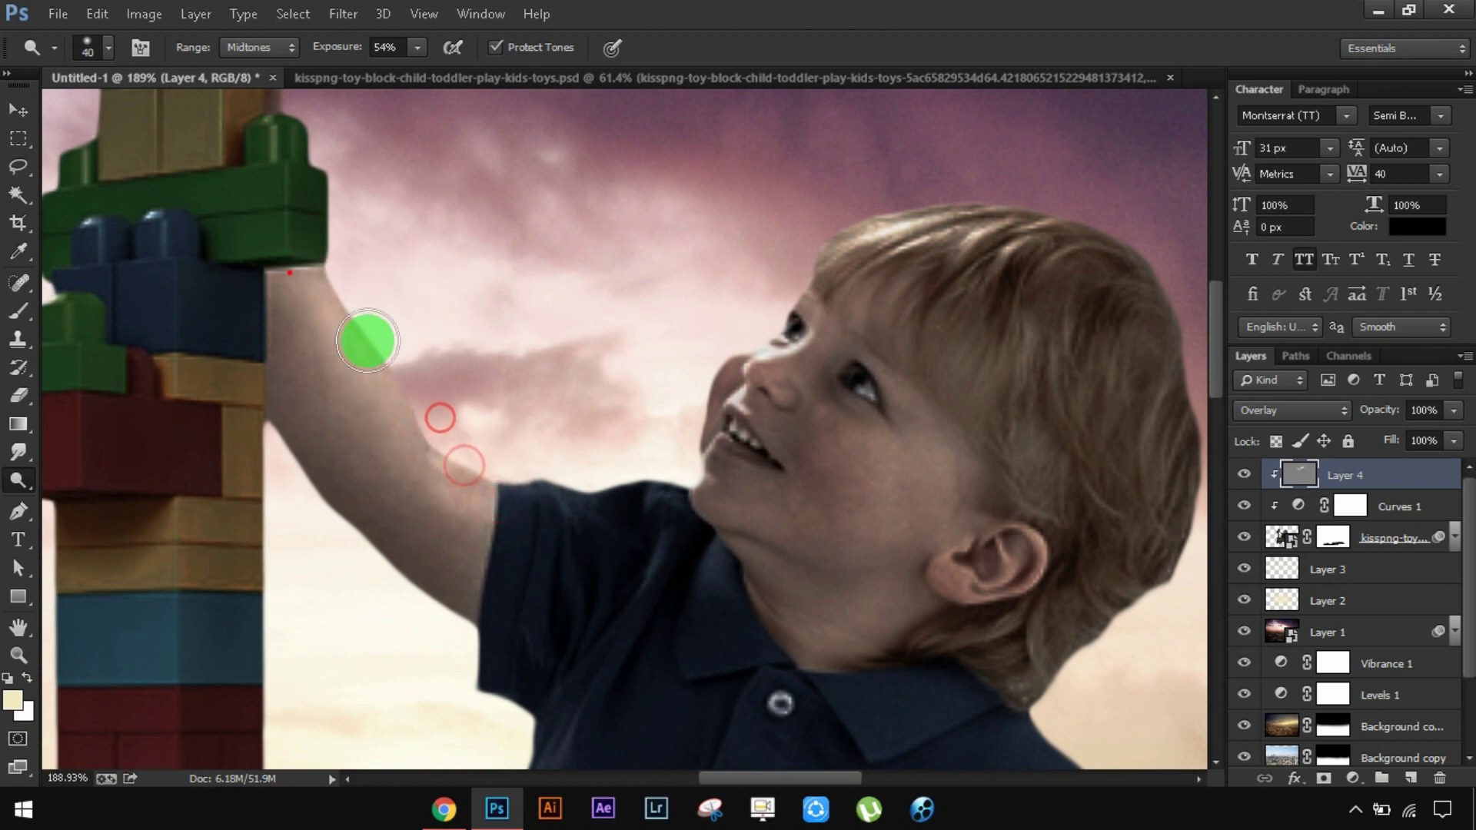
{"action": "scroll", "coordinate": [366, 339], "scroll_direction": "up", "scroll_amount": 5}
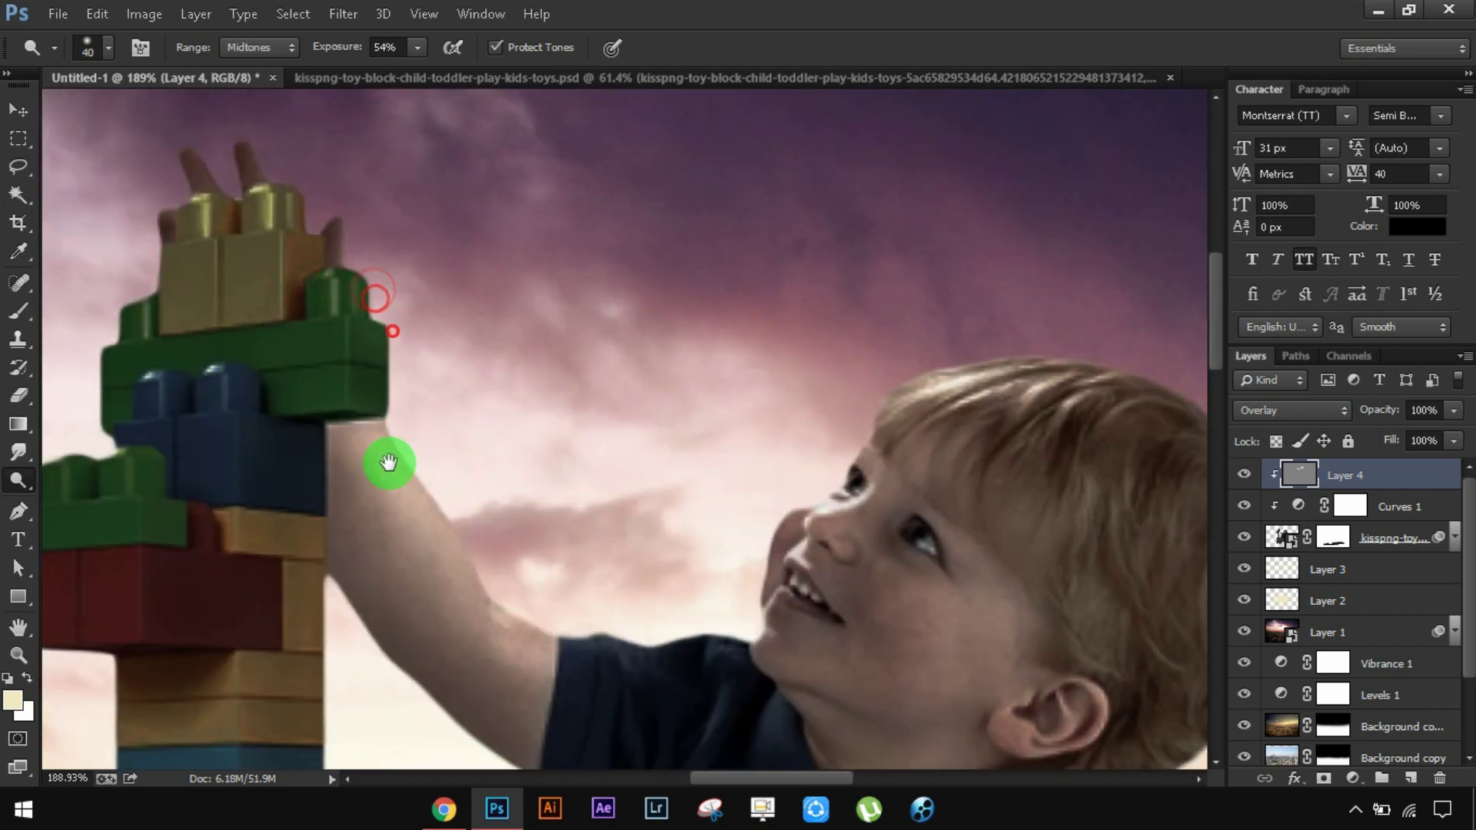
{"action": "left_click_drag", "start_coordinate": [388, 462], "coordinate": [340, 294]}
{"action": "mouse_move", "coordinate": [307, 465]}
{"action": "left_mouse_down"}
{"action": "mouse_move", "coordinate": [331, 335]}
{"action": "mouse_move", "coordinate": [316, 280]}
{"action": "mouse_move", "coordinate": [339, 497]}
{"action": "mouse_move", "coordinate": [313, 261]}
{"action": "mouse_move", "coordinate": [313, 340]}
{"action": "mouse_move", "coordinate": [316, 218]}
{"action": "mouse_move", "coordinate": [354, 462]}
{"action": "left_mouse_up"}
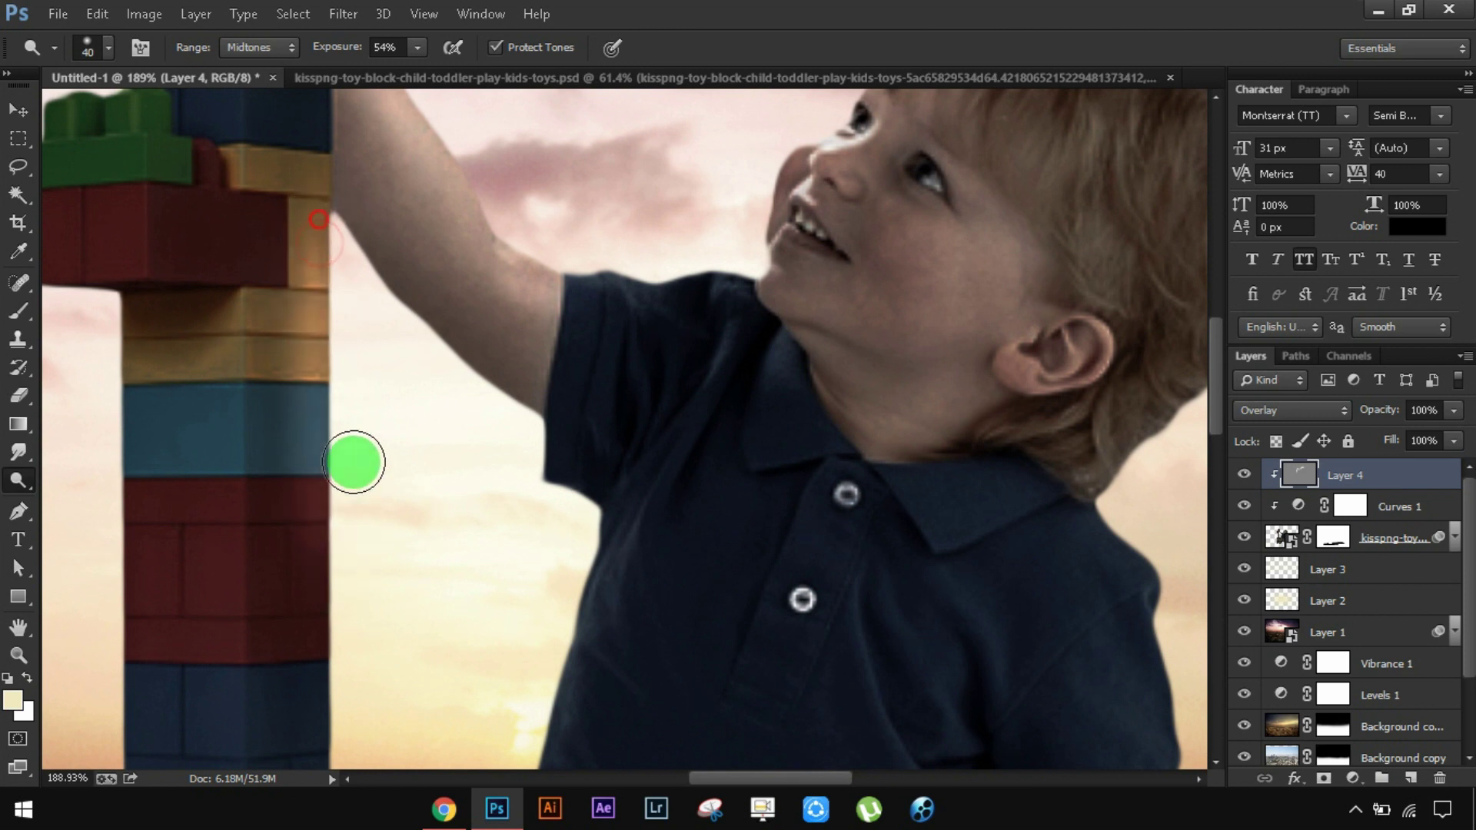
{"action": "left_click_drag", "start_coordinate": [313, 396], "coordinate": [312, 248]}
- Dodge the block tower's edges, the shirt's left edge and the child's arm
{"action": "mouse_move", "coordinate": [333, 306]}
{"action": "left_mouse_down"}
{"action": "mouse_move", "coordinate": [320, 395]}
{"action": "mouse_move", "coordinate": [330, 254]}
{"action": "mouse_move", "coordinate": [307, 422]}
{"action": "mouse_move", "coordinate": [310, 462]}
{"action": "mouse_move", "coordinate": [316, 411]}
{"action": "mouse_move", "coordinate": [320, 612]}
{"action": "mouse_move", "coordinate": [322, 253]}
{"action": "mouse_move", "coordinate": [313, 544]}
{"action": "mouse_move", "coordinate": [445, 593]}
{"action": "mouse_move", "coordinate": [498, 468]}
{"action": "mouse_move", "coordinate": [538, 418]}
{"action": "left_mouse_up"}
{"action": "scroll", "coordinate": [314, 544], "scroll_direction": "down", "scroll_amount": 2}
{"action": "mouse_move", "coordinate": [501, 501]}
{"action": "left_mouse_down"}
{"action": "mouse_move", "coordinate": [495, 594]}
{"action": "mouse_move", "coordinate": [564, 379]}
{"action": "mouse_move", "coordinate": [445, 616]}
{"action": "left_mouse_up"}
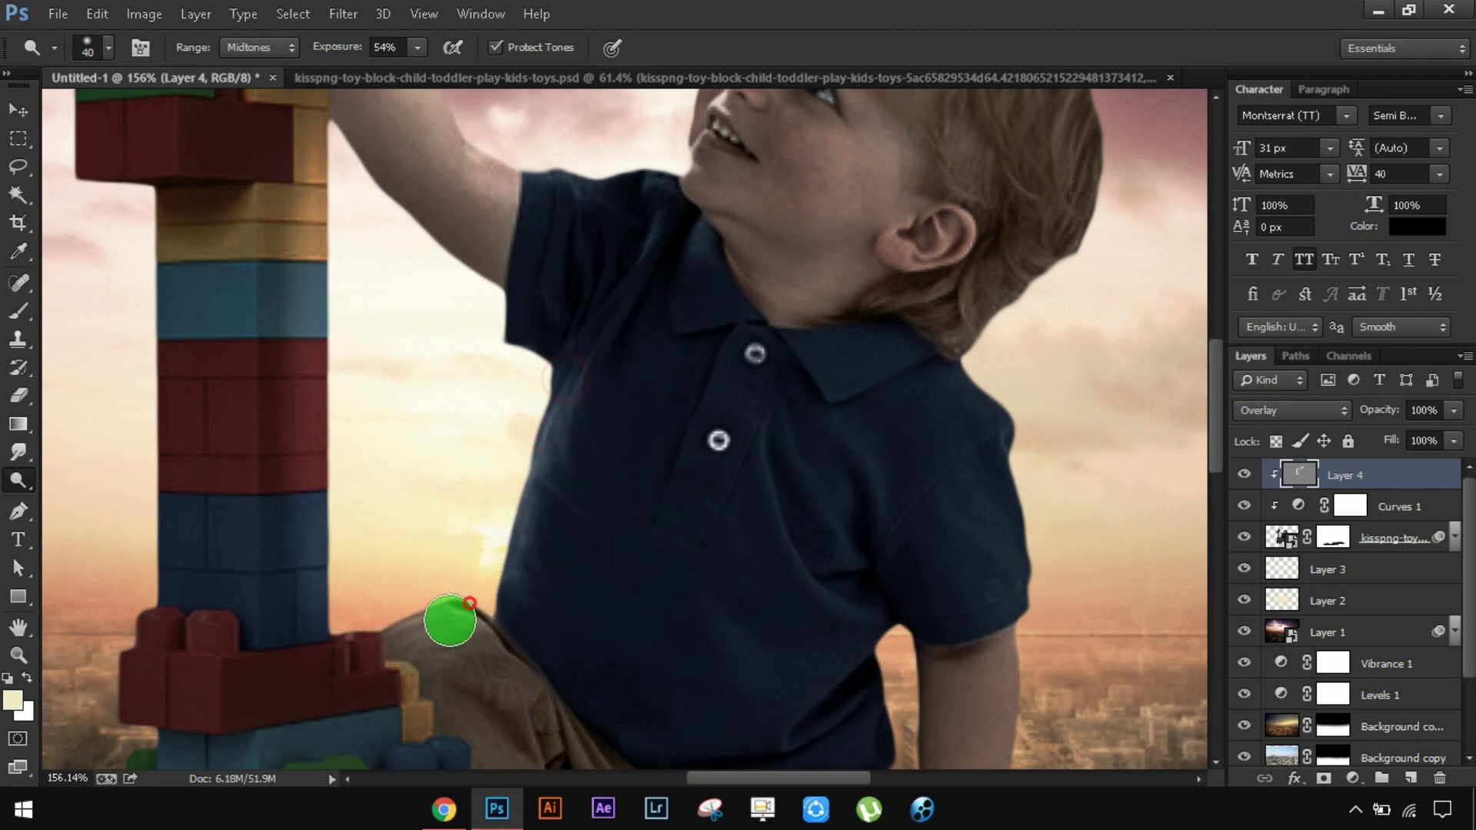
{"action": "left_click", "coordinate": [327, 260]}
{"action": "mouse_move", "coordinate": [413, 695]}
{"action": "left_mouse_down"}
{"action": "mouse_move", "coordinate": [353, 488]}
{"action": "mouse_move", "coordinate": [560, 455]}
{"action": "mouse_move", "coordinate": [699, 537]}
{"action": "mouse_move", "coordinate": [668, 596]}
{"action": "mouse_move", "coordinate": [692, 550]}
{"action": "left_mouse_up"}
{"action": "mouse_move", "coordinate": [561, 595]}
{"action": "left_mouse_down"}
{"action": "mouse_move", "coordinate": [538, 510]}
{"action": "mouse_move", "coordinate": [600, 387]}
{"action": "left_mouse_up"}
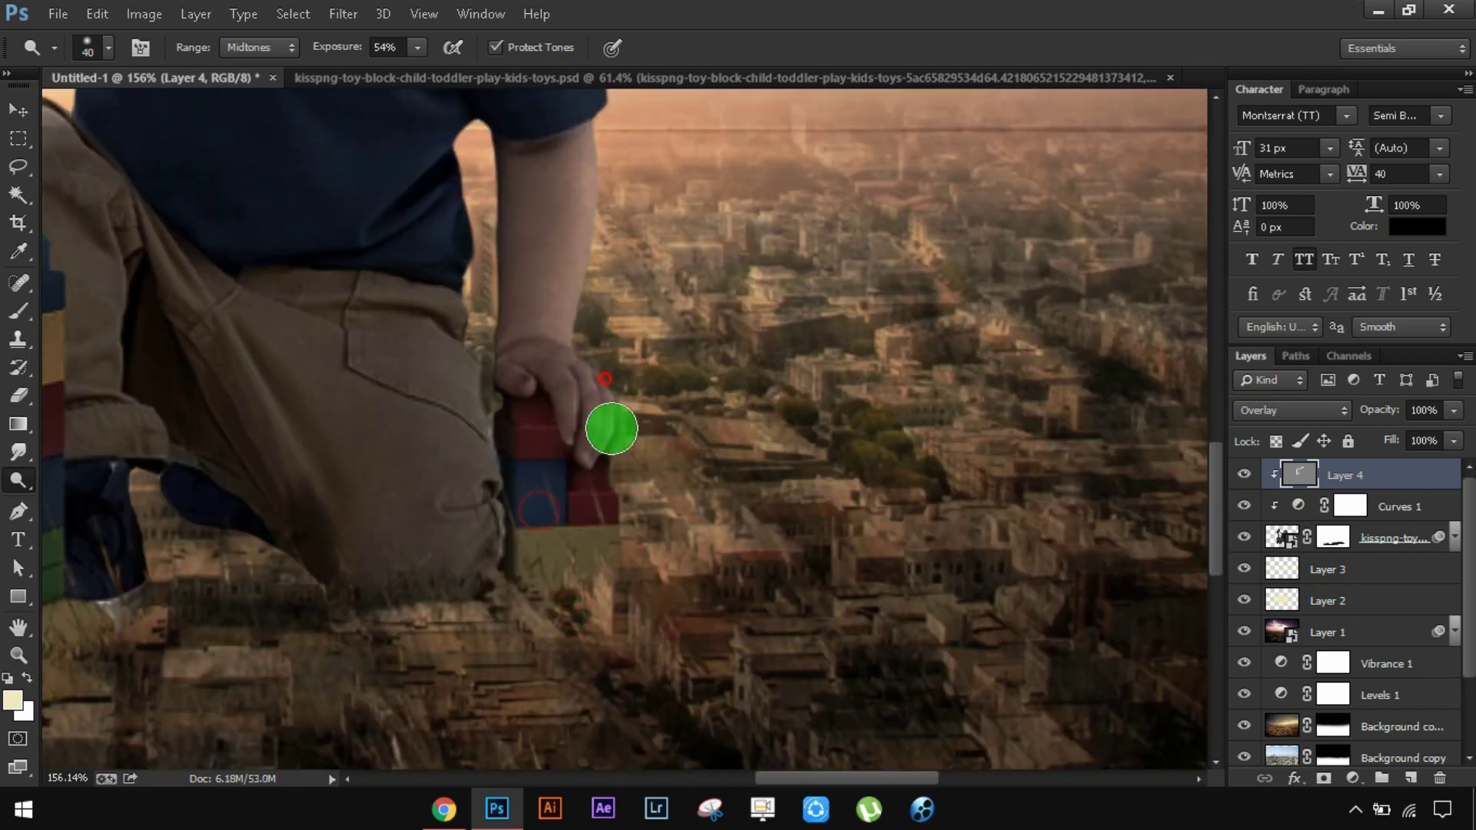
{"action": "scroll", "coordinate": [599, 565], "scroll_direction": "left", "scroll_amount": 3}
{"action": "scroll", "coordinate": [567, 566], "scroll_direction": "left", "scroll_amount": 2}
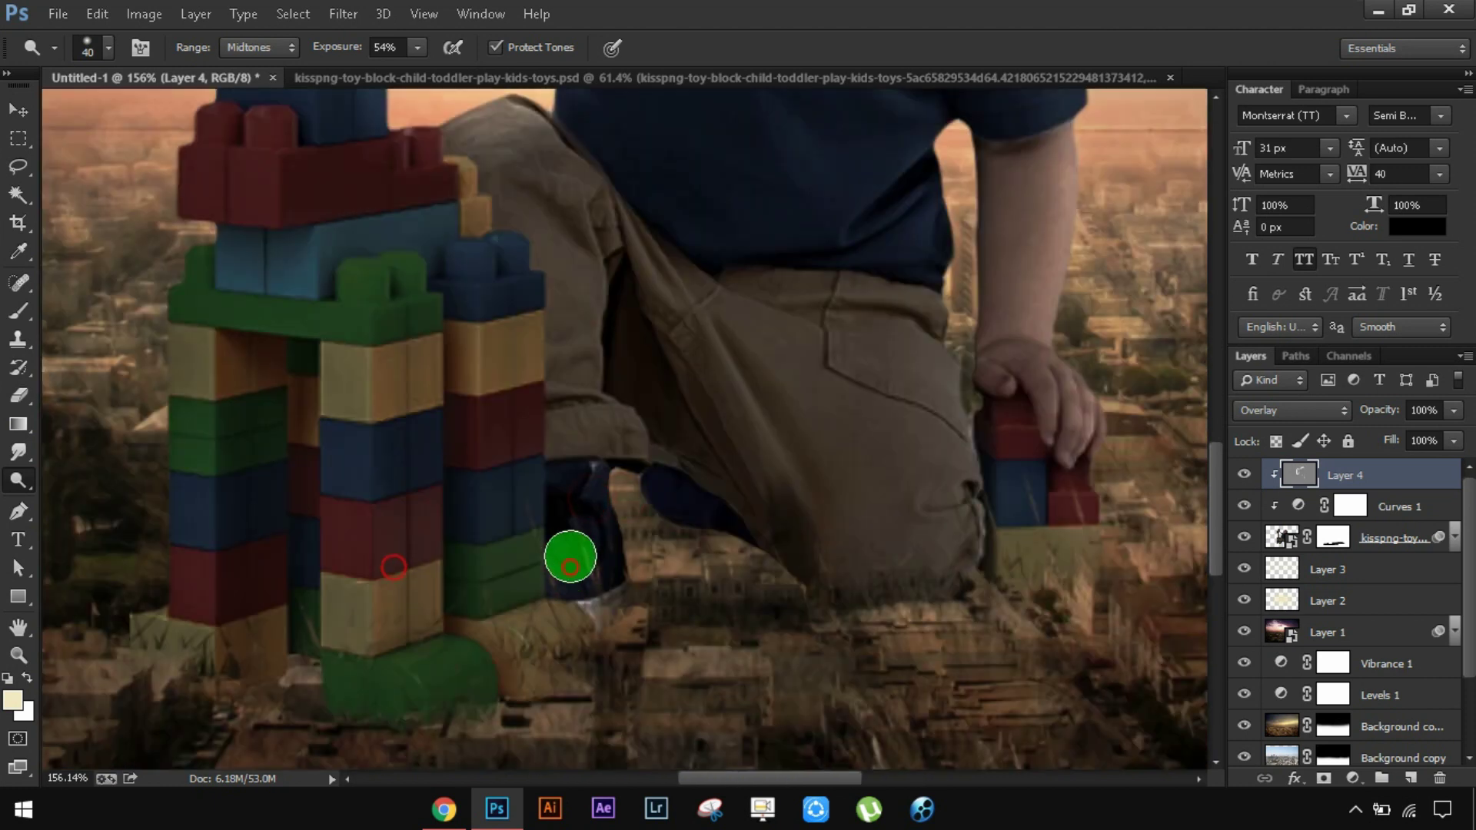
{"action": "mouse_move", "coordinate": [528, 291]}
{"action": "left_mouse_down"}
{"action": "mouse_move", "coordinate": [514, 399]}
{"action": "mouse_move", "coordinate": [527, 491]}
{"action": "mouse_move", "coordinate": [494, 310]}
{"action": "mouse_move", "coordinate": [465, 428]}
{"action": "mouse_move", "coordinate": [445, 372]}
{"action": "mouse_move", "coordinate": [412, 500]}
{"action": "mouse_move", "coordinate": [380, 339]}
{"action": "mouse_move", "coordinate": [385, 580]}
{"action": "mouse_move", "coordinate": [431, 349]}
{"action": "mouse_move", "coordinate": [463, 540]}
{"action": "mouse_move", "coordinate": [455, 653]}
{"action": "mouse_move", "coordinate": [494, 319]}
{"action": "mouse_move", "coordinate": [487, 592]}
{"action": "mouse_move", "coordinate": [382, 418]}
{"action": "mouse_move", "coordinate": [372, 587]}
{"action": "mouse_move", "coordinate": [405, 296]}
{"action": "mouse_move", "coordinate": [379, 529]}
{"action": "mouse_move", "coordinate": [406, 326]}
{"action": "mouse_move", "coordinate": [461, 615]}
{"action": "left_mouse_up"}
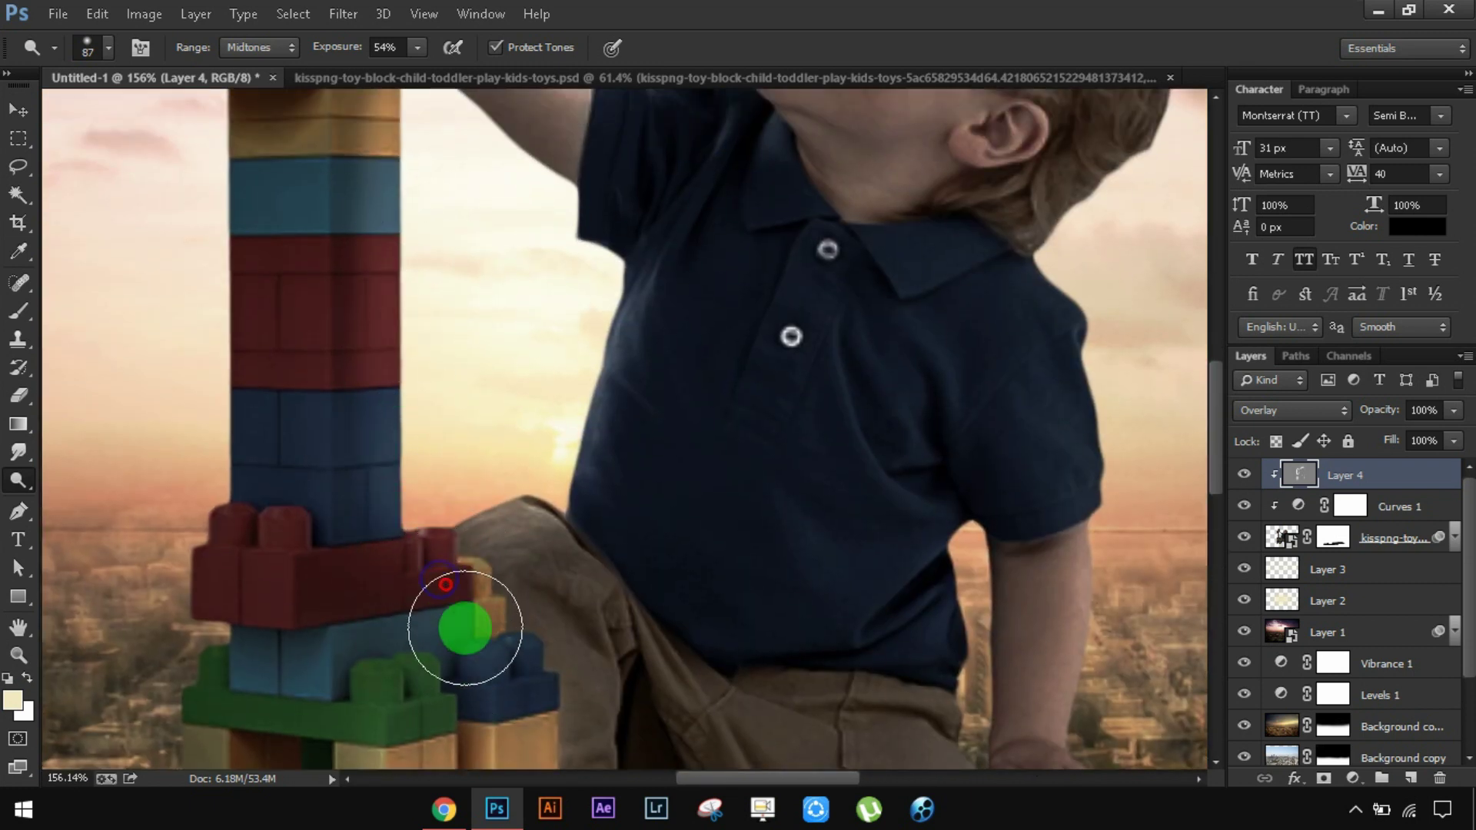
{"action": "scroll", "coordinate": [419, 610], "scroll_direction": "down", "scroll_amount": 3}
{"action": "mouse_move", "coordinate": [389, 415]}
{"action": "left_mouse_down"}
{"action": "mouse_move", "coordinate": [365, 582]}
{"action": "mouse_move", "coordinate": [362, 395]}
{"action": "mouse_move", "coordinate": [381, 299]}
{"action": "mouse_move", "coordinate": [410, 267]}
{"action": "mouse_move", "coordinate": [392, 244]}
{"action": "left_mouse_up"}
{"action": "left_click_drag", "start_coordinate": [487, 352], "coordinate": [471, 279]}
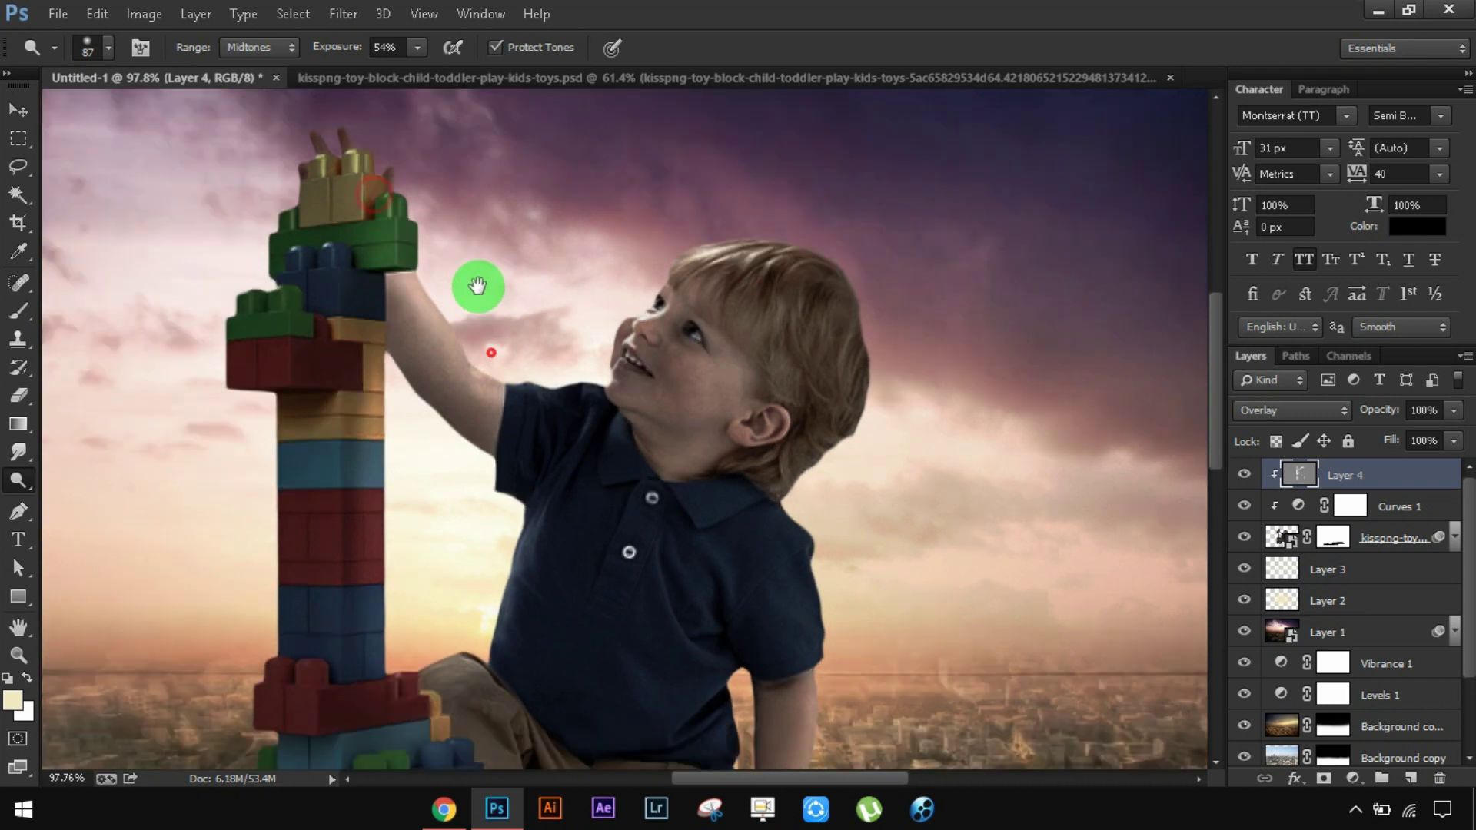
{"action": "left_click_drag", "start_coordinate": [19, 492], "coordinate": [61, 503]}
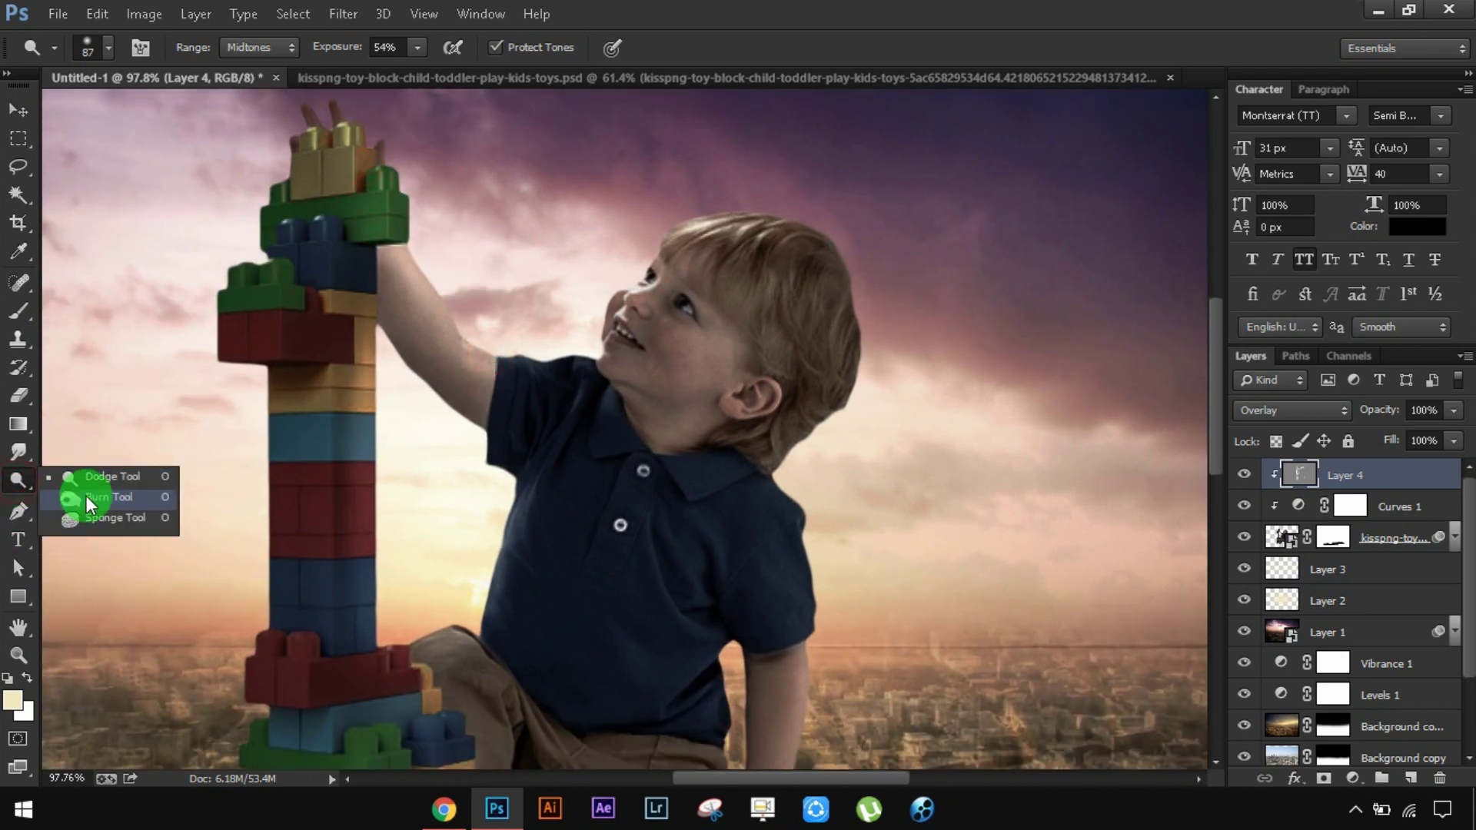
- Burn shadows at 23% exposure into the hair, shirt, trousers, arm and block tower
{"action": "left_click", "coordinate": [85, 495]}
{"action": "mouse_move", "coordinate": [642, 324]}
{"action": "left_mouse_down"}
{"action": "mouse_move", "coordinate": [702, 412]}
{"action": "mouse_move", "coordinate": [626, 501]}
{"action": "left_mouse_up"}
{"action": "left_click_drag", "start_coordinate": [620, 451], "coordinate": [644, 322]}
{"action": "left_click_drag", "start_coordinate": [494, 454], "coordinate": [458, 544]}
{"action": "mouse_move", "coordinate": [517, 418]}
{"action": "left_mouse_down"}
{"action": "mouse_move", "coordinate": [520, 500]}
{"action": "mouse_move", "coordinate": [577, 534]}
{"action": "mouse_move", "coordinate": [544, 494]}
{"action": "mouse_move", "coordinate": [522, 322]}
{"action": "left_mouse_up"}
{"action": "mouse_move", "coordinate": [517, 586]}
{"action": "left_mouse_down"}
{"action": "mouse_move", "coordinate": [555, 540]}
{"action": "mouse_move", "coordinate": [546, 602]}
{"action": "mouse_move", "coordinate": [514, 583]}
{"action": "mouse_move", "coordinate": [458, 448]}
{"action": "mouse_move", "coordinate": [476, 609]}
{"action": "mouse_move", "coordinate": [560, 625]}
{"action": "mouse_move", "coordinate": [554, 543]}
{"action": "mouse_move", "coordinate": [422, 537]}
{"action": "mouse_move", "coordinate": [352, 471]}
{"action": "mouse_move", "coordinate": [333, 389]}
{"action": "mouse_move", "coordinate": [379, 392]}
{"action": "mouse_move", "coordinate": [382, 523]}
{"action": "mouse_move", "coordinate": [158, 451]}
{"action": "mouse_move", "coordinate": [149, 494]}
{"action": "left_mouse_up"}
{"action": "mouse_move", "coordinate": [219, 283]}
{"action": "left_mouse_down"}
{"action": "mouse_move", "coordinate": [214, 478]}
{"action": "mouse_move", "coordinate": [181, 596]}
{"action": "mouse_move", "coordinate": [616, 488]}
{"action": "mouse_move", "coordinate": [671, 561]}
{"action": "mouse_move", "coordinate": [586, 372]}
{"action": "mouse_move", "coordinate": [540, 415]}
{"action": "mouse_move", "coordinate": [542, 501]}
{"action": "mouse_move", "coordinate": [290, 456]}
{"action": "mouse_move", "coordinate": [205, 369]}
{"action": "mouse_move", "coordinate": [221, 342]}
{"action": "mouse_move", "coordinate": [220, 560]}
{"action": "mouse_move", "coordinate": [196, 543]}
{"action": "mouse_move", "coordinate": [158, 692]}
{"action": "left_mouse_up"}
{"action": "mouse_move", "coordinate": [154, 353]}
{"action": "left_mouse_down"}
{"action": "mouse_move", "coordinate": [240, 656]}
{"action": "mouse_move", "coordinate": [279, 491]}
{"action": "left_mouse_up"}
{"action": "mouse_move", "coordinate": [577, 296]}
{"action": "left_mouse_down"}
{"action": "mouse_move", "coordinate": [581, 282]}
{"action": "mouse_move", "coordinate": [546, 349]}
{"action": "mouse_move", "coordinate": [672, 307]}
{"action": "mouse_move", "coordinate": [626, 264]}
{"action": "mouse_move", "coordinate": [487, 333]}
{"action": "mouse_move", "coordinate": [471, 497]}
{"action": "mouse_move", "coordinate": [524, 652]}
{"action": "mouse_move", "coordinate": [626, 382]}
{"action": "mouse_move", "coordinate": [563, 484]}
{"action": "left_mouse_up"}
- Toggle Layer 4's visibility to compare the shading before and after
{"action": "scroll", "coordinate": [564, 484], "scroll_direction": "down", "scroll_amount": 1}
{"action": "scroll", "coordinate": [458, 395], "scroll_direction": "down", "scroll_amount": 1}
{"action": "left_click", "coordinate": [1235, 481]}
{"action": "left_click", "coordinate": [1236, 478]}
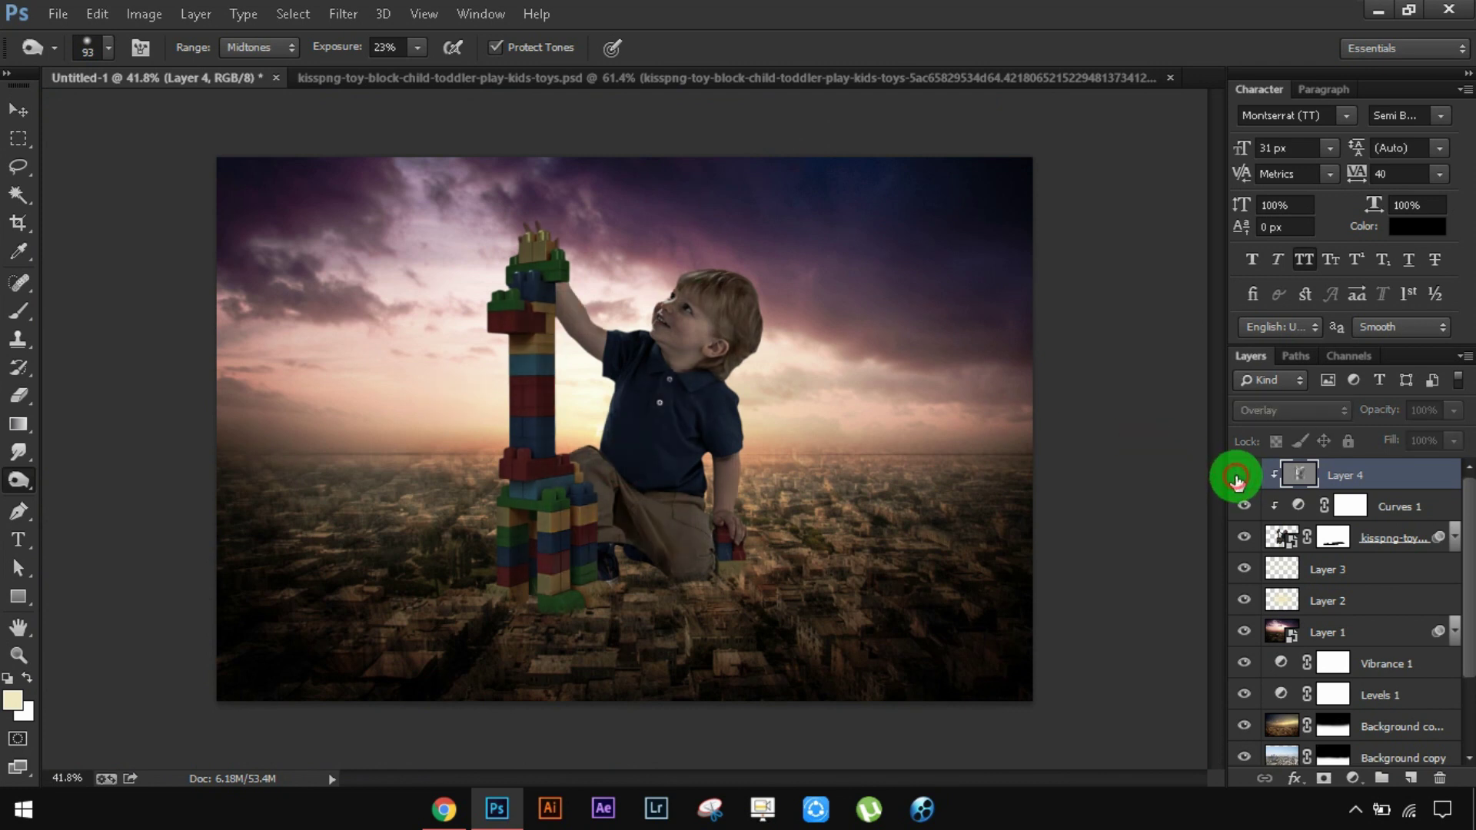
{"action": "left_click", "coordinate": [1235, 481]}
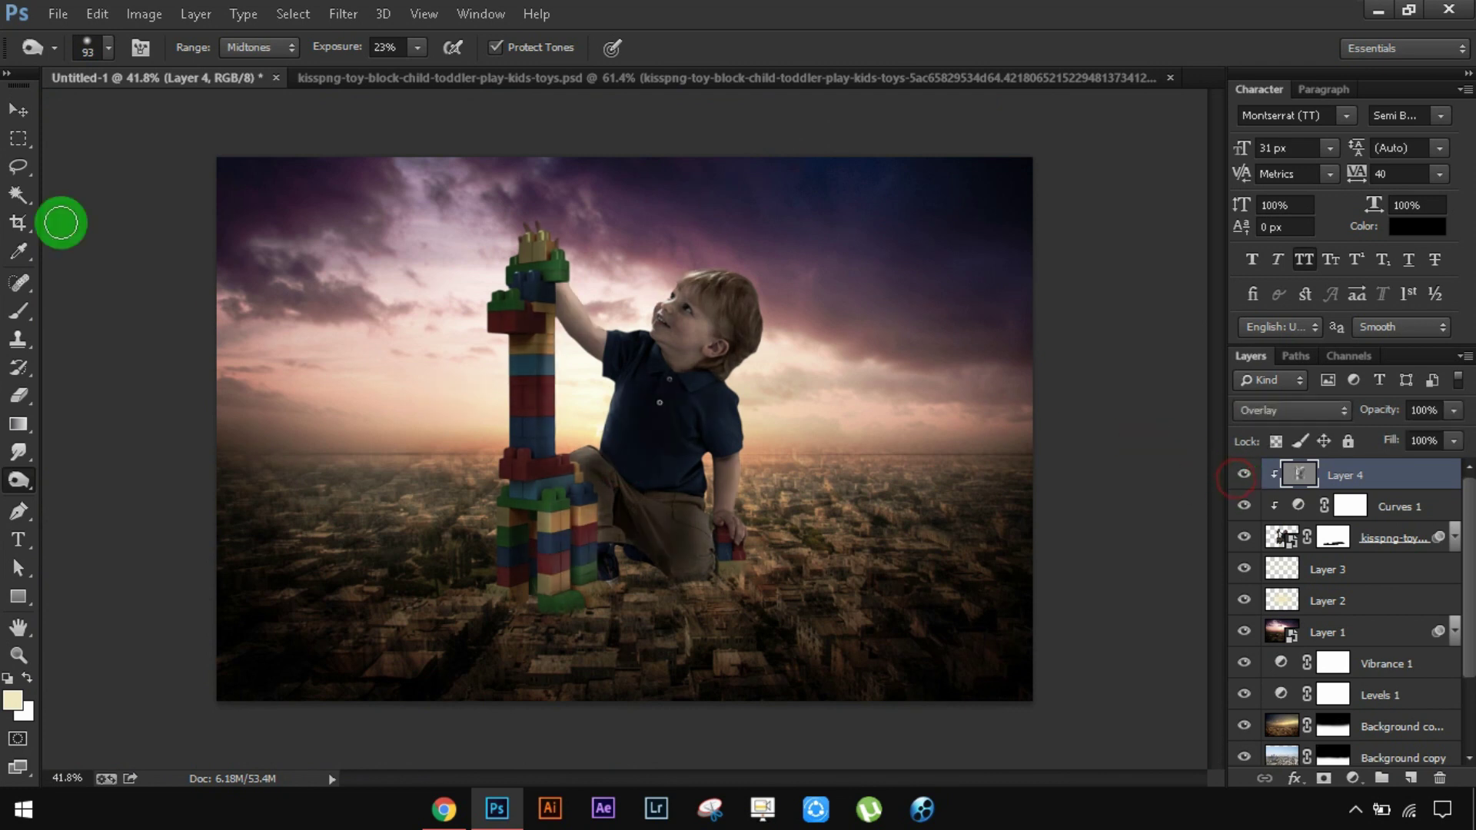
{"action": "left_click", "coordinate": [26, 117]}
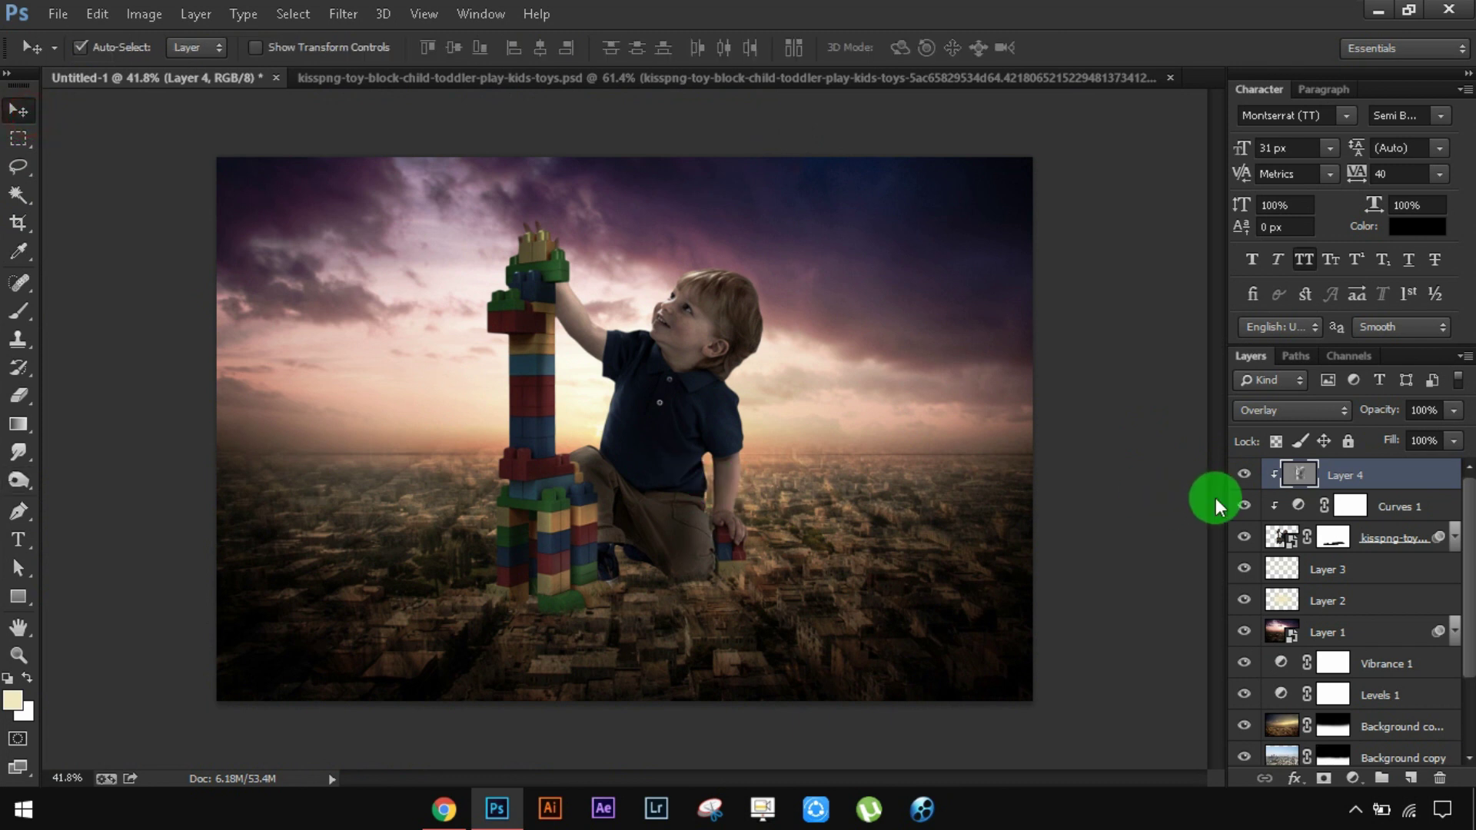
{"action": "left_click", "coordinate": [1361, 477]}
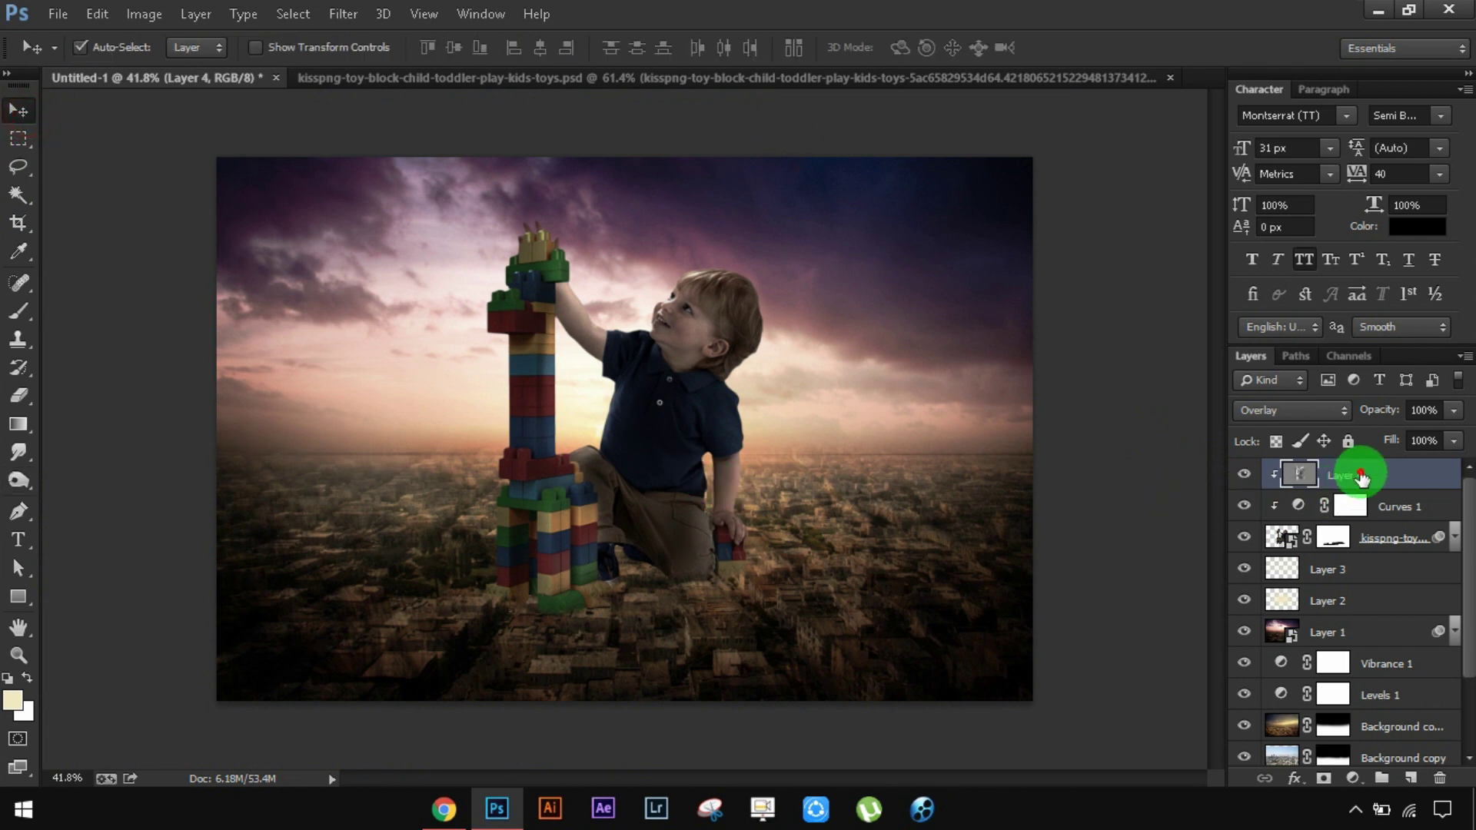
- Paint a large soft warm glow over the tower and boy on a new Layer 5
{"action": "left_click", "coordinate": [1409, 782]}
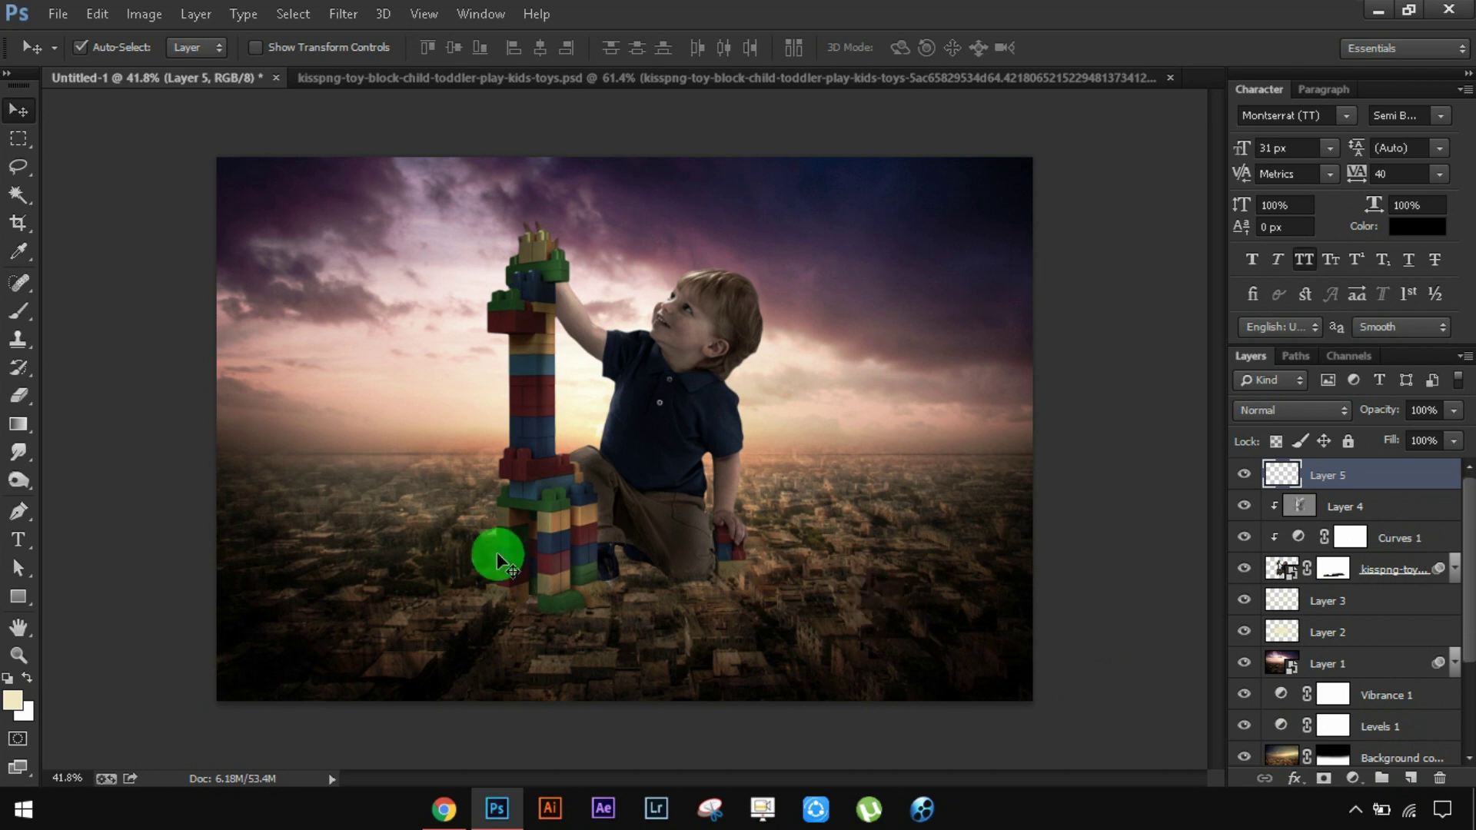
{"action": "key", "text": "b"}
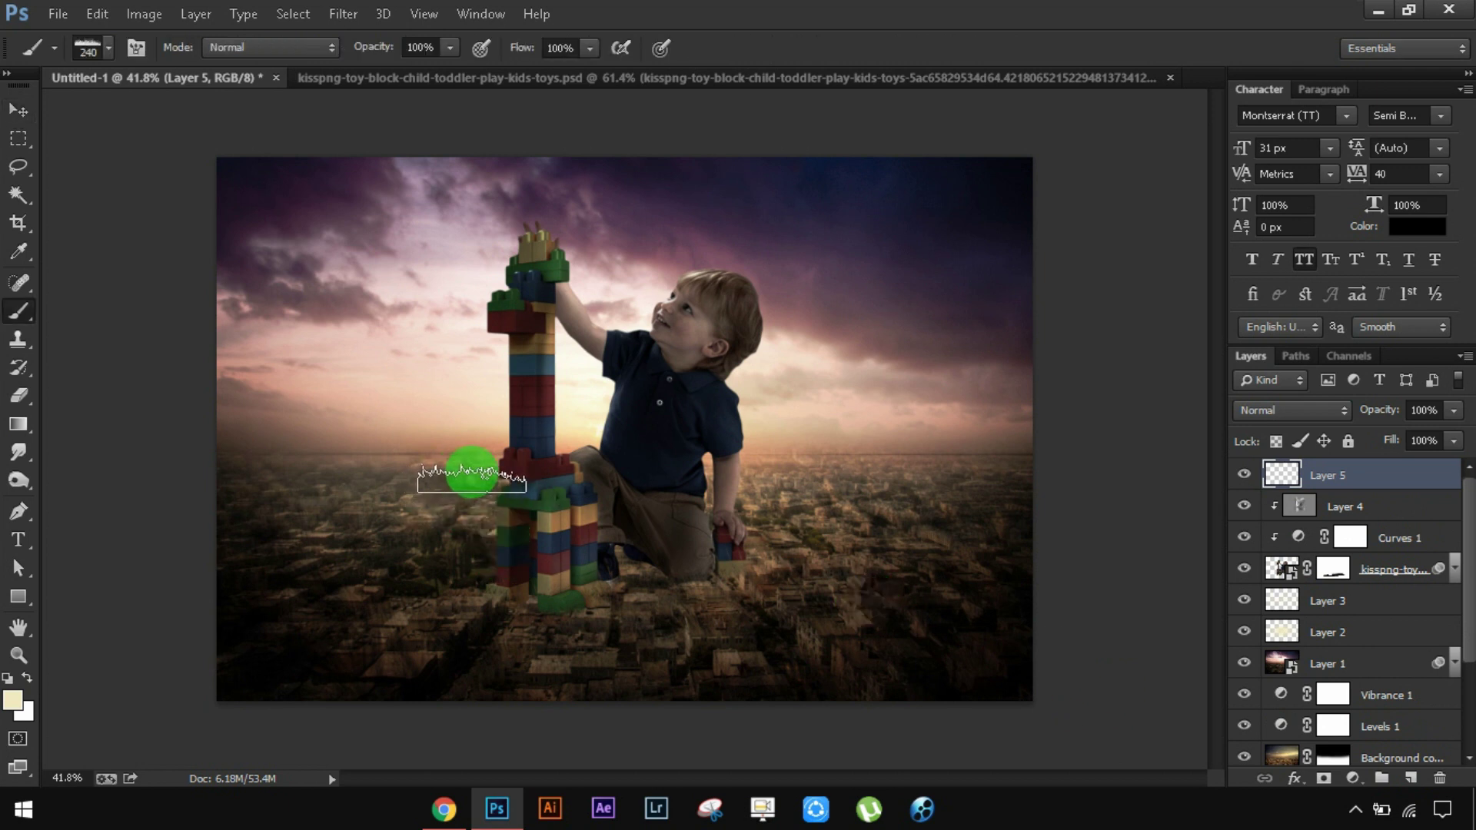
{"action": "left_click_drag", "start_coordinate": [563, 440], "coordinate": [639, 436]}
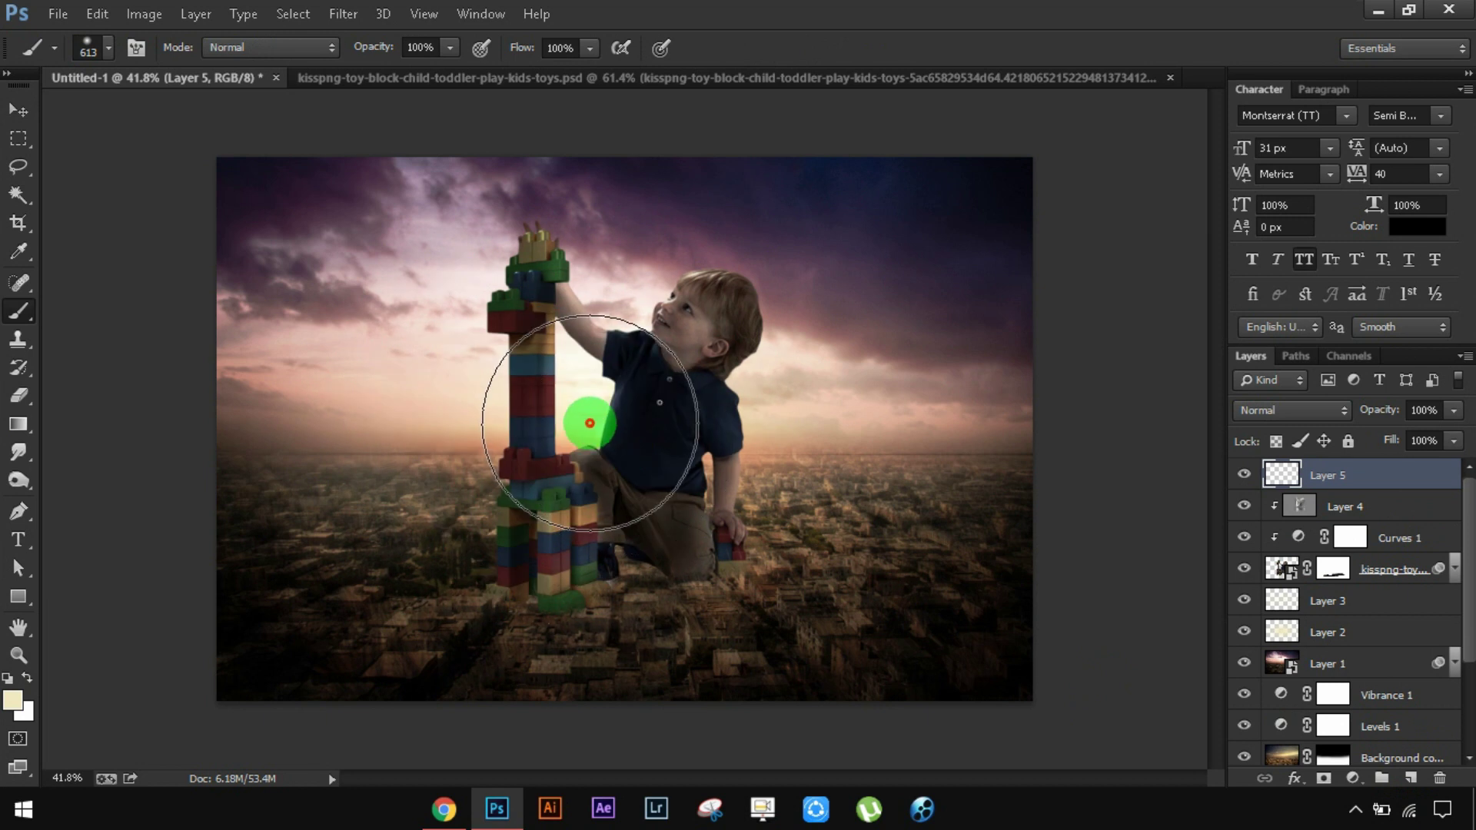
{"action": "left_click", "coordinate": [590, 423]}
{"action": "key", "text": "v"}
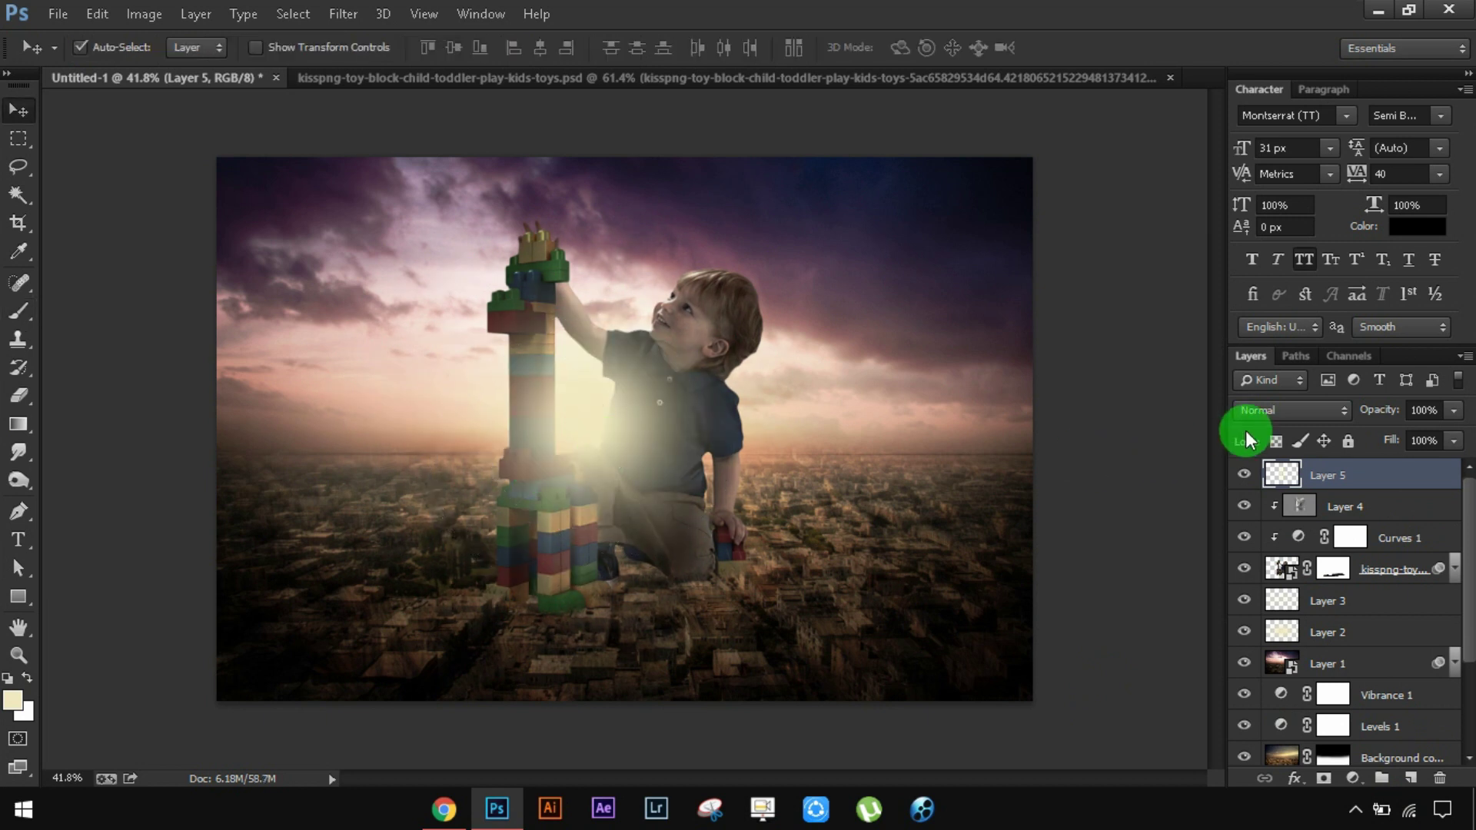
- Set the glow layer to Overlay, nudge it into place and compare it hidden and shown
{"action": "left_click", "coordinate": [1253, 410]}
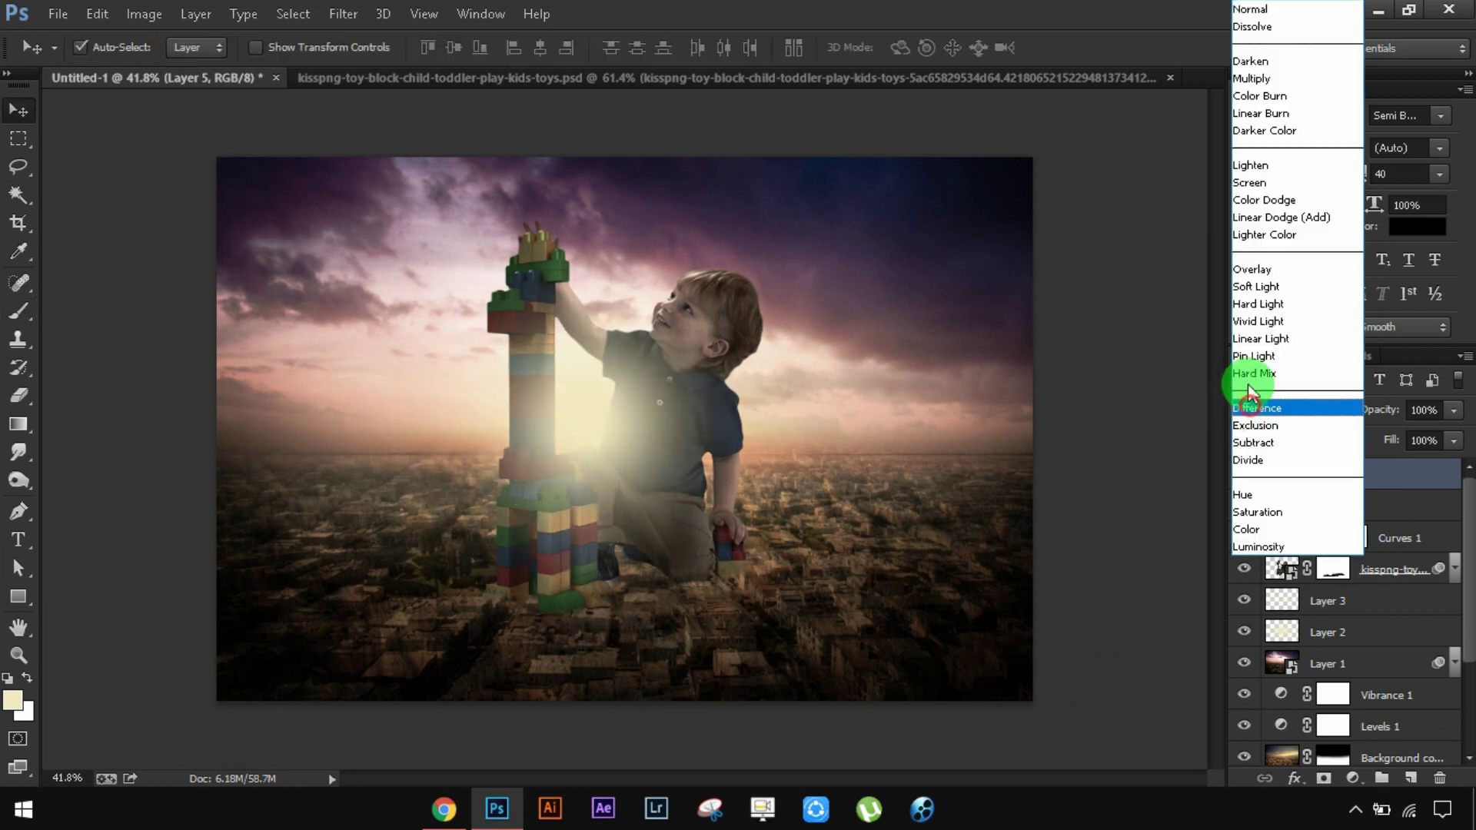
{"action": "left_click", "coordinate": [1265, 269]}
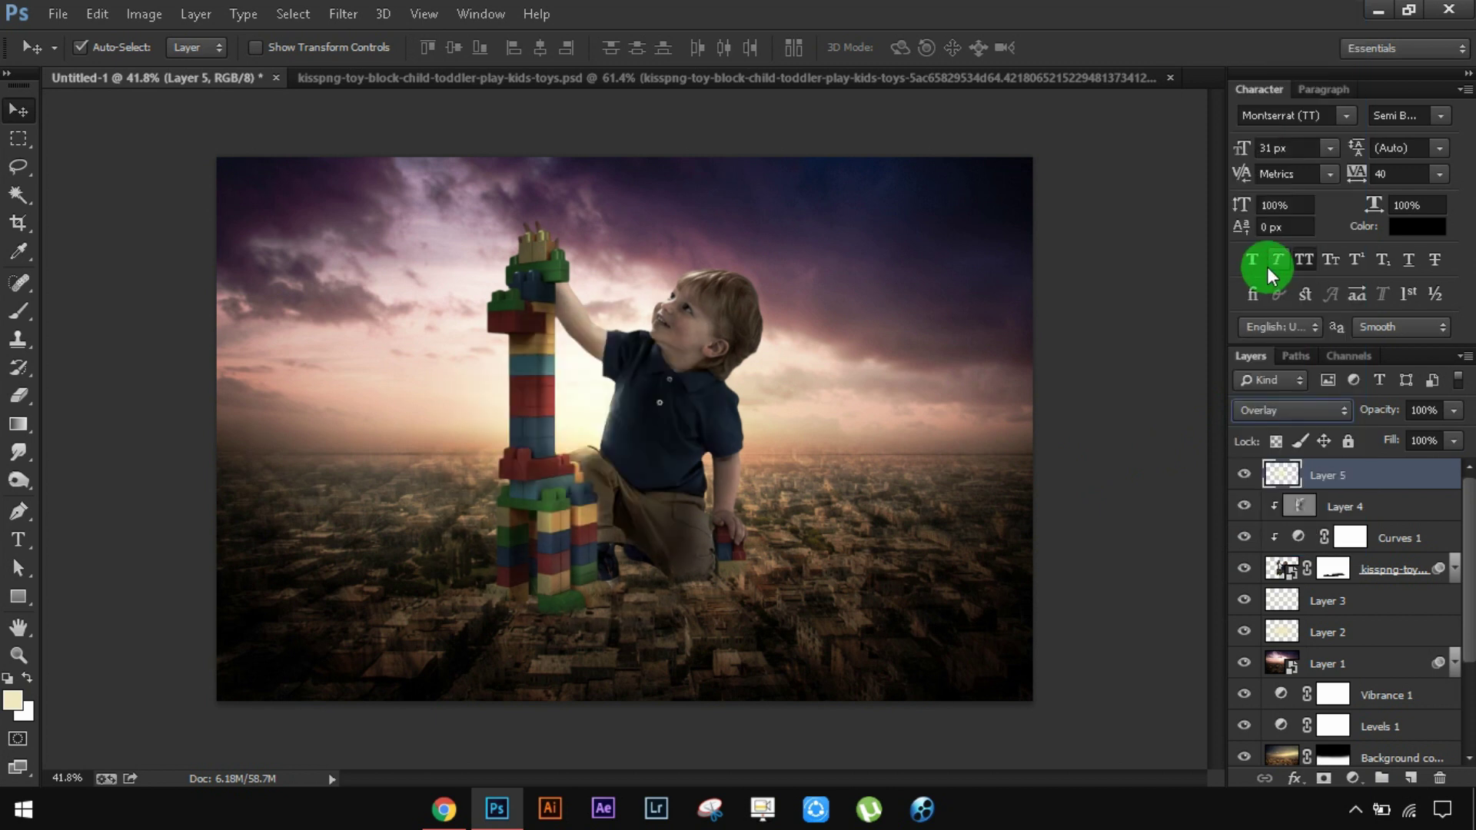
{"action": "left_click", "coordinate": [644, 421]}
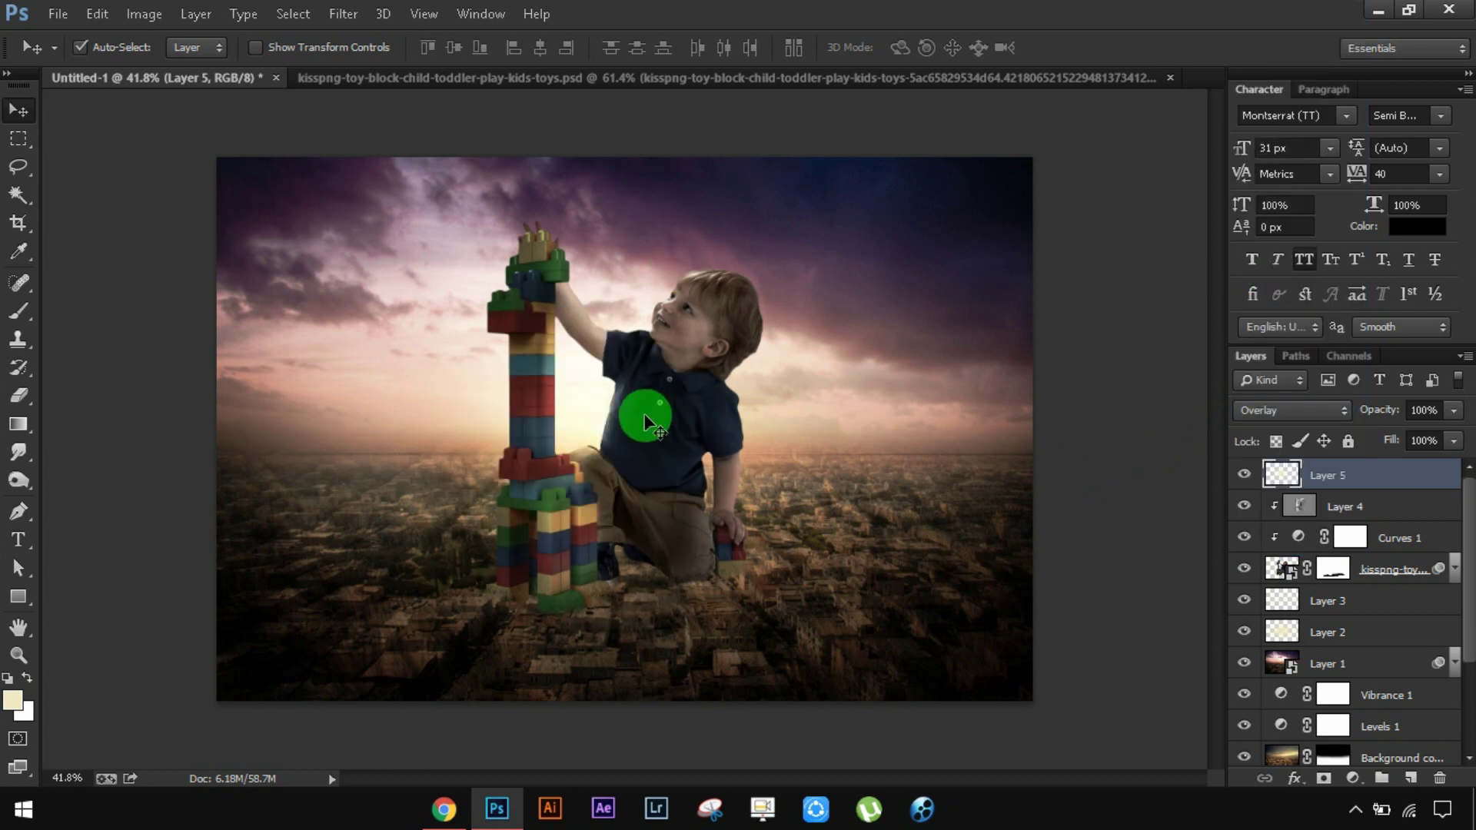
{"action": "left_click_drag", "start_coordinate": [599, 421], "coordinate": [623, 430]}
{"action": "left_click", "coordinate": [1245, 476]}
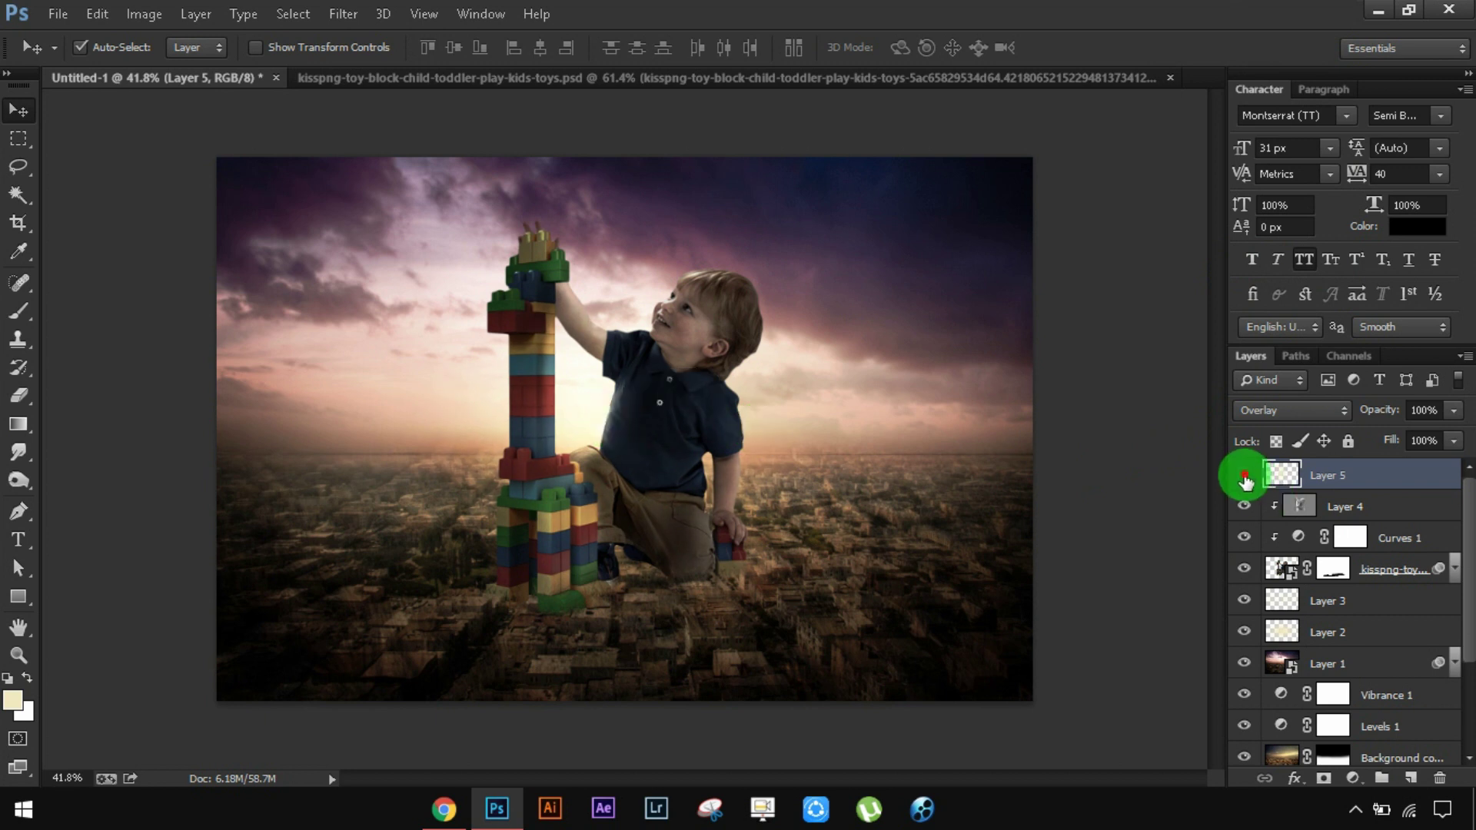
{"action": "left_click", "coordinate": [1243, 475]}
{"action": "left_click", "coordinate": [667, 419]}
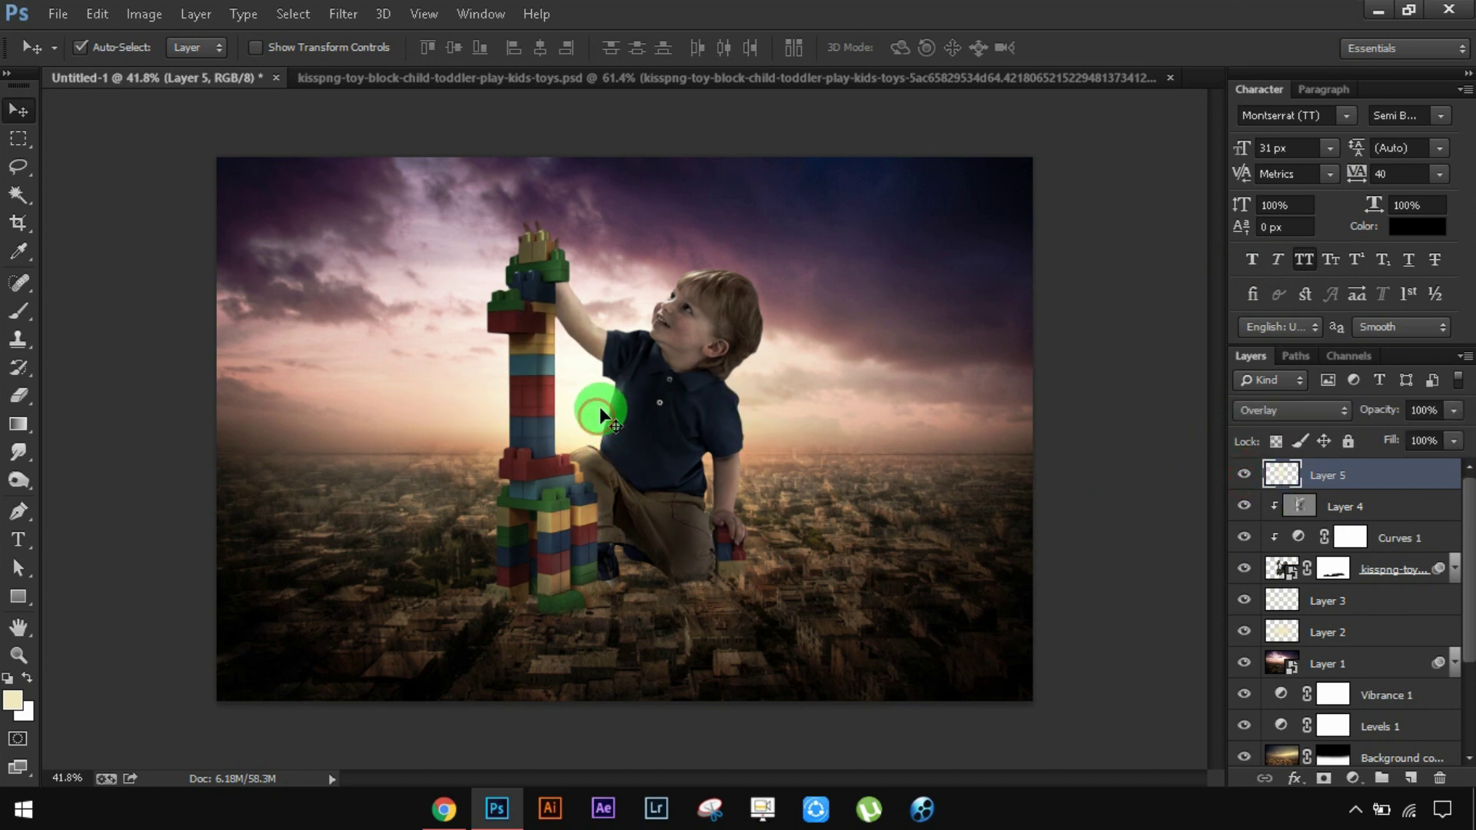
- Scale the glow up to about 120% with Free Transform and check it on and off
{"action": "key", "text": "ctrl+t"}
{"action": "left_click_drag", "start_coordinate": [819, 192], "coordinate": [883, 158]}
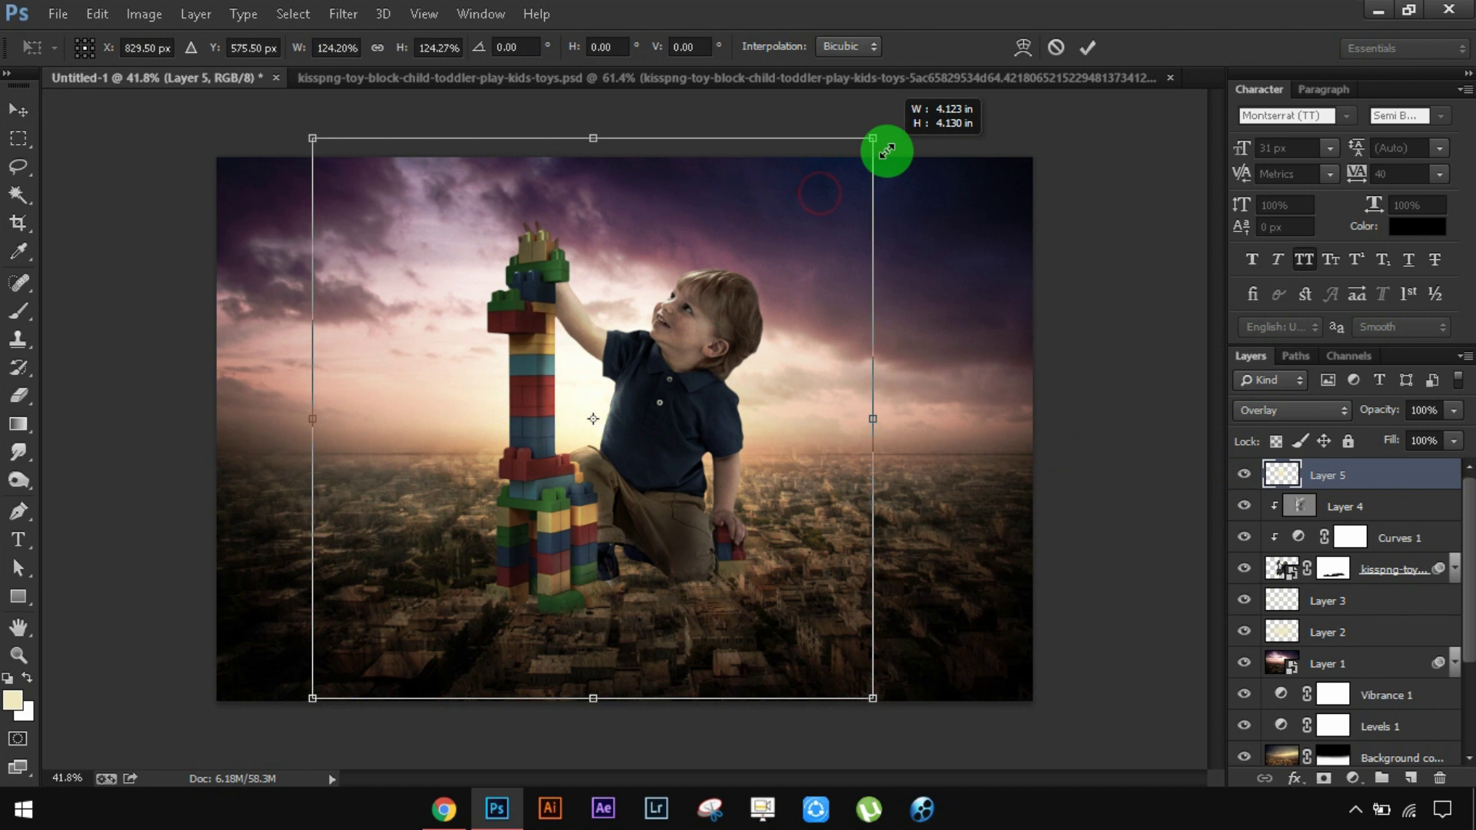
{"action": "left_click", "coordinate": [1094, 47]}
{"action": "left_click", "coordinate": [1243, 475]}
{"action": "left_click", "coordinate": [1243, 475]}
- Compare the glow softened to 75% opacity with it switched on and off
{"action": "scroll", "coordinate": [526, 430], "scroll_direction": "up", "scroll_amount": 5}
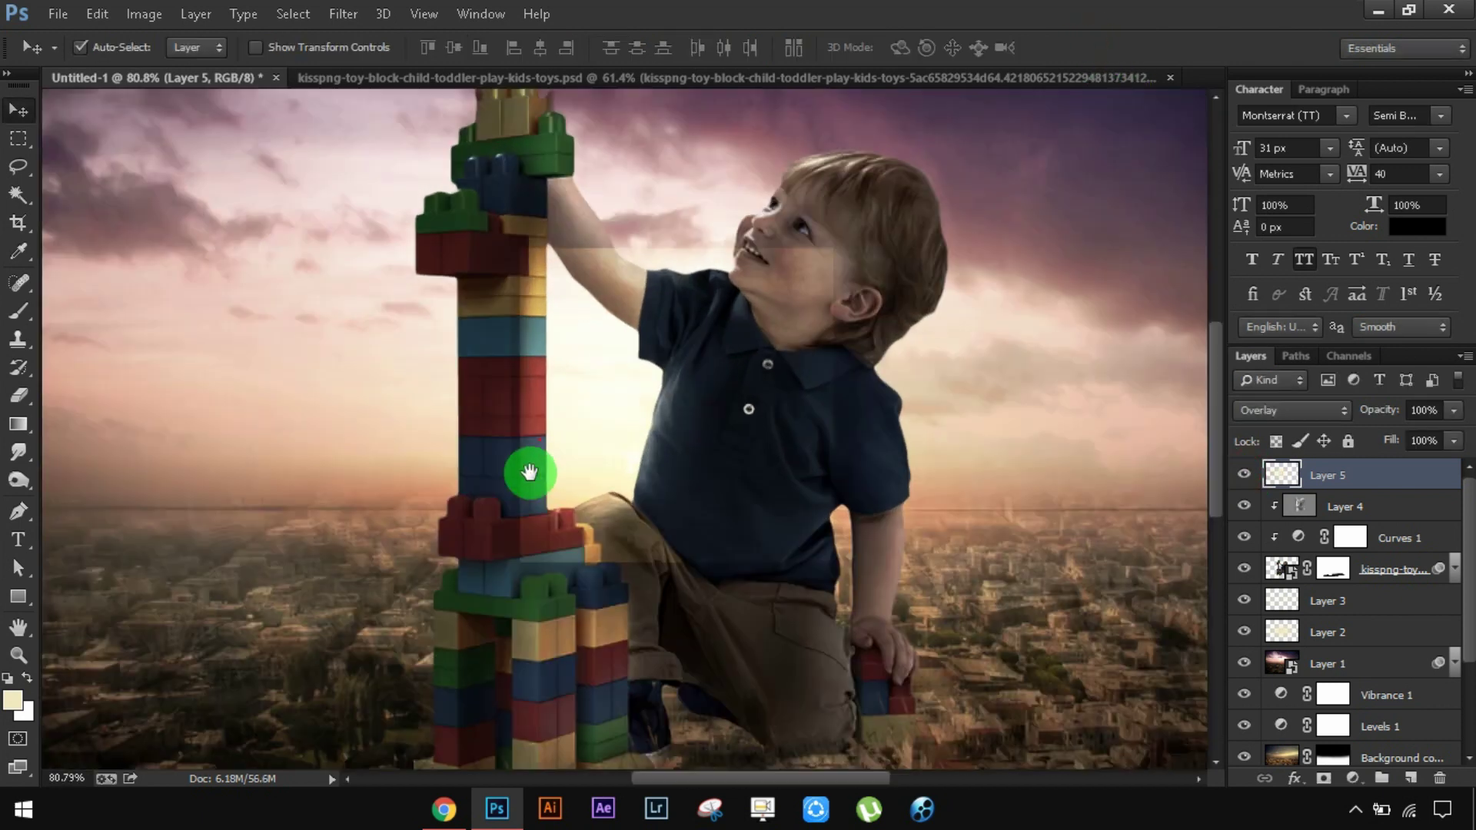
{"action": "left_click_drag", "start_coordinate": [529, 471], "coordinate": [540, 440]}
{"action": "left_click", "coordinate": [1243, 477]}
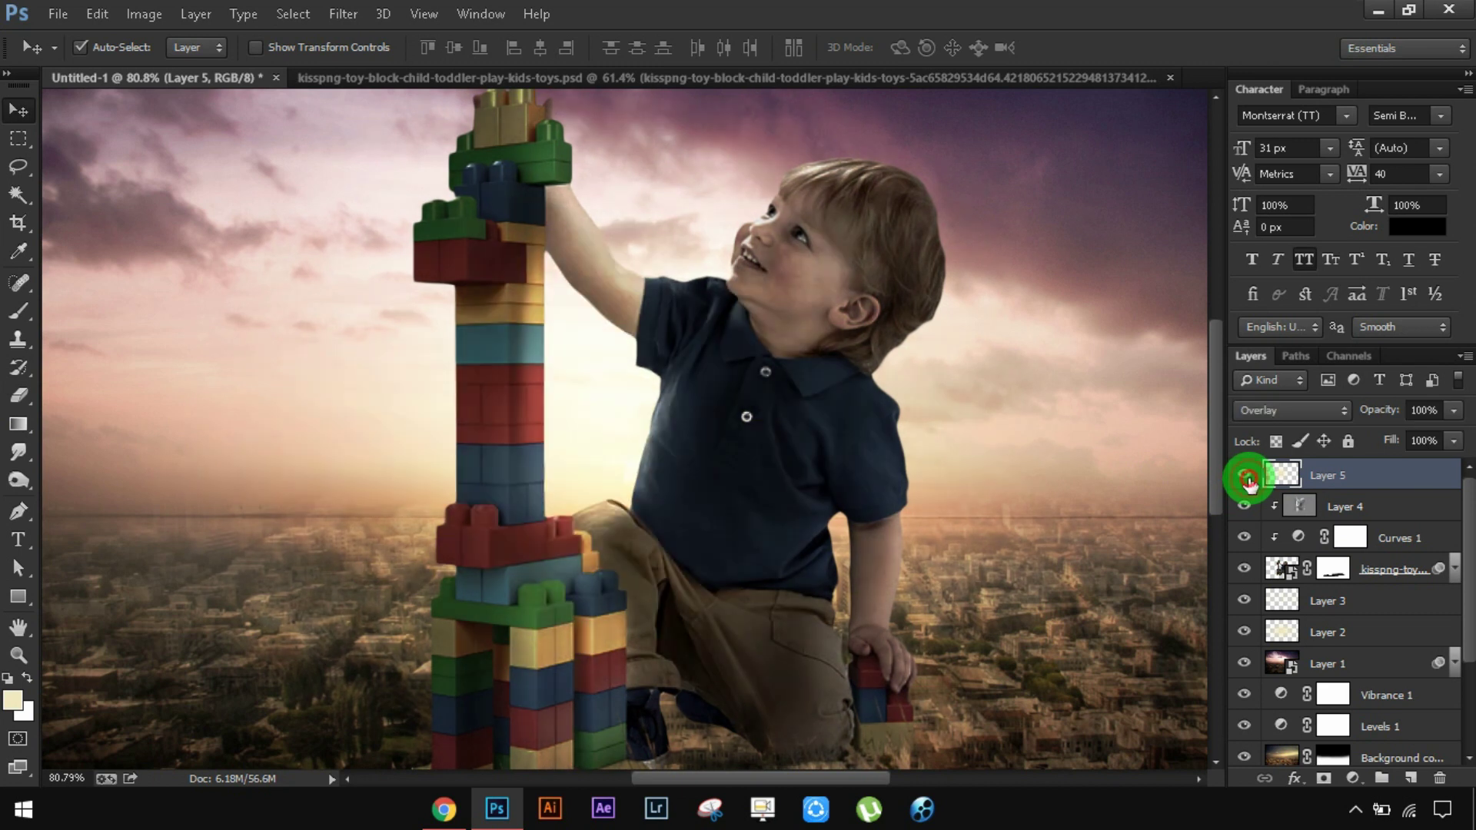
{"action": "left_click", "coordinate": [1243, 475]}
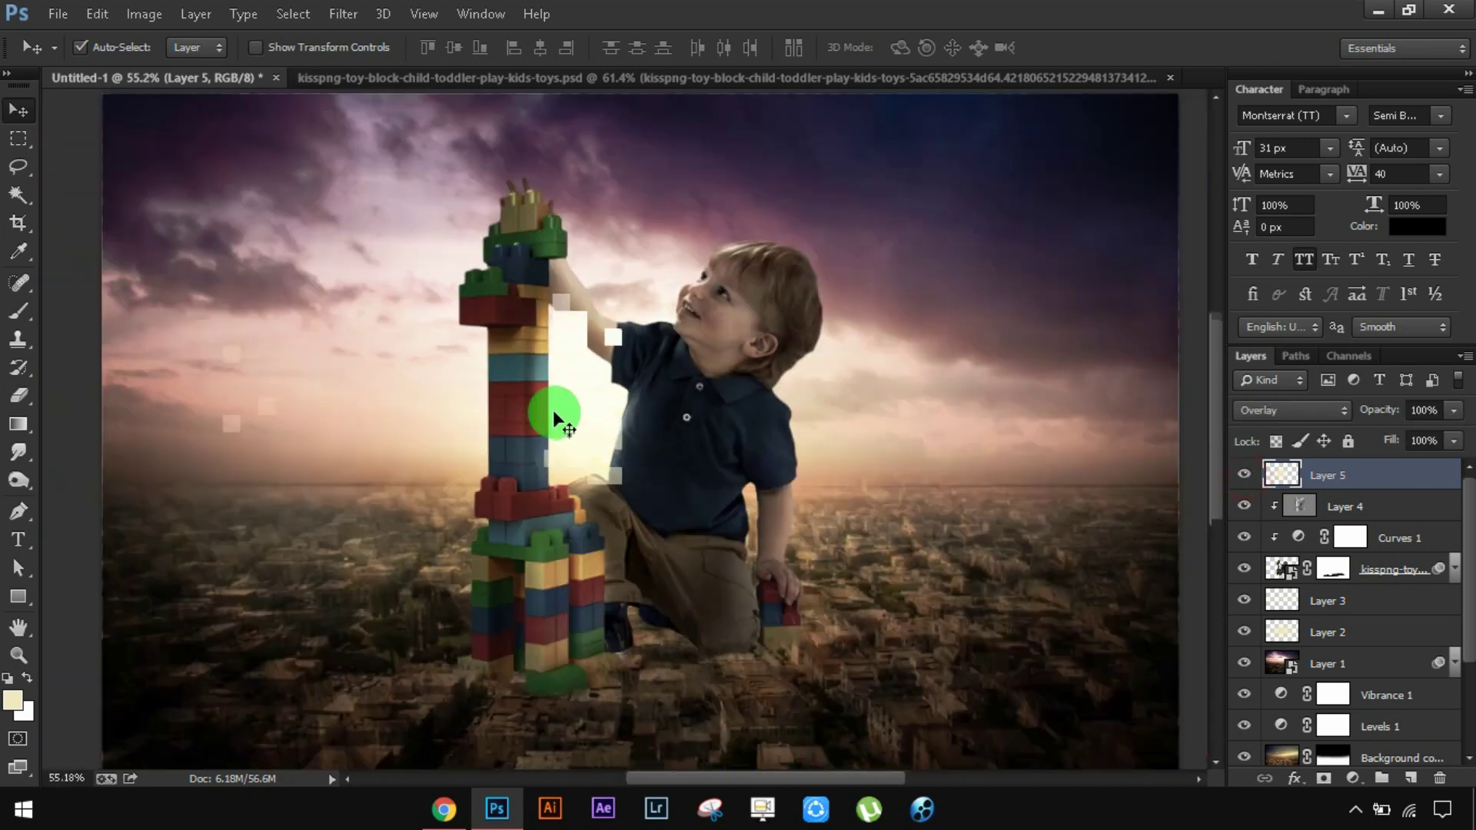
{"action": "scroll", "coordinate": [551, 409], "scroll_direction": "down", "scroll_amount": 3}
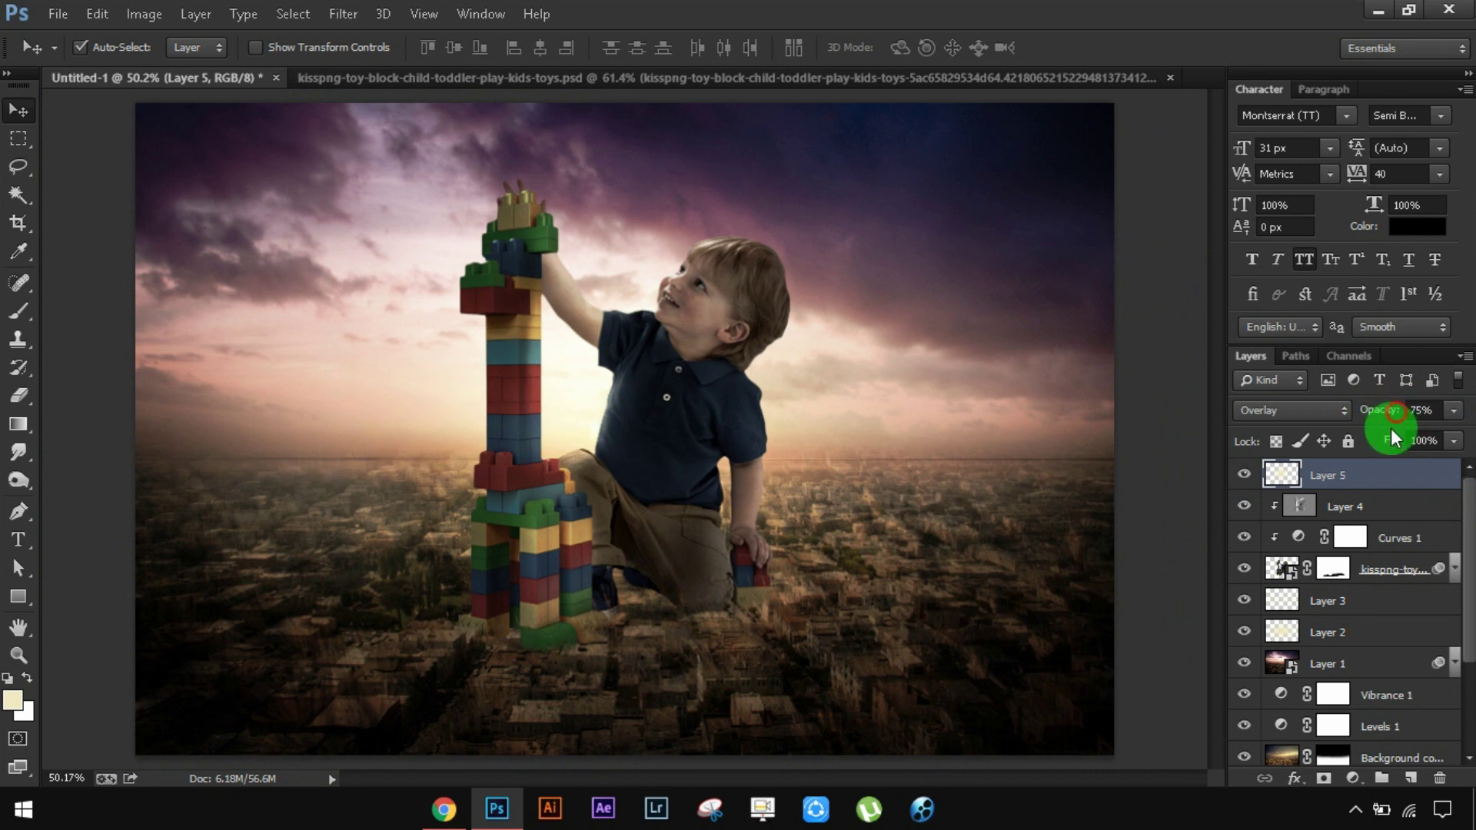
{"action": "left_click", "coordinate": [1247, 476]}
{"action": "left_click", "coordinate": [1247, 476]}
{"action": "left_click", "coordinate": [1406, 492]}
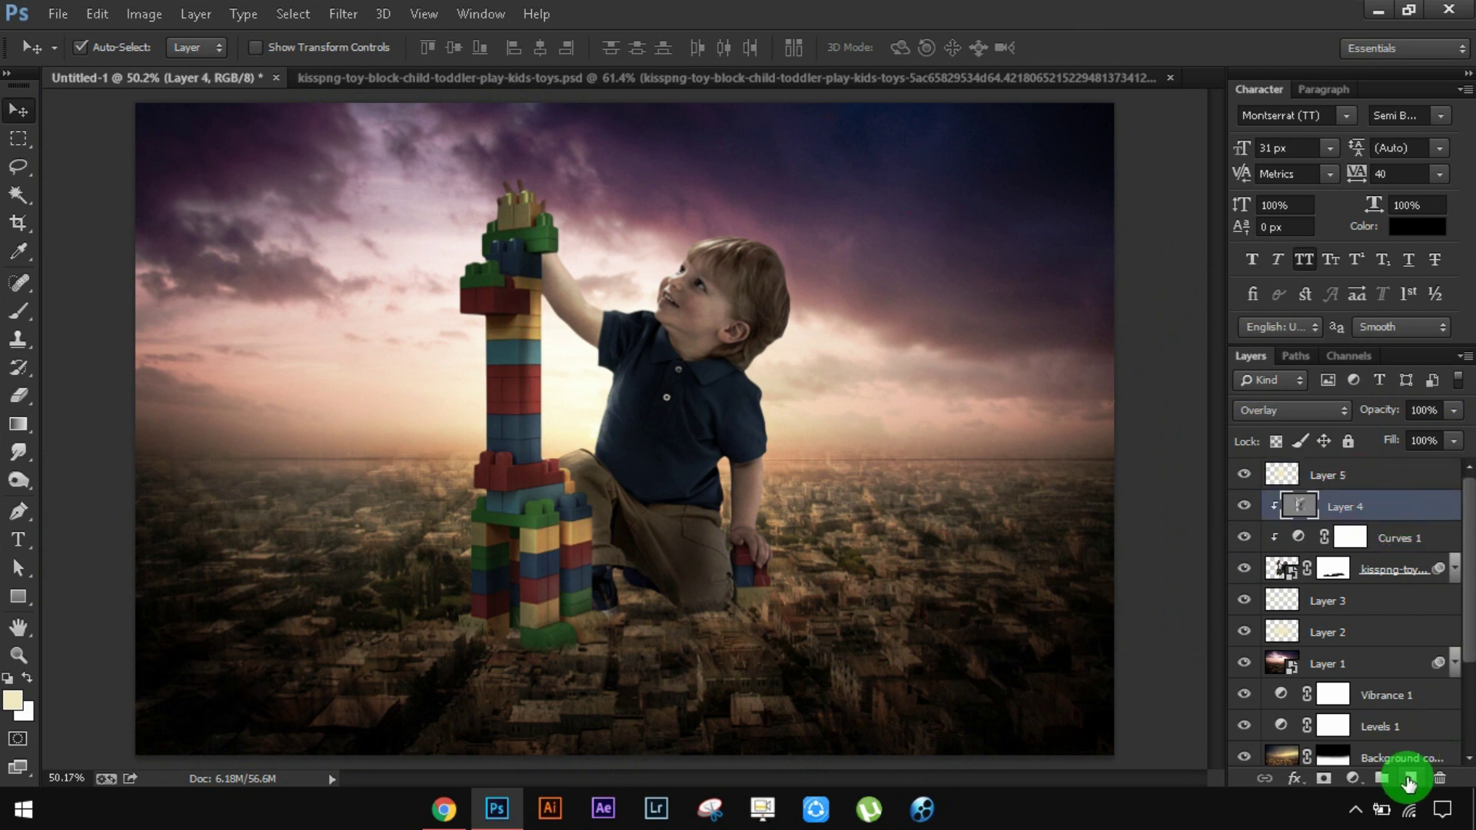
- Paint a faint haze along the left horizon on new Layer 6 with a 27% soft brush
{"action": "left_click", "coordinate": [1409, 782]}
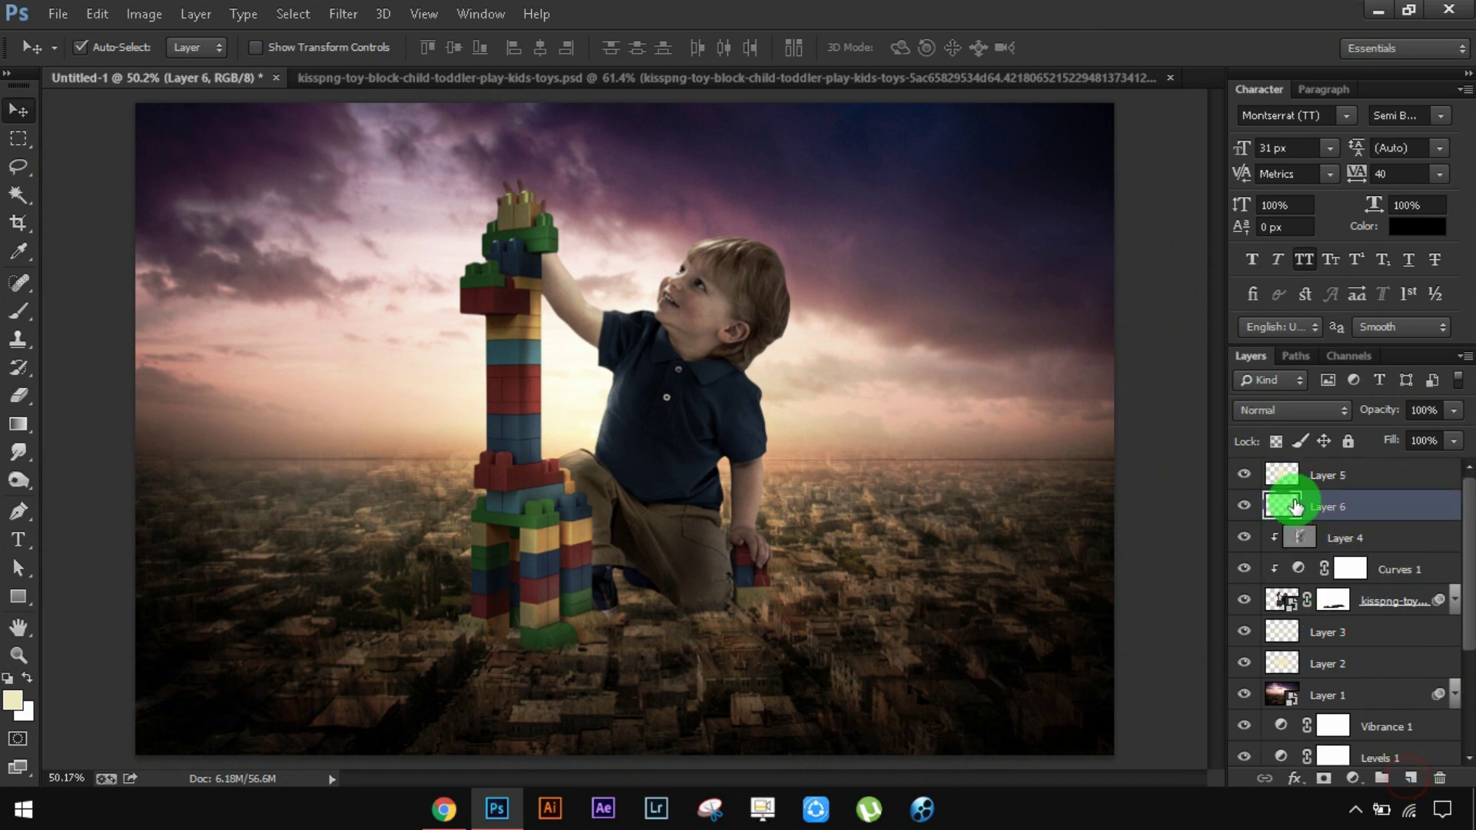
{"action": "key", "text": "b"}
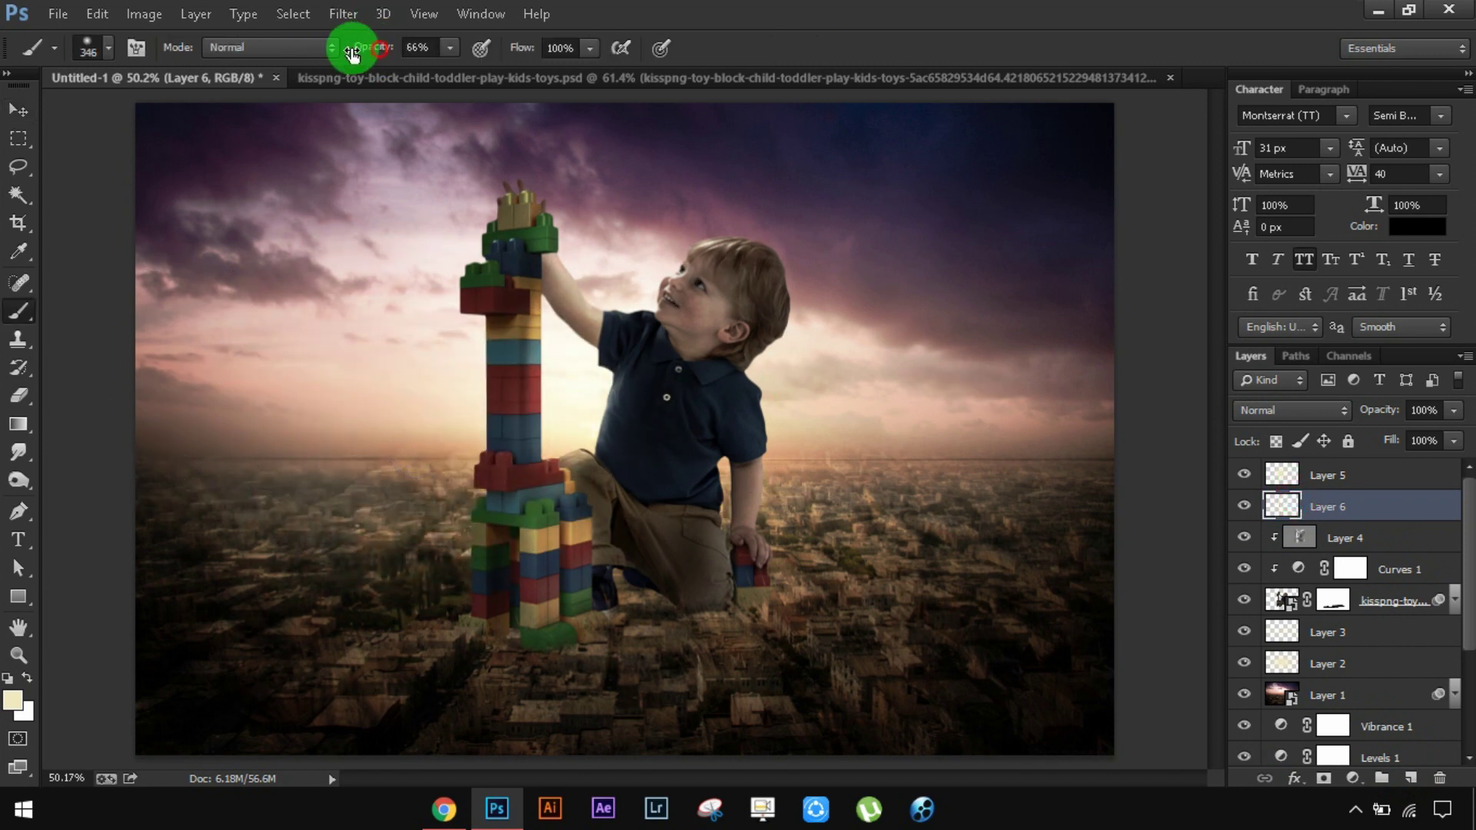
{"action": "left_click_drag", "start_coordinate": [363, 51], "coordinate": [358, 51]}
{"action": "left_click_drag", "start_coordinate": [249, 350], "coordinate": [287, 353]}
{"action": "left_click_drag", "start_coordinate": [259, 461], "coordinate": [346, 461]}
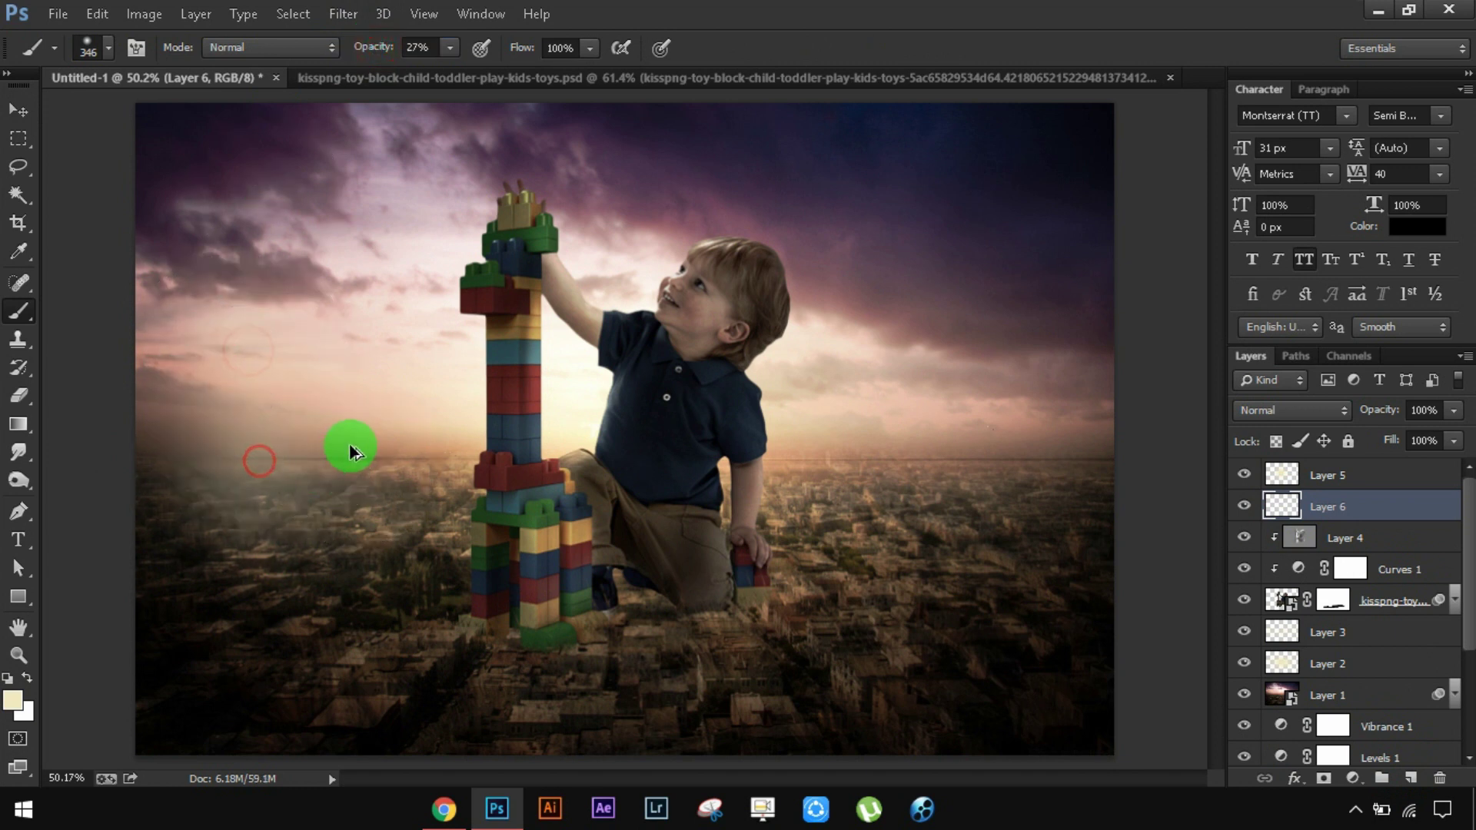
{"action": "right_click", "coordinate": [194, 271]}
{"action": "key", "text": "Escape"}
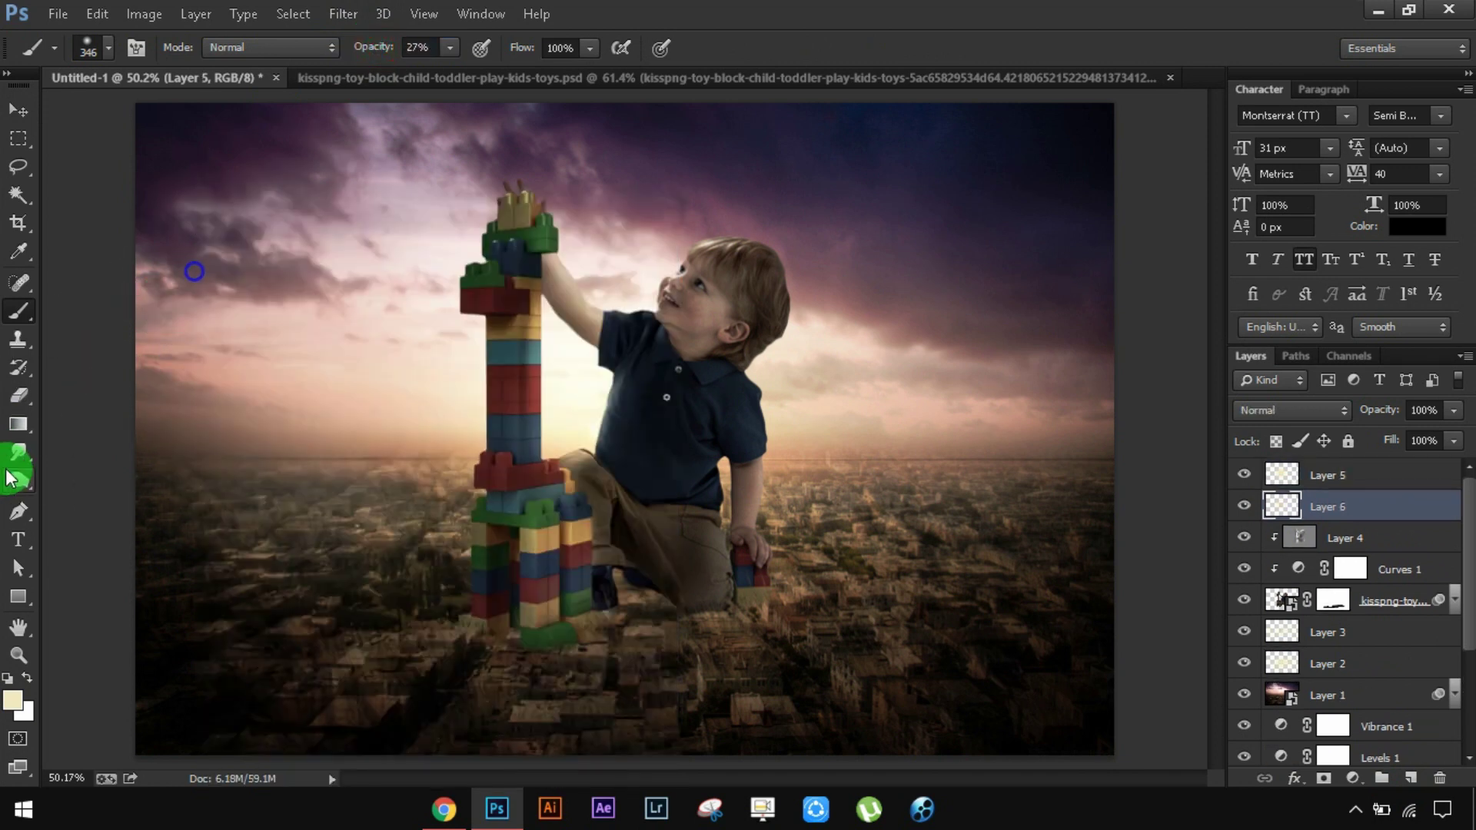
- Toggle the glow layer to compare it against the new haze
{"action": "left_click", "coordinate": [1273, 480]}
{"action": "left_click", "coordinate": [1243, 474]}
{"action": "left_click", "coordinate": [778, 494]}
{"action": "left_click_drag", "start_coordinate": [1276, 783], "coordinate": [1413, 792]}
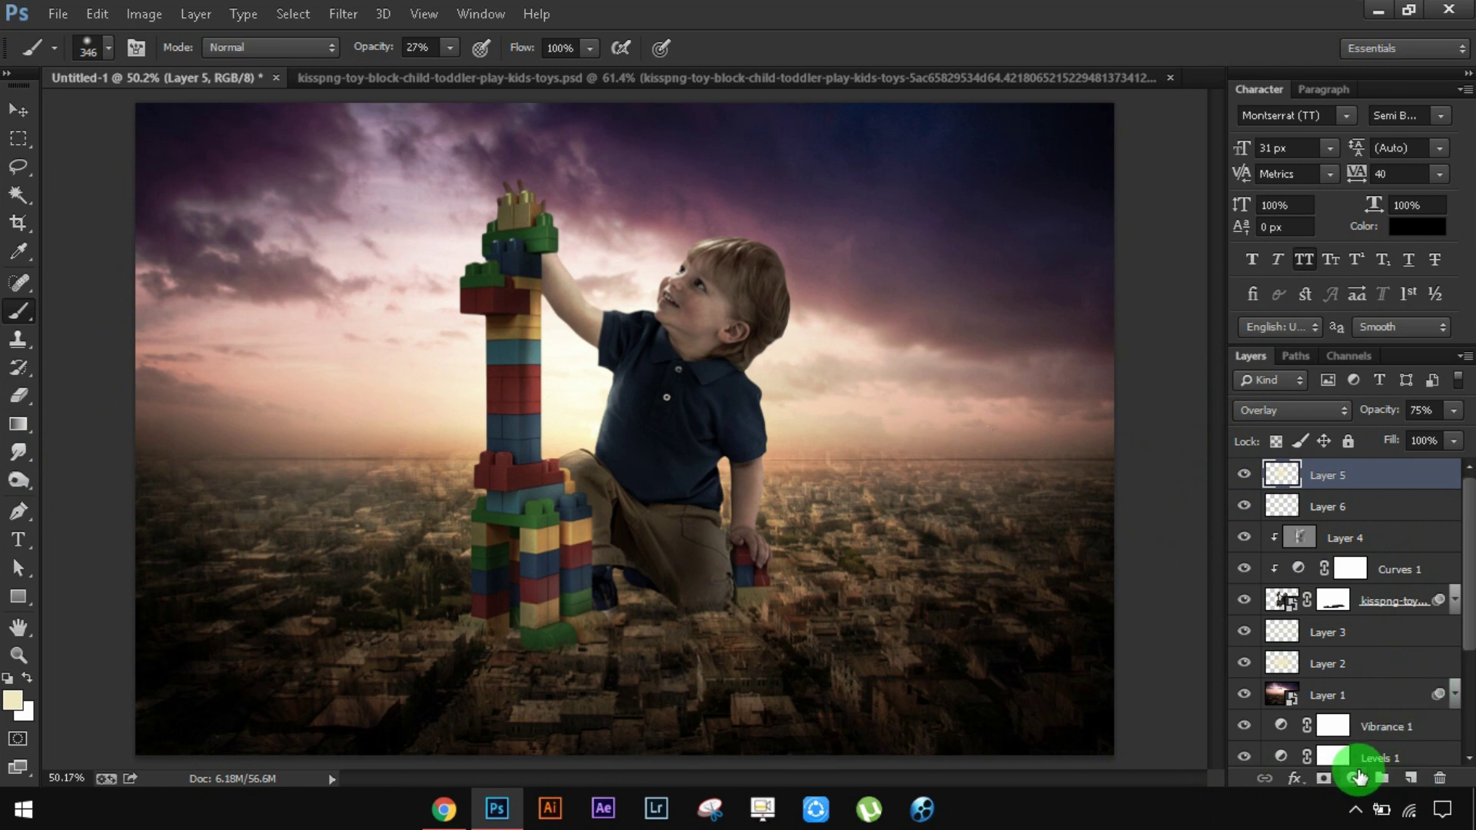
- Add a Color Lookup adjustment layer using the Fuji ETERNA 250D Fuji 3510 3DLUT file
{"action": "left_click", "coordinate": [1357, 778]}
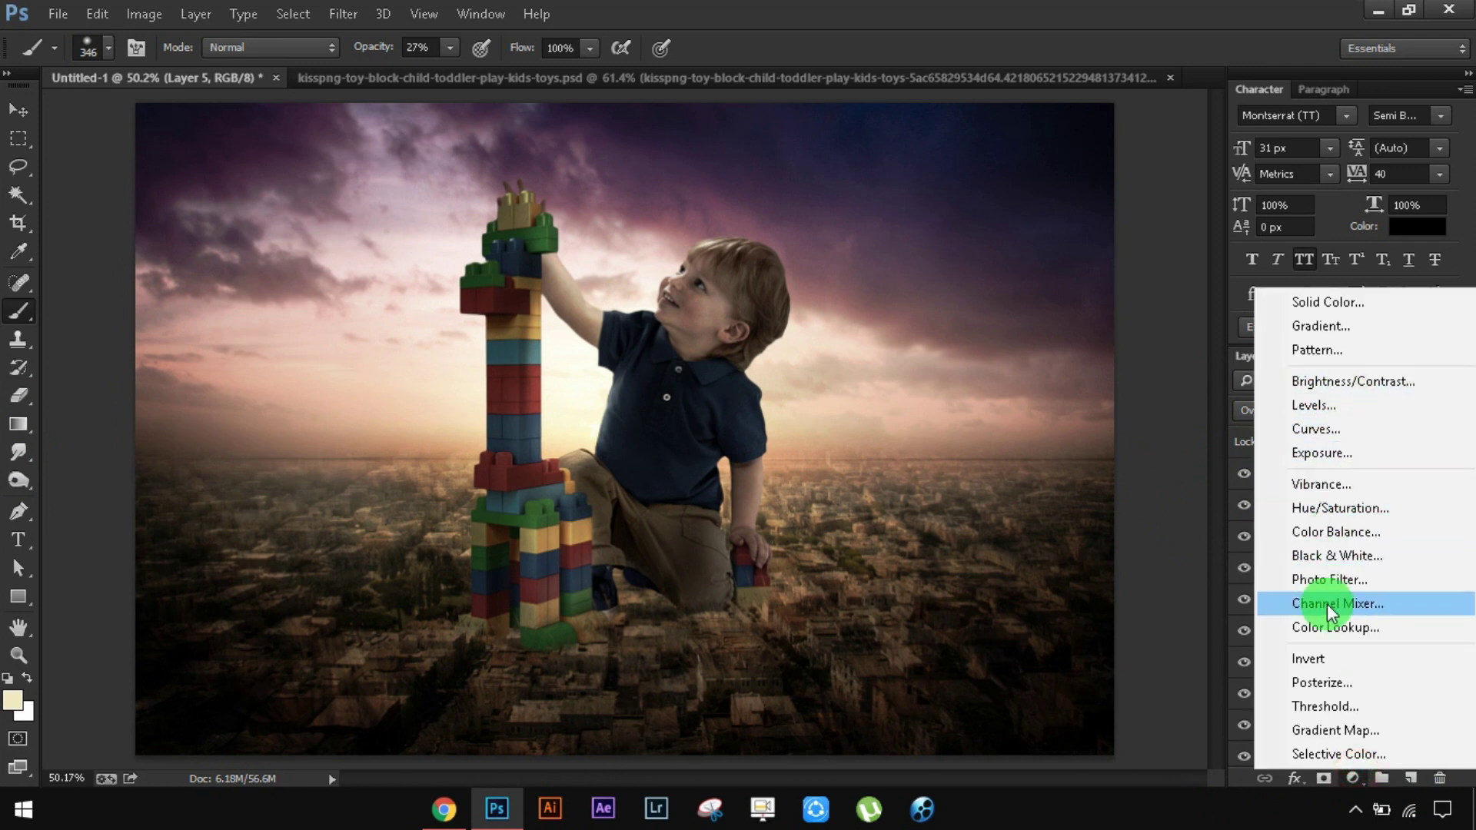
{"action": "left_click", "coordinate": [1335, 627]}
{"action": "left_click", "coordinate": [1026, 261]}
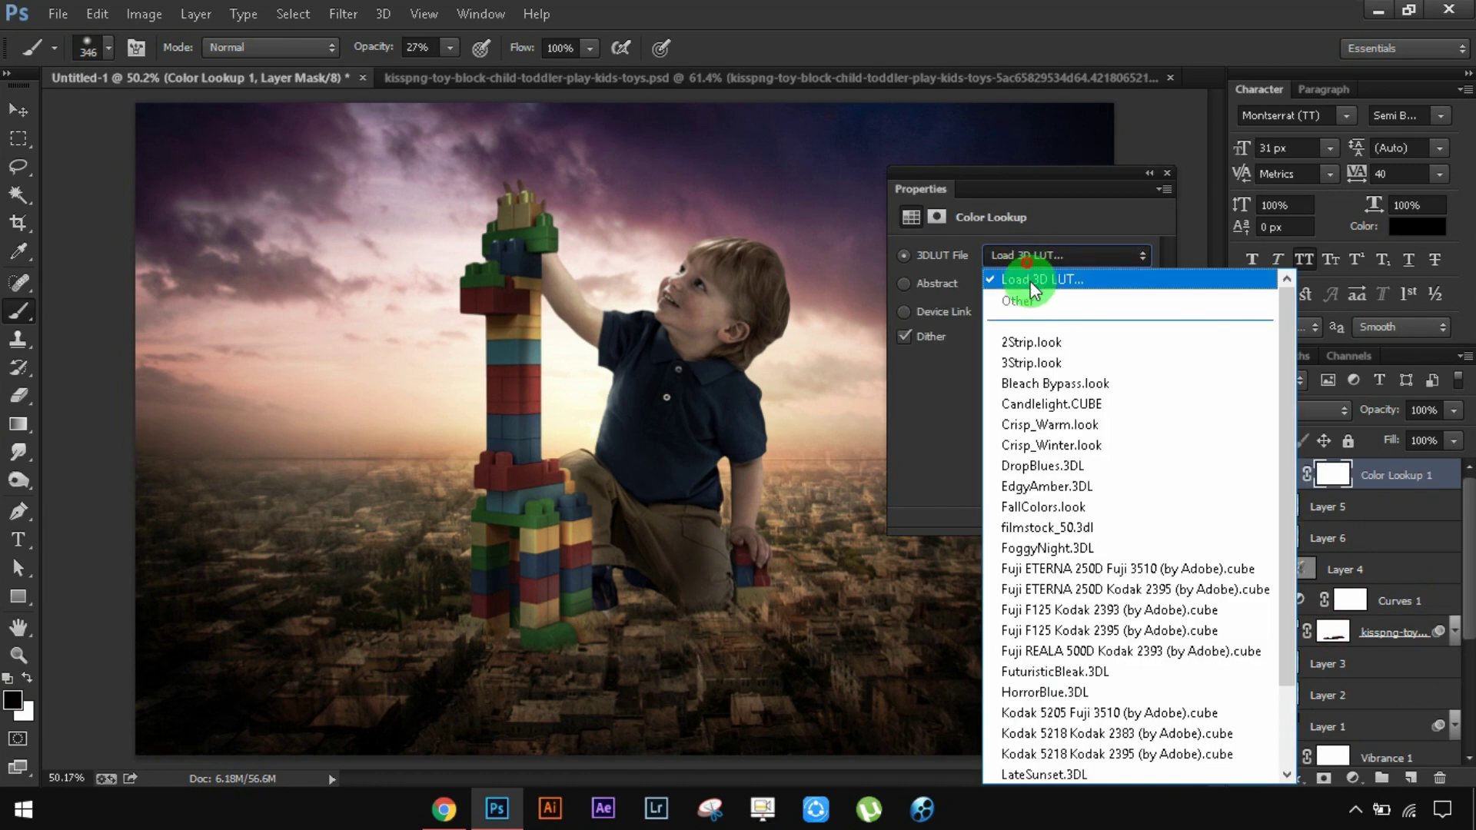
{"action": "left_click", "coordinate": [1047, 568]}
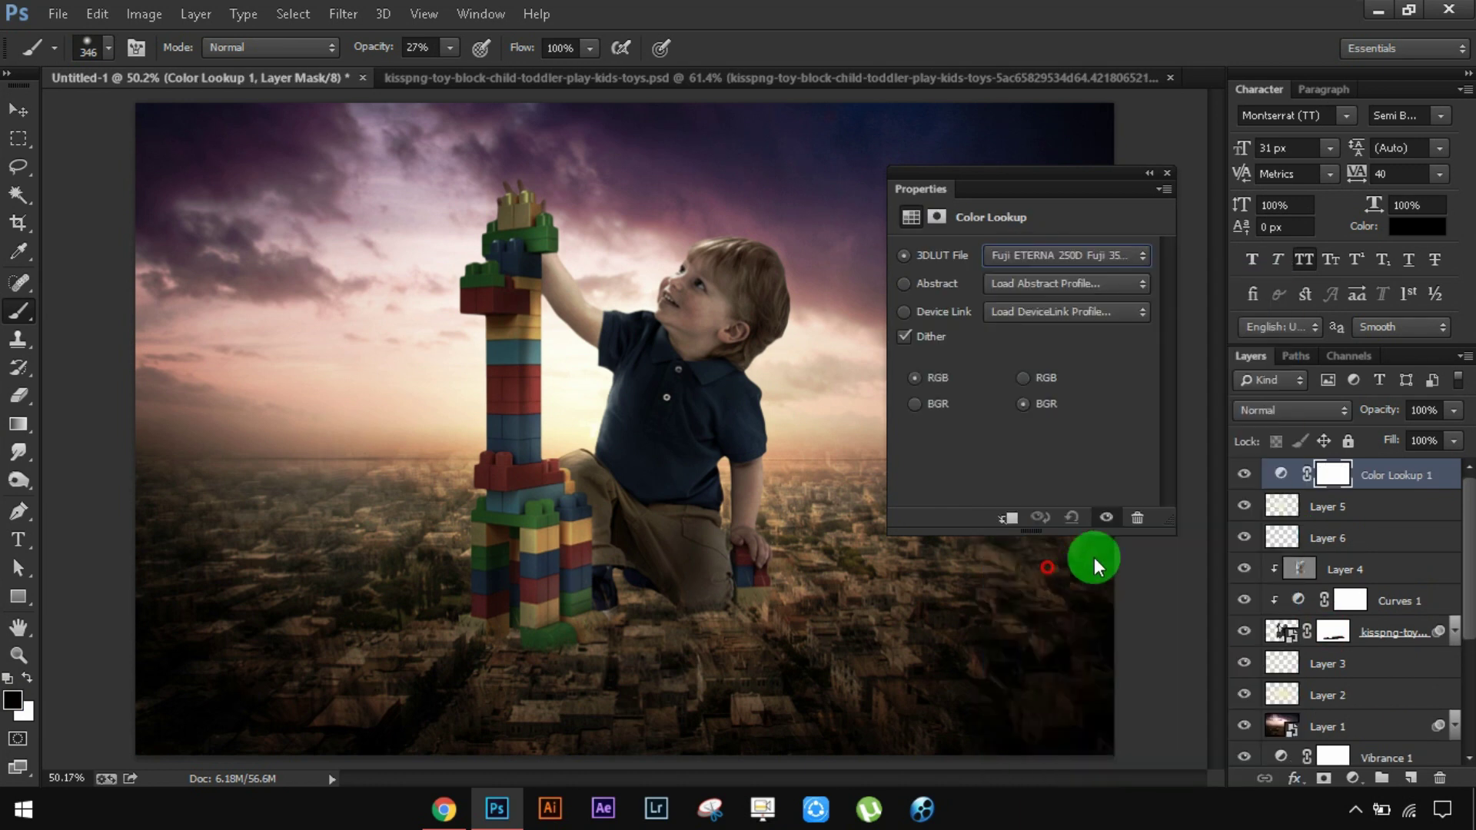
{"action": "left_click", "coordinate": [11, 129]}
{"action": "left_click_drag", "start_coordinate": [545, 368], "coordinate": [596, 93]}
{"action": "left_click", "coordinate": [1165, 177]}
- Set the Color Lookup layer to 30% opacity, toggling it to compare before and after
{"action": "left_click", "coordinate": [1240, 474]}
{"action": "left_click", "coordinate": [1240, 473]}
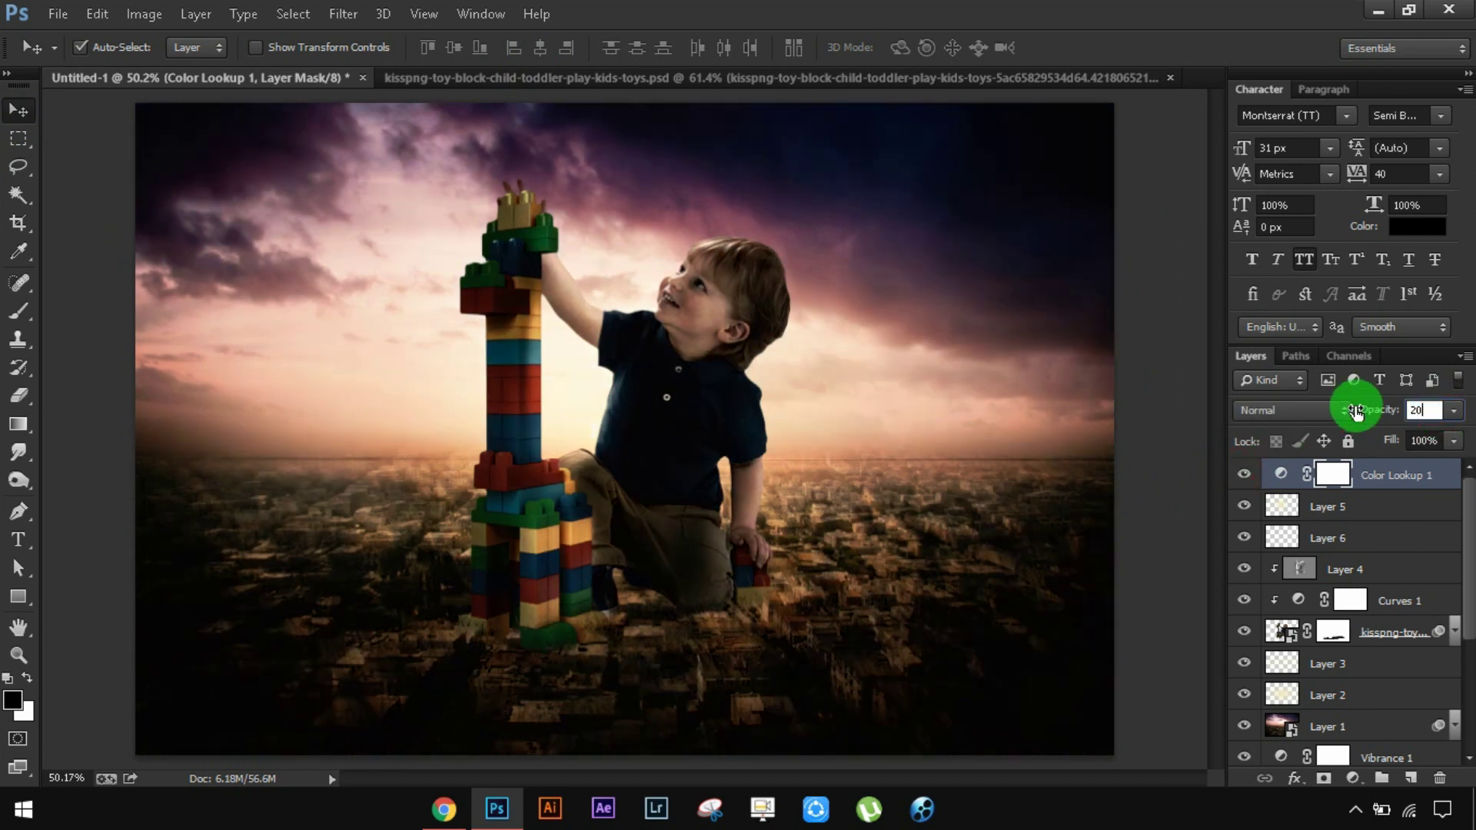
{"action": "key", "text": "Return"}
{"action": "scroll", "coordinate": [970, 427], "scroll_direction": "down", "scroll_amount": 2}
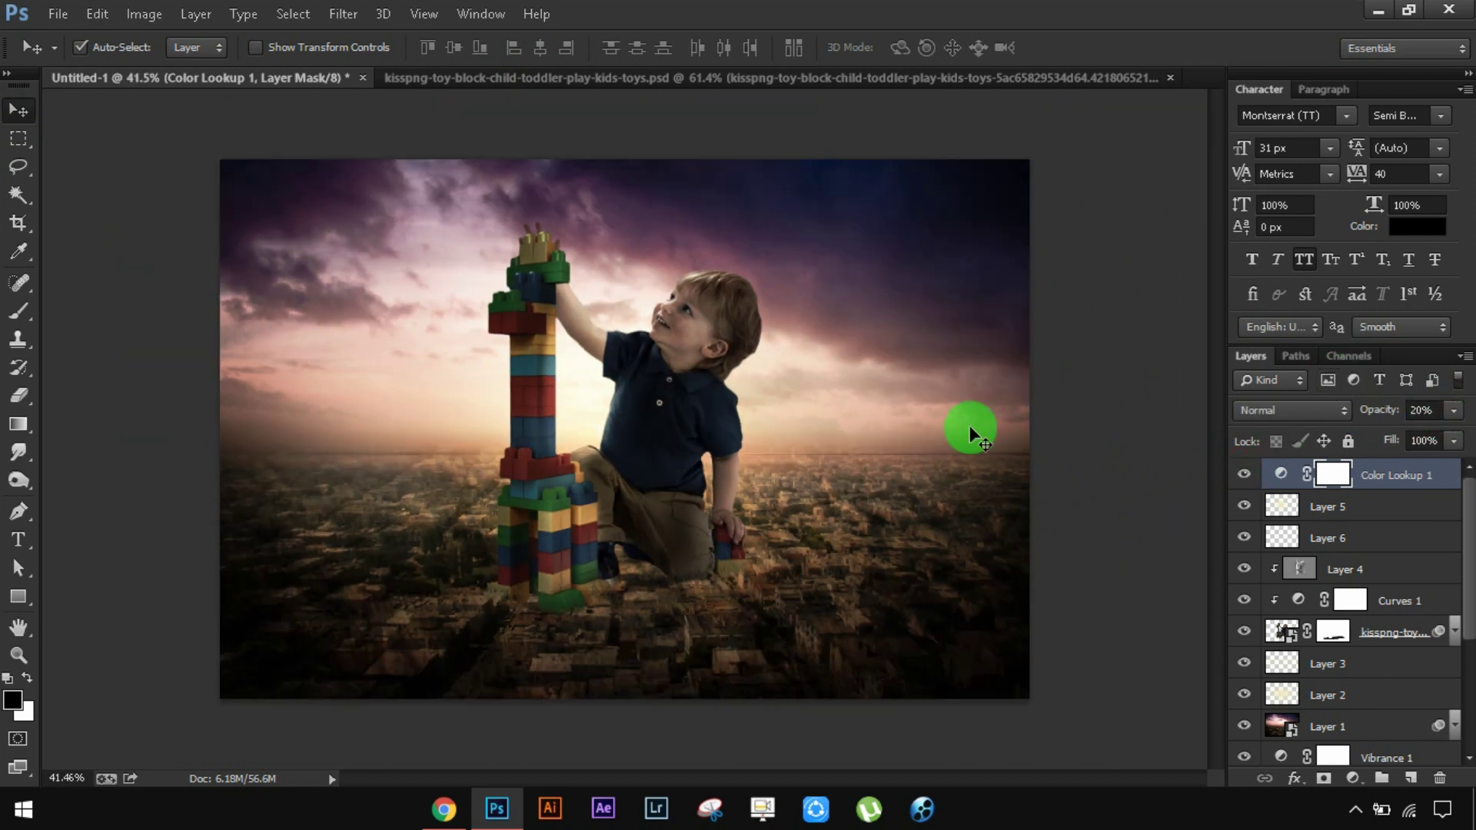
{"action": "left_click", "coordinate": [1244, 476]}
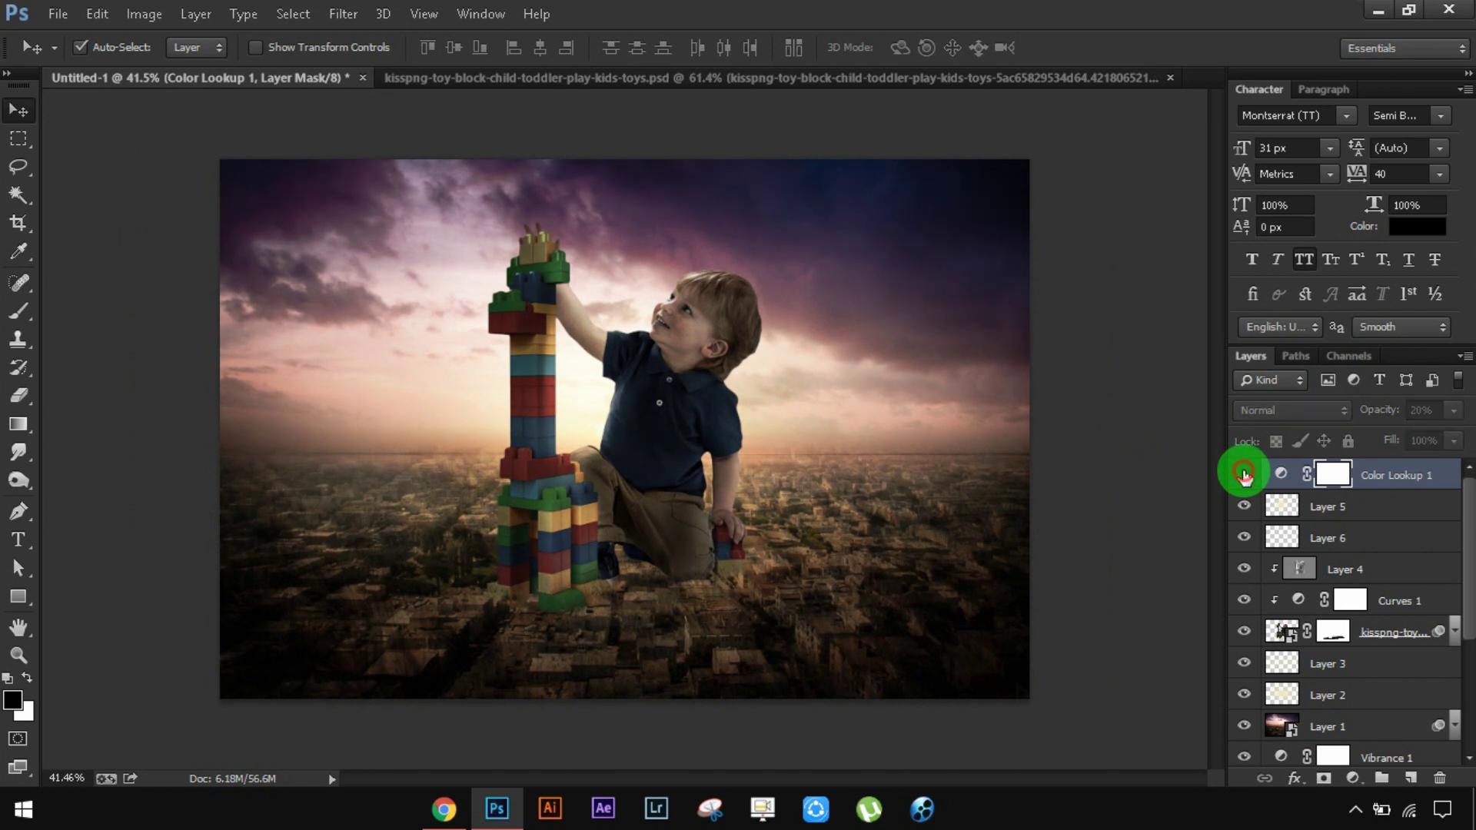
{"action": "left_click", "coordinate": [1329, 476]}
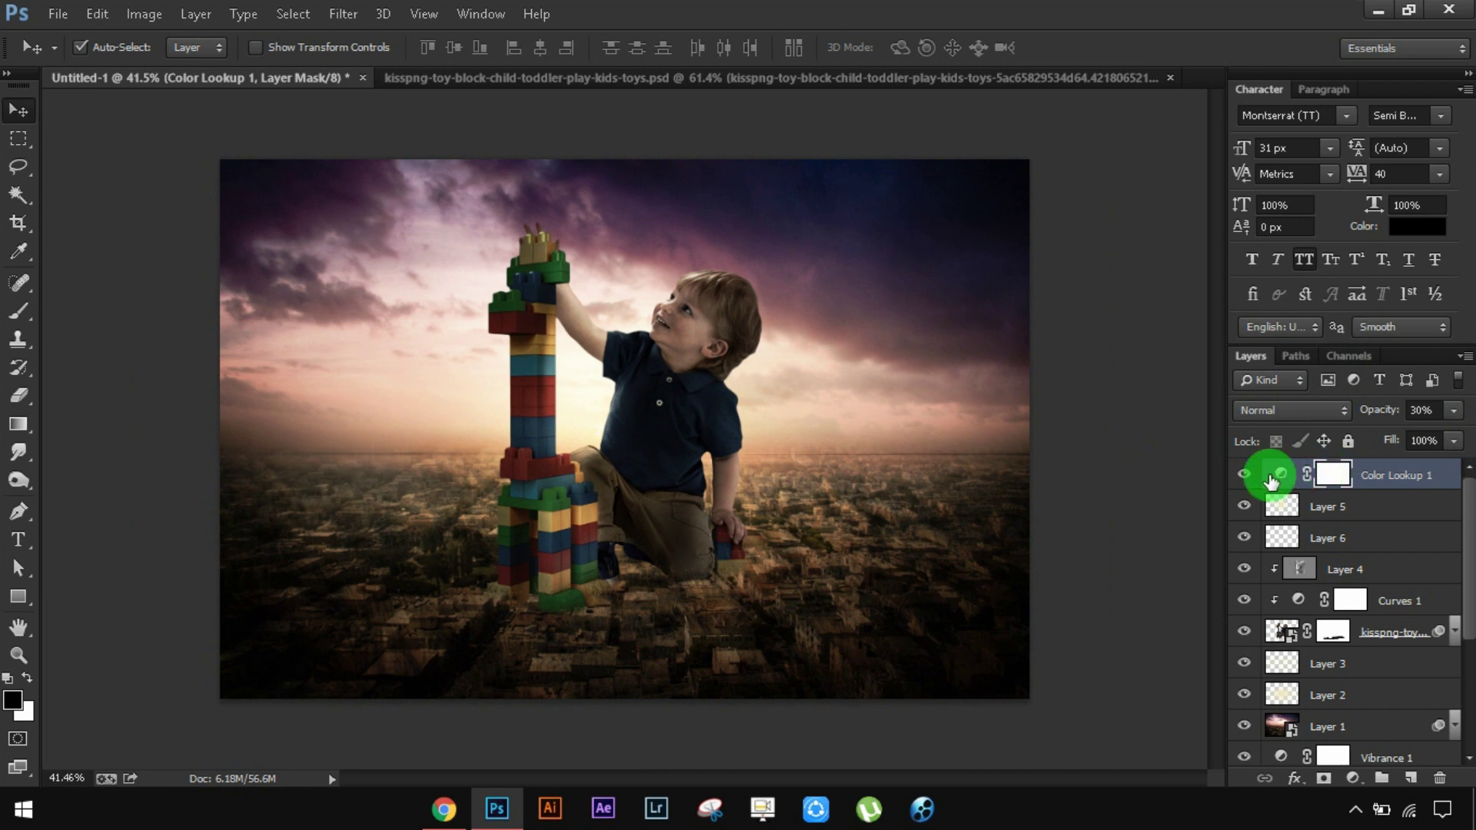
{"action": "key", "text": "3"}
{"action": "left_click", "coordinate": [1244, 476]}
{"action": "left_click", "coordinate": [1373, 477]}
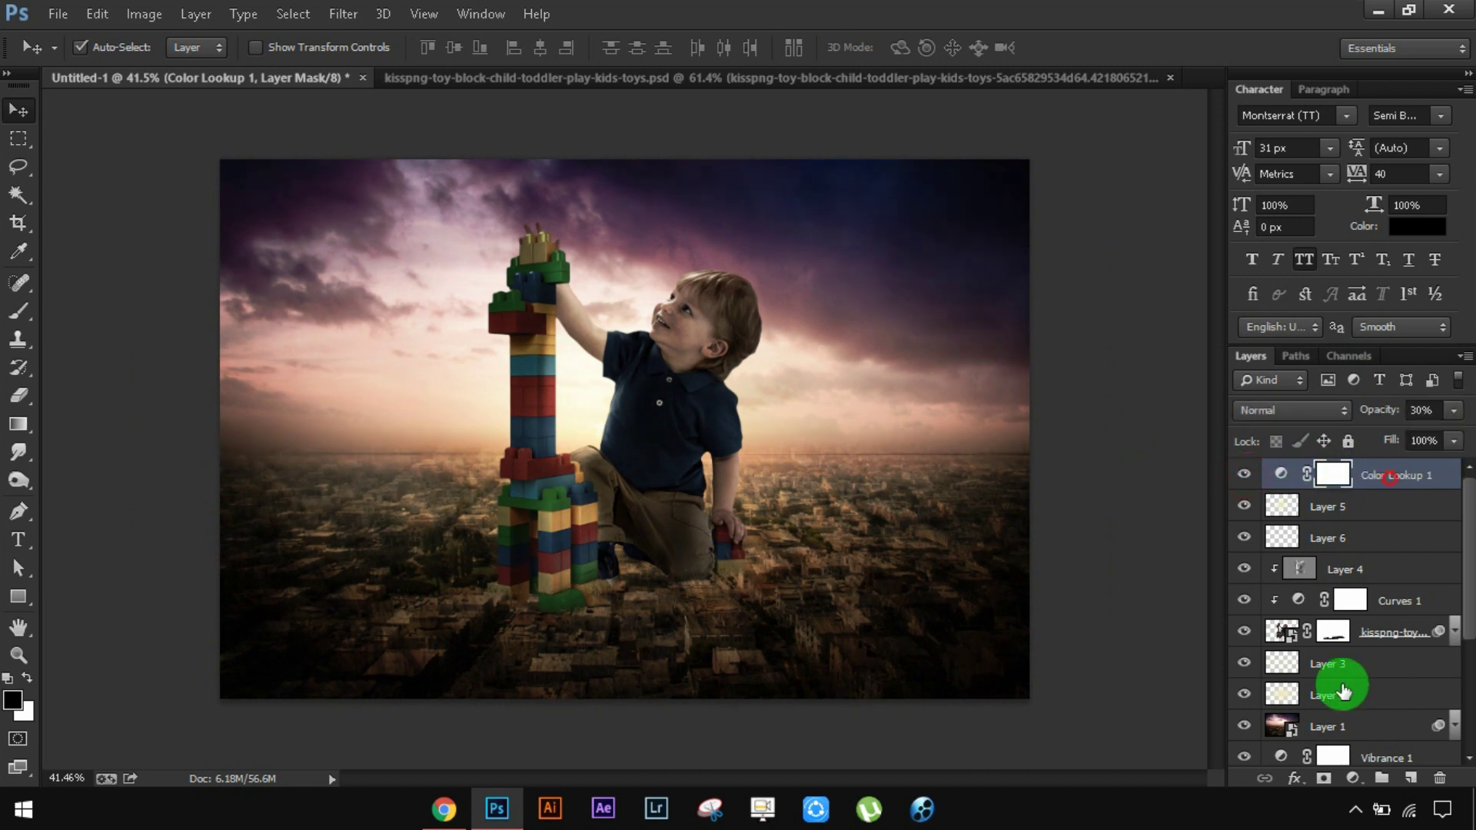
{"action": "left_click", "coordinate": [1351, 780]}
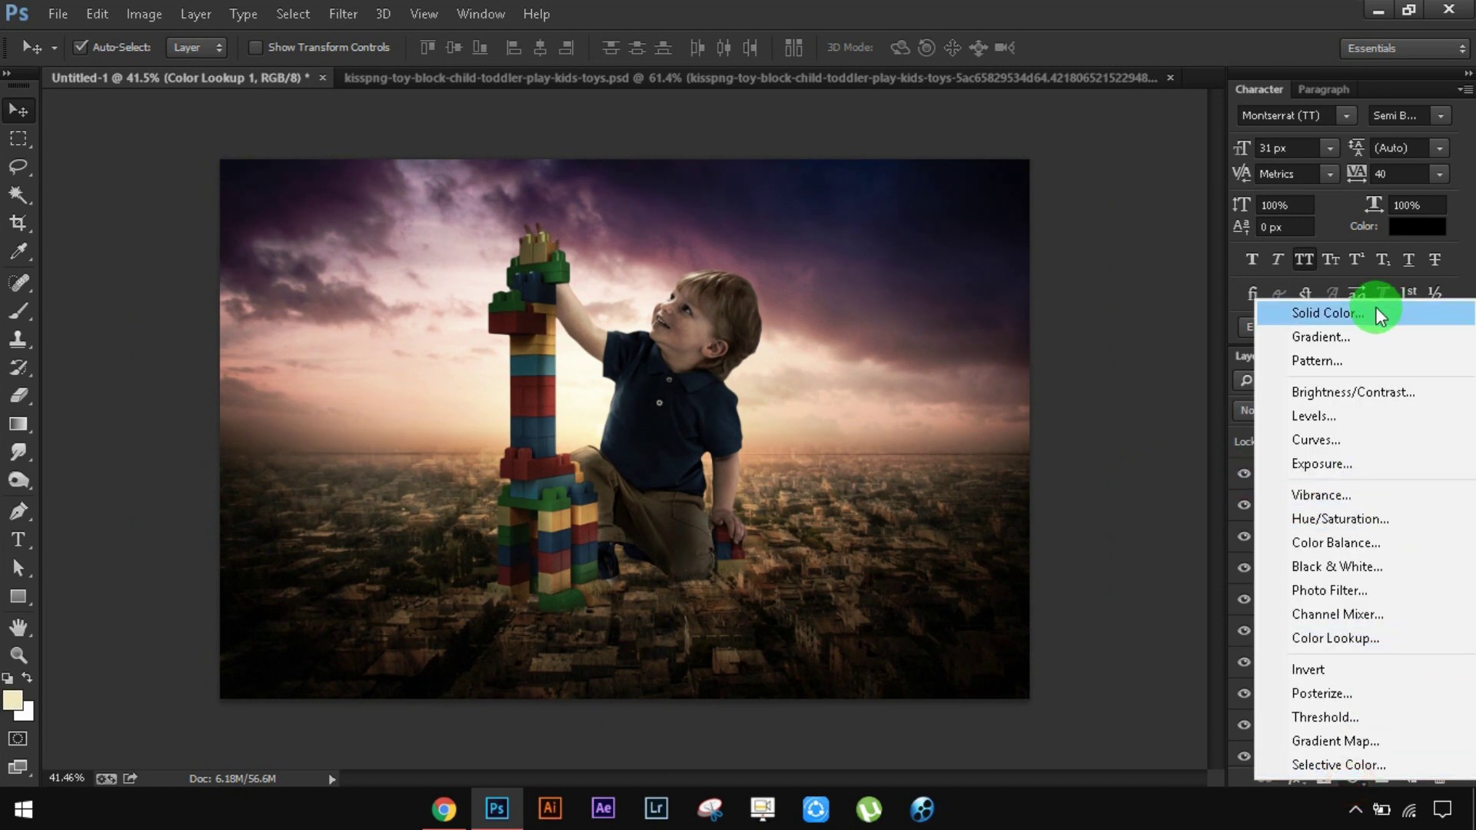
- Add a Vibrance adjustment on top with vibrance -14 and saturation -11
{"action": "left_click", "coordinate": [1321, 496]}
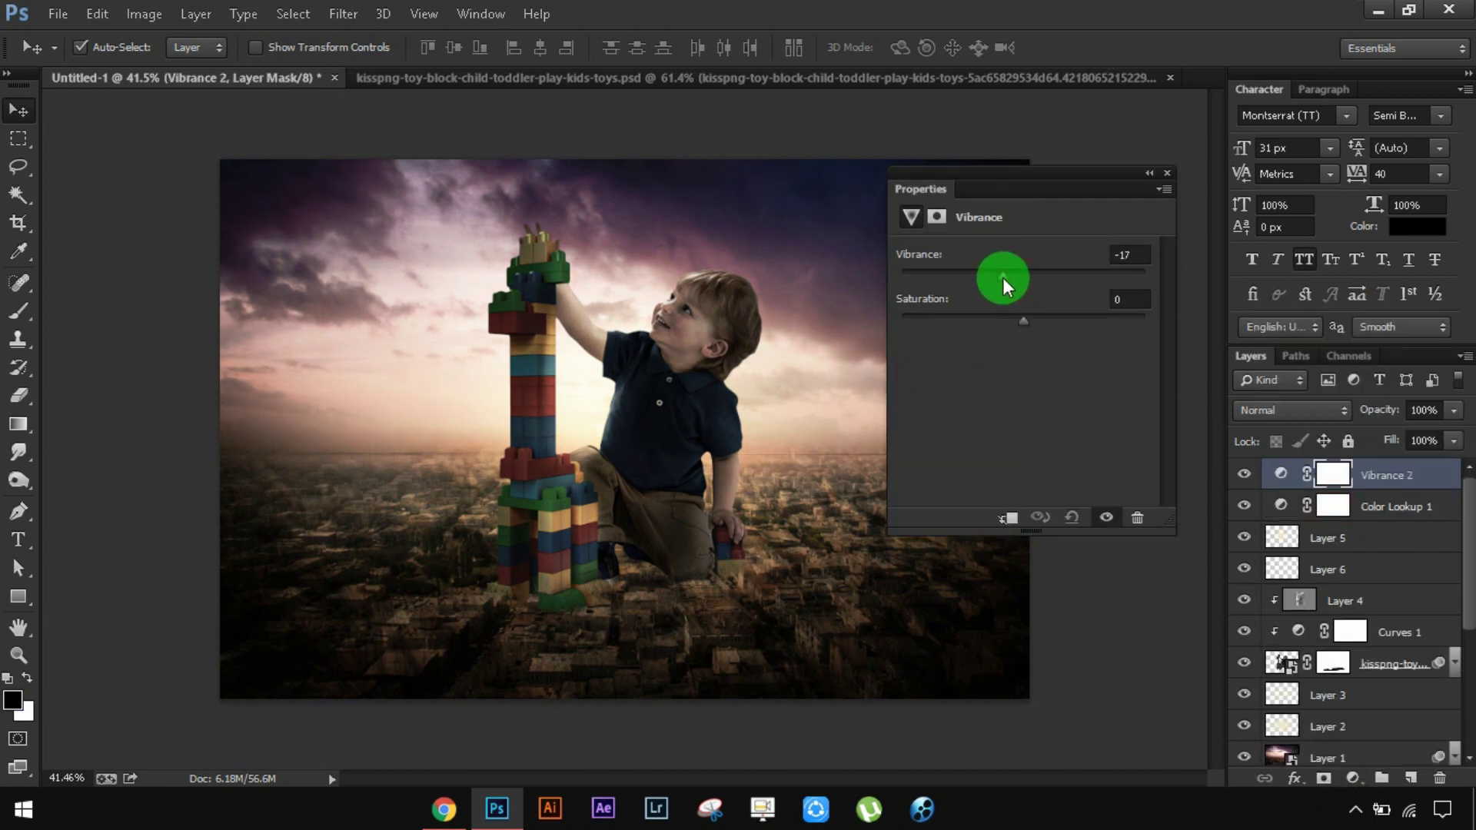
{"action": "left_click", "coordinate": [1026, 317]}
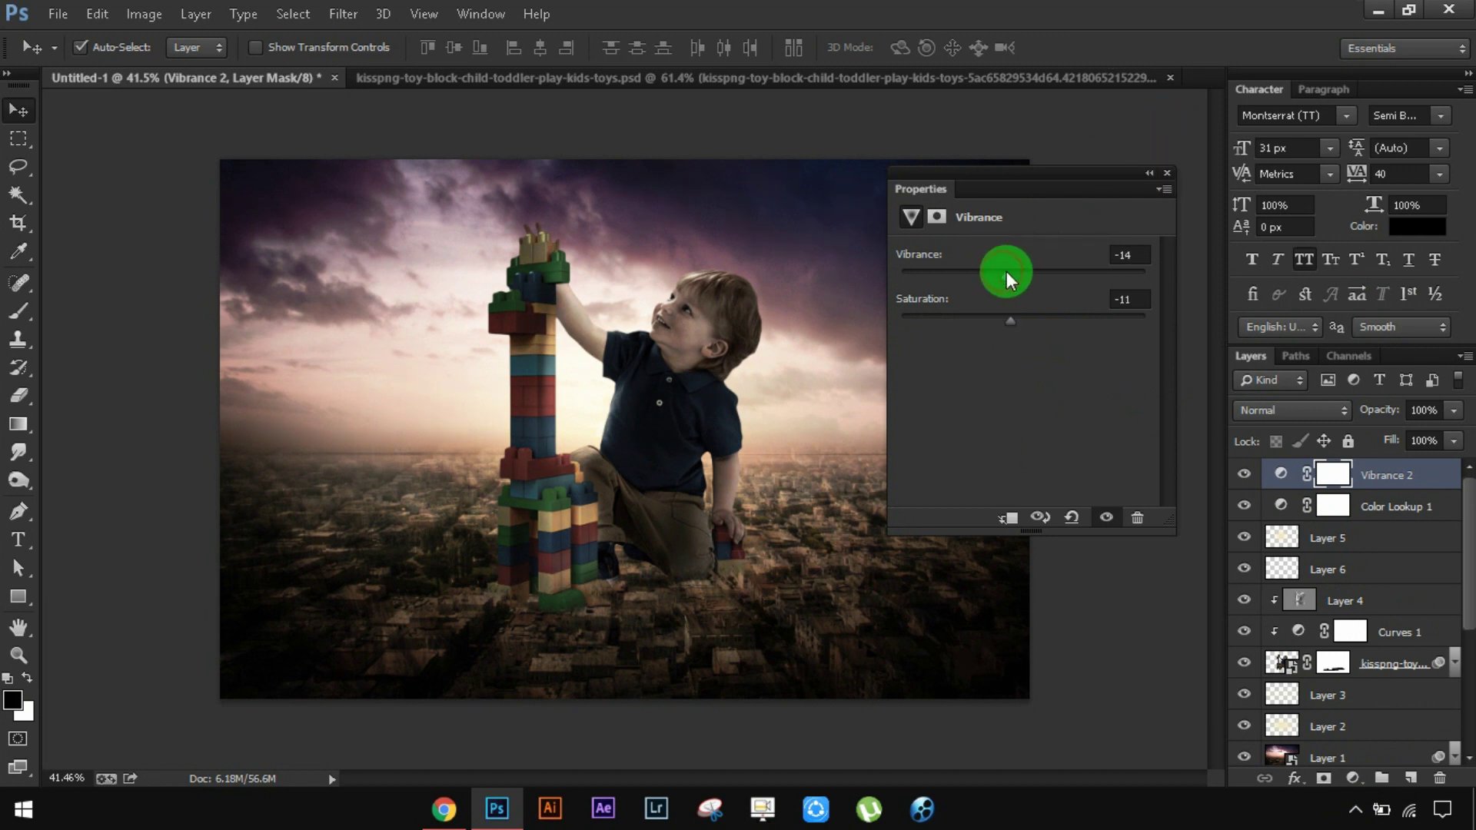
{"action": "left_click", "coordinate": [1166, 173]}
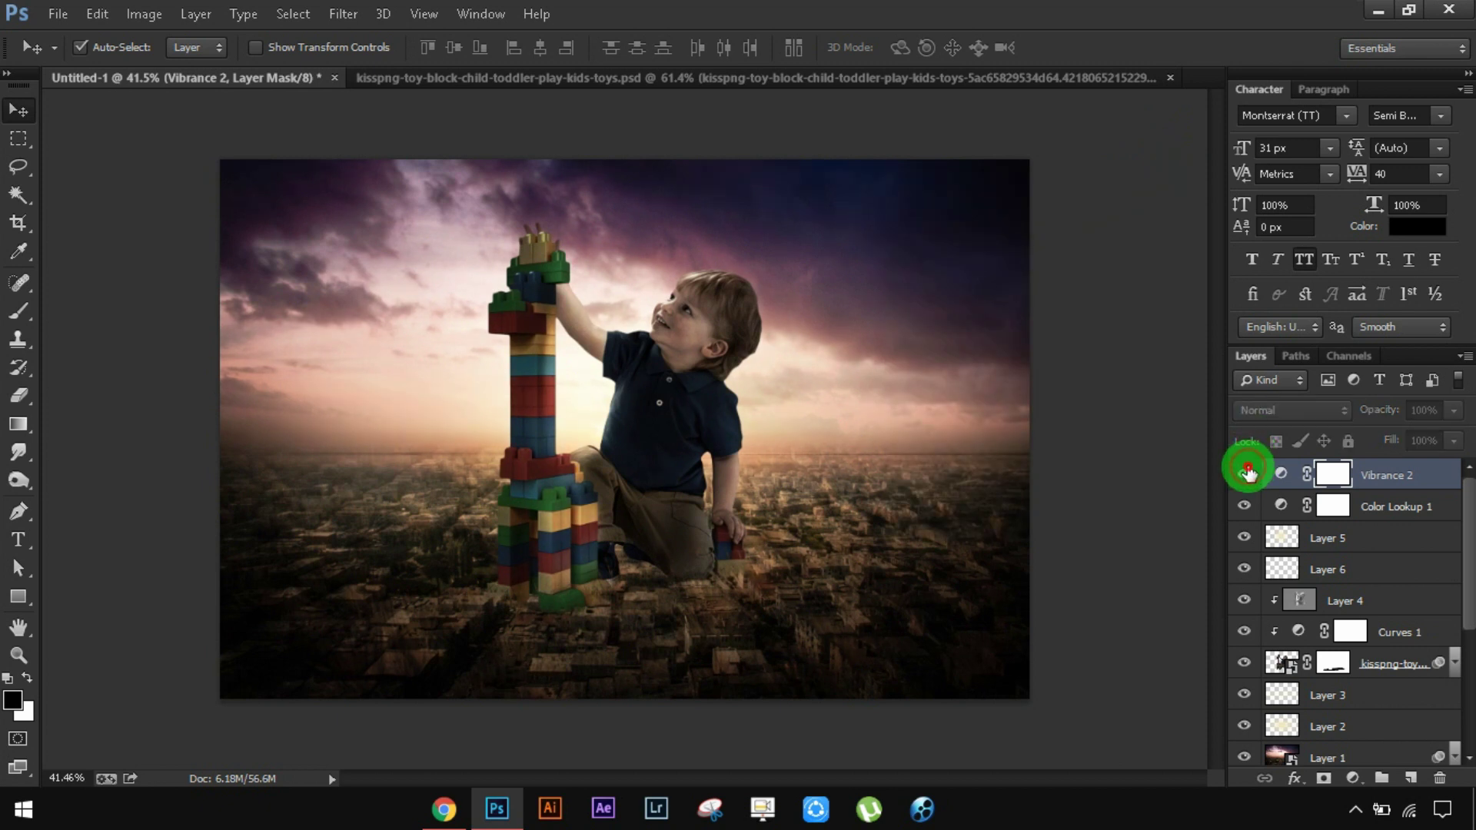
{"action": "scroll", "coordinate": [632, 430], "scroll_direction": "up", "scroll_amount": 1}
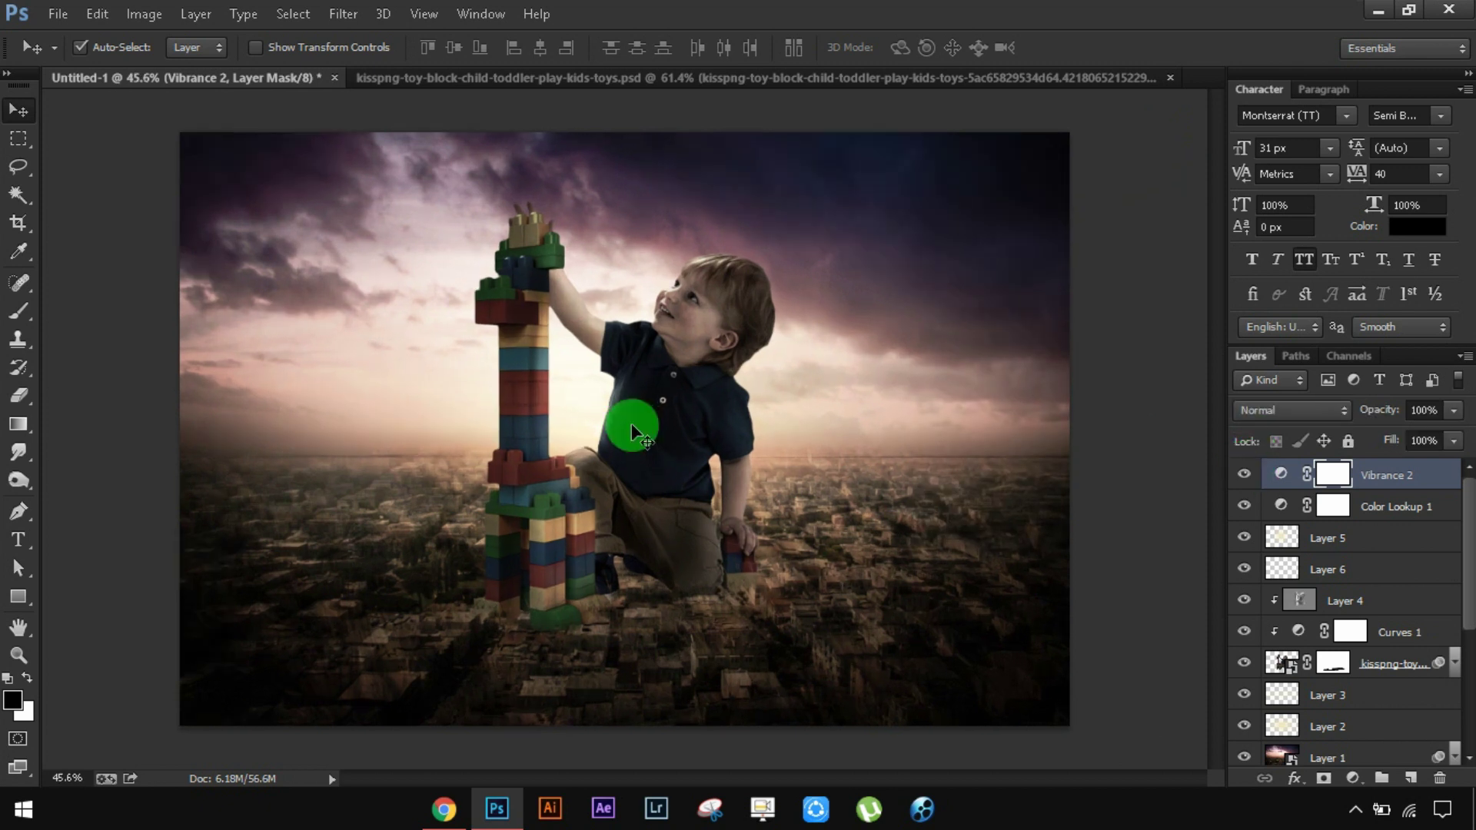
{"action": "scroll", "coordinate": [632, 431], "scroll_direction": "up", "scroll_amount": 1}
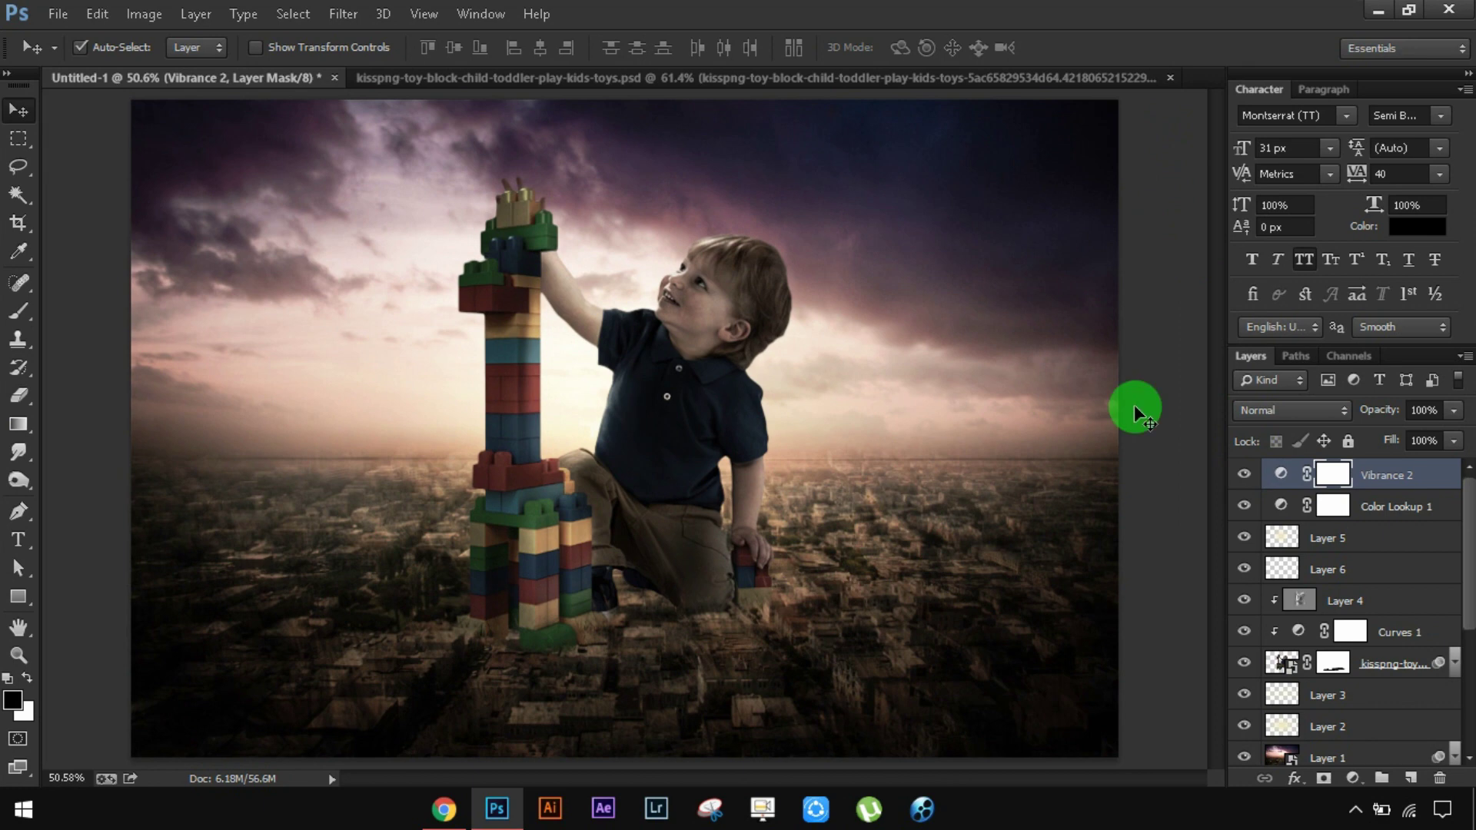